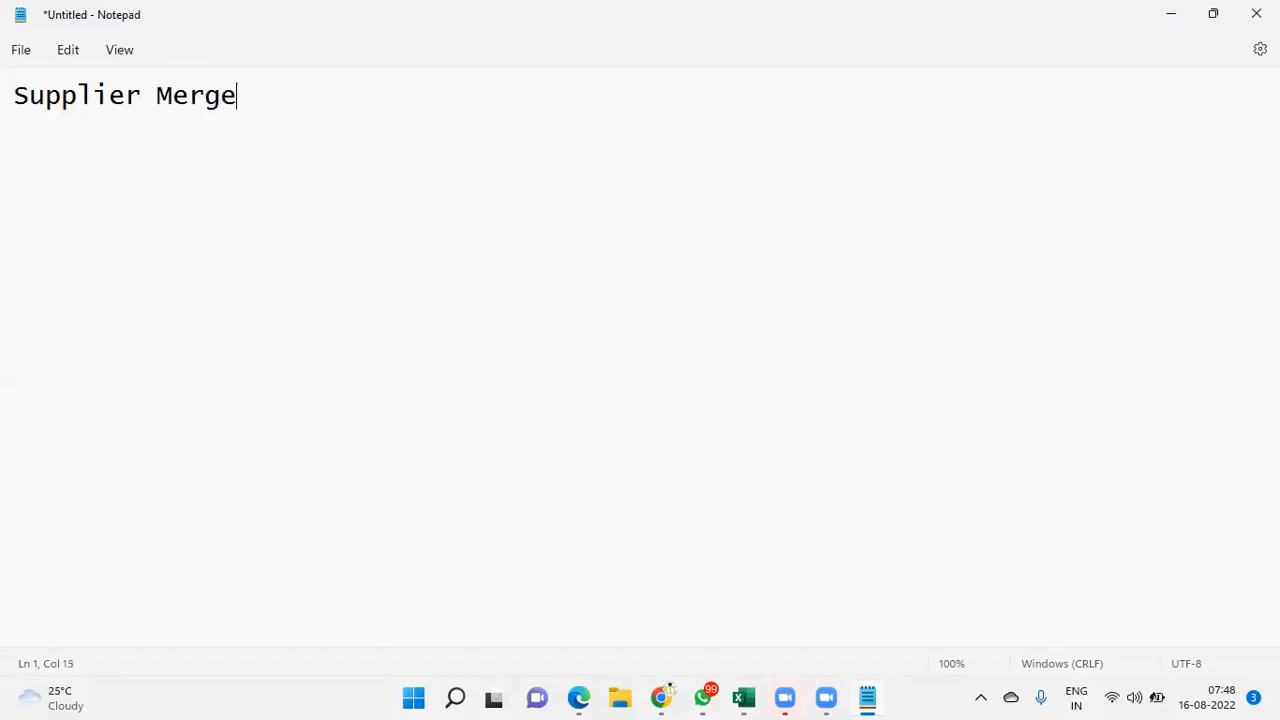
Step: Complete the heading as "Supplier Merge Process:" and underline it with a row of equals signs, leaving a blank line below
{"action": "type", "text": ":"}
{"action": "key", "text": "Return"}
{"action": "type", "text": "==========================="}
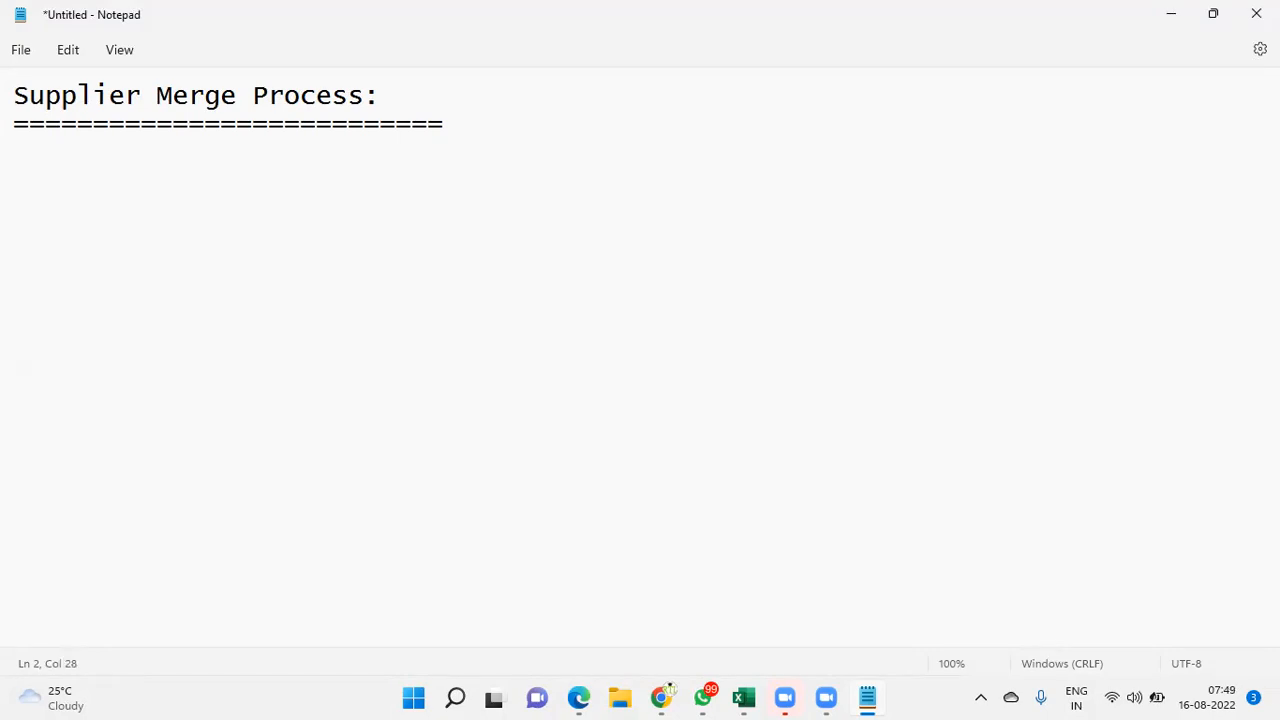
{"action": "key", "text": "Return"}
{"action": "key", "text": "Return"}
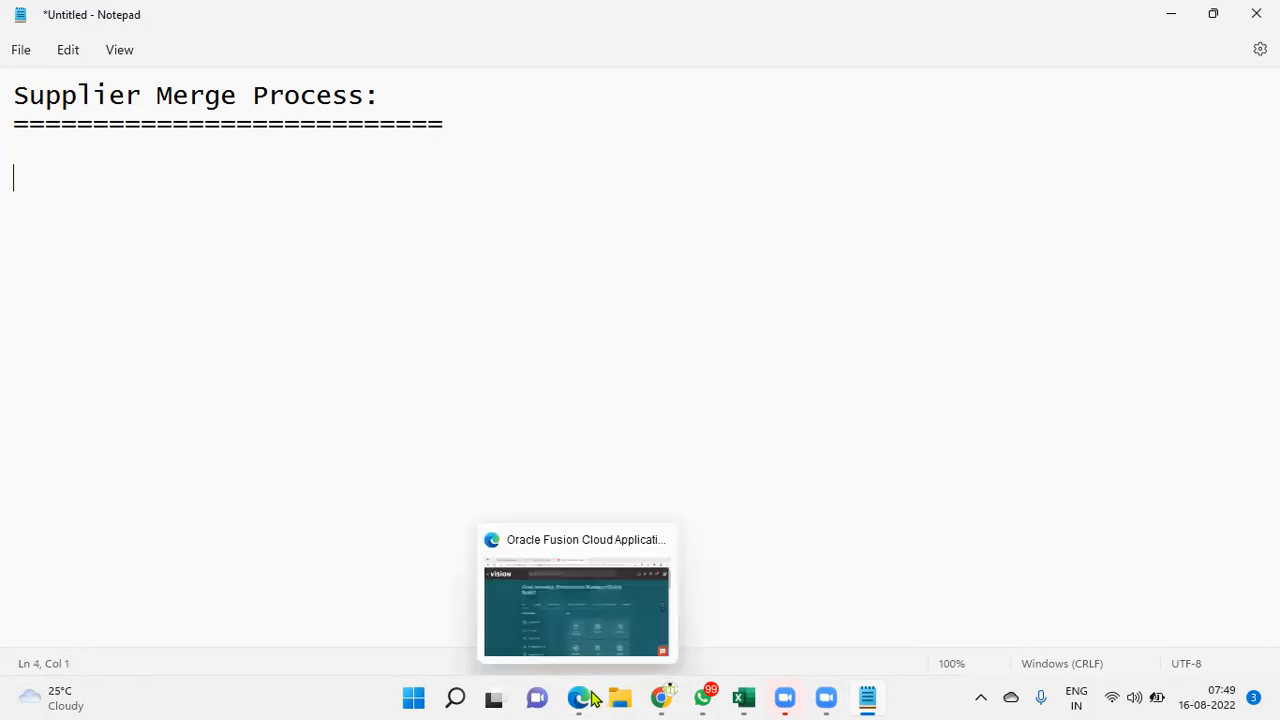
{"action": "left_click", "coordinate": [594, 697]}
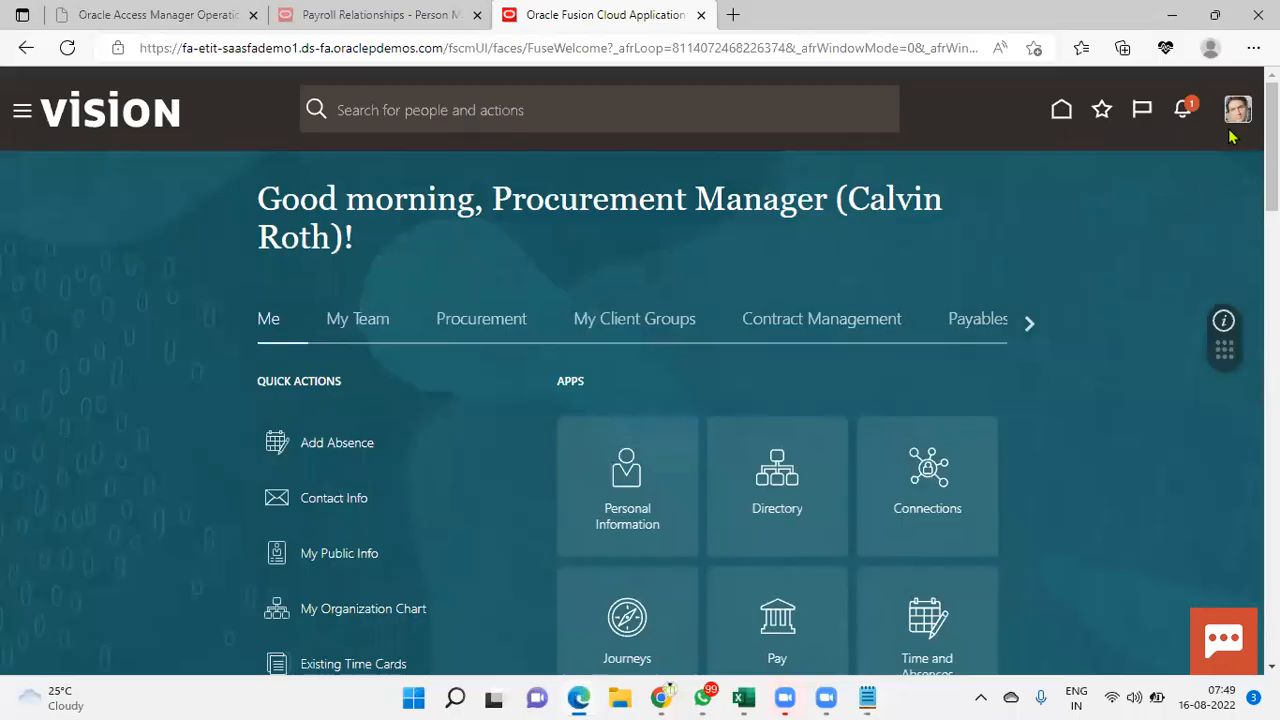
{"action": "key", "text": "alt+Tab"}
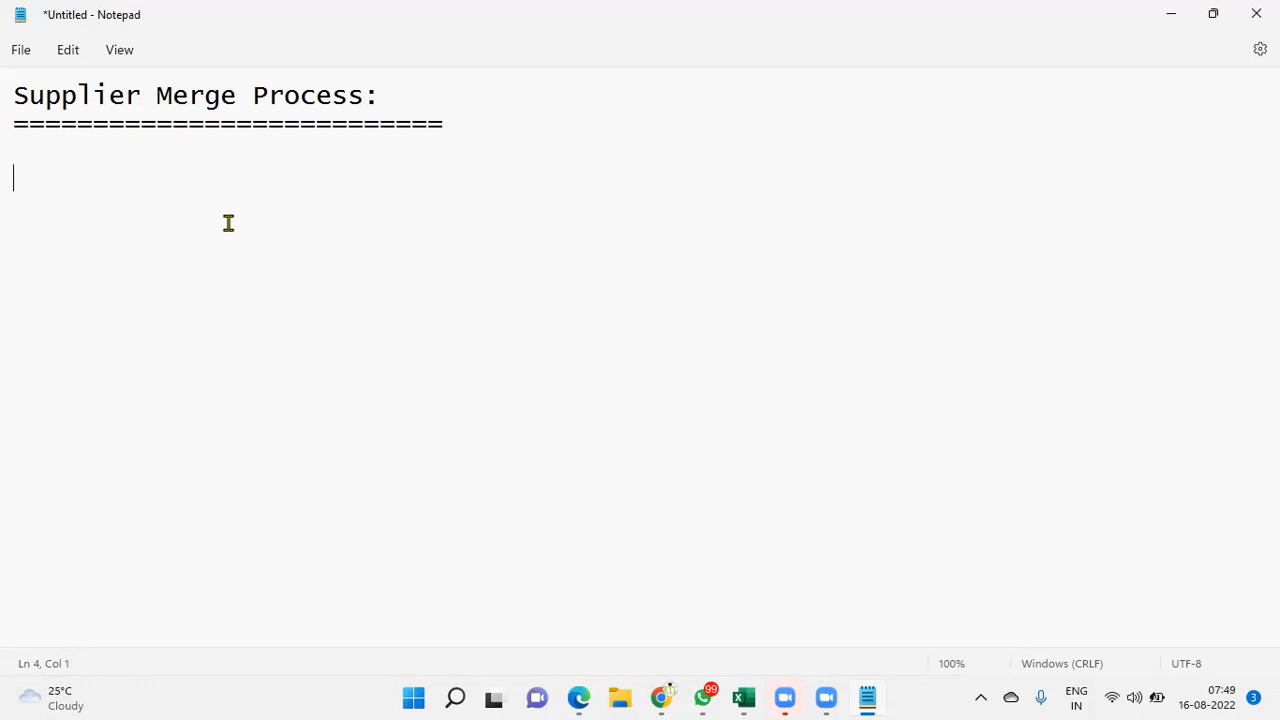
Step: Add the first two roles under the heading: "1.Supplier Manager" and "2.Accounts Payabels Manager"
{"action": "type", "text": "1.Supplier Manager"}
{"action": "key", "text": "Return"}
{"action": "type", "text": "2.Acco"}
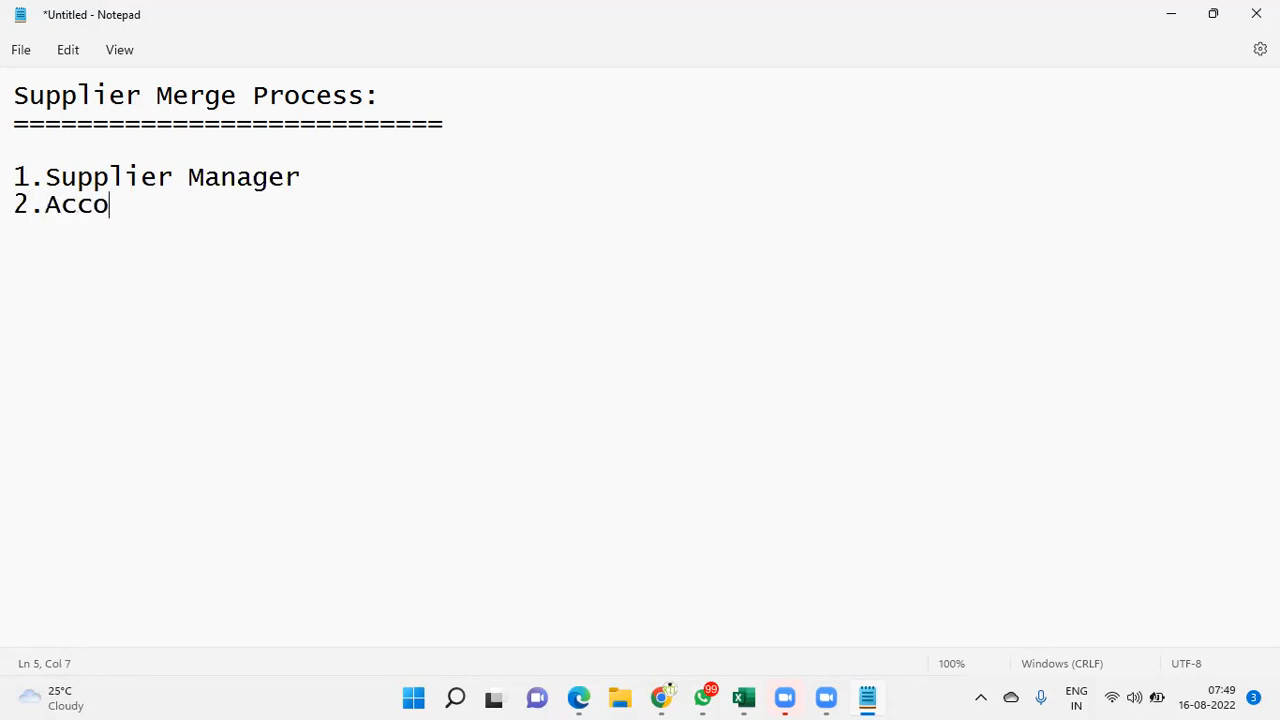
{"action": "type", "text": "unts Payabels"}
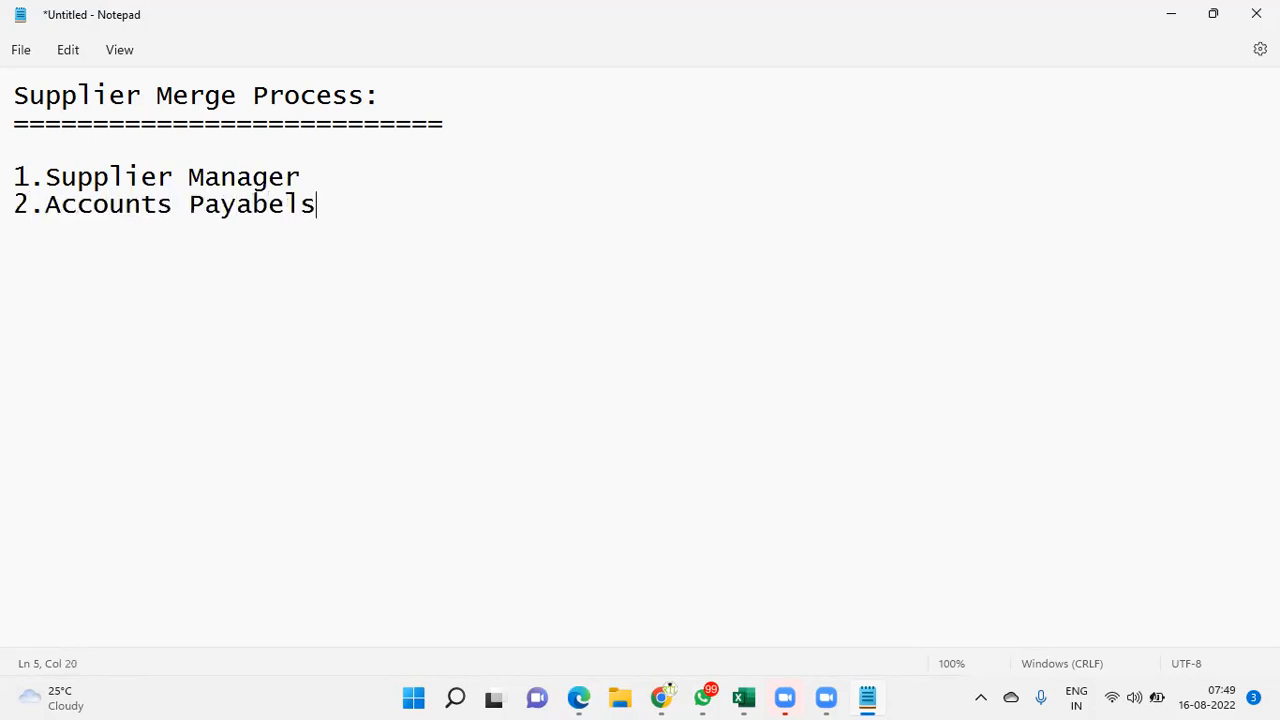
{"action": "type", "text": " Manager"}
{"action": "key", "text": "Return"}
Step: Add the roles "3.Accounts Payables Supervisior" and "4.Accounts Payables Specialist" to the list
{"action": "type", "text": "3"}
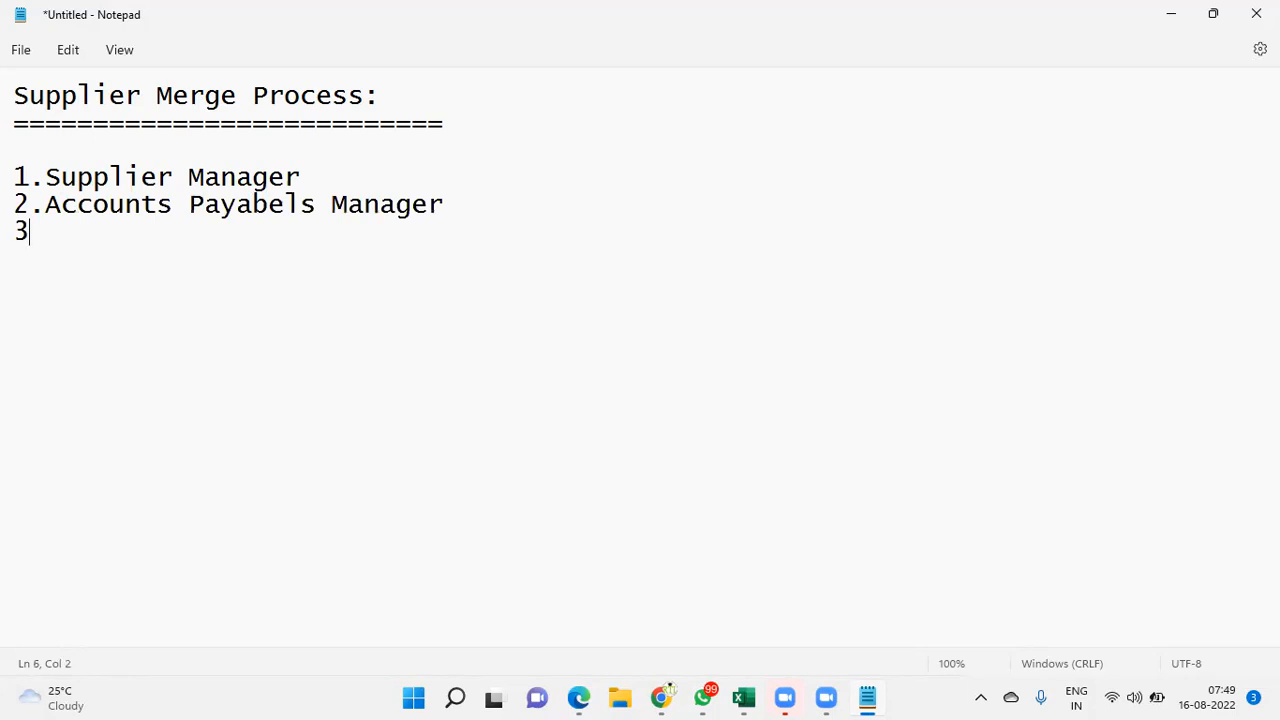
{"action": "type", "text": ".Accounts {Pa"}
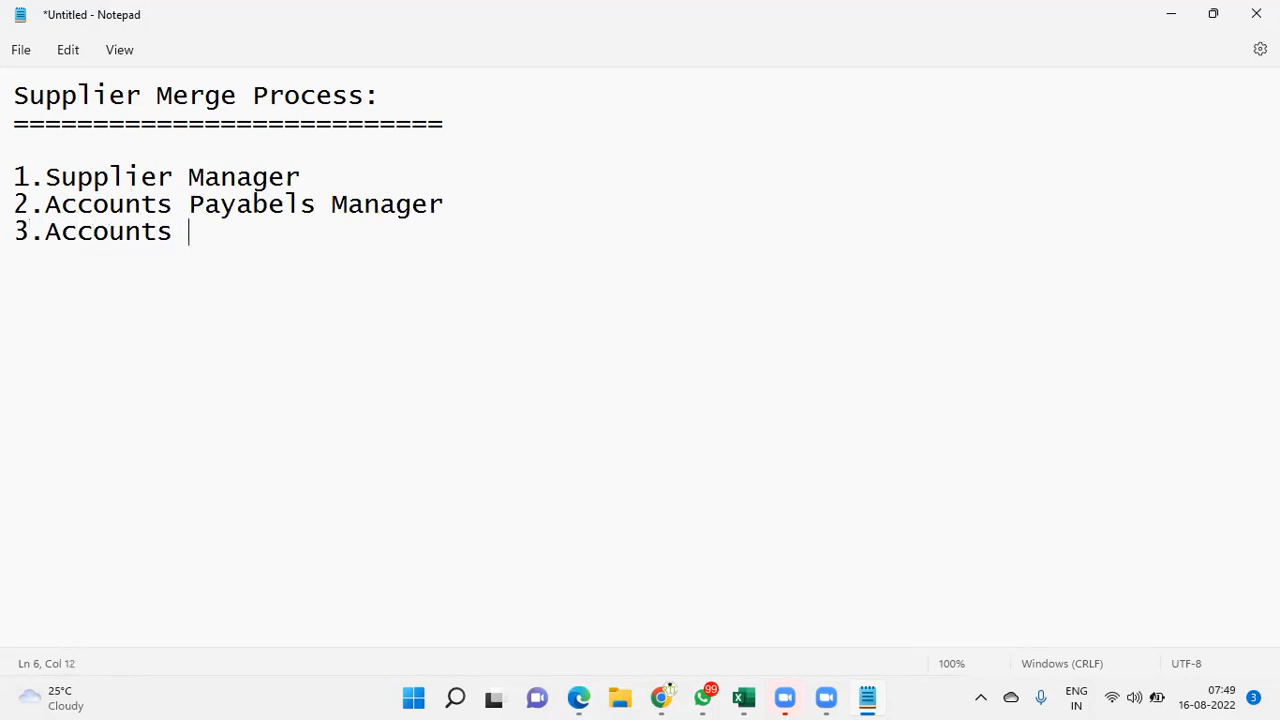
{"action": "key", "text": "BackSpace"}
{"action": "key", "text": "BackSpace"}
{"action": "key", "text": "BackSpace"}
{"action": "key", "text": "BackSpace"}
{"action": "type", "text": "Payables Supervisior"}
{"action": "key", "text": "Return"}
{"action": "type", "text": "4.A"}
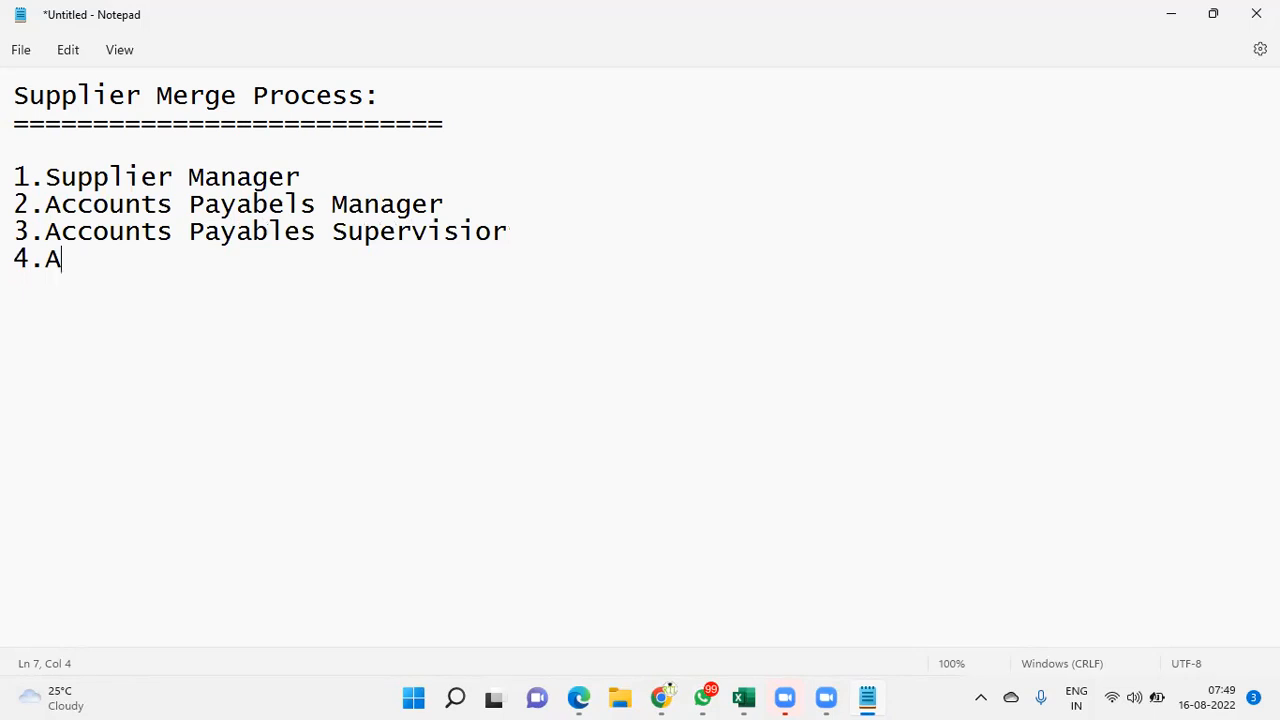
{"action": "type", "text": "ccounts Paya"}
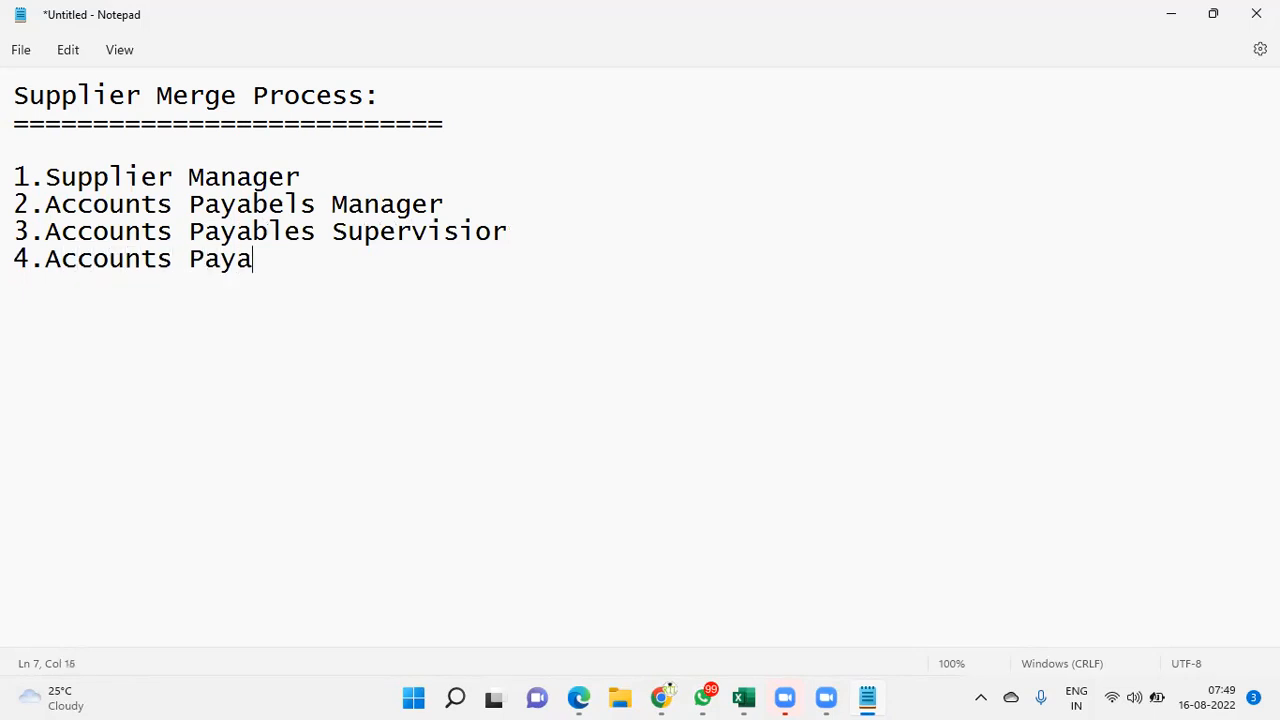
{"action": "type", "text": "bles Specialist"}
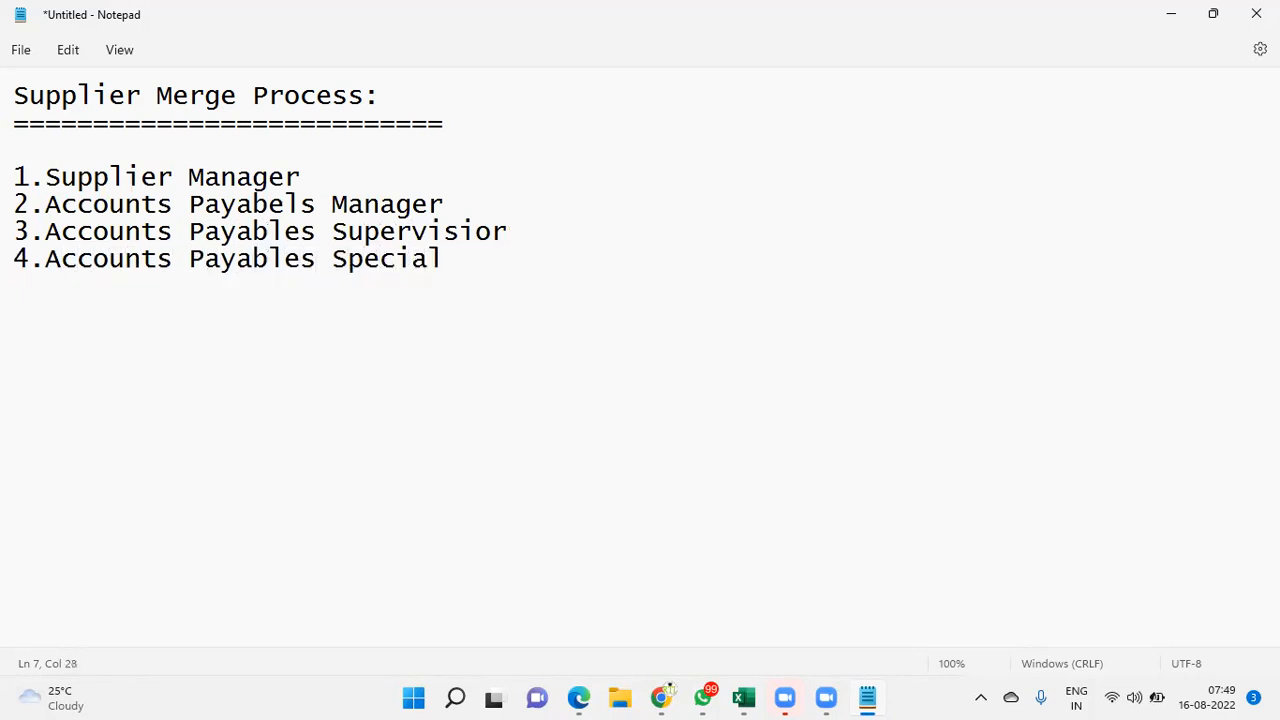
Step: Add the lines "Data Access" and "LDAP Process." below the role list, separated by blank lines
{"action": "key", "text": "Return"}
{"action": "key", "text": "Return"}
{"action": "type", "text": "Data A"}
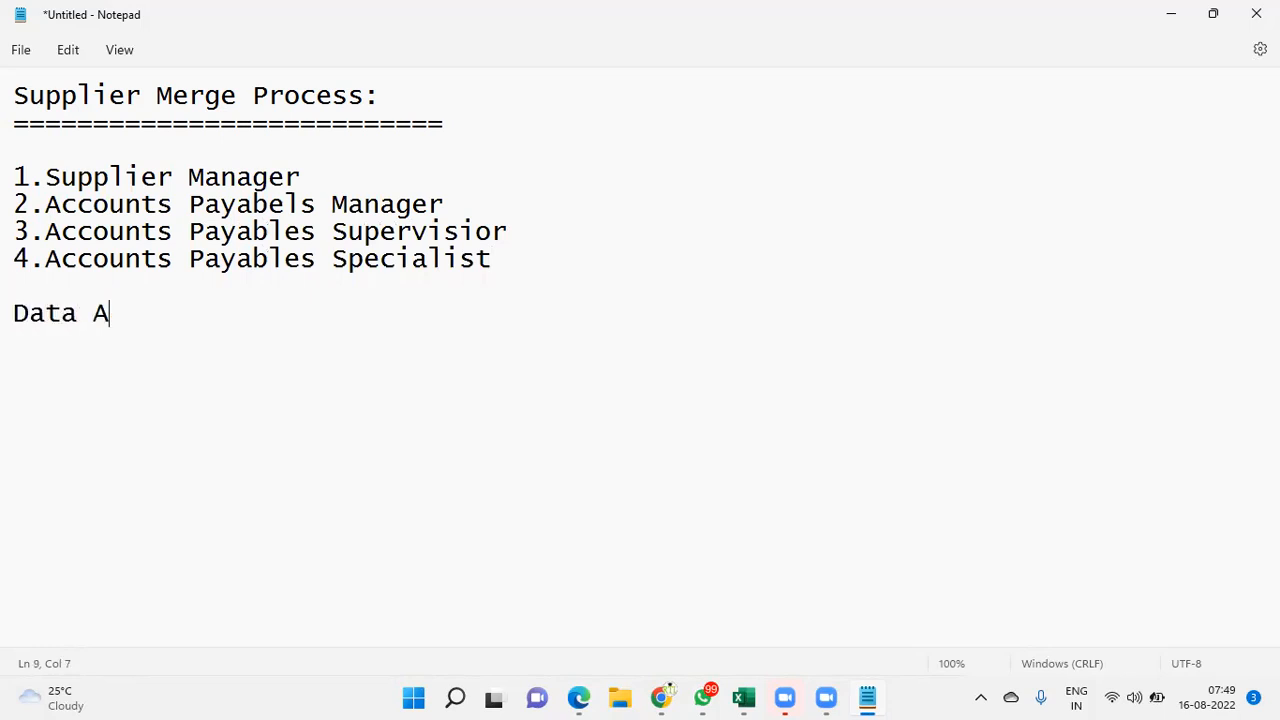
{"action": "type", "text": "ccess"}
{"action": "key", "text": "Return"}
{"action": "key", "text": "Return"}
{"action": "type", "text": "L"}
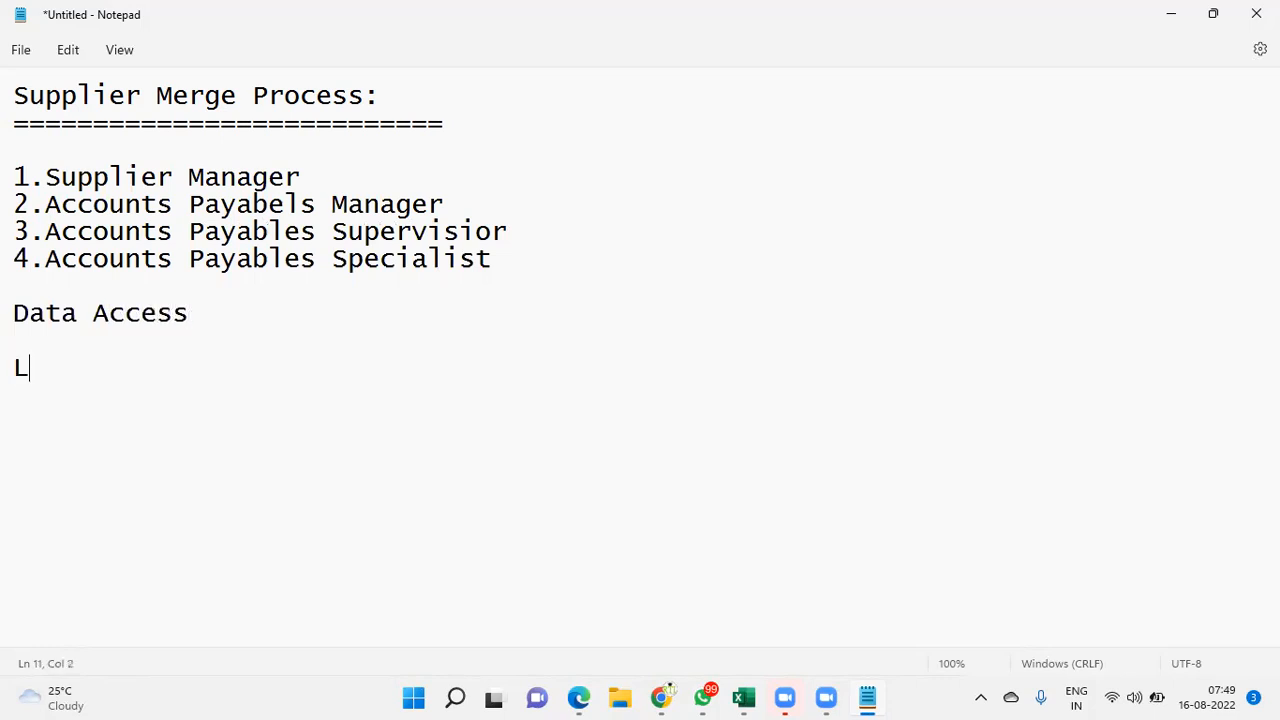
{"action": "type", "text": "DAP Process."}
{"action": "key", "text": "Return"}
{"action": "key", "text": "Return"}
Step: Start a second numbered list with "1.Create 2 Suppliers" and "2.Create Couple of Invoices for the Current Supplier"
{"action": "type", "text": "1.C"}
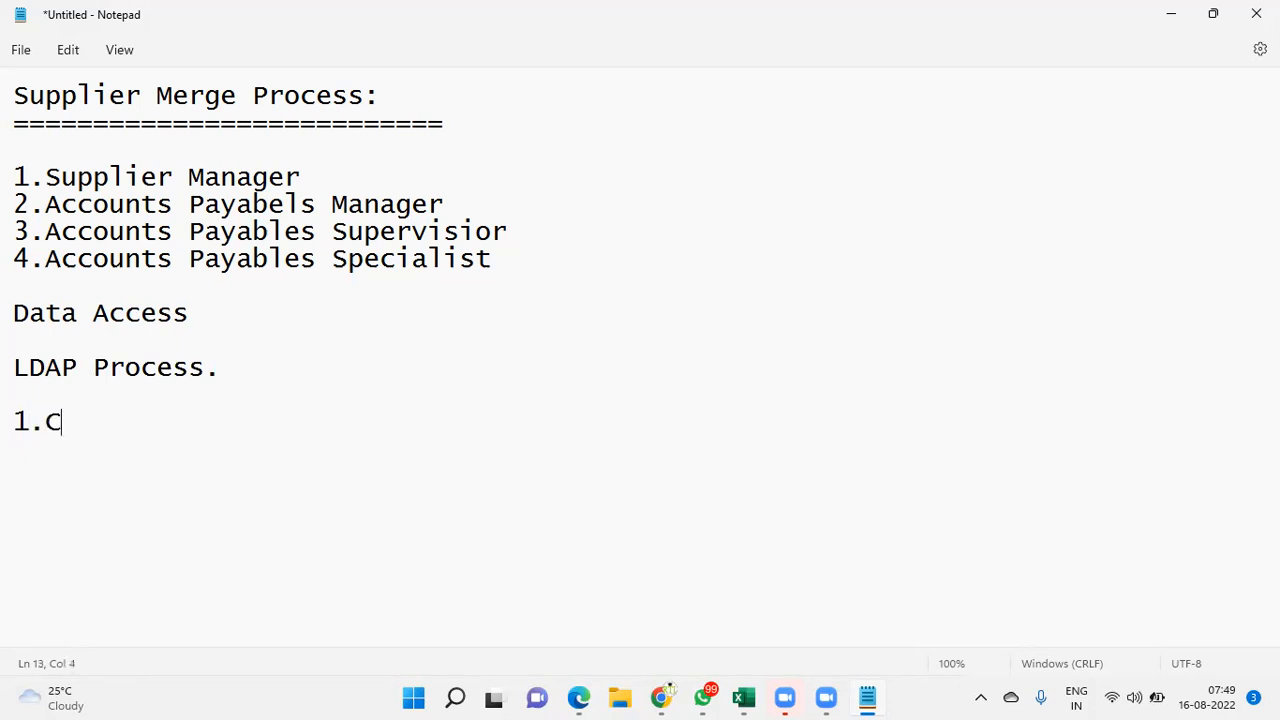
{"action": "type", "text": "reate 2 Suppliers"}
{"action": "key", "text": "Return"}
{"action": "type", "text": "2.Cr"}
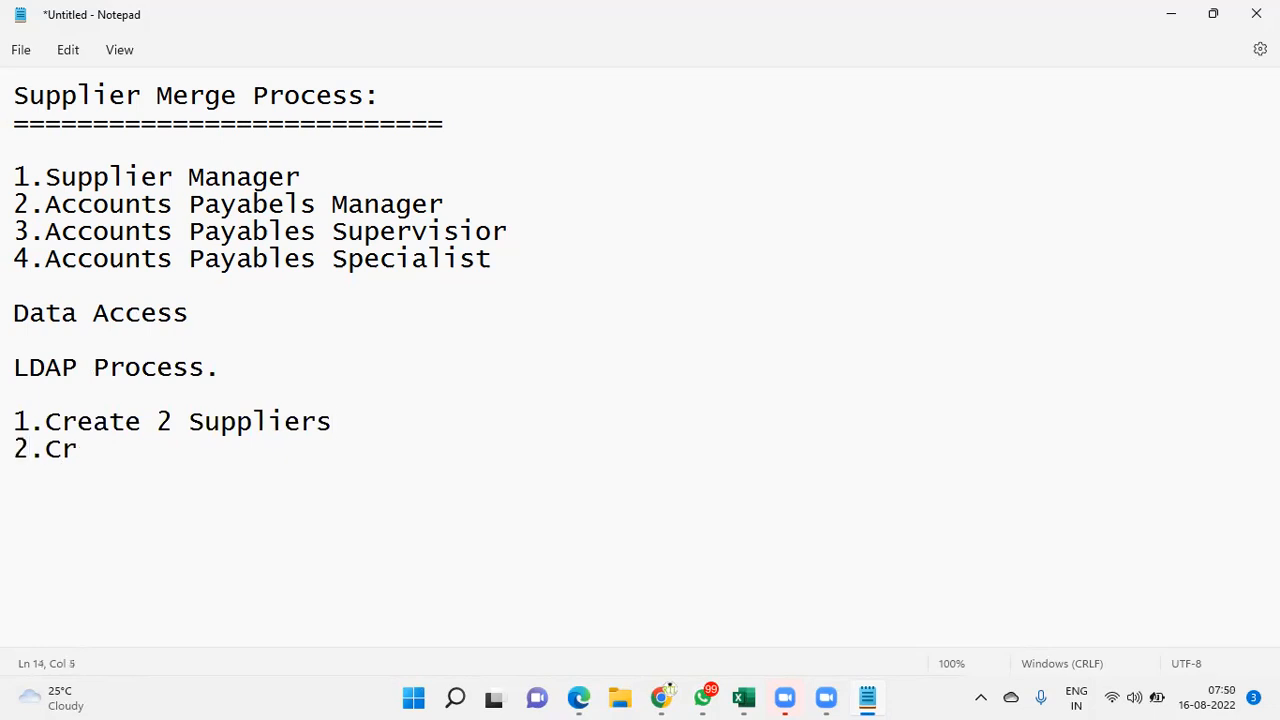
{"action": "type", "text": "eate Couple "}
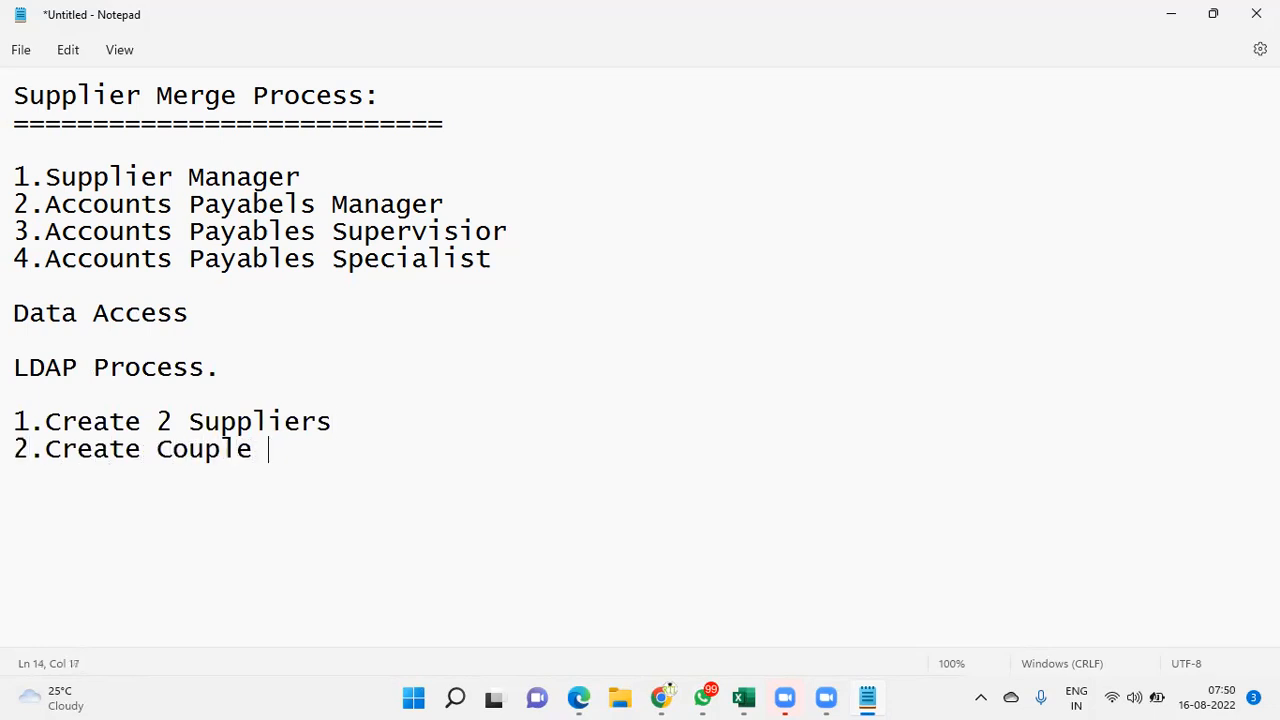
{"action": "type", "text": "of Invoices "}
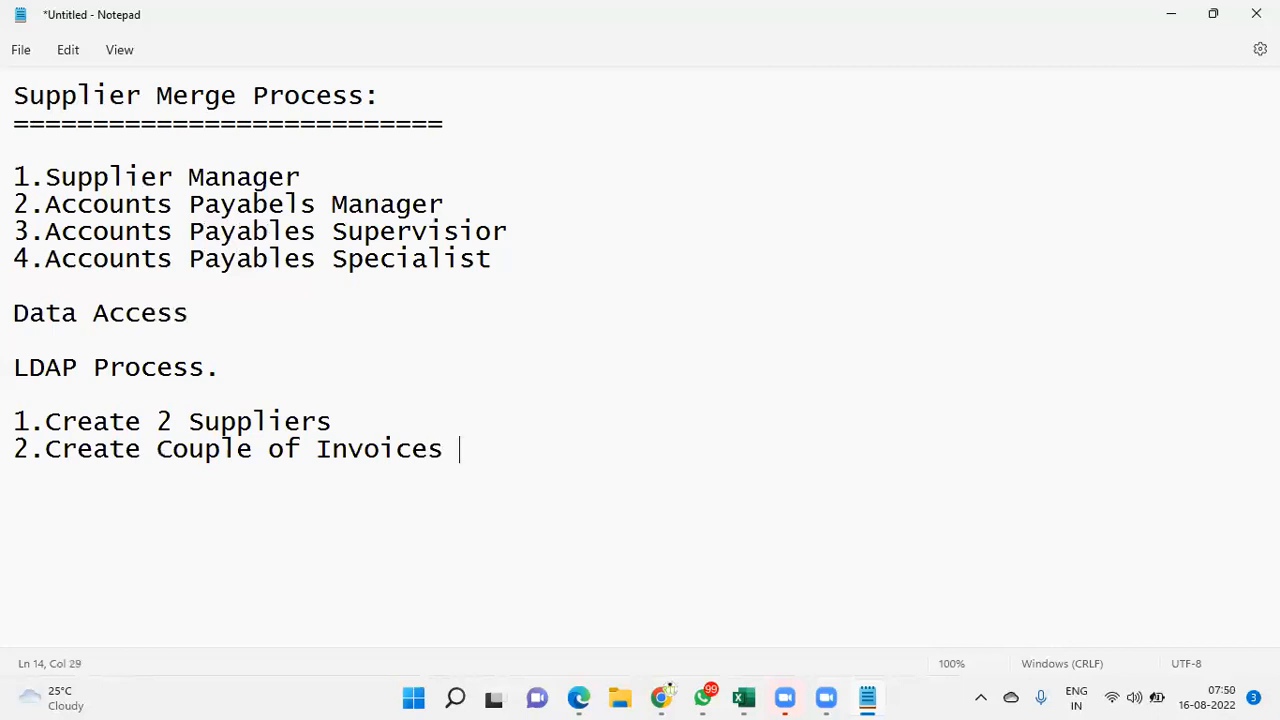
{"action": "type", "text": "for the "}
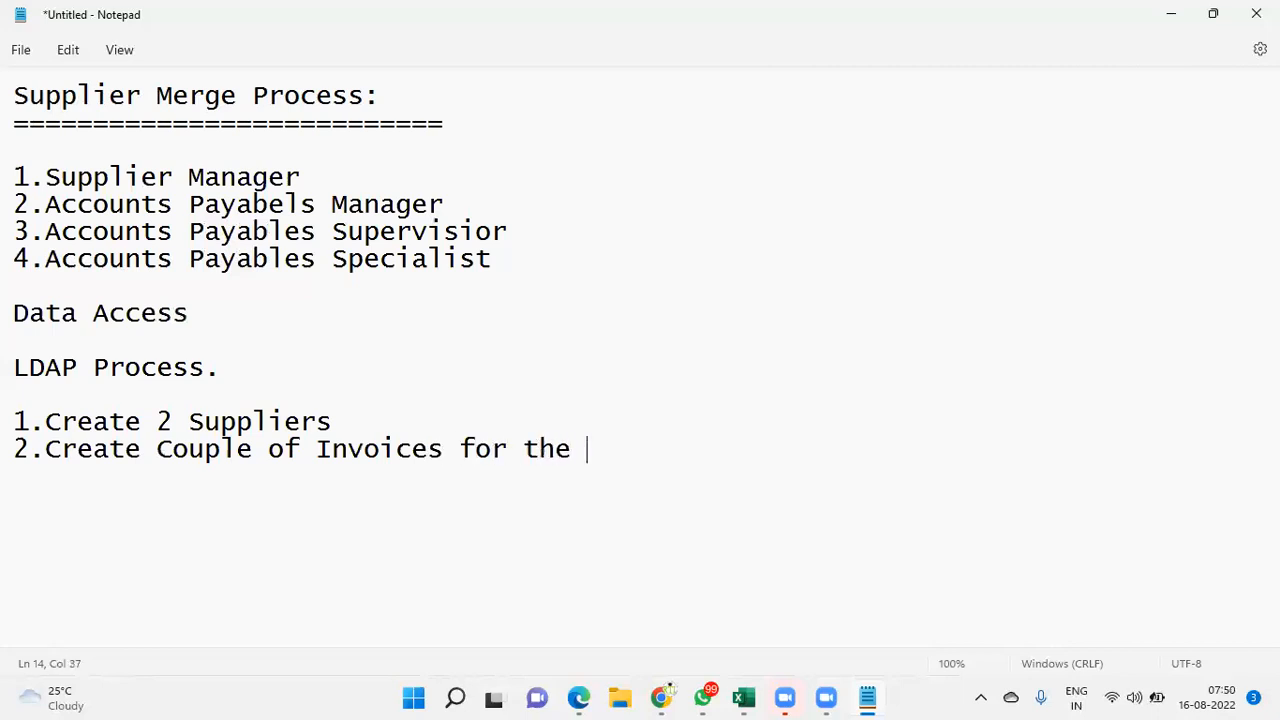
{"action": "type", "text": "Current Su"}
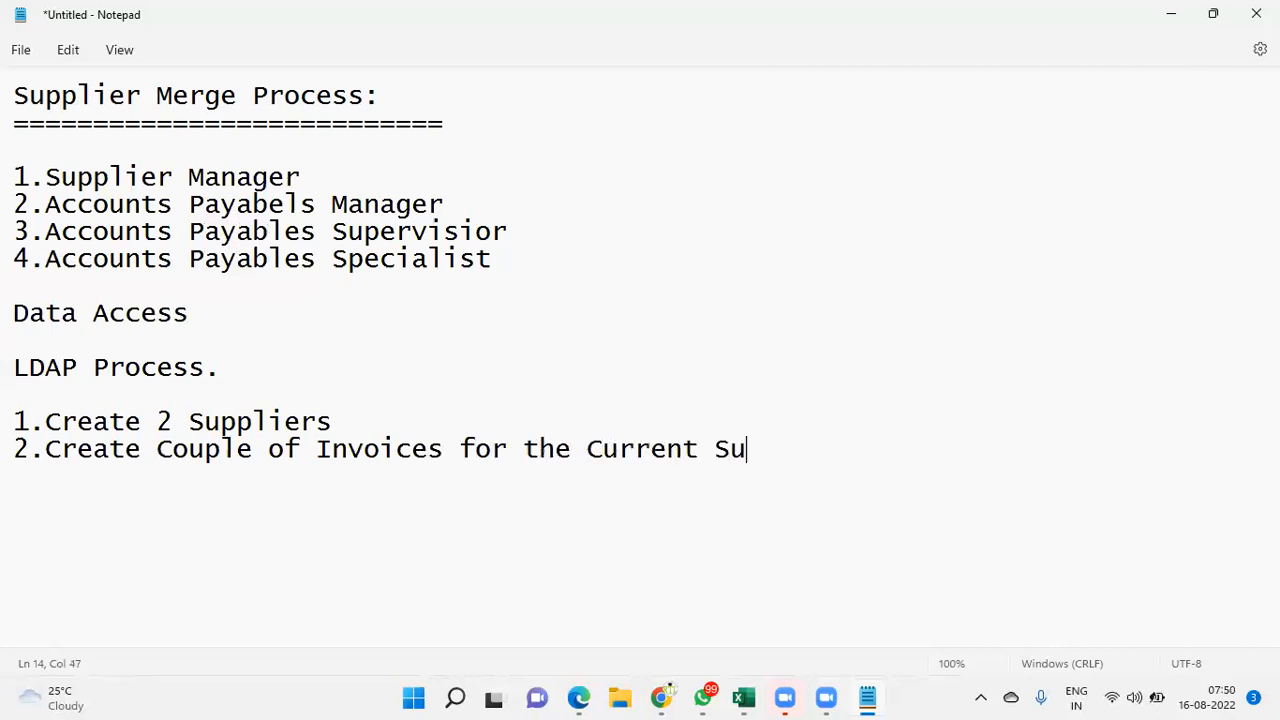
{"action": "type", "text": "pplier"}
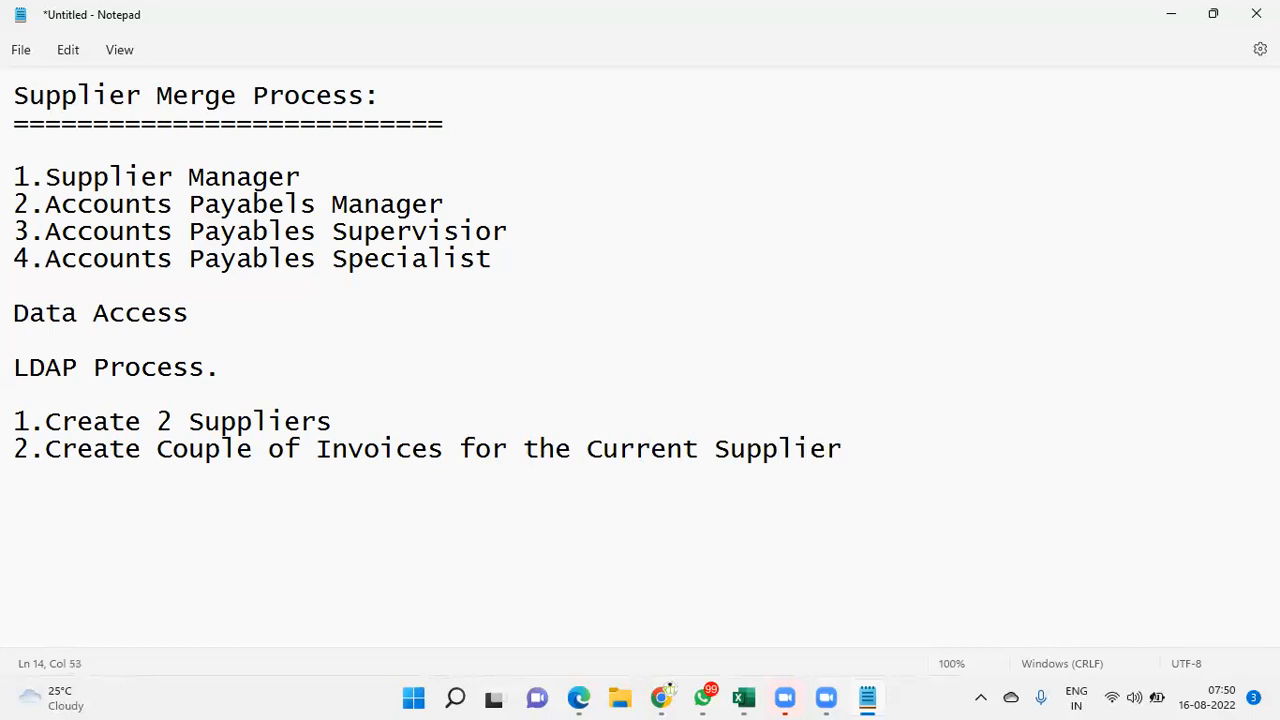
Step: Replace the word "Current" with "First" in the line about creating invoices
{"action": "left_click_drag", "start_coordinate": [587, 449], "coordinate": [708, 452]}
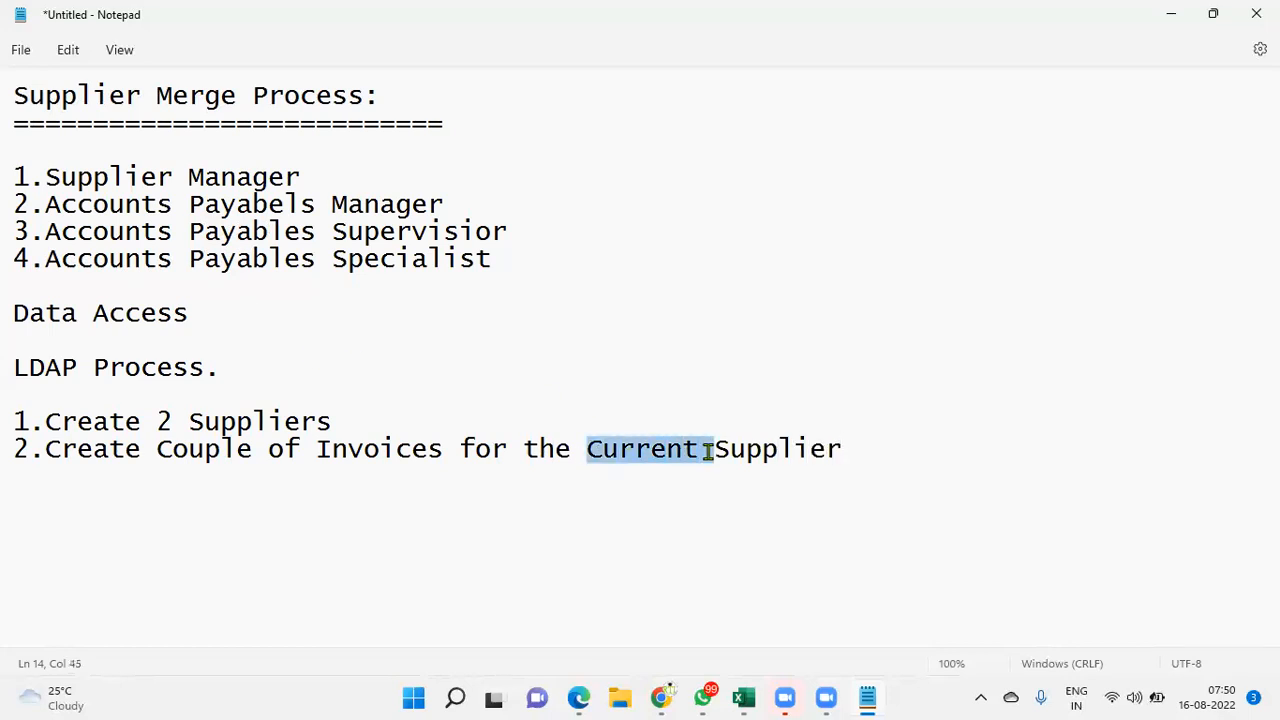
{"action": "type", "text": "First"}
{"action": "left_click", "coordinate": [932, 464]}
Step: Add the final list items "3.Try to Merge the First supplier with Second suppliers" and "4.Test the Result."
{"action": "key", "text": "Return"}
{"action": "type", "text": "3"}
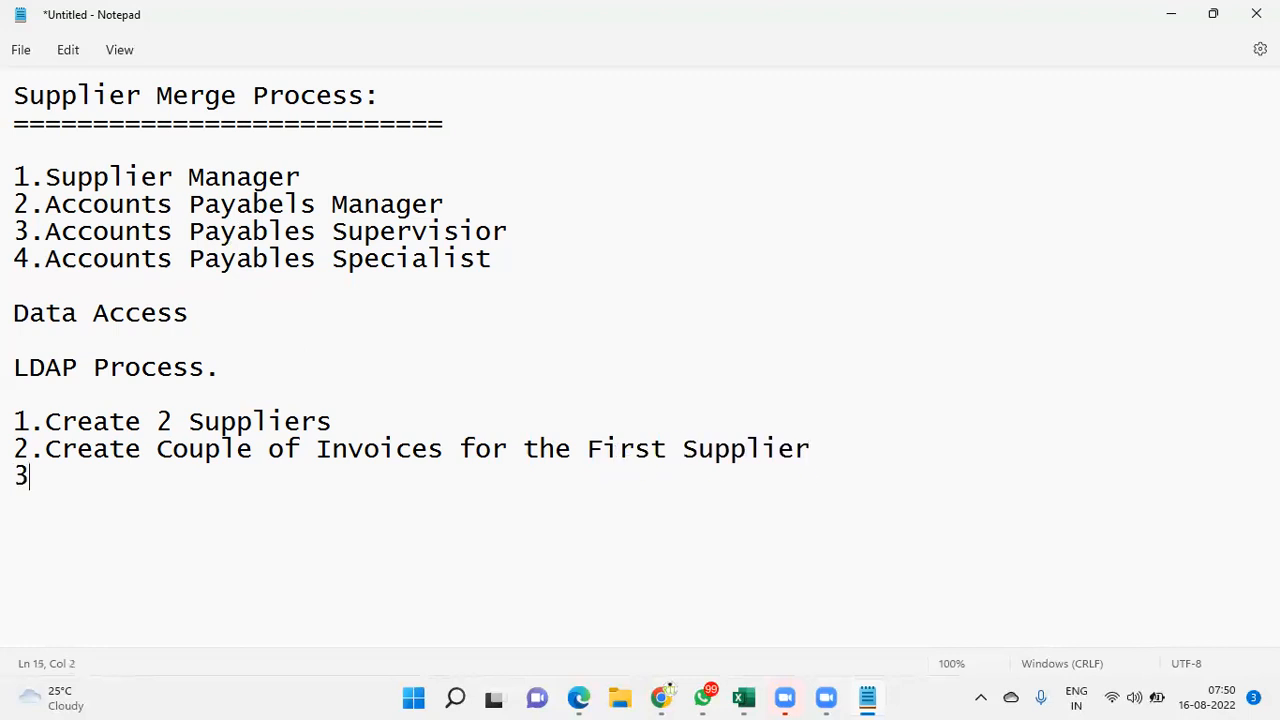
{"action": "type", "text": ".Try to Merg"}
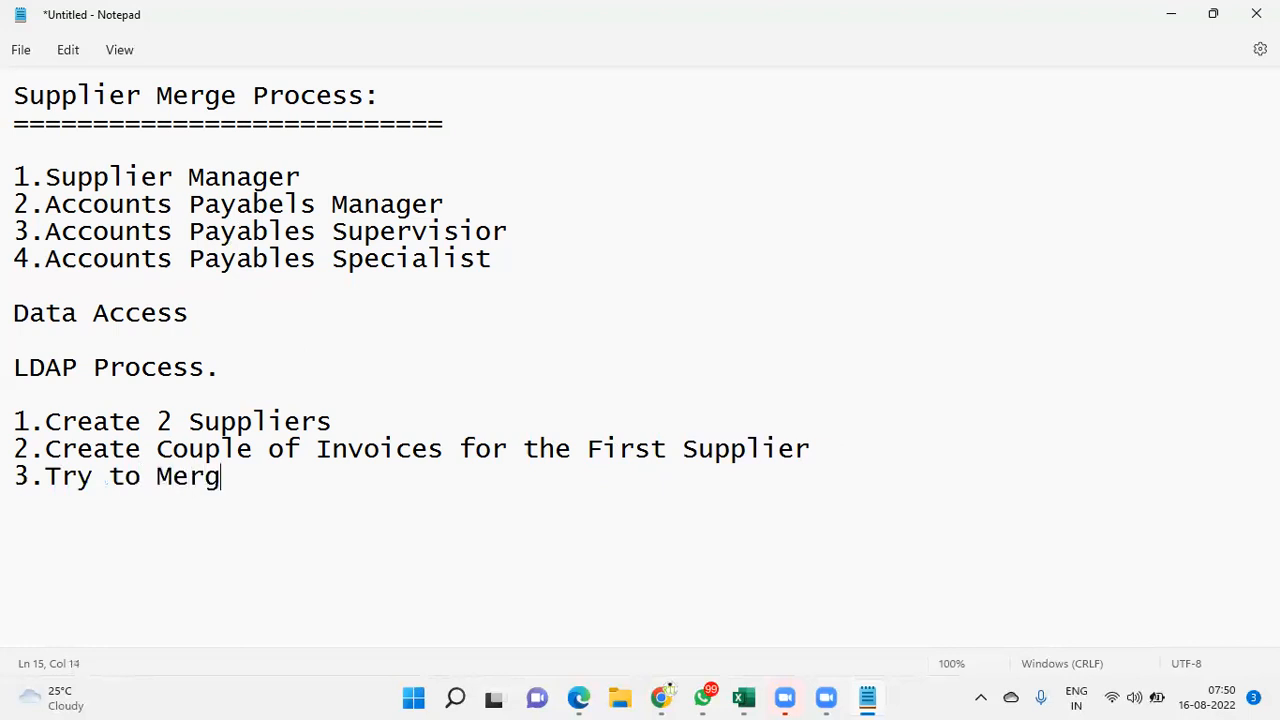
{"action": "type", "text": "e the Fir"}
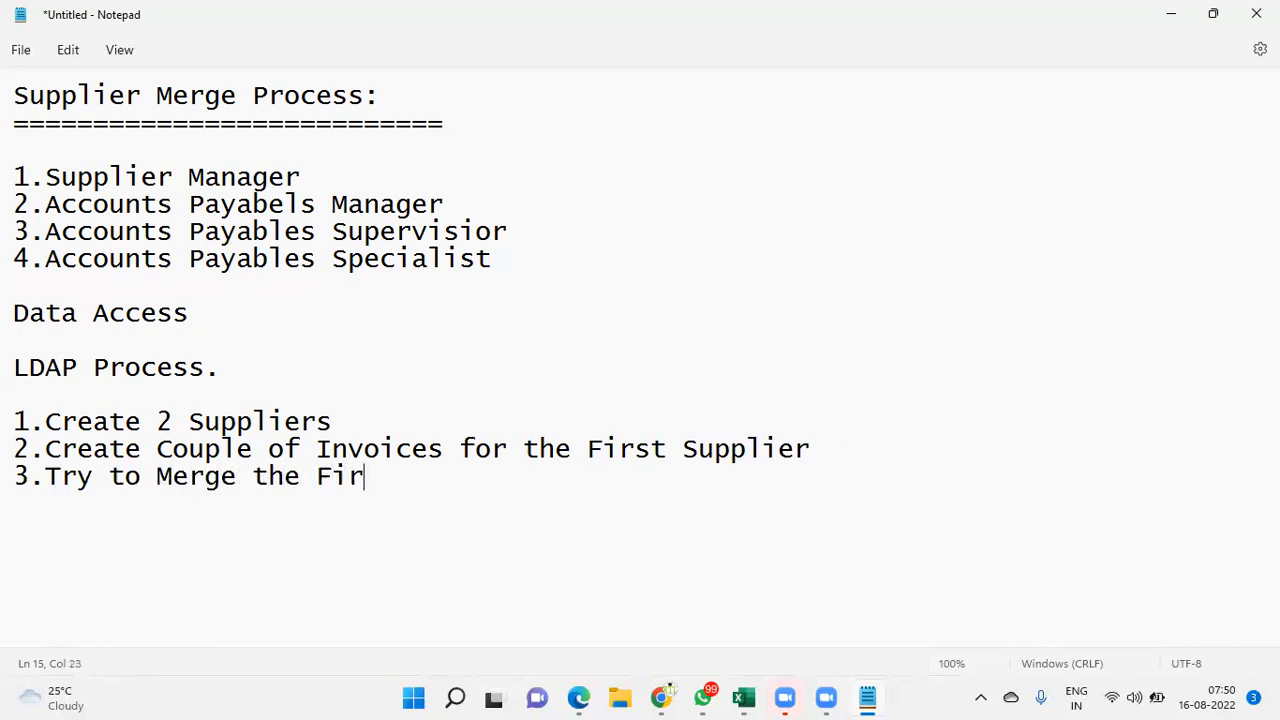
{"action": "type", "text": "st suppl"}
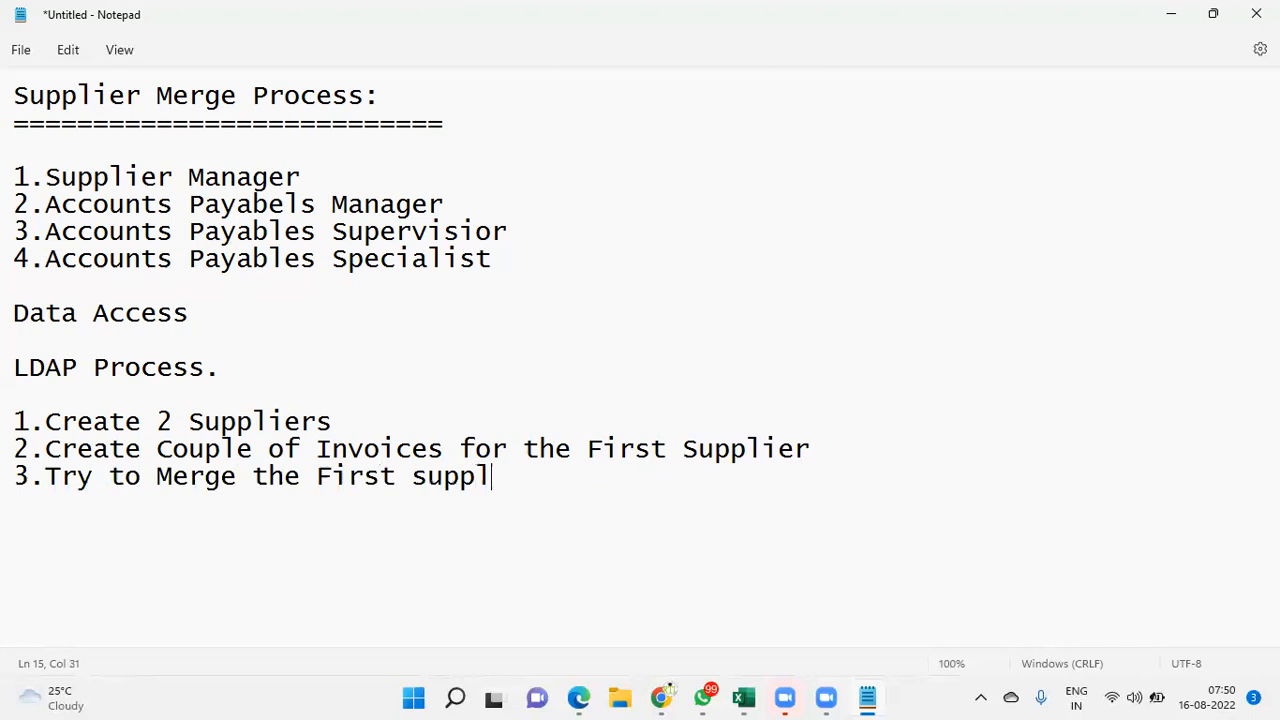
{"action": "type", "text": "ier with Secon"}
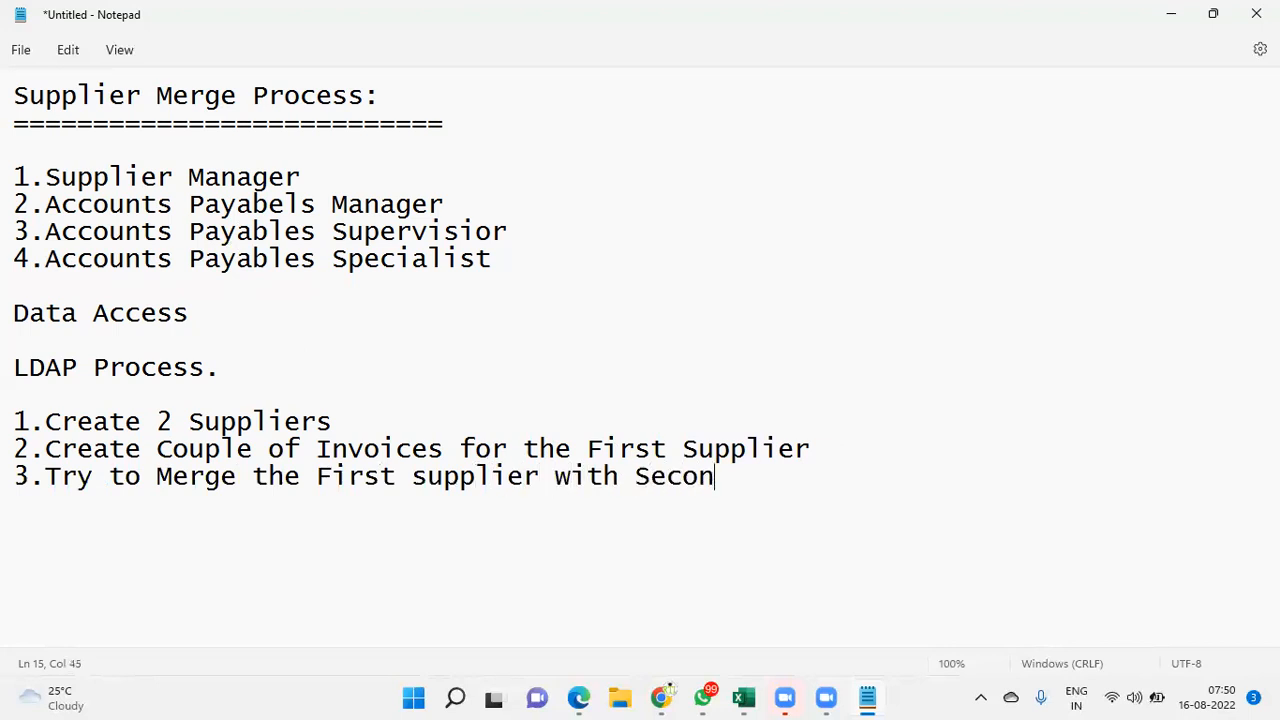
{"action": "type", "text": "d suppliers"}
{"action": "key", "text": "Return"}
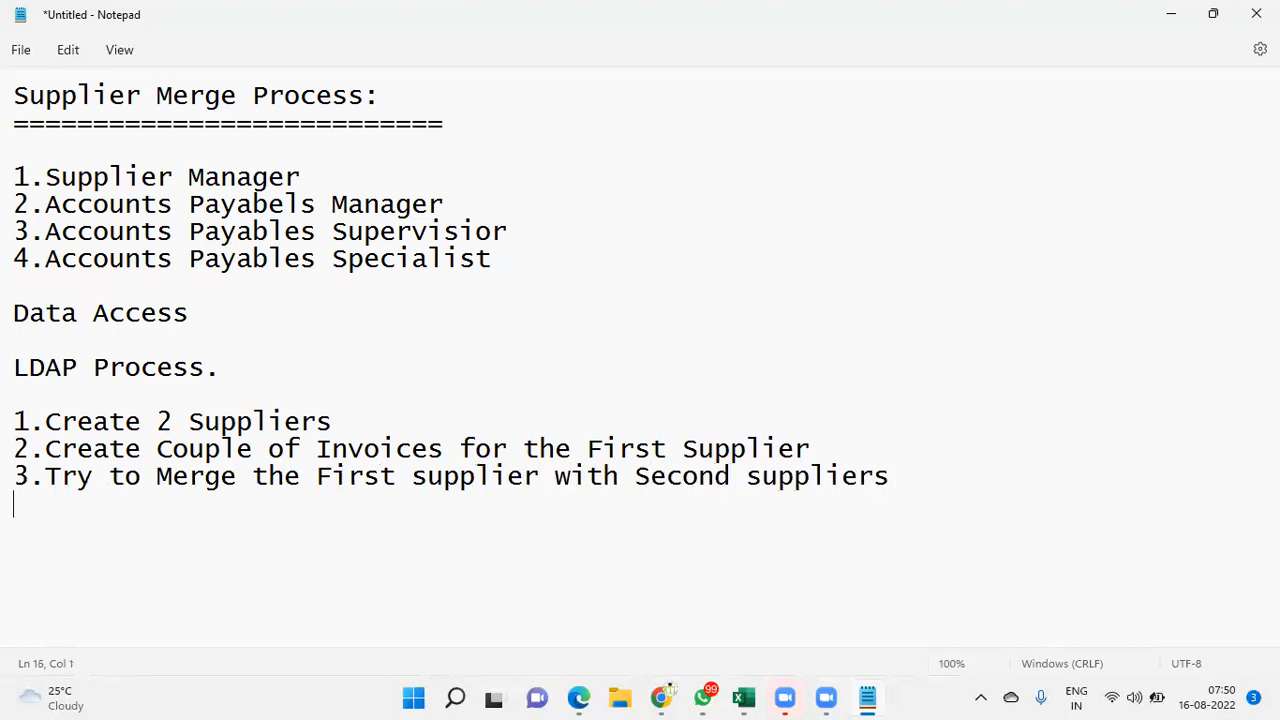
{"action": "type", "text": "4.Test the Result."}
{"action": "key", "text": "Return"}
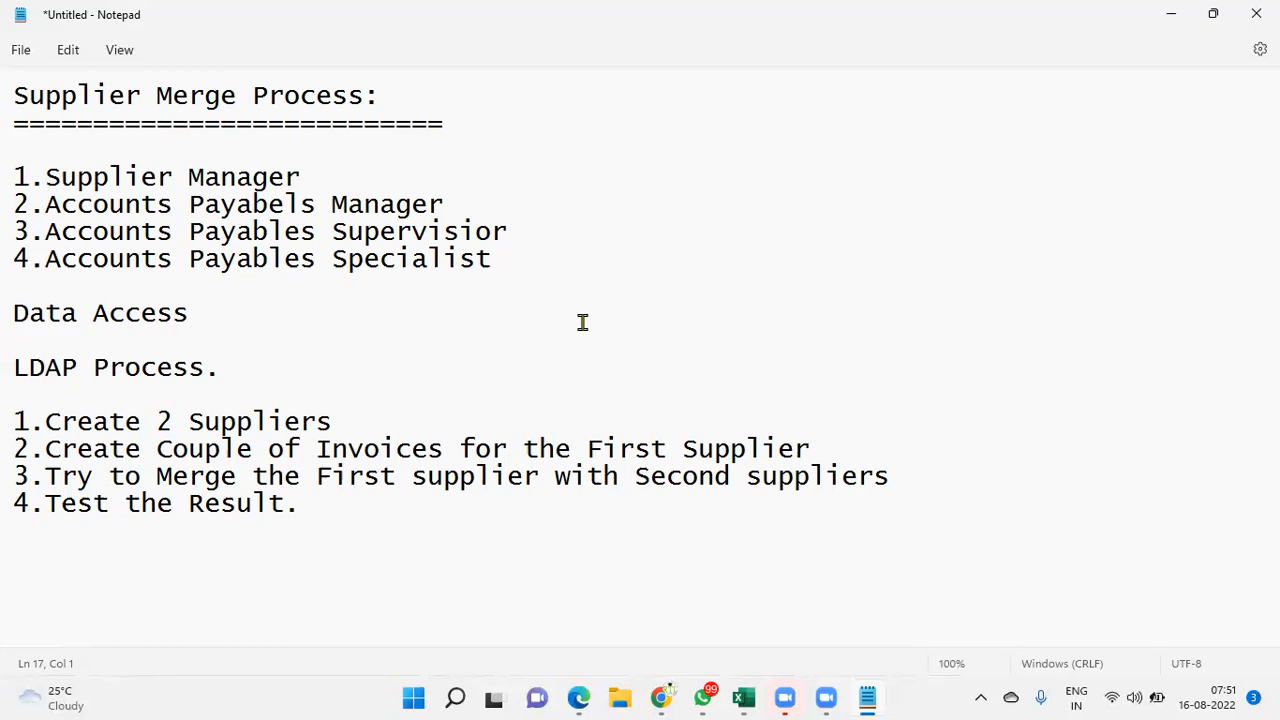
Step: Switch to the Oracle Fusion Cloud window in Edge, shown full screen, and sign out of the current account
{"action": "left_click", "coordinate": [580, 697]}
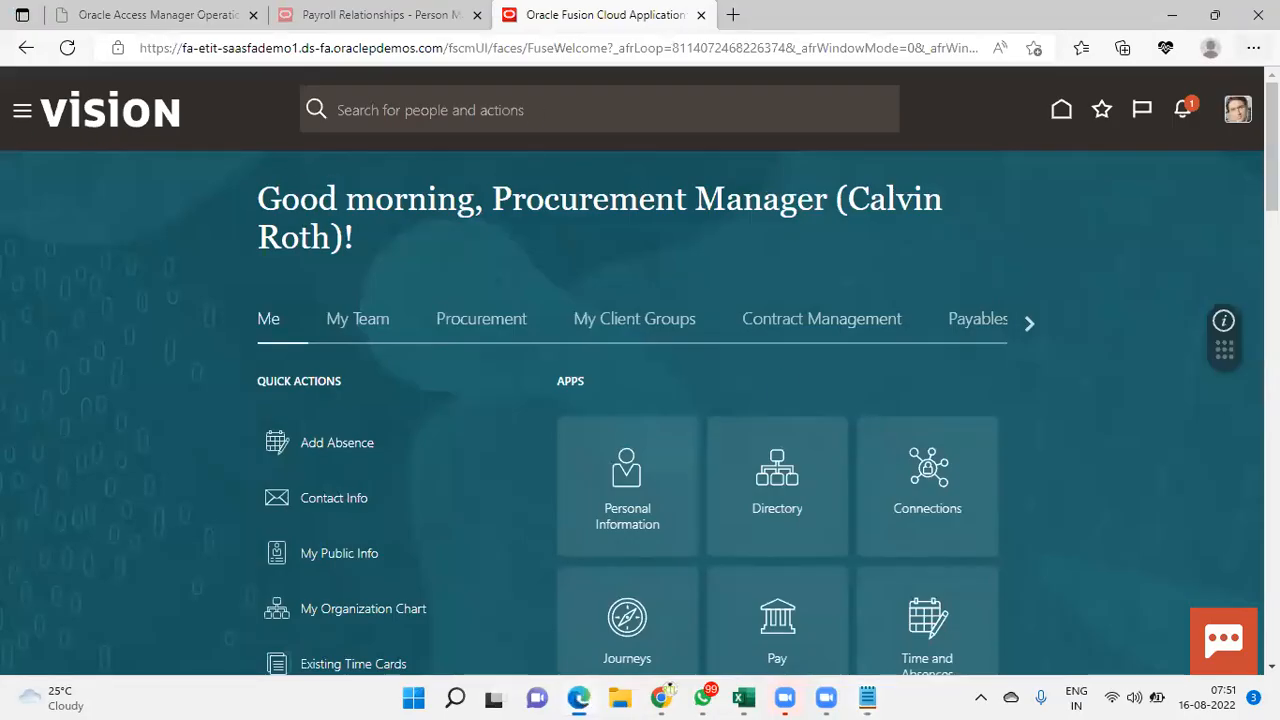
{"action": "left_click", "coordinate": [1253, 47]}
{"action": "left_click", "coordinate": [1221, 110]}
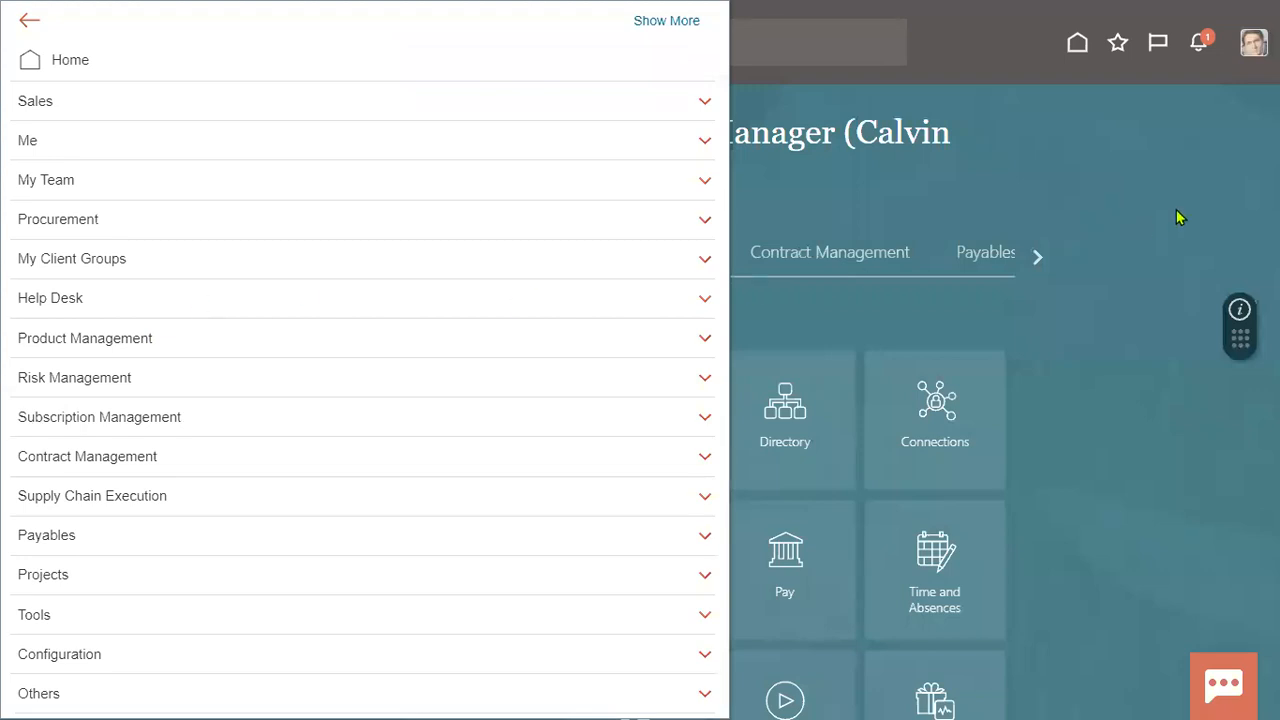
{"action": "left_click", "coordinate": [1187, 144]}
{"action": "left_click", "coordinate": [1231, 54]}
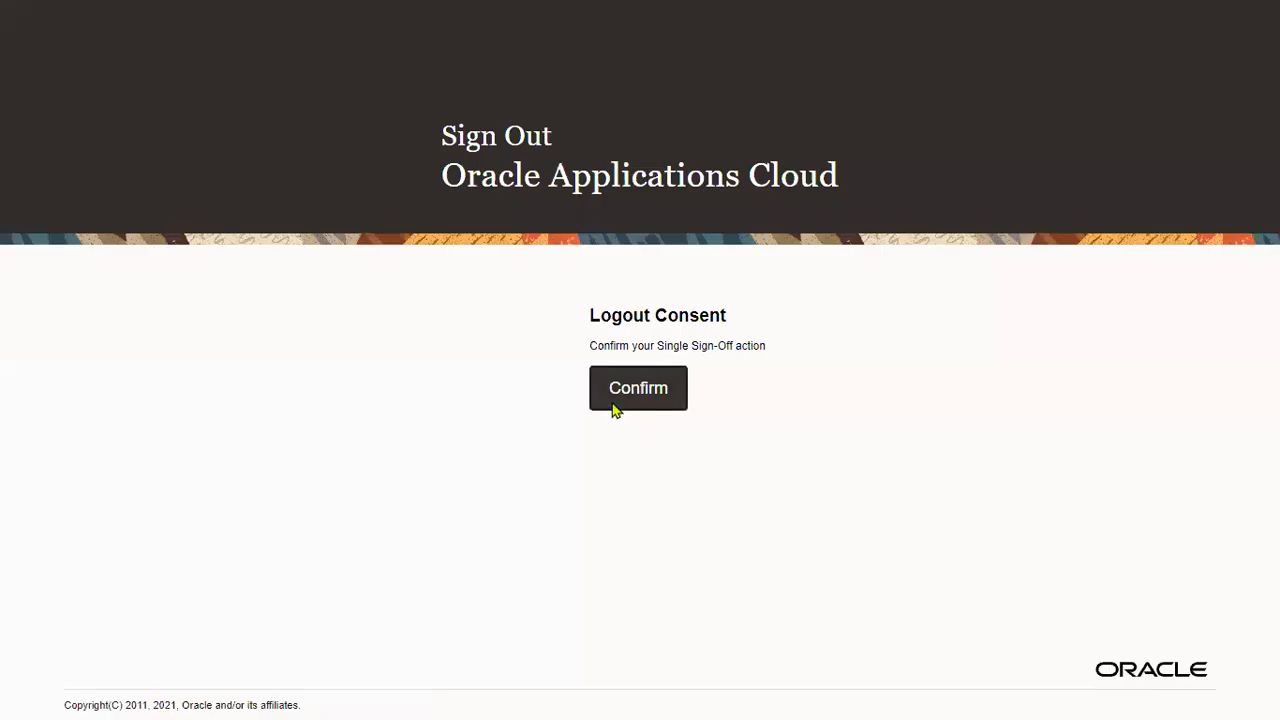
{"action": "left_click", "coordinate": [614, 402]}
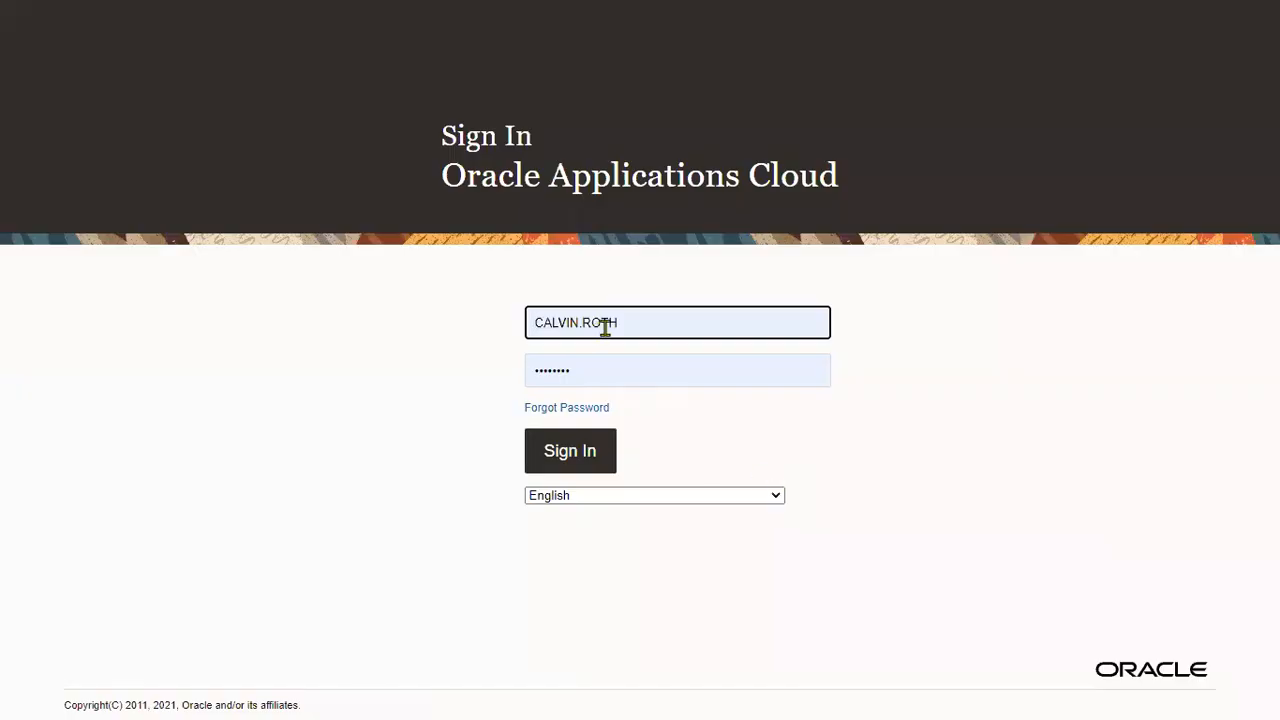
Step: Sign in to Oracle Applications Cloud as the HCM_IMPL11 user
{"action": "double_click", "coordinate": [632, 322]}
{"action": "left_click", "coordinate": [550, 422]}
{"action": "left_click", "coordinate": [571, 451]}
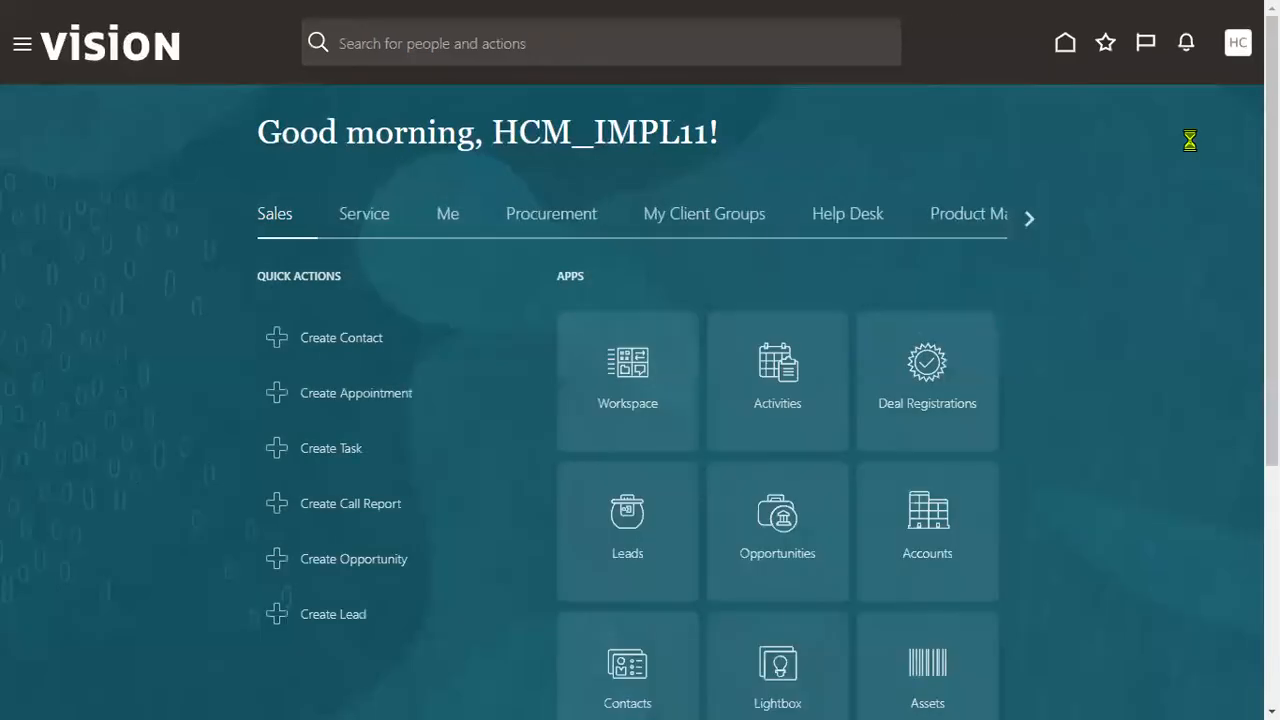
Step: Go to the Setup and Maintenance work area and switch the setup offering to Procurement
{"action": "left_click", "coordinate": [1237, 46]}
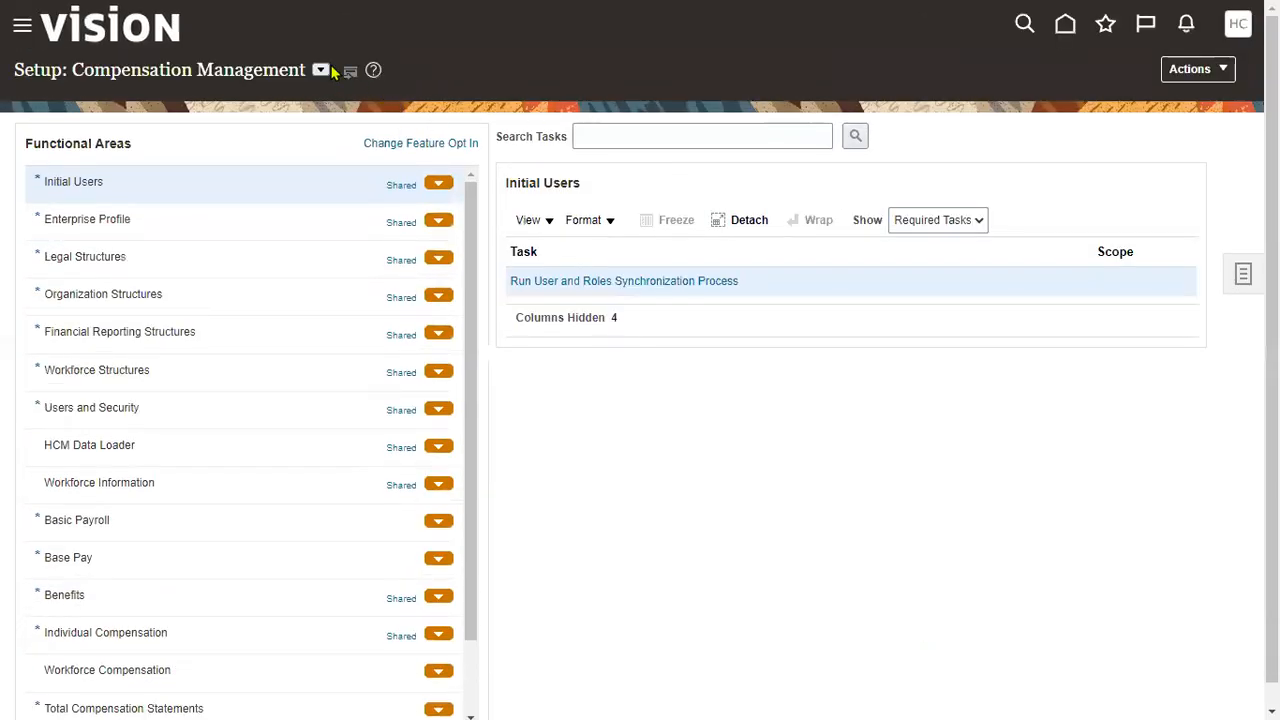
{"action": "left_click", "coordinate": [321, 69]}
{"action": "scroll", "coordinate": [368, 245], "scroll_direction": "down", "scroll_amount": 3}
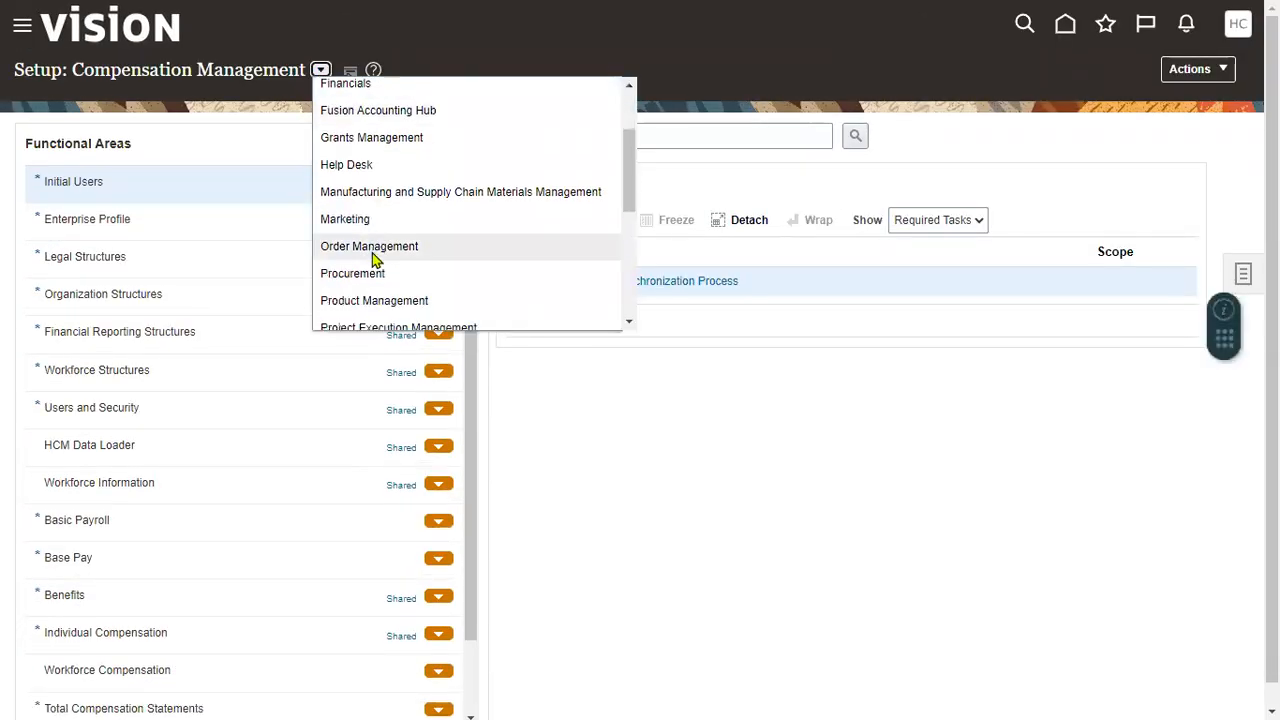
{"action": "left_click", "coordinate": [372, 275]}
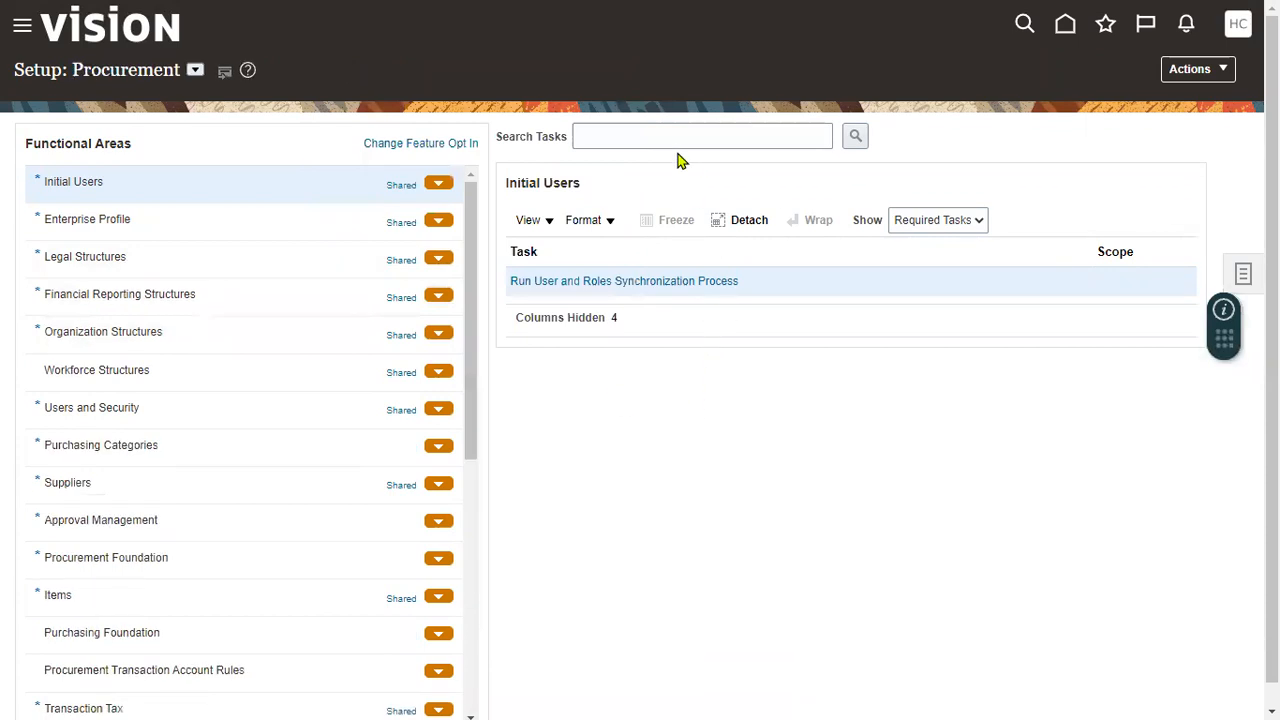
Step: Show all tasks for the Approval Management functional area
{"action": "left_click", "coordinate": [672, 138]}
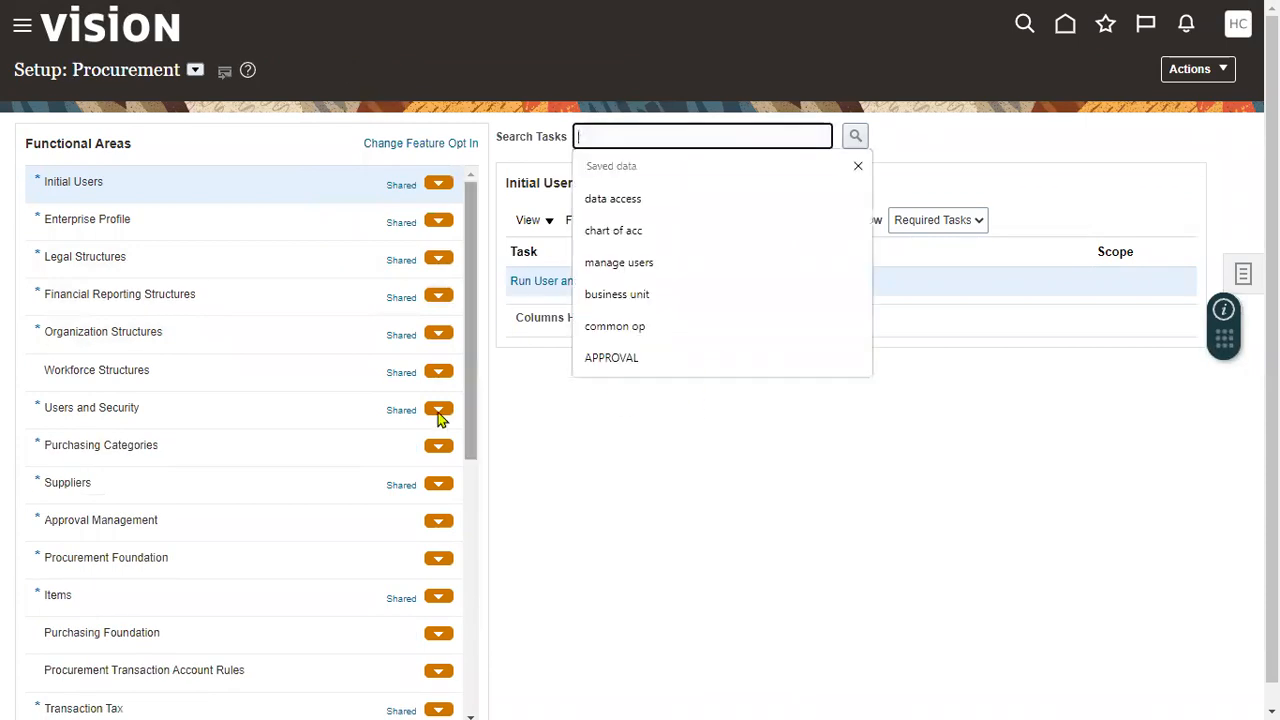
{"action": "left_click", "coordinate": [247, 518]}
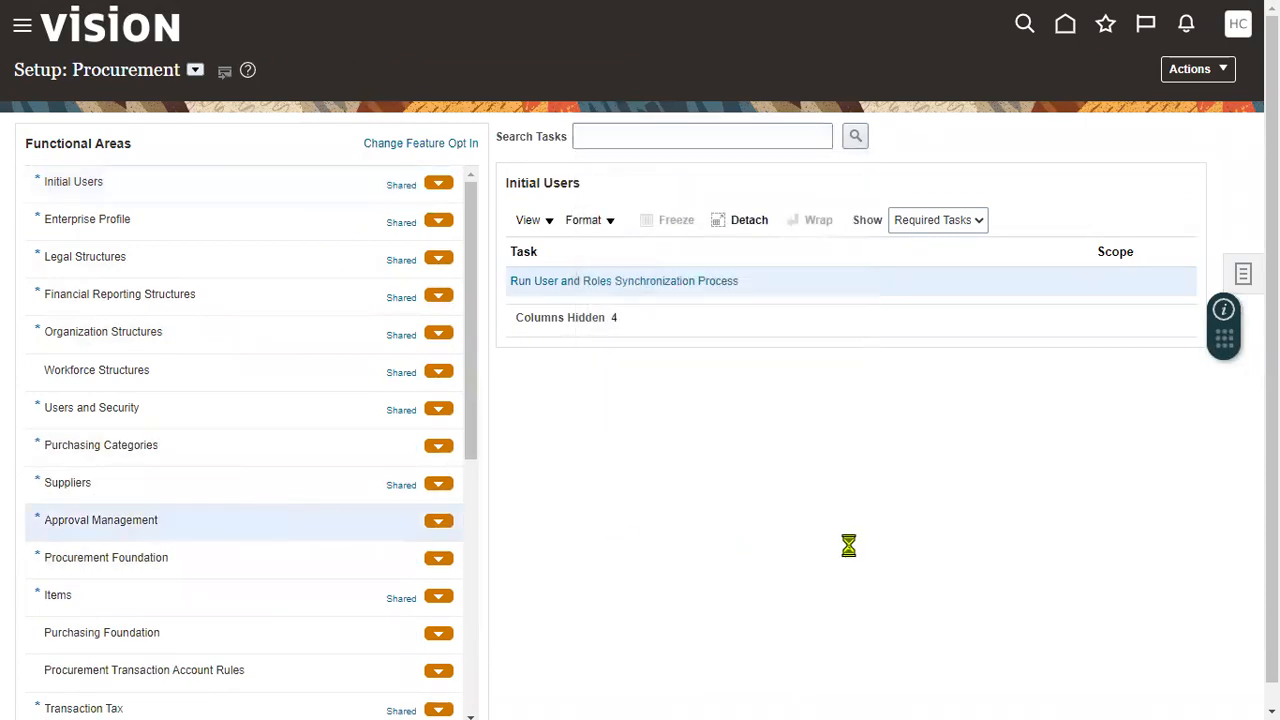
{"action": "left_click", "coordinate": [964, 219]}
{"action": "left_click", "coordinate": [948, 243]}
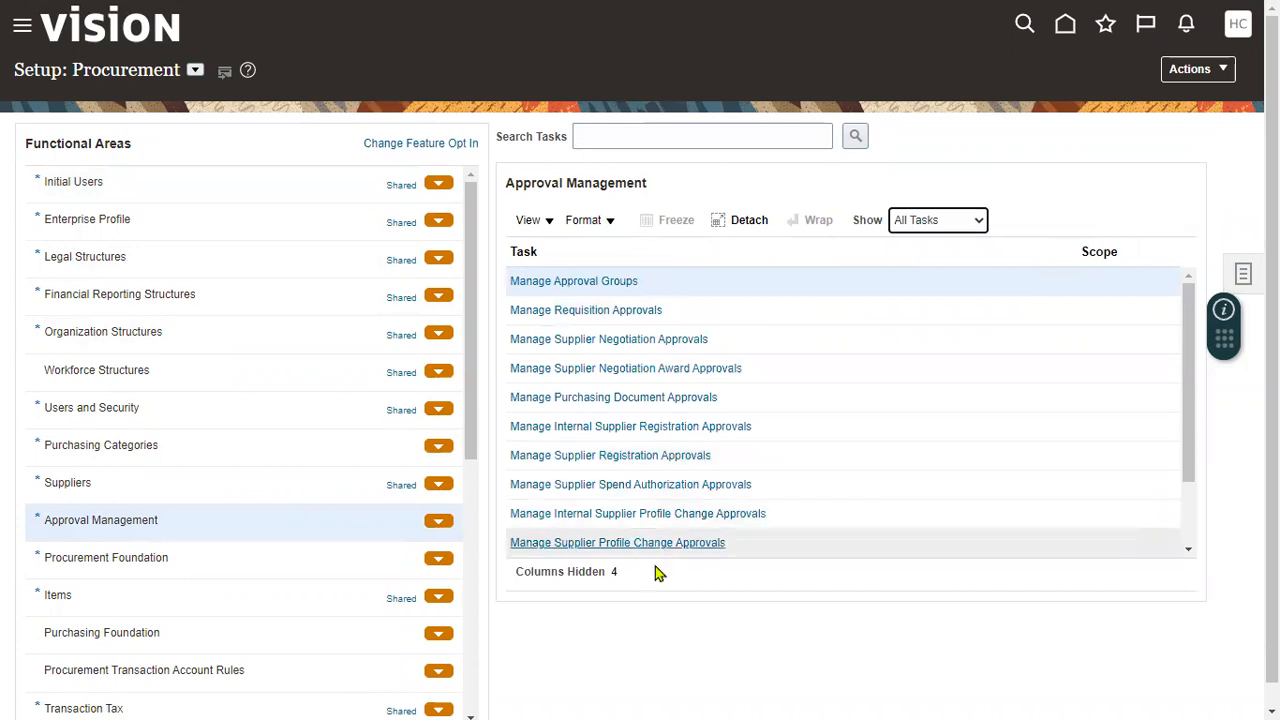
Step: Open the rules of the enabled participant in Manage Supplier Spend Authorization Approvals and review the rule's condition and approval routing
{"action": "scroll", "coordinate": [687, 553], "scroll_direction": "down", "scroll_amount": 3}
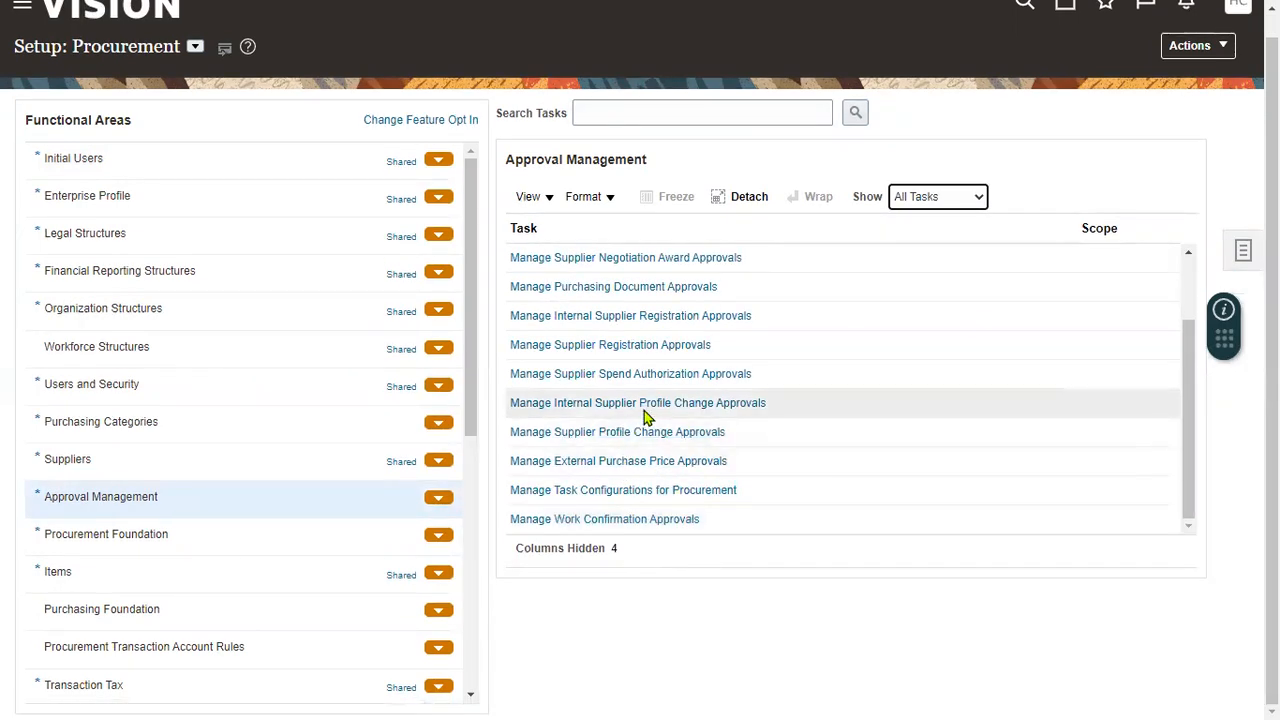
{"action": "left_click", "coordinate": [660, 375]}
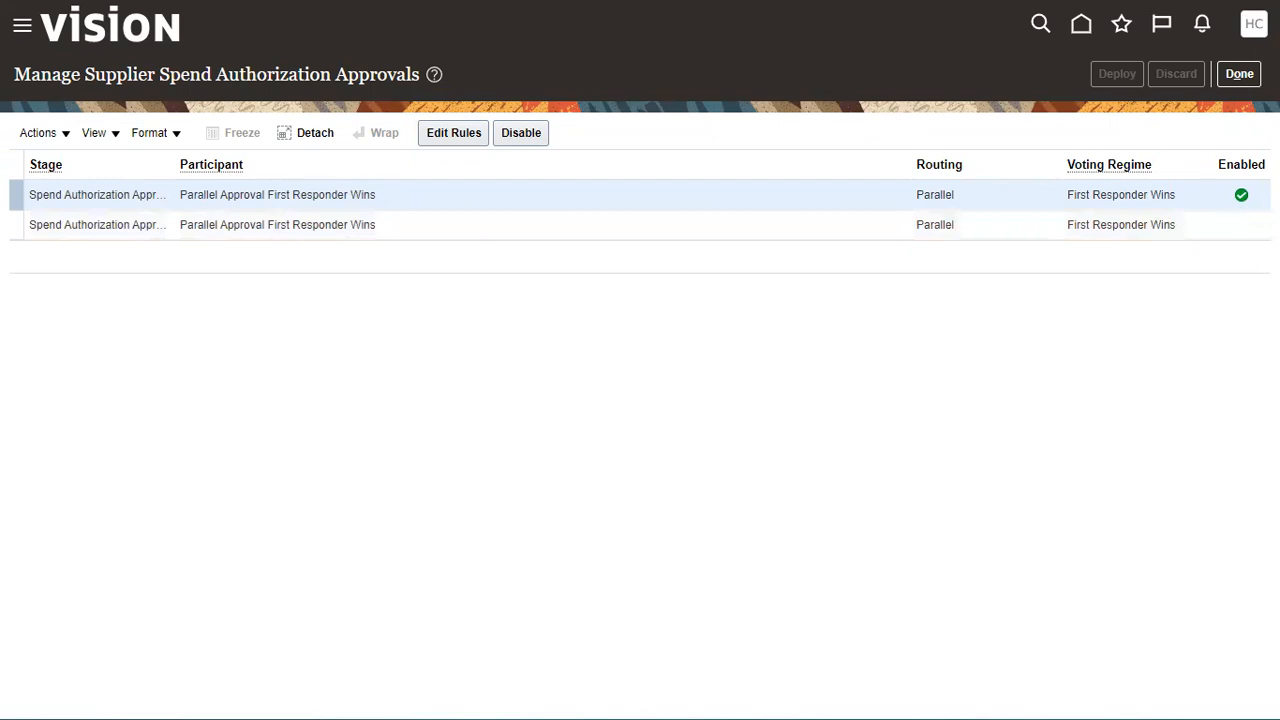
{"action": "left_click", "coordinate": [455, 138]}
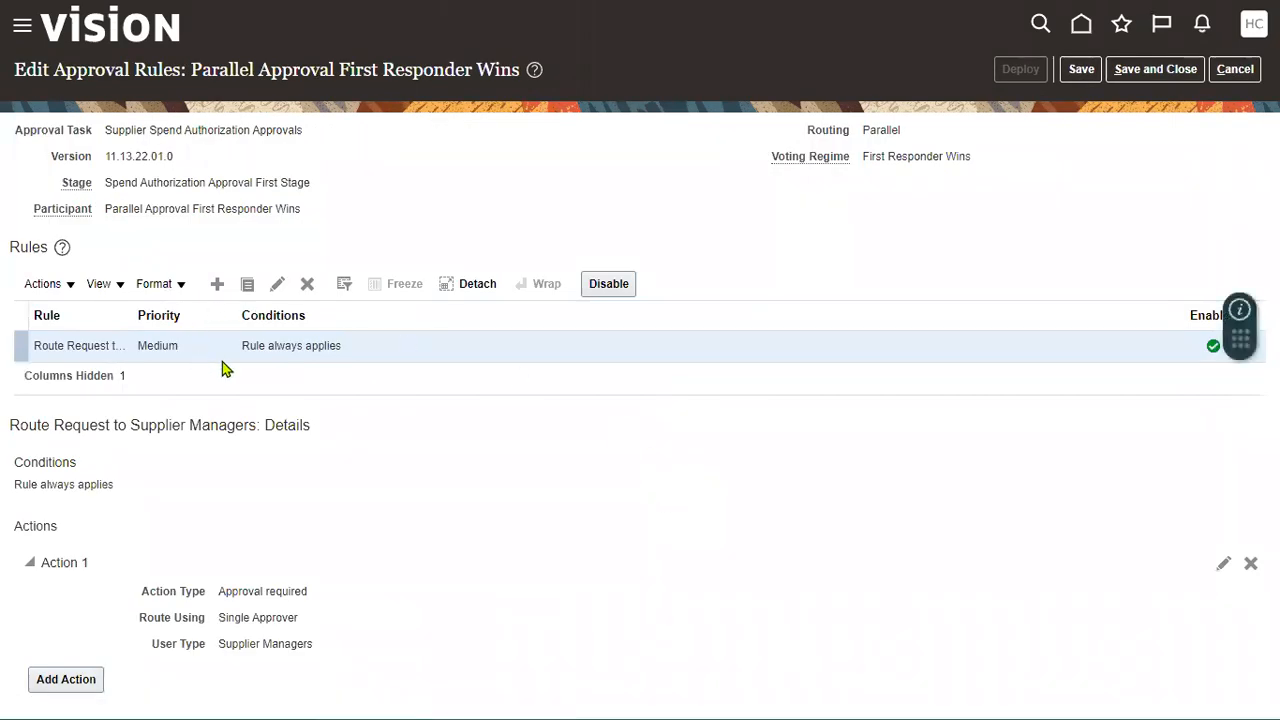
{"action": "left_click_drag", "start_coordinate": [242, 346], "coordinate": [334, 343]}
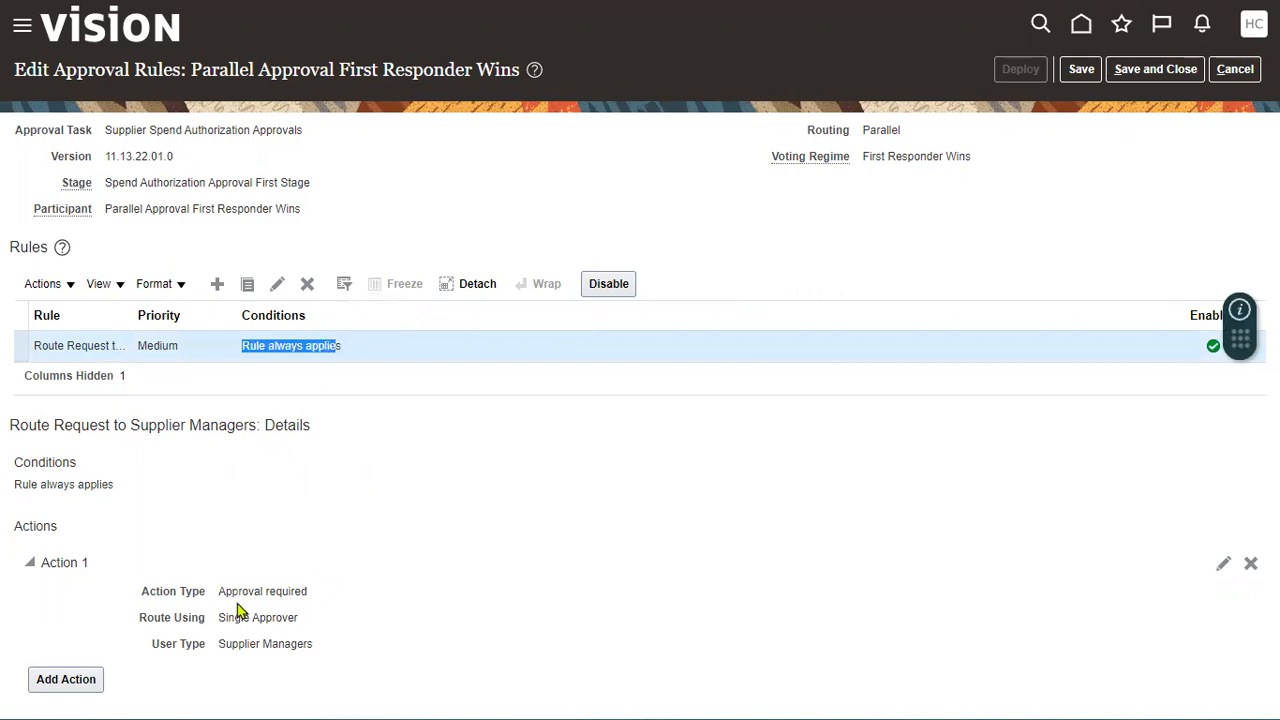
{"action": "left_click_drag", "start_coordinate": [222, 591], "coordinate": [316, 594]}
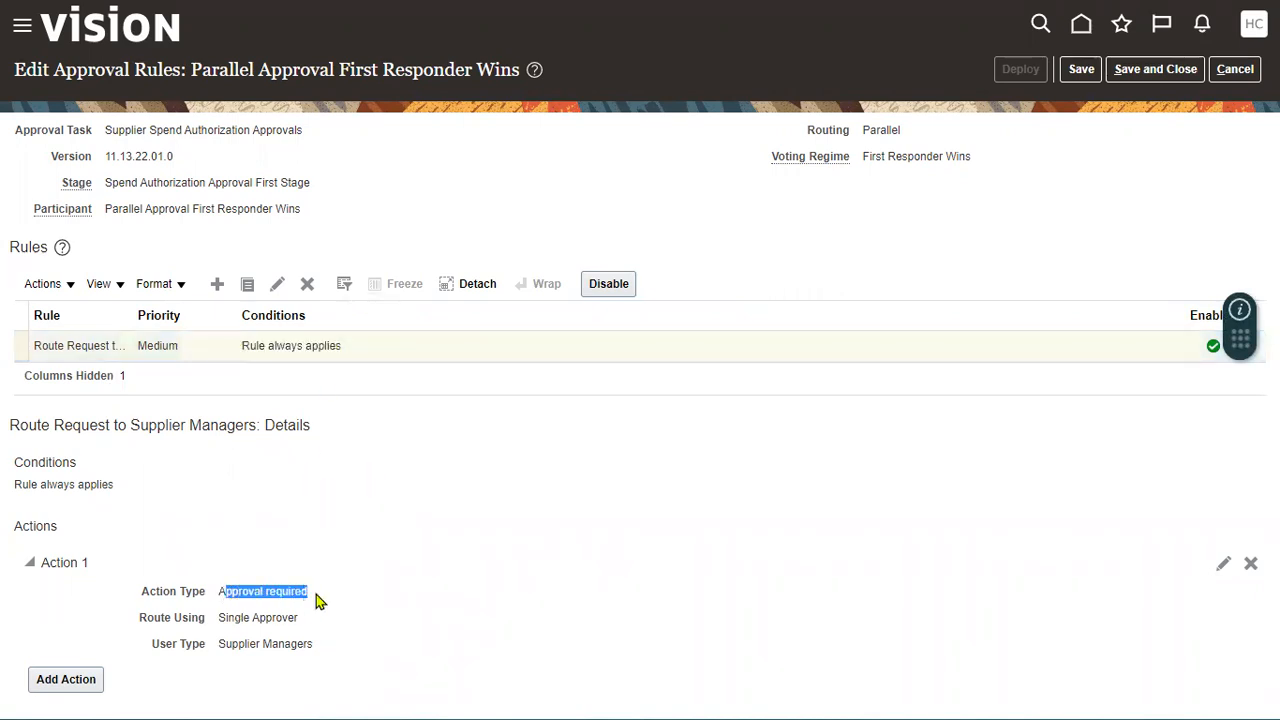
{"action": "left_click_drag", "start_coordinate": [219, 617], "coordinate": [297, 618]}
{"action": "left_click_drag", "start_coordinate": [224, 643], "coordinate": [299, 643]}
{"action": "left_click", "coordinate": [500, 599]}
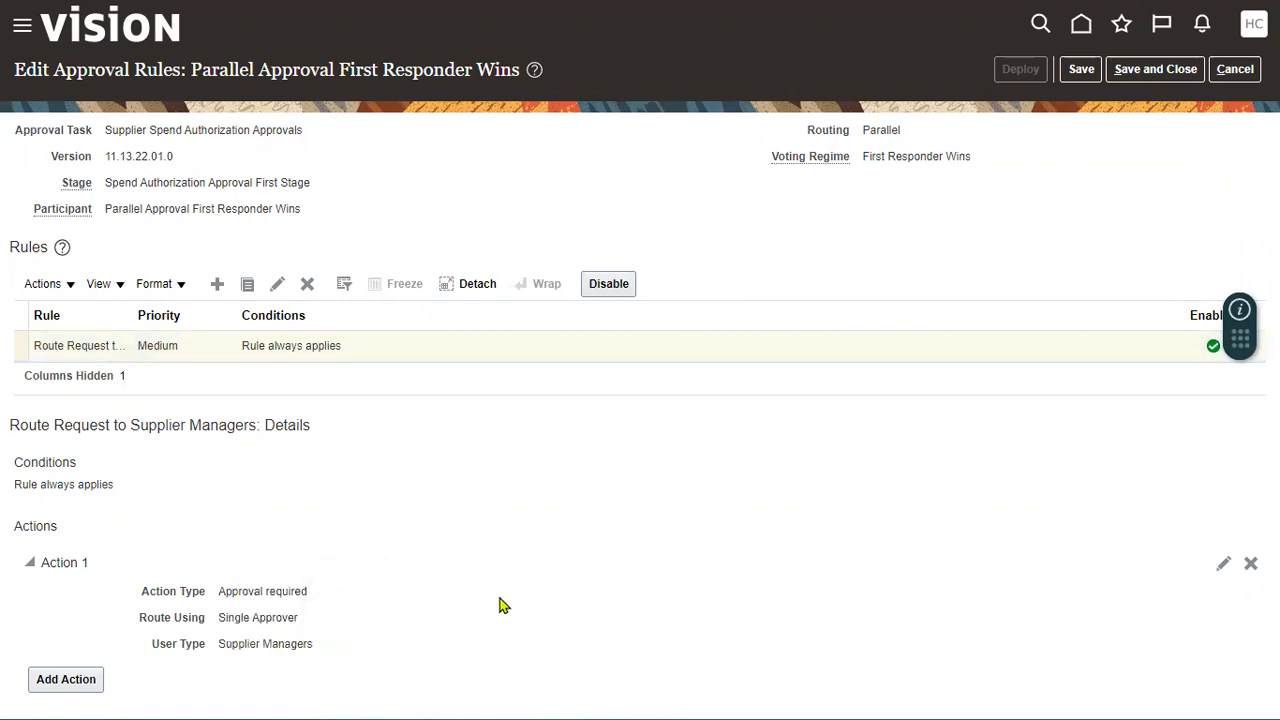
Step: Set Action 1 of the spend authorization rule to the Automatic action type with the outcome Approved
{"action": "left_click", "coordinate": [1224, 564]}
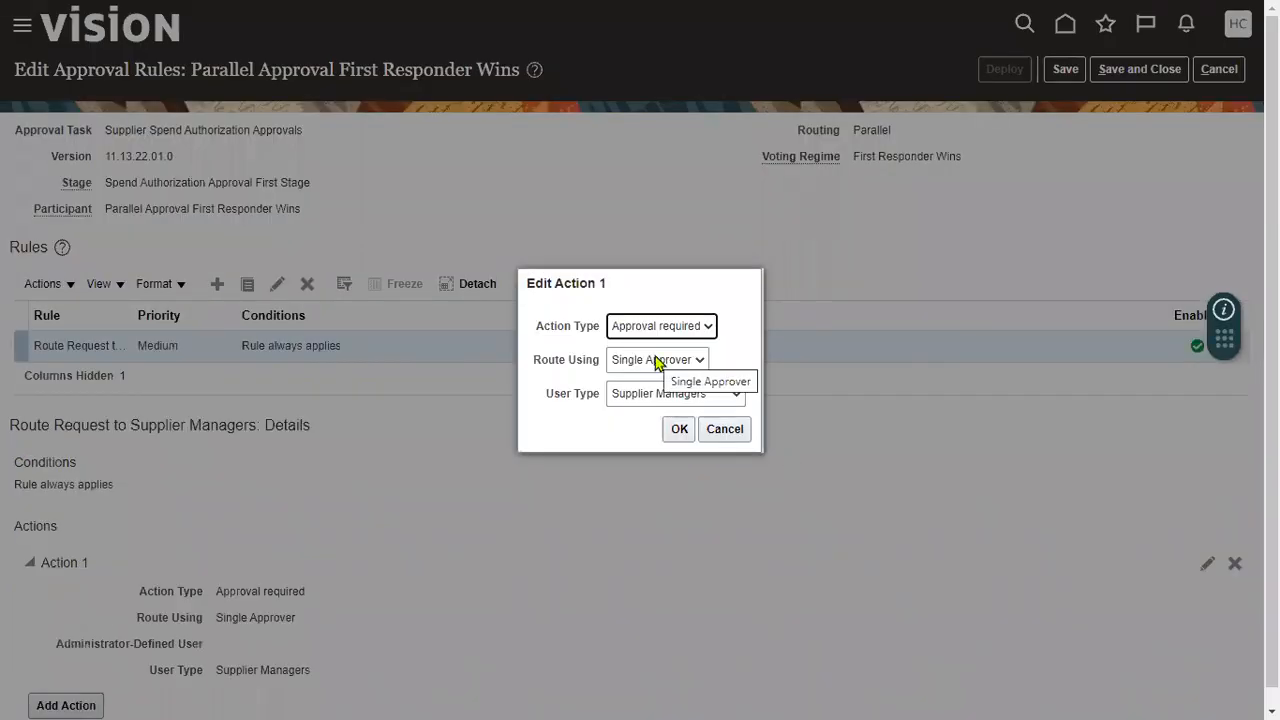
{"action": "left_click", "coordinate": [661, 335]}
{"action": "left_click", "coordinate": [652, 368]}
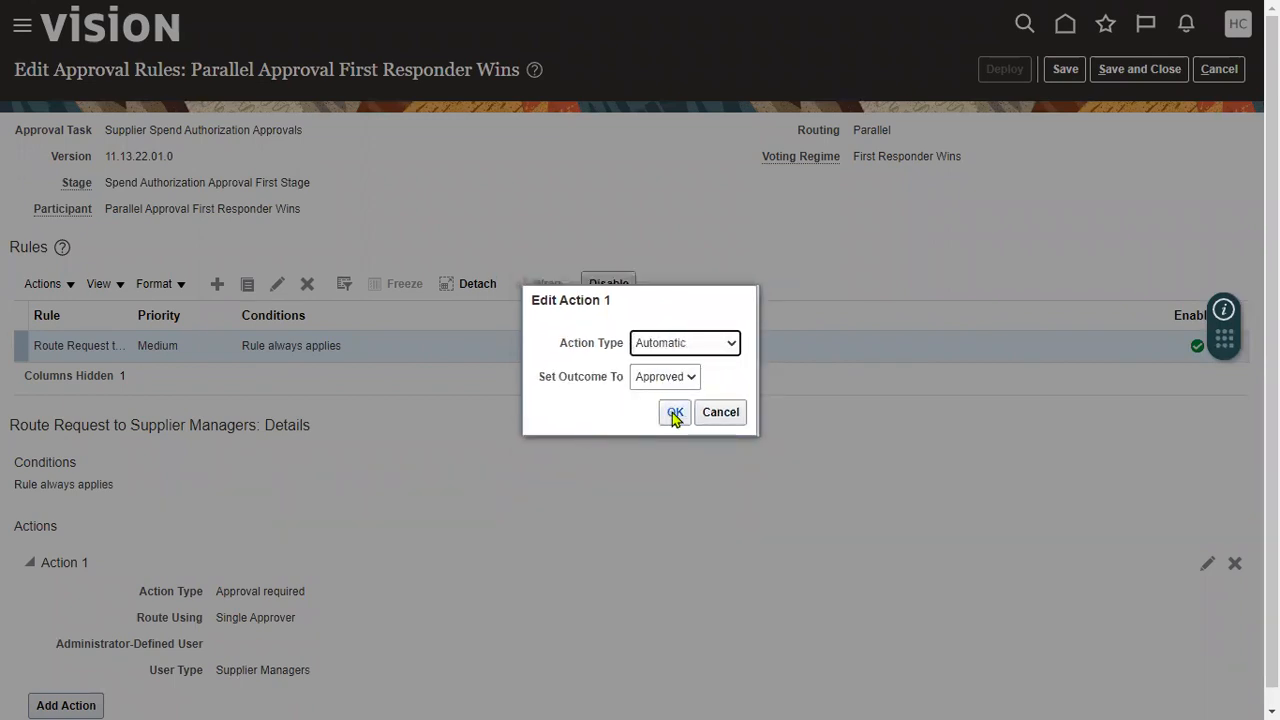
{"action": "left_click", "coordinate": [675, 413]}
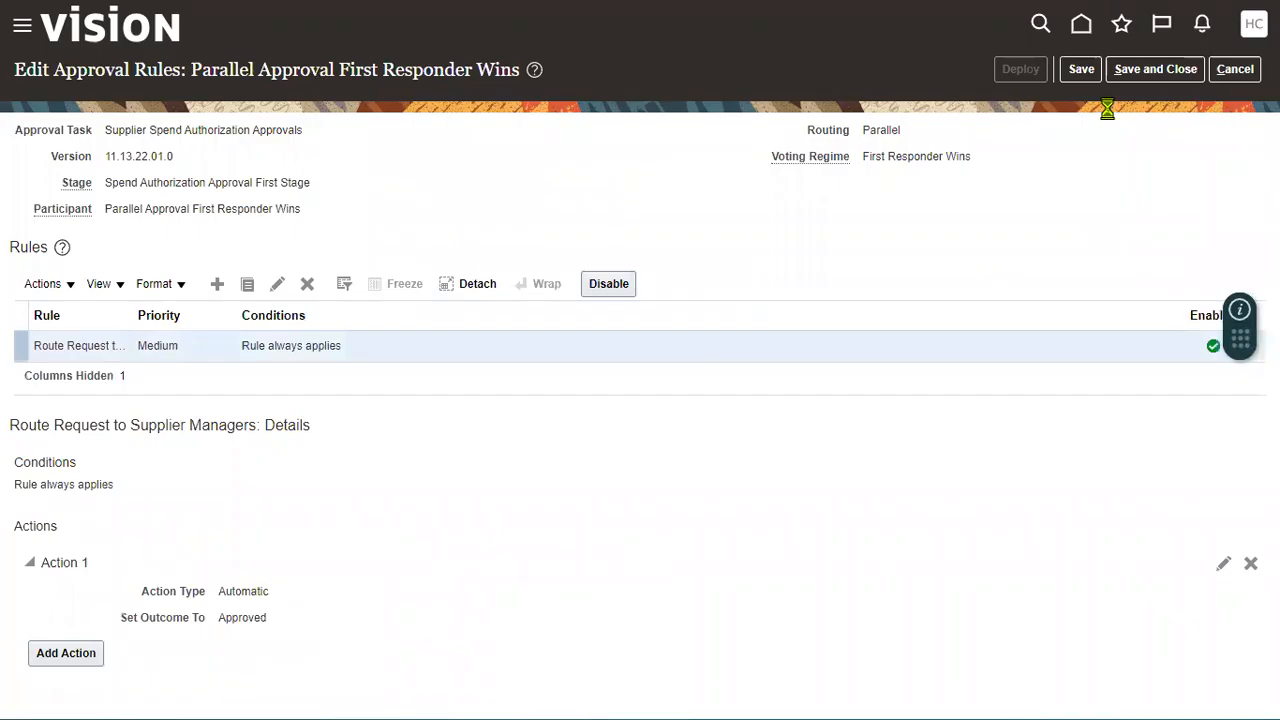
Step: Save and deploy the supplier spend authorization rule, and return to the Procurement setup tasks
{"action": "left_click", "coordinate": [1081, 70]}
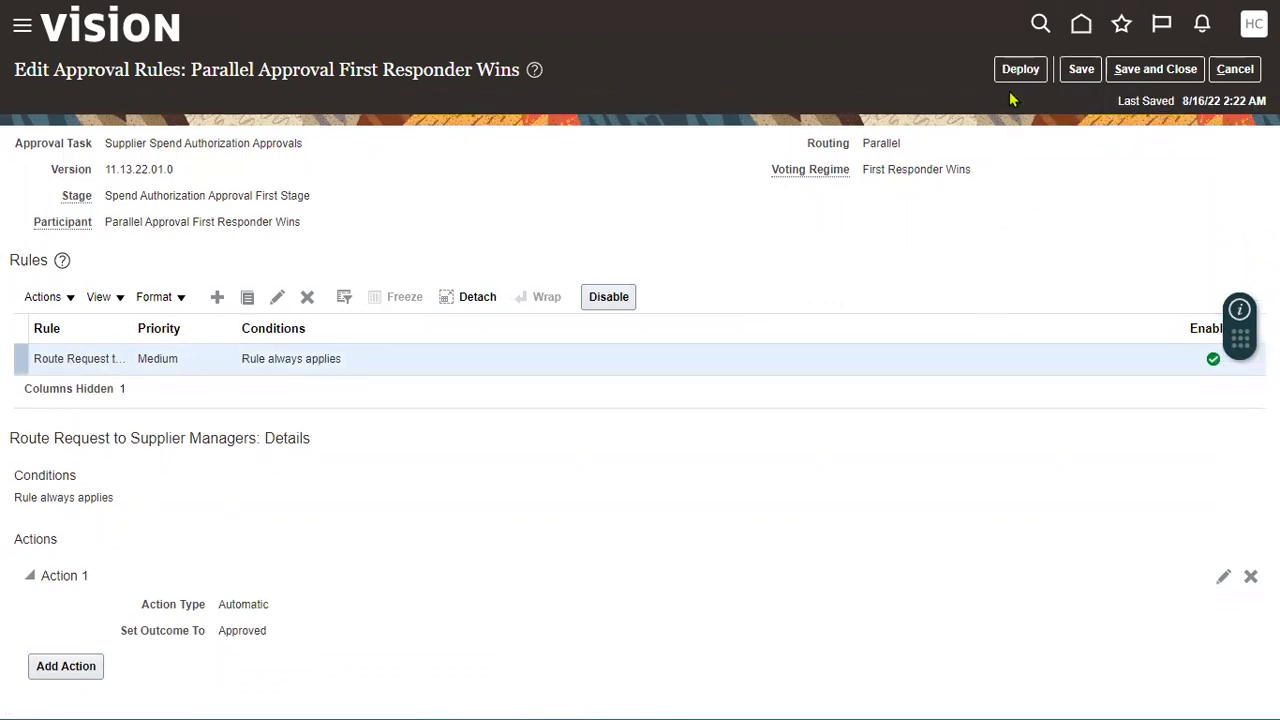
{"action": "left_click", "coordinate": [1019, 70]}
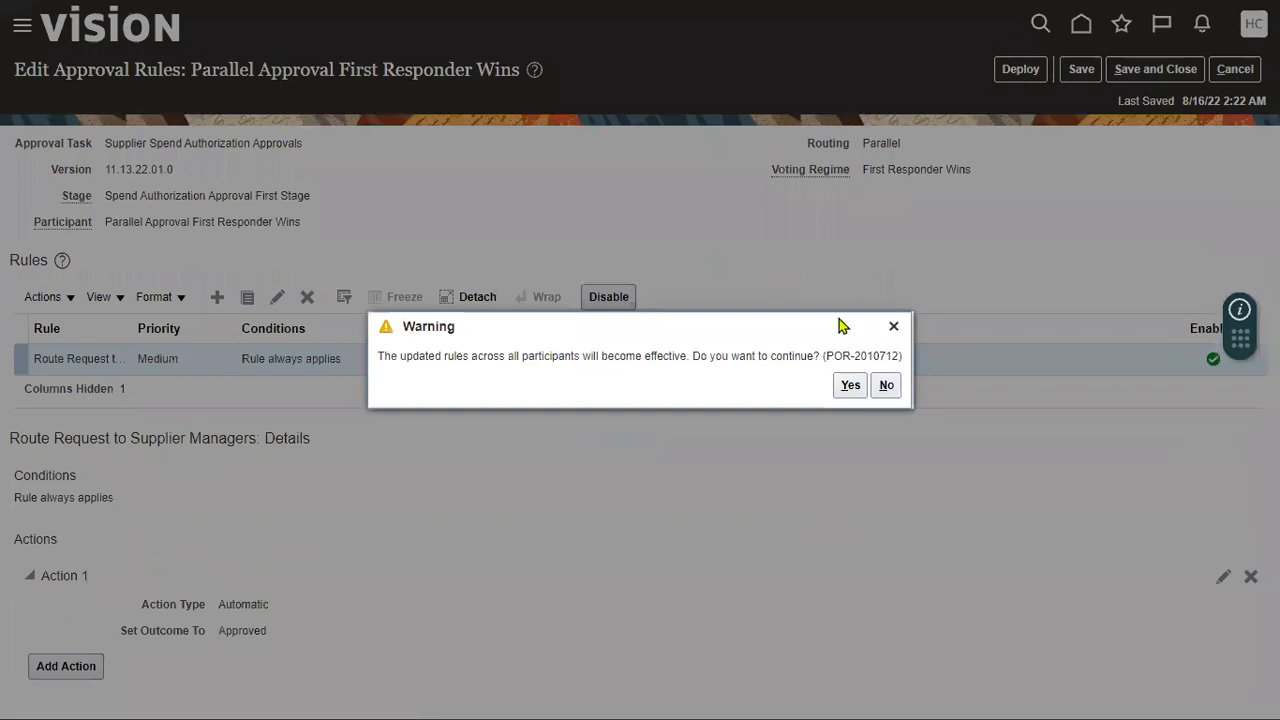
{"action": "left_click", "coordinate": [849, 386]}
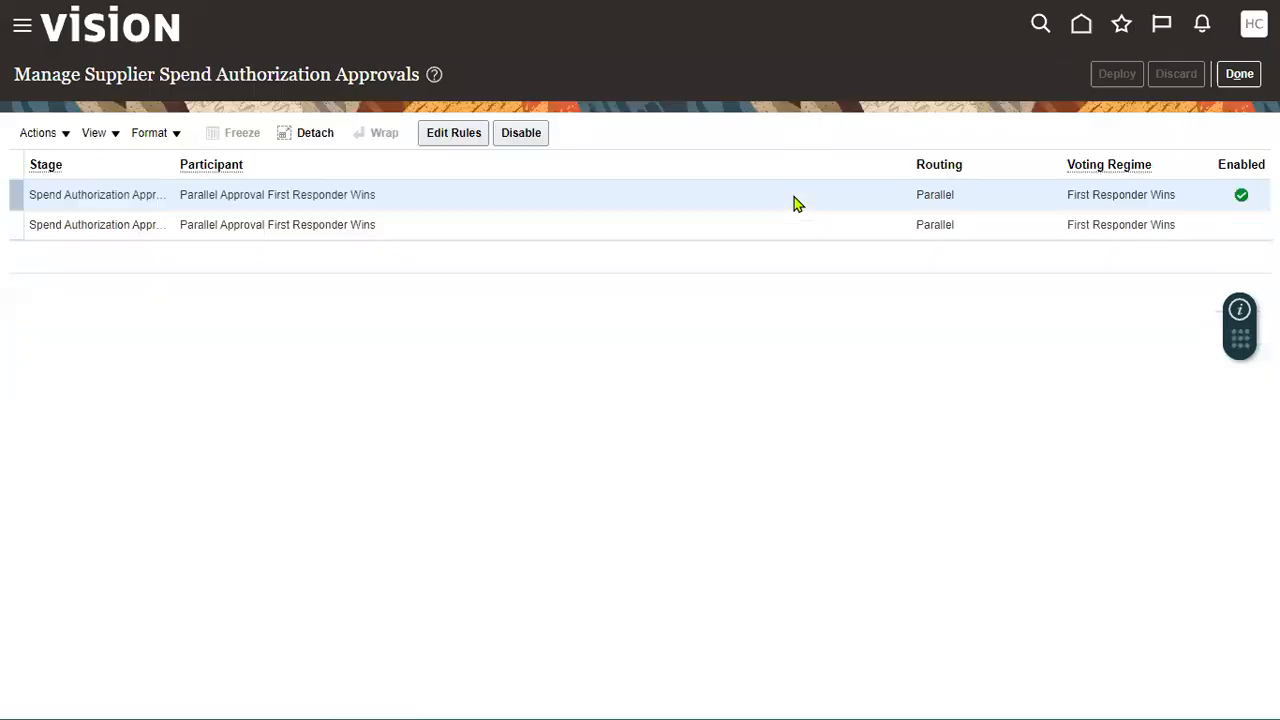
{"action": "left_click", "coordinate": [692, 214]}
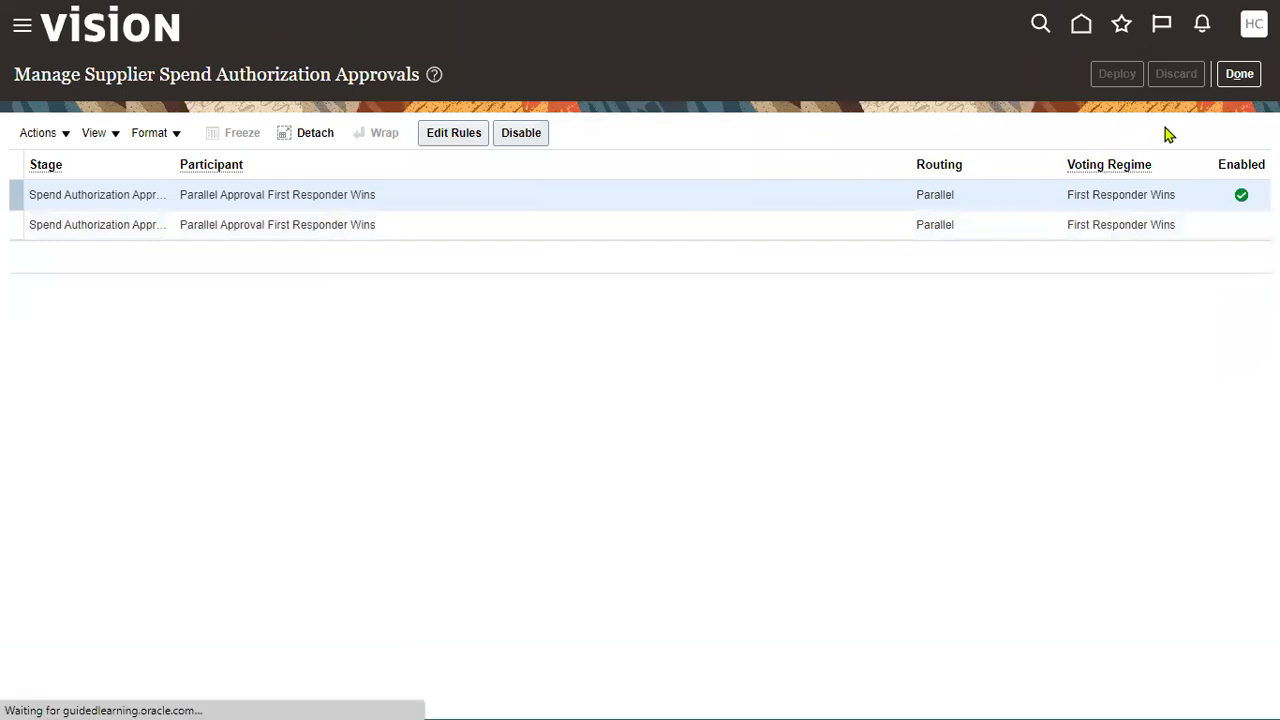
{"action": "left_click", "coordinate": [1239, 75]}
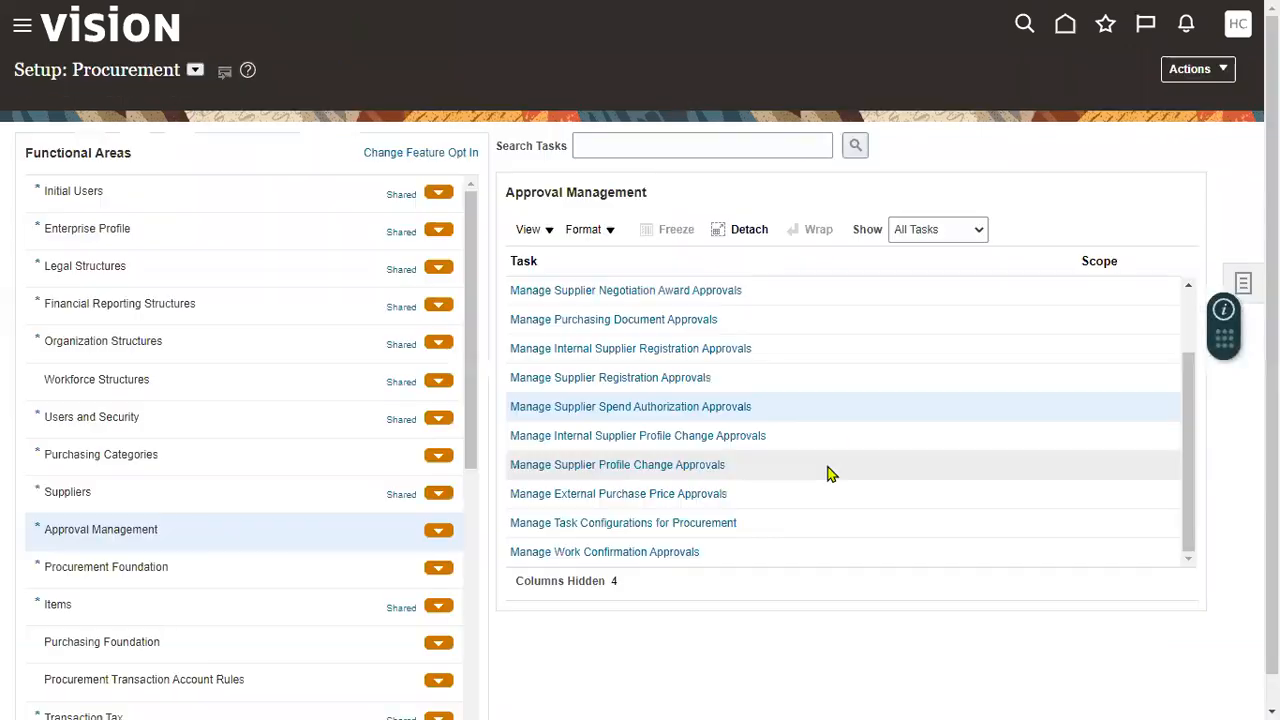
Step: In Manage Internal Supplier Profile Change Approvals, set Action 1 of the enabled participant's rule to Automatic with the outcome Approved
{"action": "left_click", "coordinate": [613, 436]}
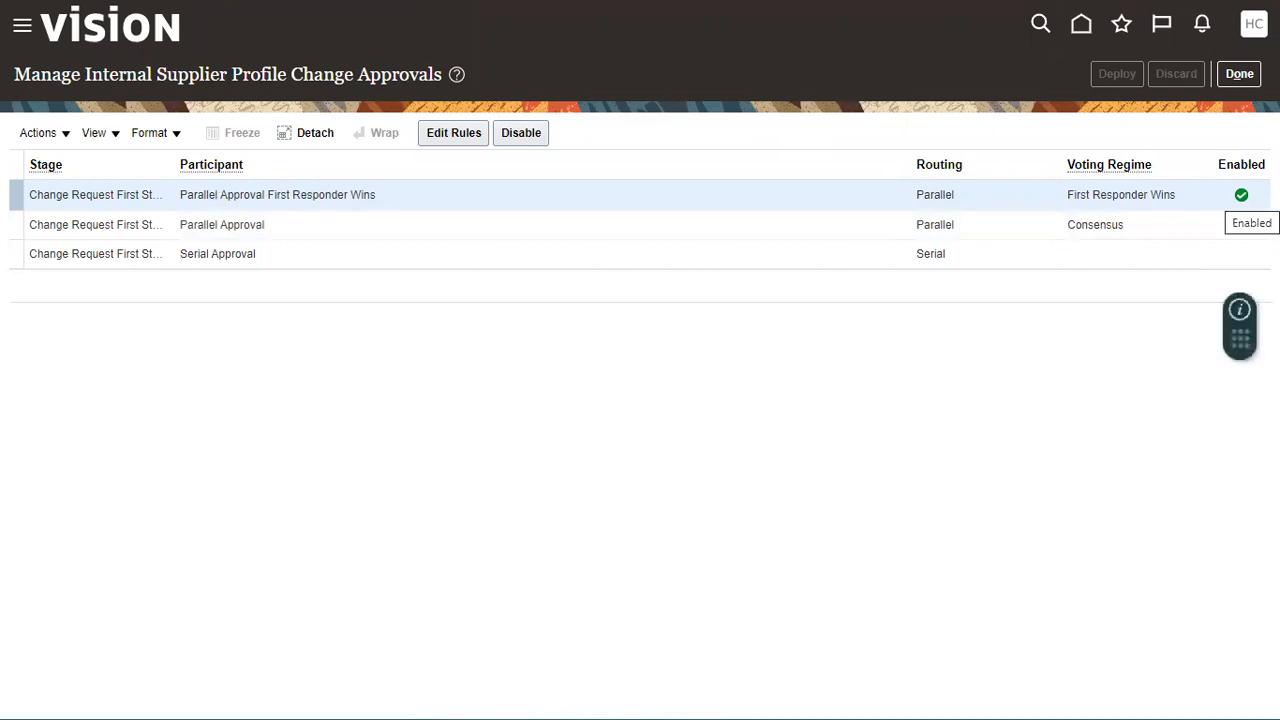
{"action": "left_click", "coordinate": [464, 136]}
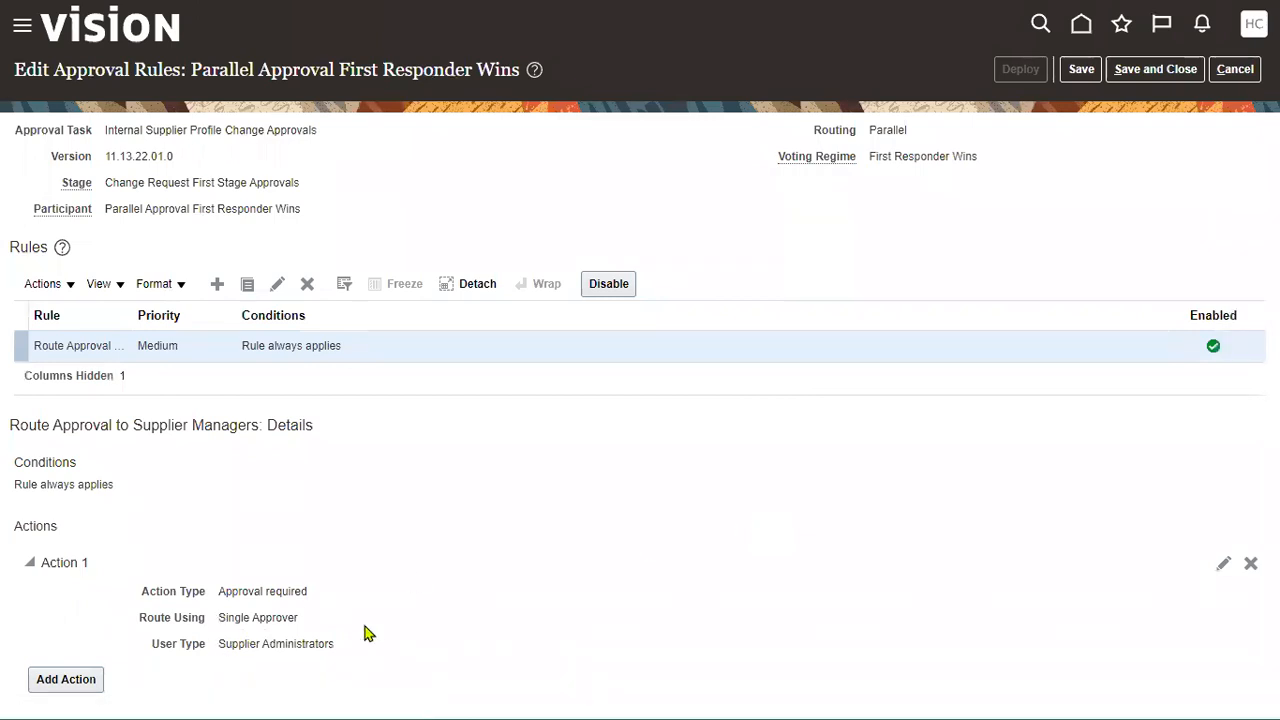
{"action": "left_click", "coordinate": [1223, 565]}
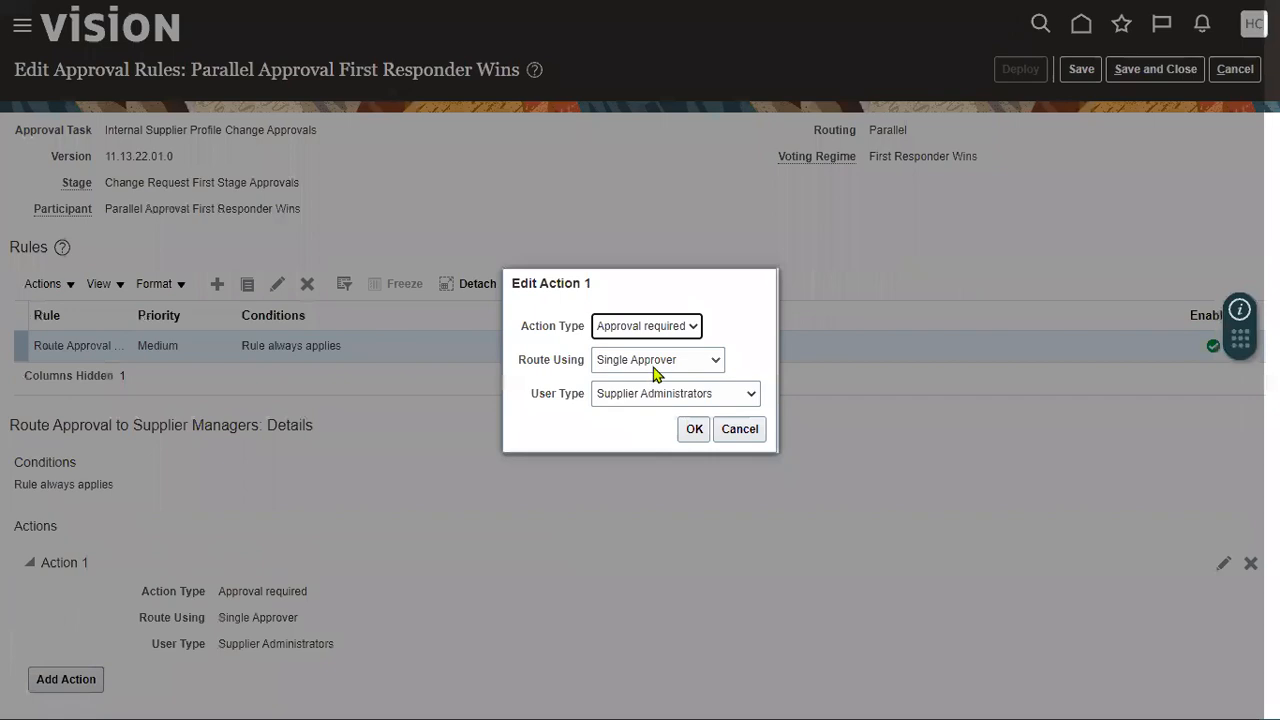
{"action": "left_click", "coordinate": [657, 330]}
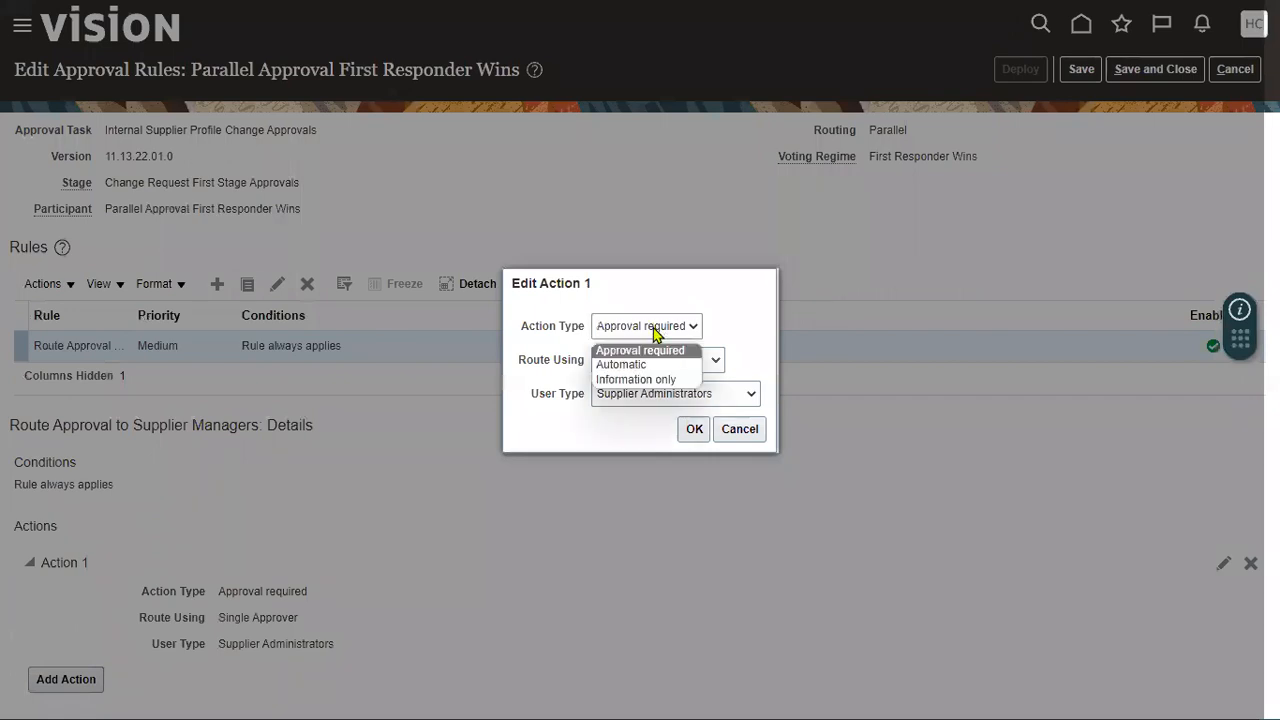
{"action": "left_click", "coordinate": [647, 366]}
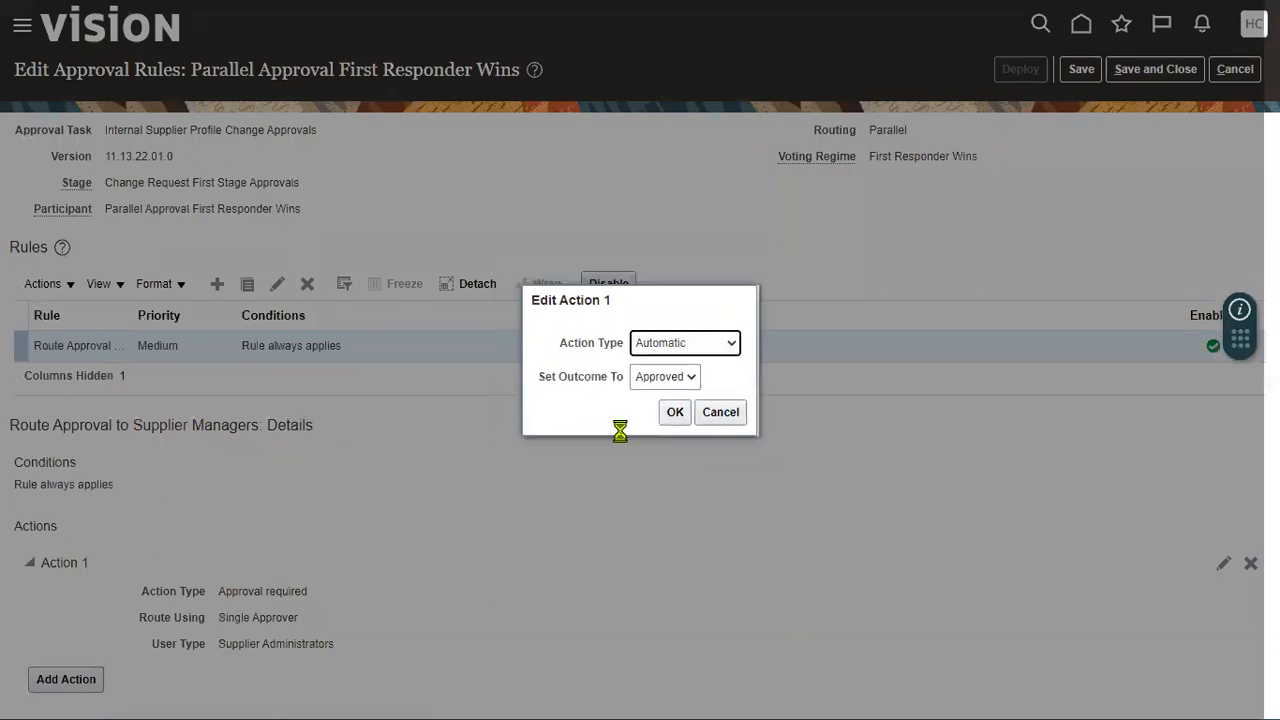
{"action": "left_click", "coordinate": [673, 411]}
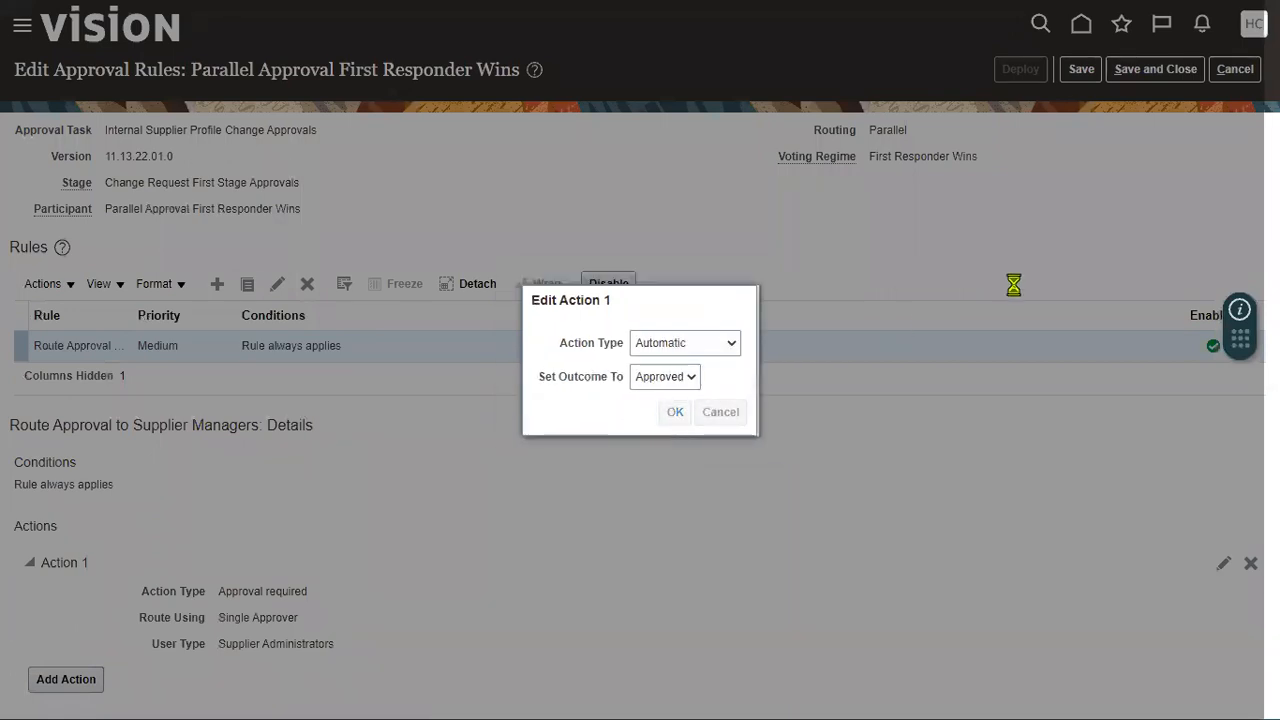
Step: Save and deploy the internal supplier profile change rule, and finish the approvals task
{"action": "left_click", "coordinate": [1088, 72]}
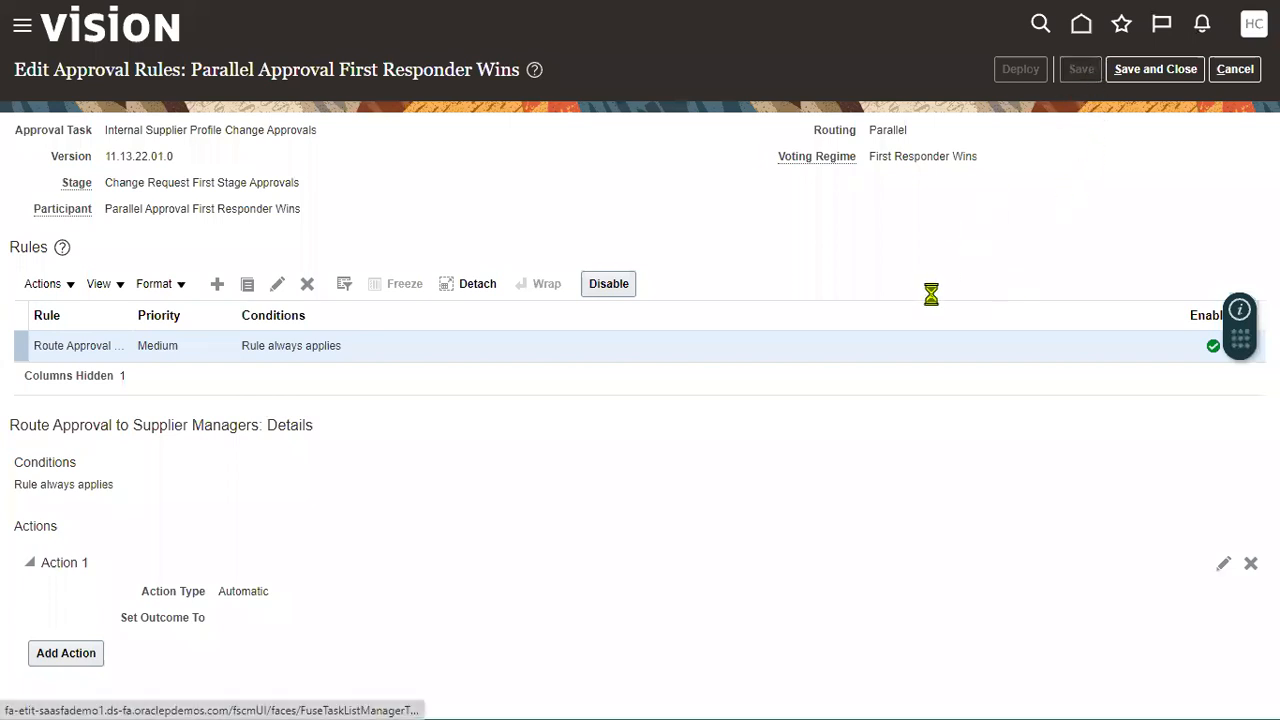
{"action": "left_click", "coordinate": [1020, 69]}
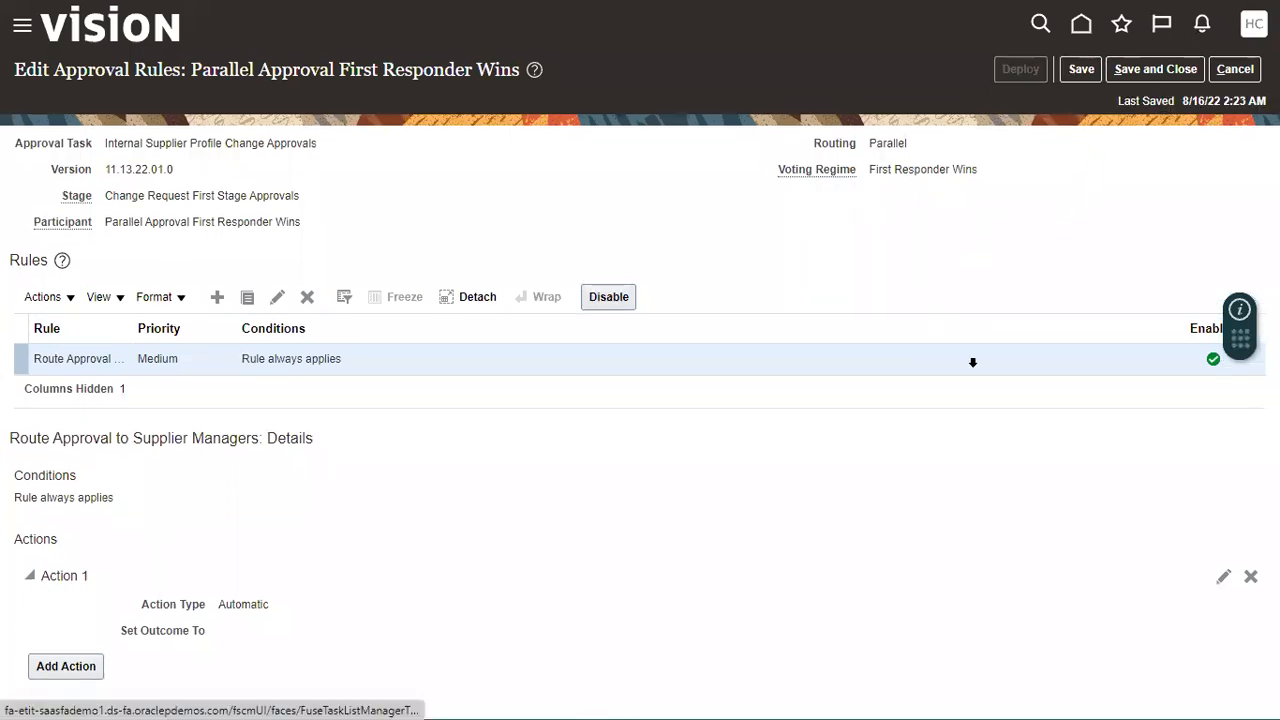
{"action": "left_click", "coordinate": [852, 385]}
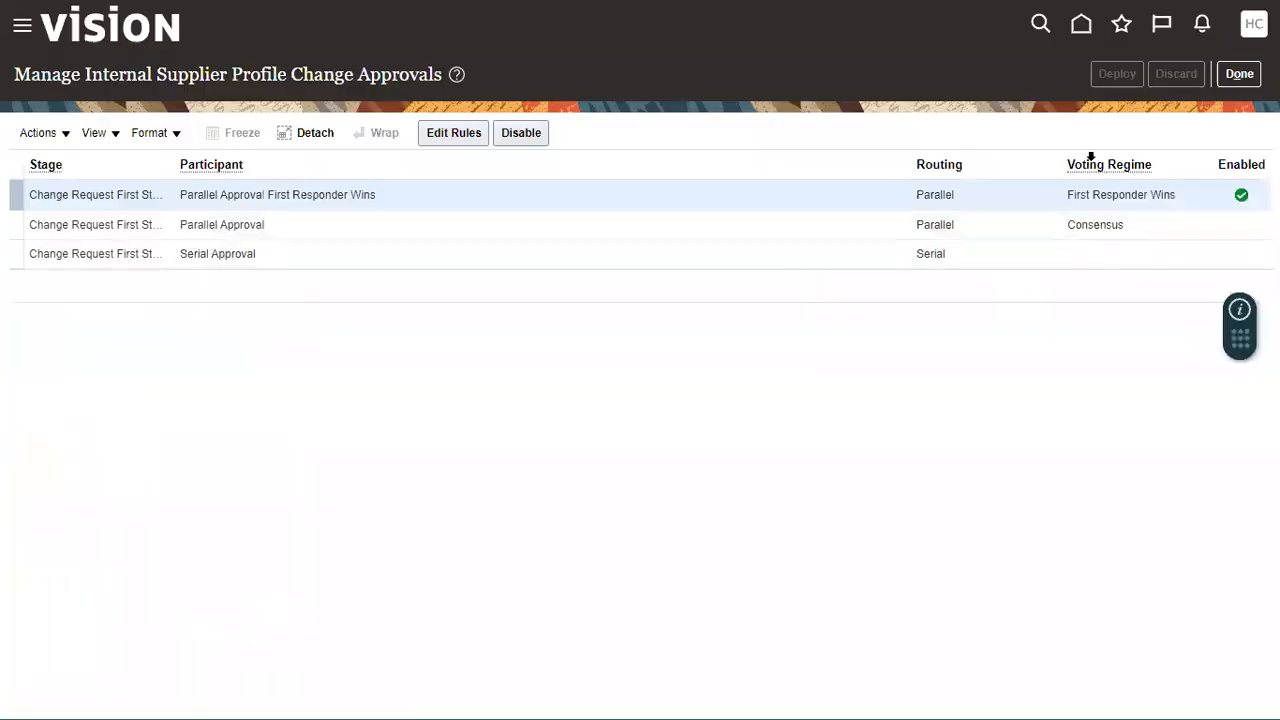
{"action": "left_click", "coordinate": [689, 211]}
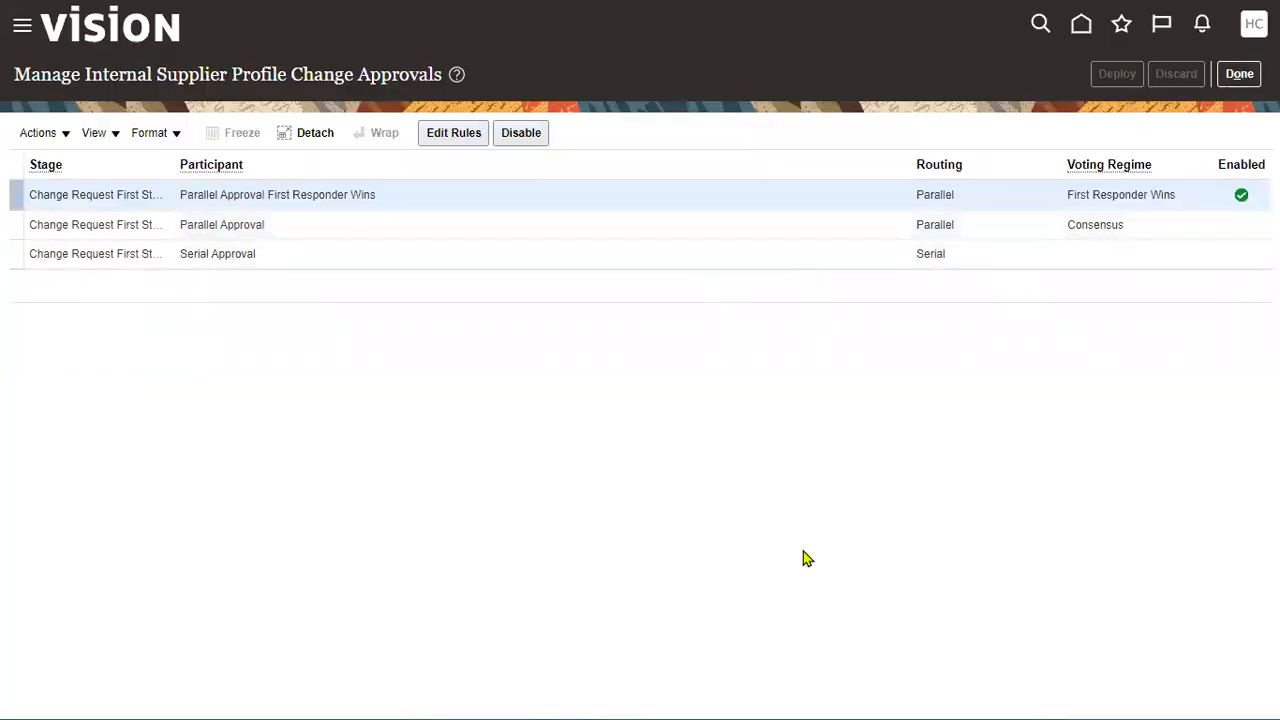
{"action": "left_click", "coordinate": [1240, 76]}
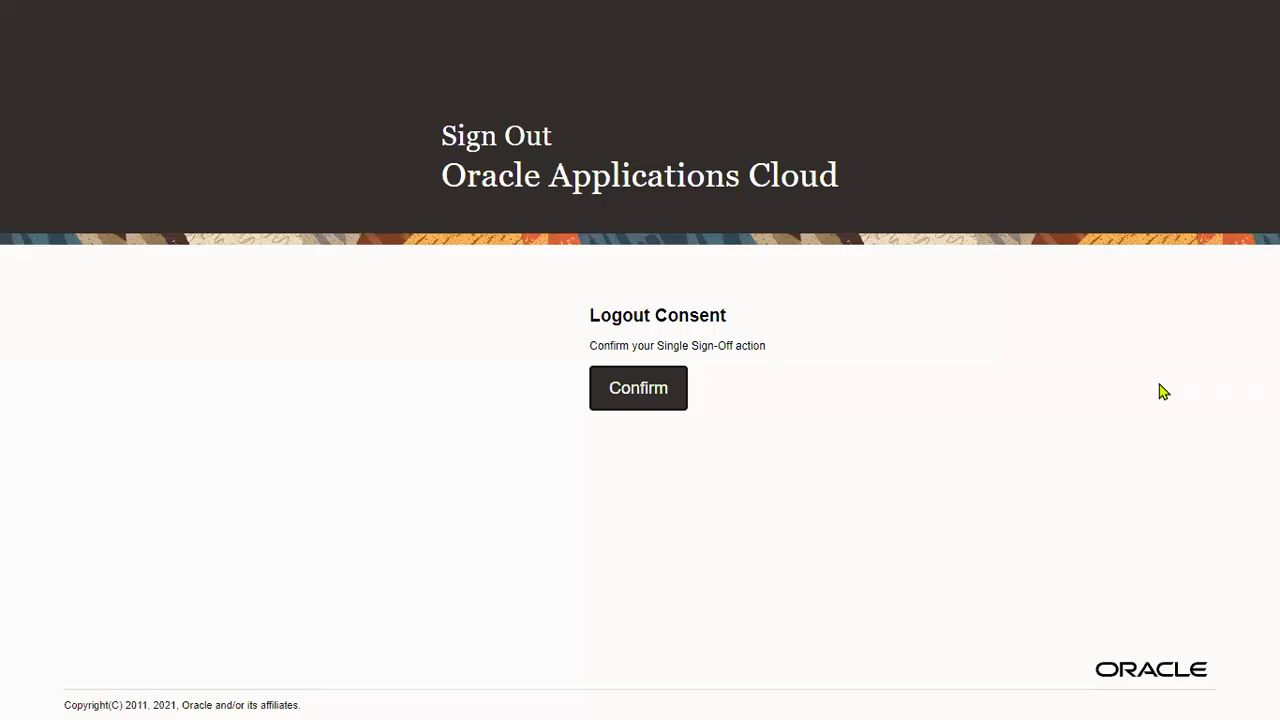
Step: Confirm the sign-out and sign in to Oracle Applications Cloud with the procurement manager's saved user name and password
{"action": "left_click", "coordinate": [663, 403]}
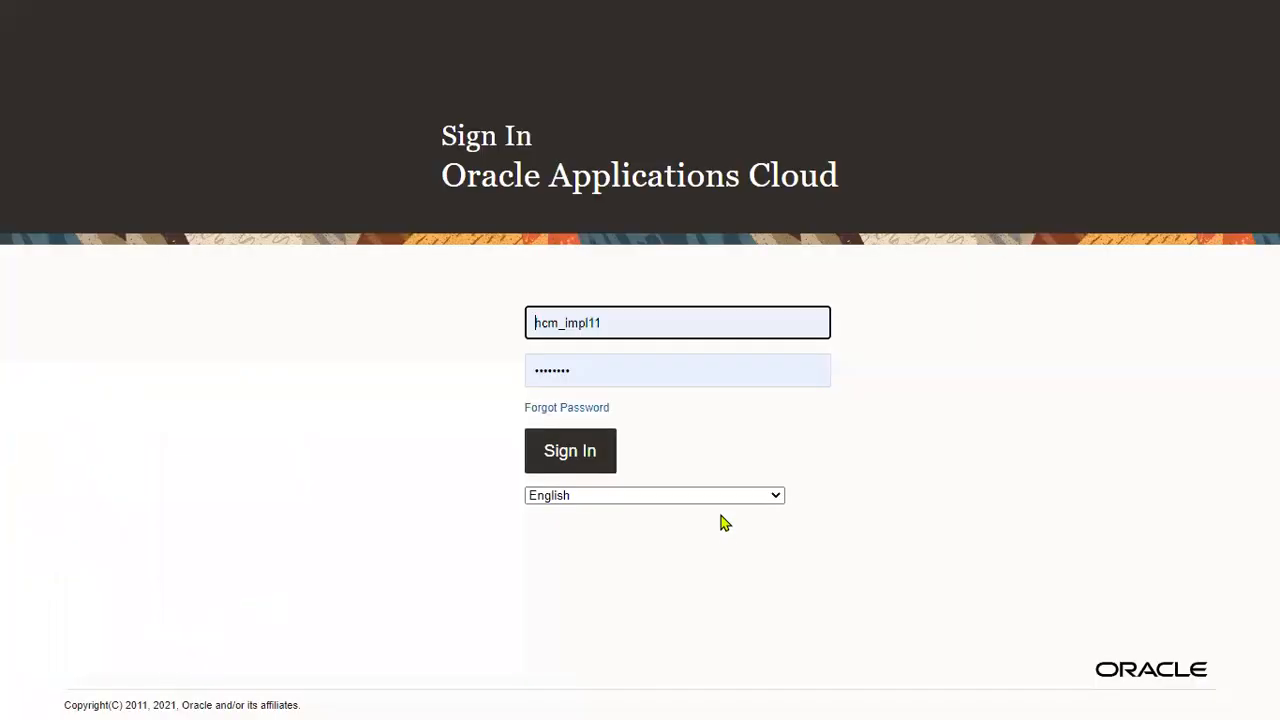
{"action": "double_click", "coordinate": [663, 323]}
{"action": "left_click", "coordinate": [573, 421]}
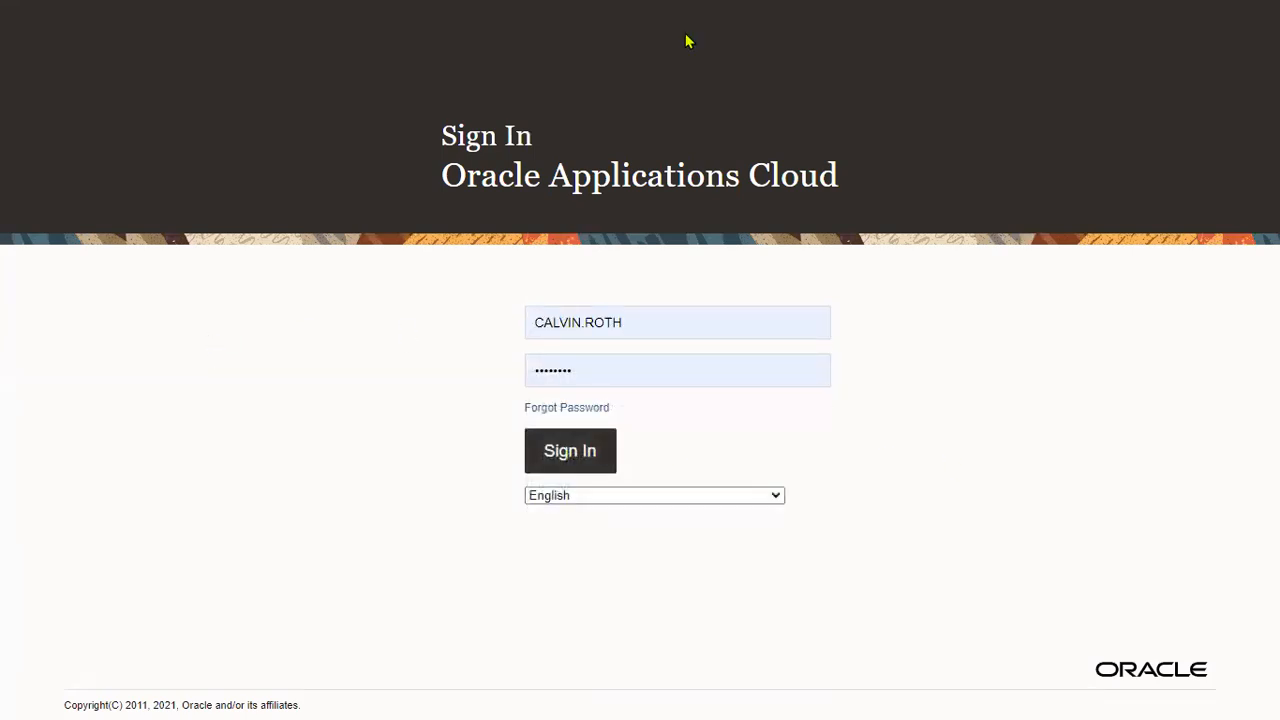
{"action": "mouse_move", "coordinate": [688, 41]}
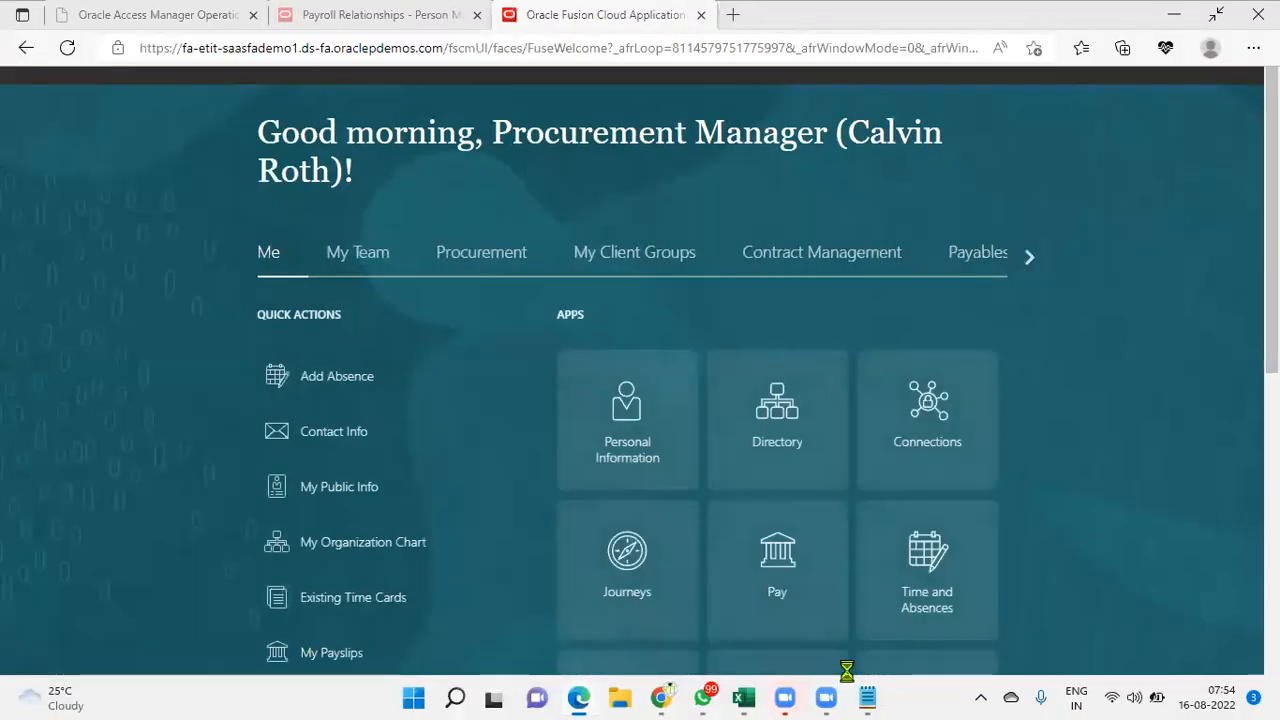
{"action": "left_click_drag", "start_coordinate": [851, 131], "coordinate": [926, 147]}
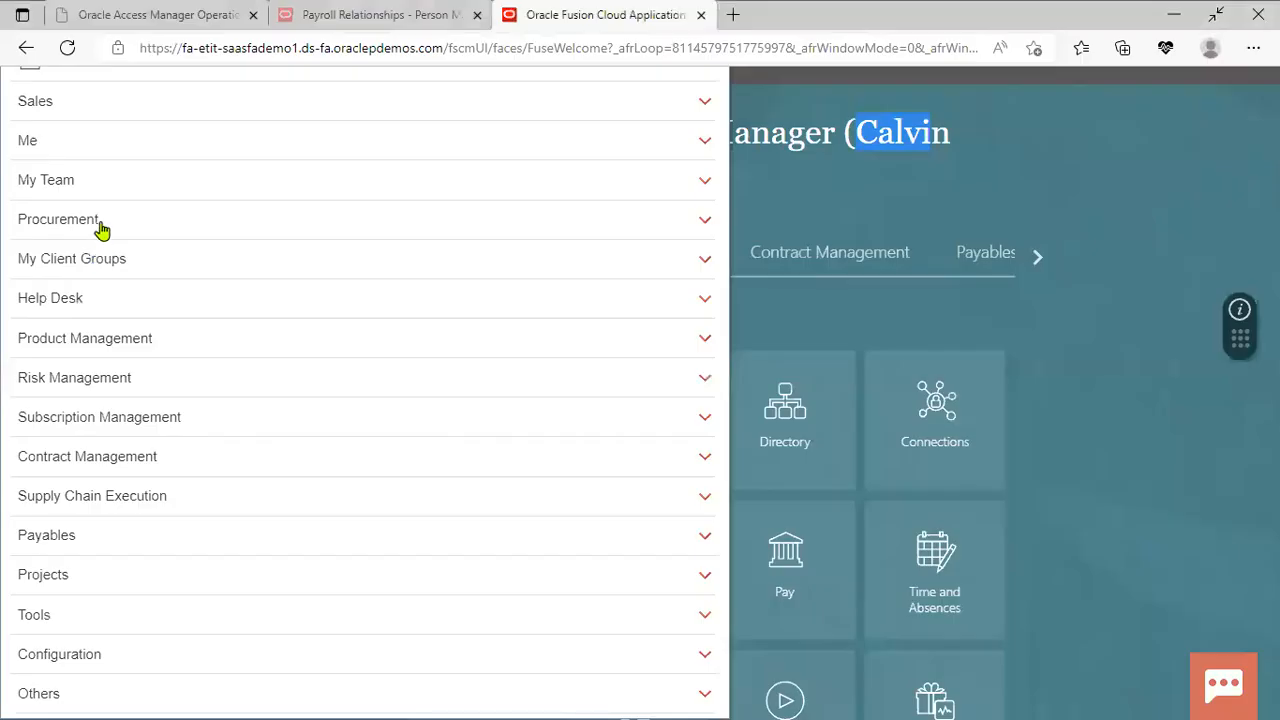
Step: Open the Suppliers work area under Procurement and show its task list
{"action": "left_click", "coordinate": [102, 229]}
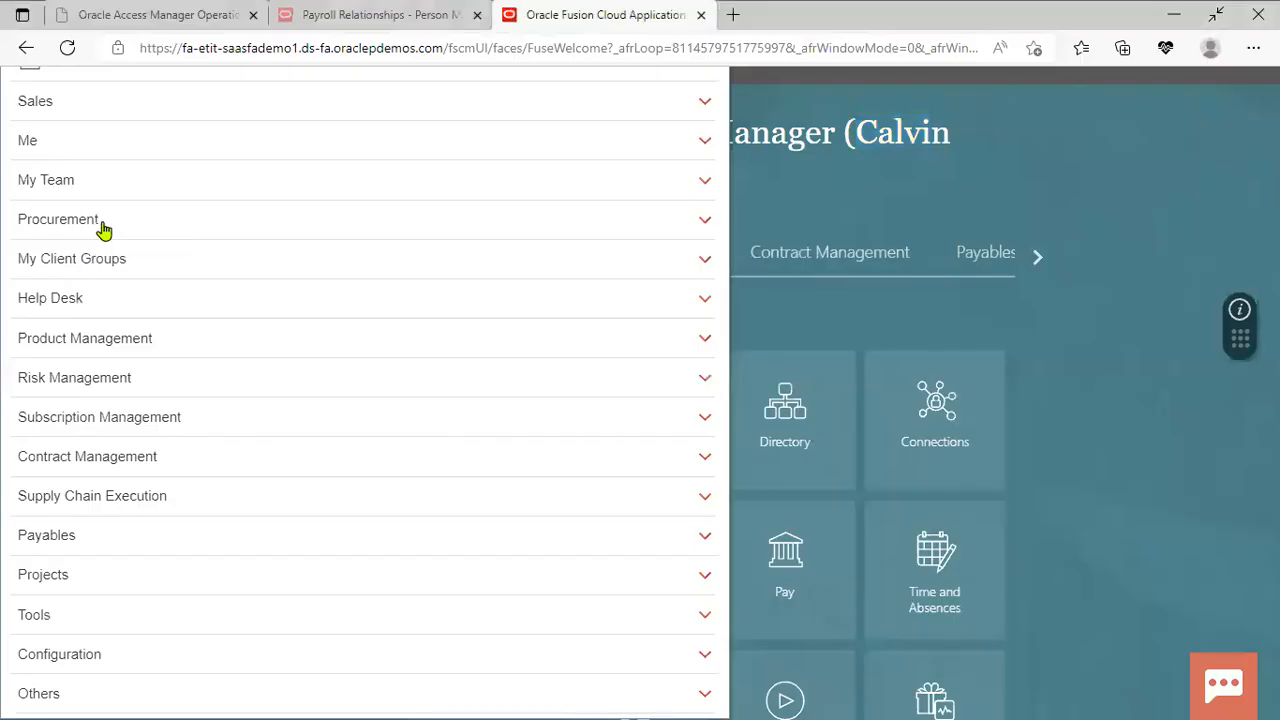
{"action": "left_click", "coordinate": [309, 337]}
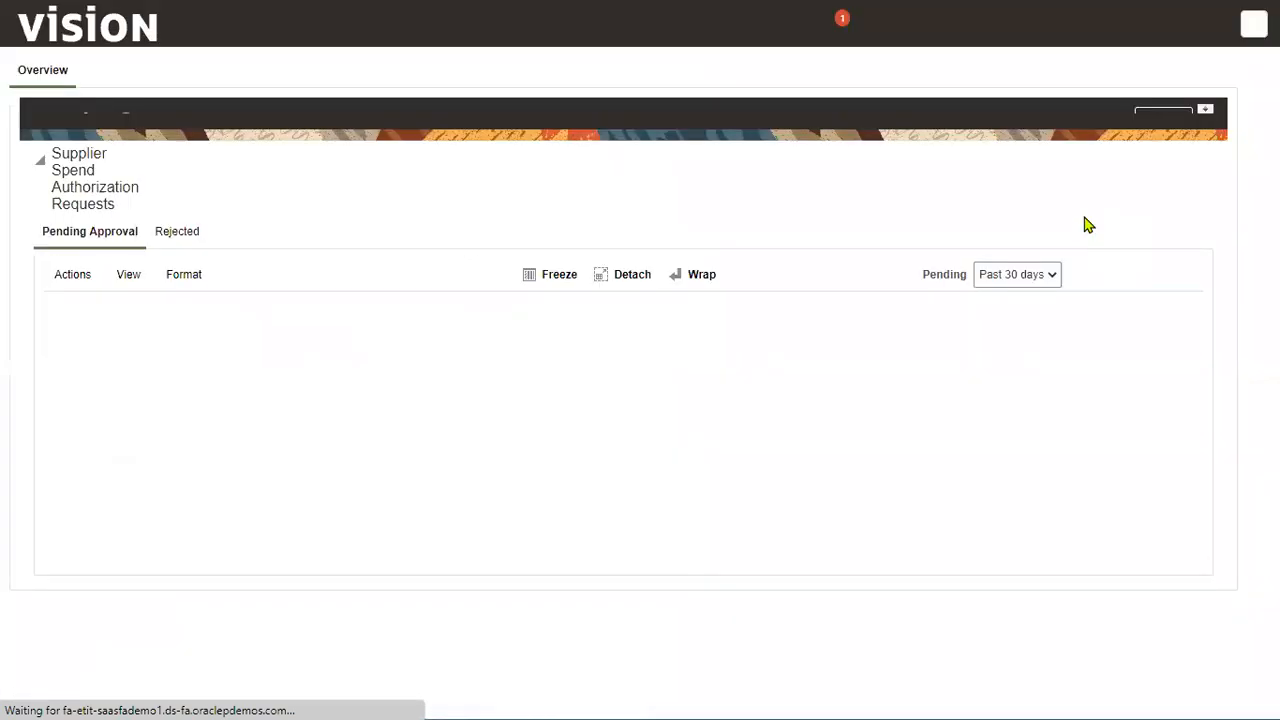
{"action": "left_click", "coordinate": [1244, 212]}
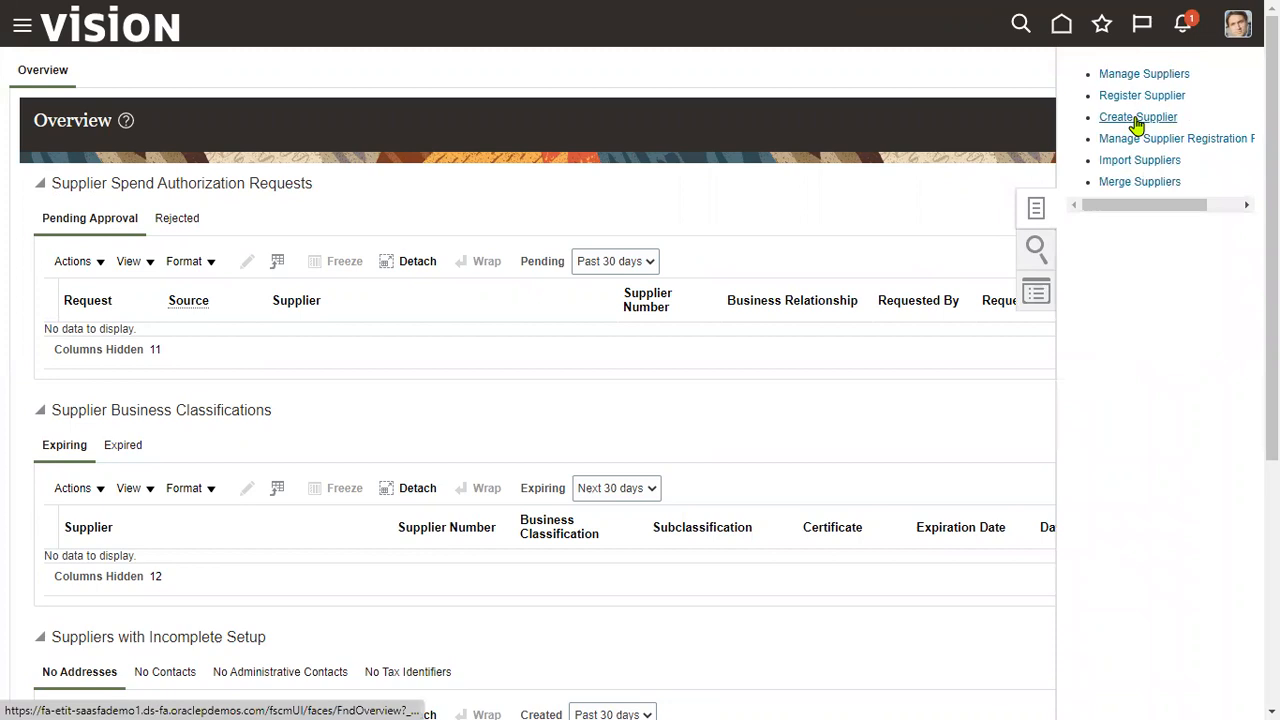
Step: Create a supplier named Vendor A with business relationship Spend Authorized and tax organization type Corporation
{"action": "left_click", "coordinate": [1137, 119]}
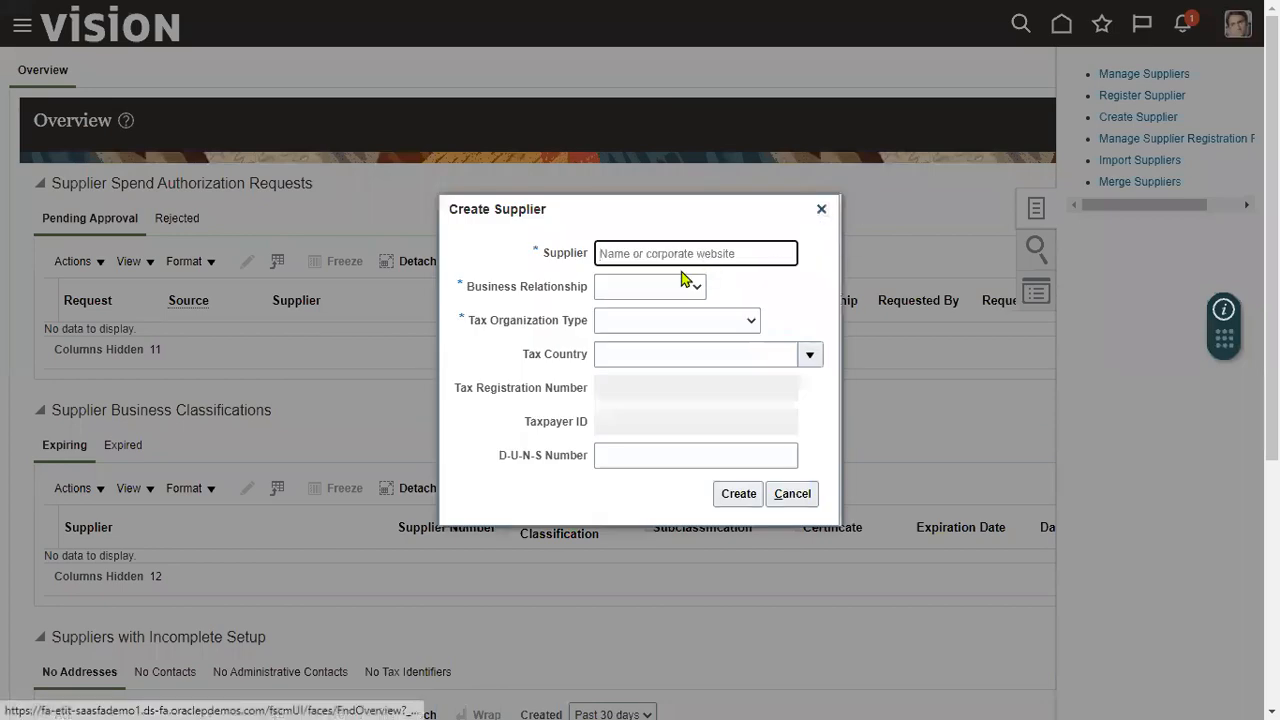
{"action": "type", "text": "Vendor A"}
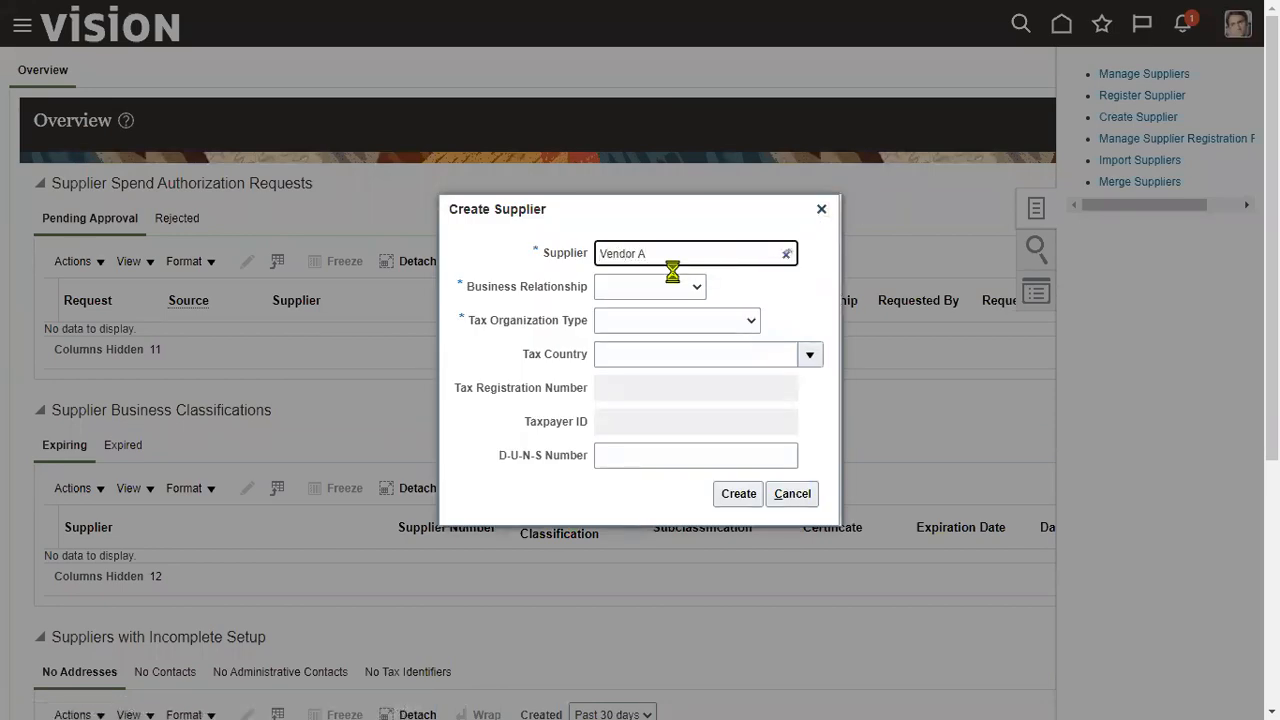
{"action": "left_click", "coordinate": [655, 292]}
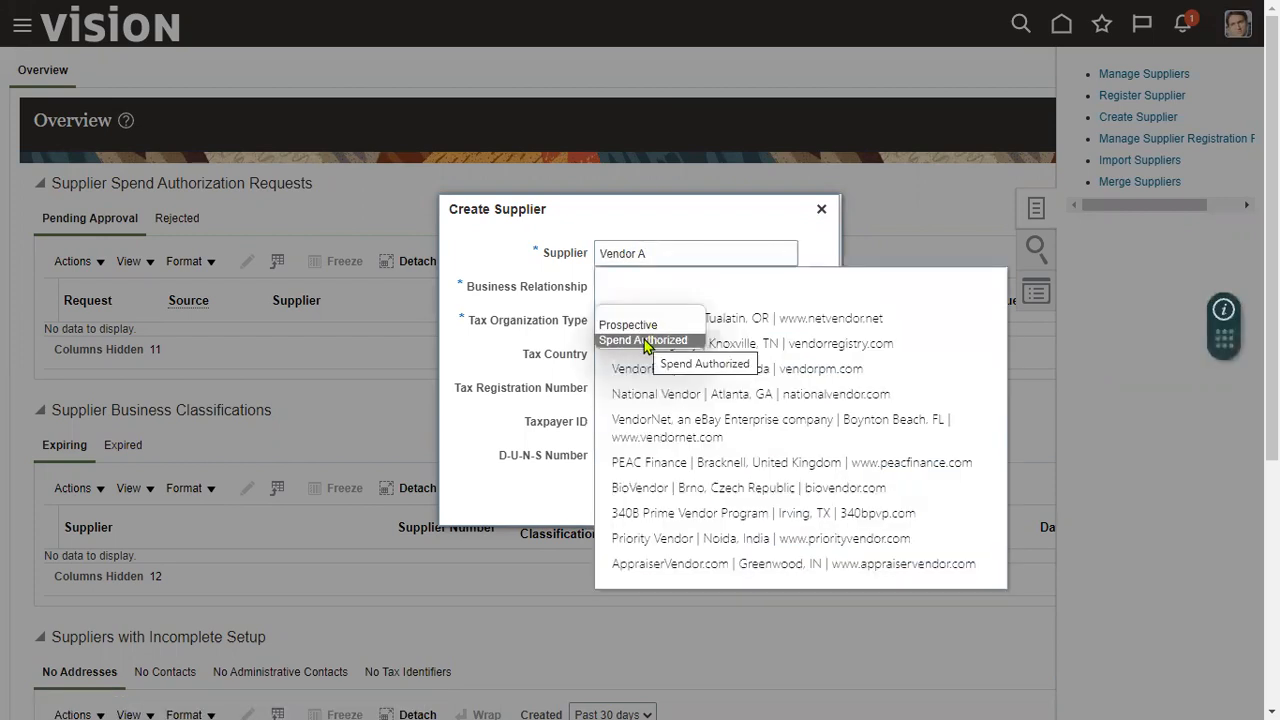
{"action": "left_click", "coordinate": [645, 341]}
{"action": "left_click", "coordinate": [706, 321]}
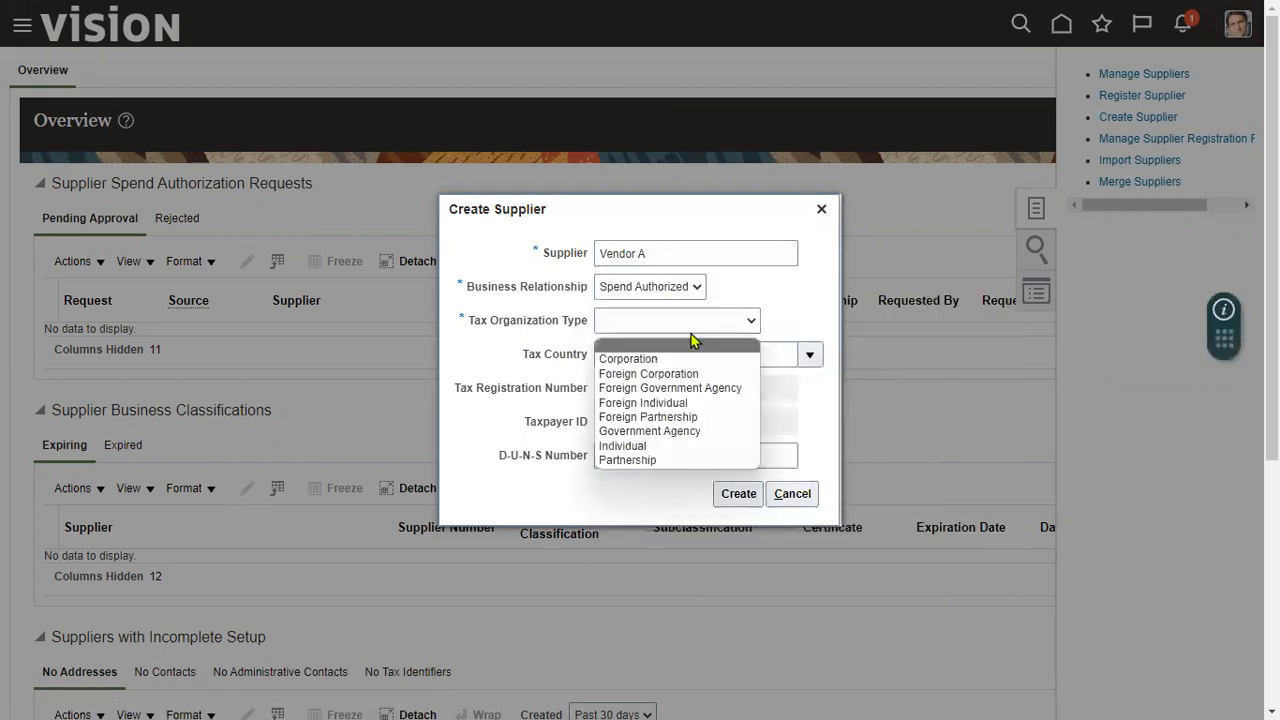
{"action": "left_click", "coordinate": [661, 356]}
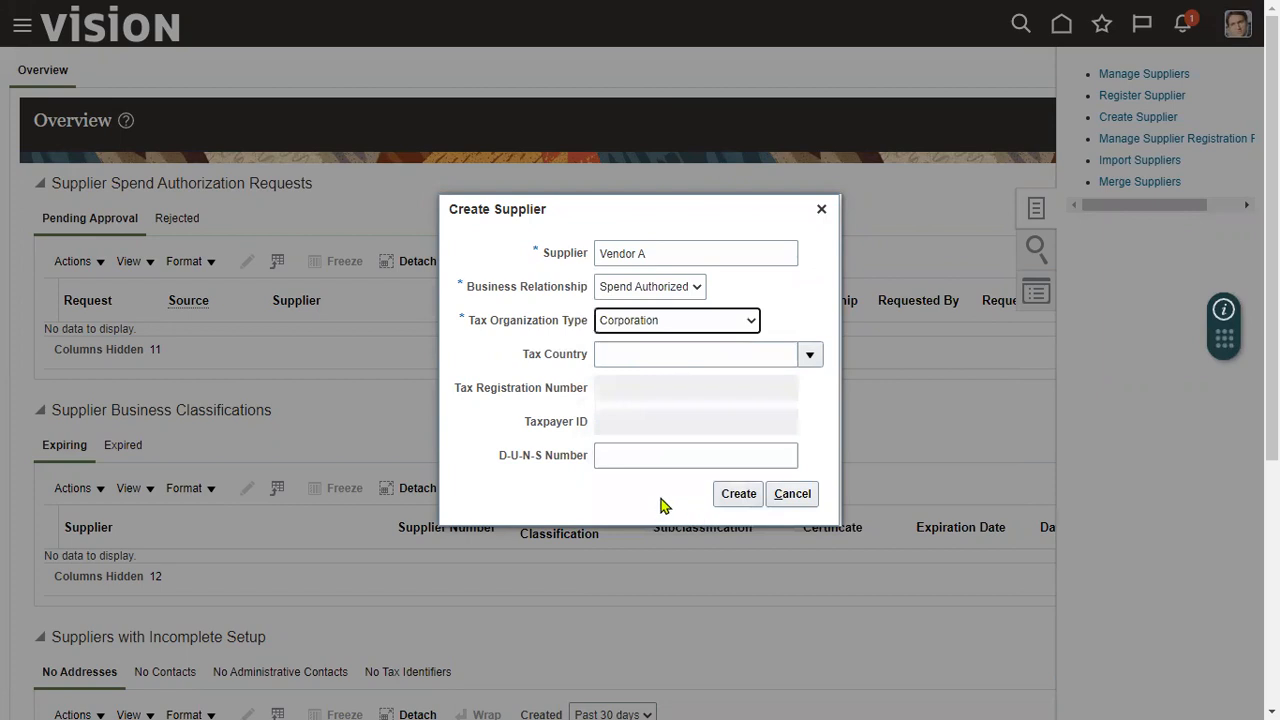
{"action": "left_click", "coordinate": [726, 494]}
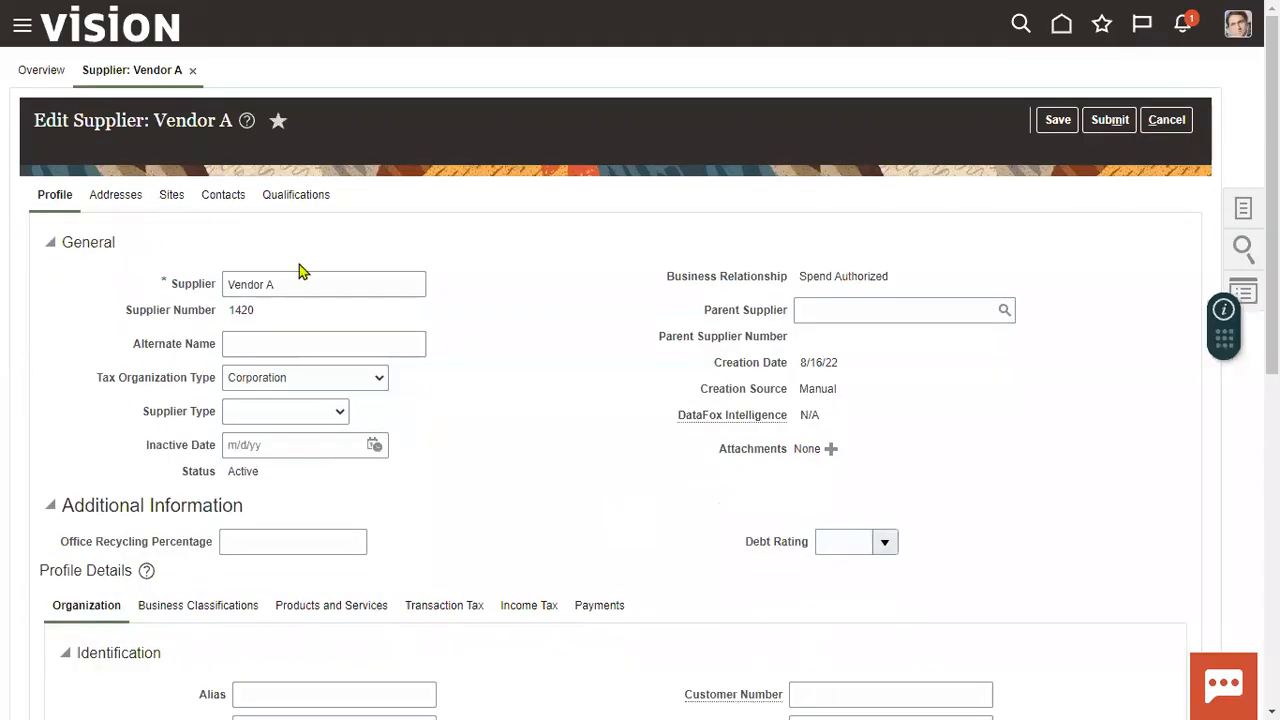
Step: Add an address named Vendor Address to Vendor A, with the country United States found by its code US
{"action": "left_click", "coordinate": [110, 199]}
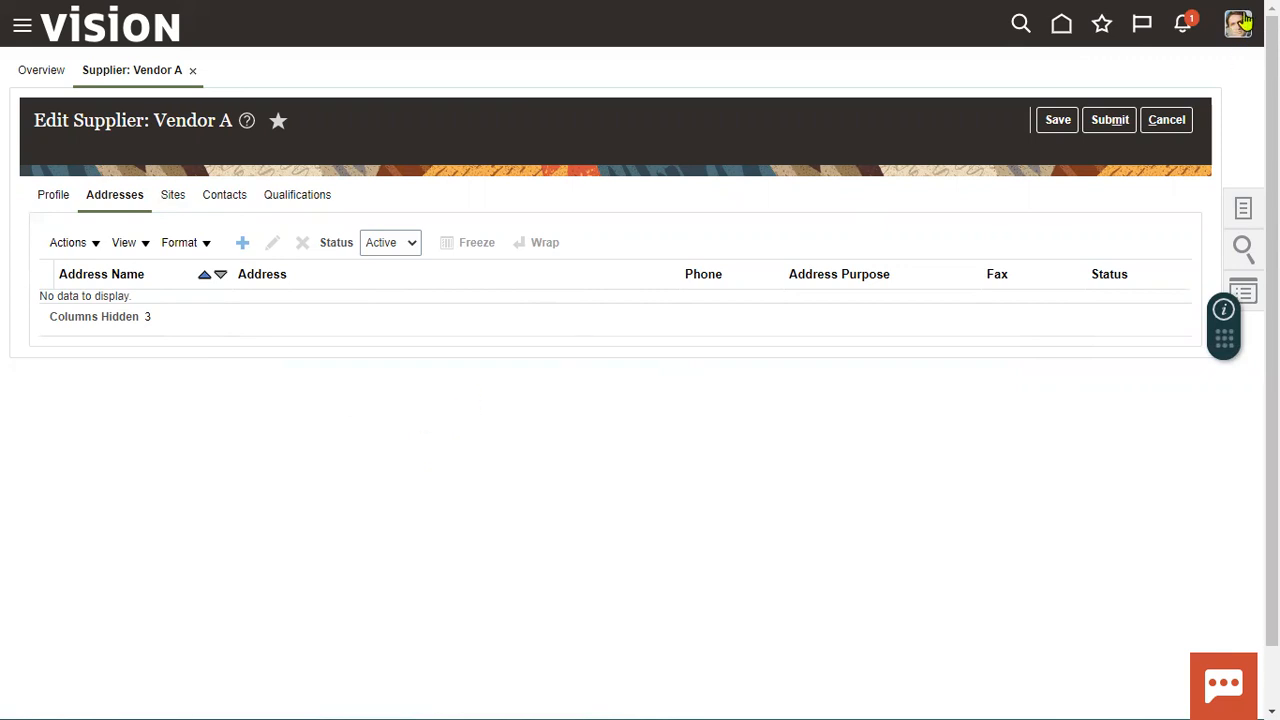
{"action": "left_click", "coordinate": [285, 206]}
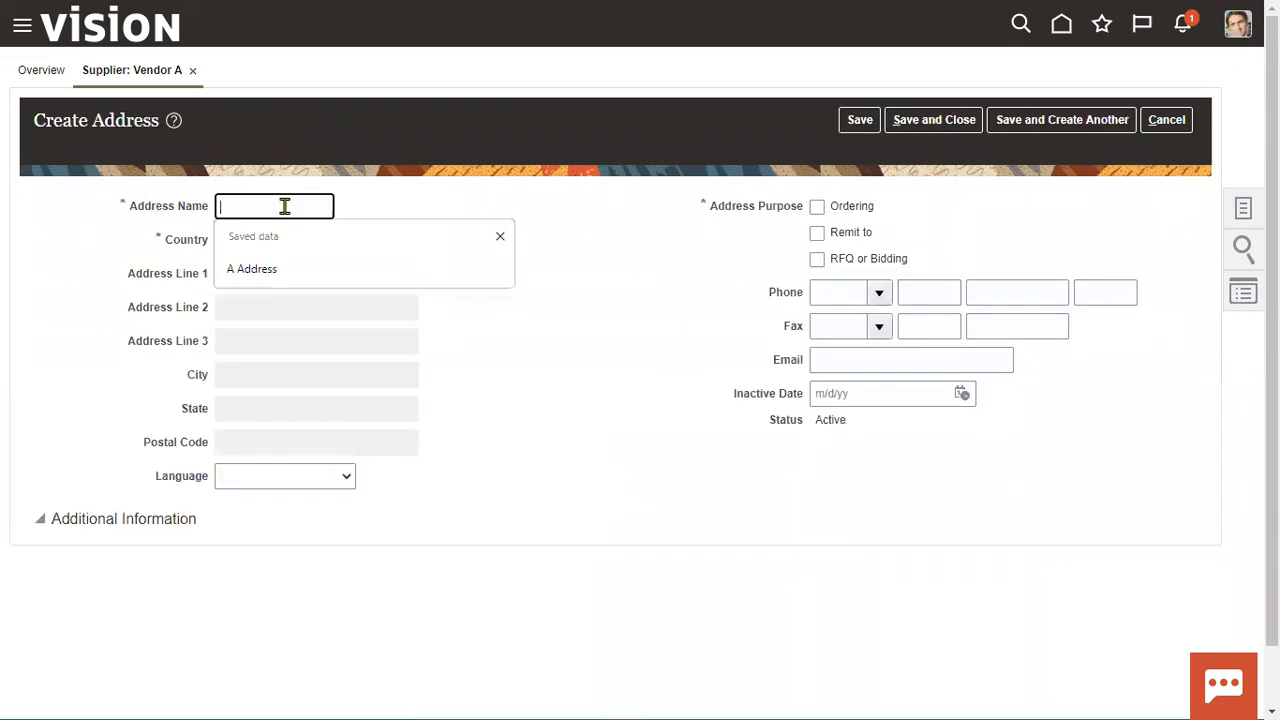
{"action": "type", "text": "Vendor Address"}
{"action": "key", "text": "Tab"}
{"action": "type", "text": "Untied States"}
{"action": "key", "text": "Tab"}
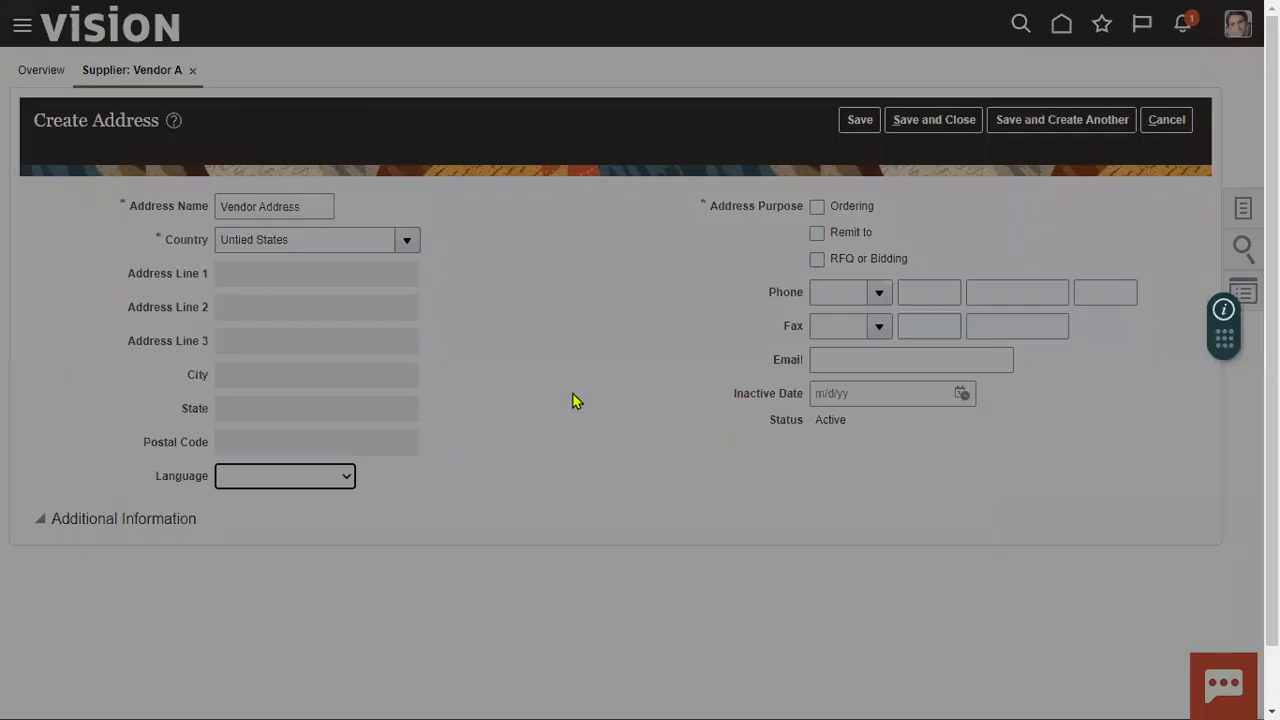
{"action": "left_click", "coordinate": [583, 321]}
{"action": "left_click", "coordinate": [517, 348]}
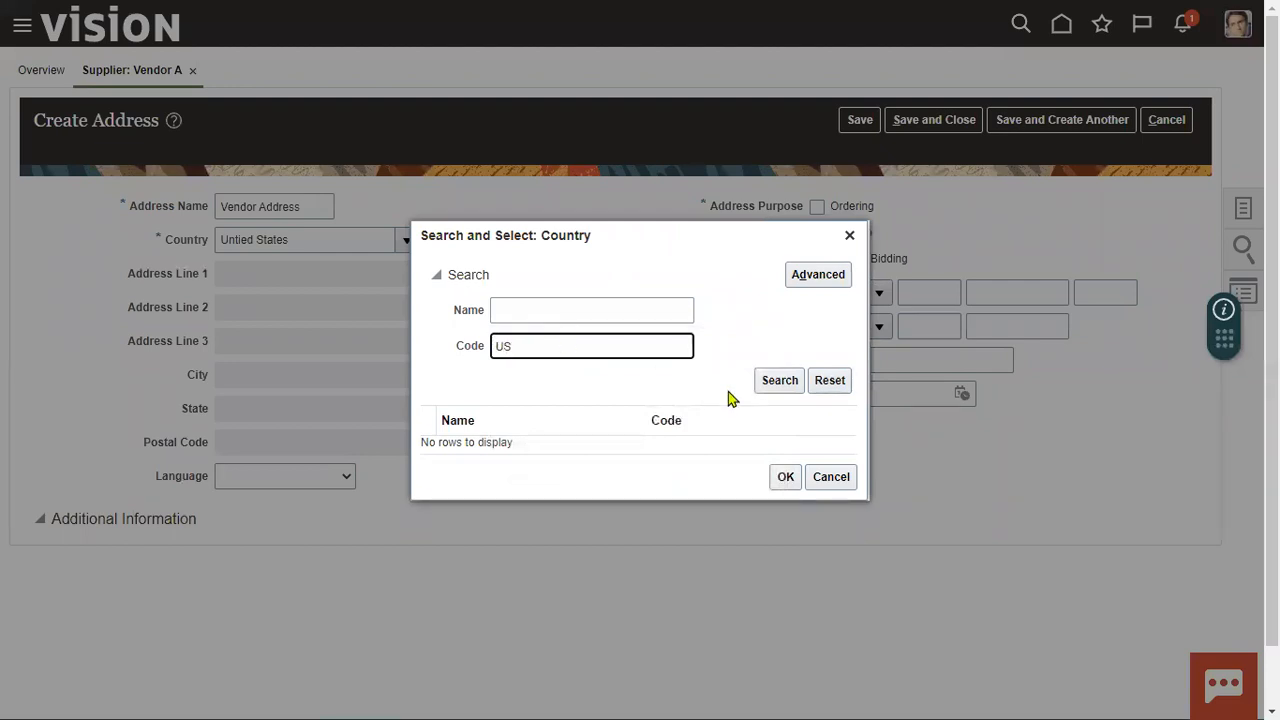
{"action": "left_click", "coordinate": [774, 381]}
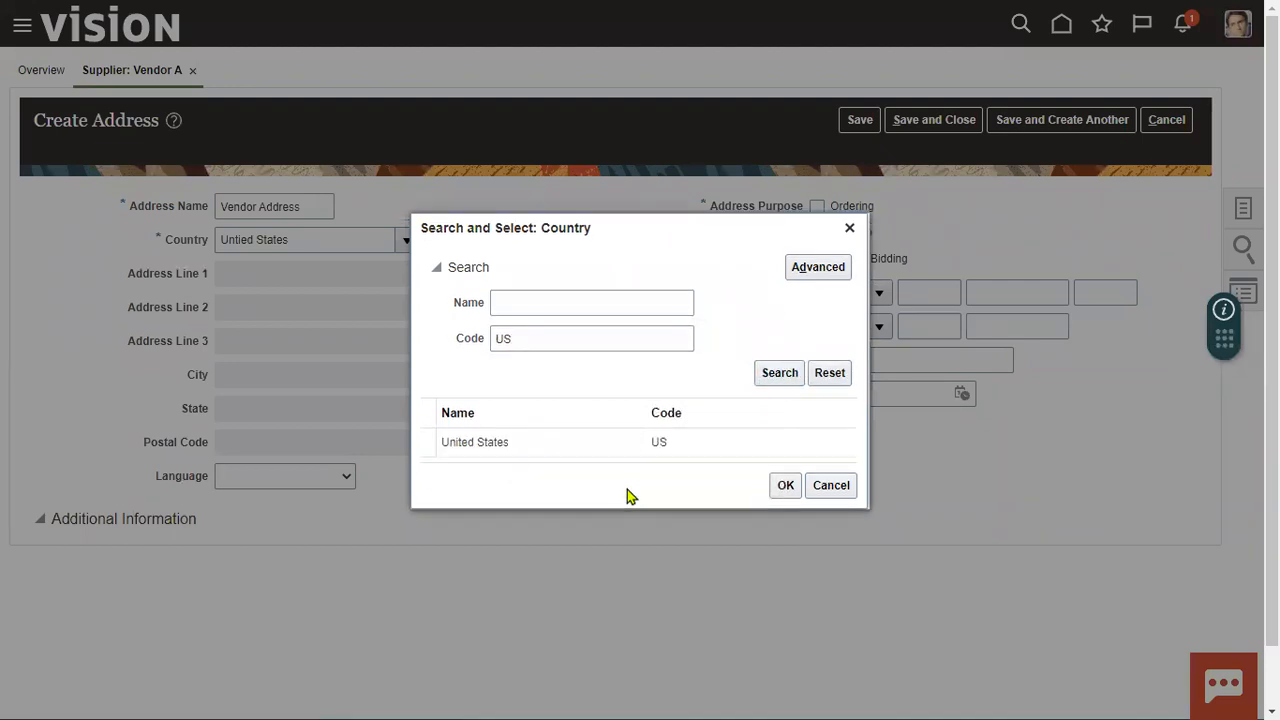
{"action": "left_click", "coordinate": [783, 487]}
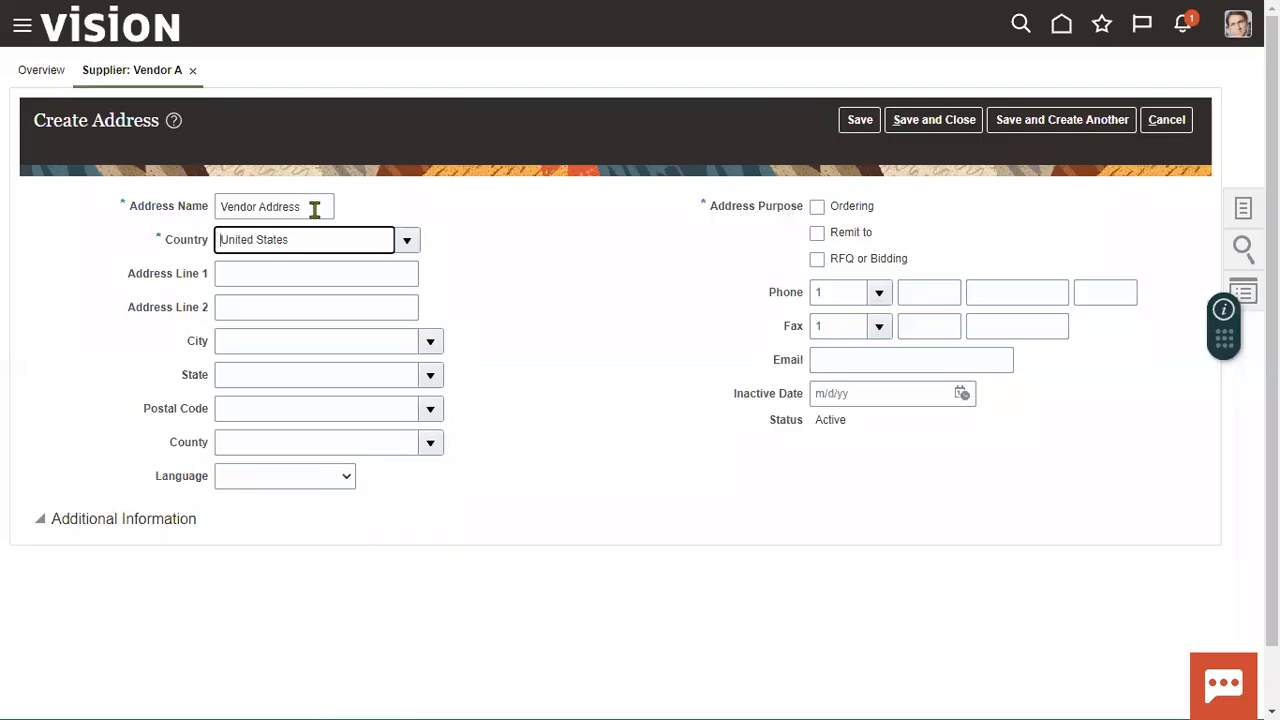
Step: Set Address Line 1 to Vendor Address and the postal code to 12200 for Albany, NY
{"action": "left_click_drag", "start_coordinate": [314, 208], "coordinate": [140, 212]}
{"action": "left_click", "coordinate": [318, 276]}
{"action": "type", "text": "Vendor Address"}
{"action": "left_click", "coordinate": [301, 346]}
{"action": "left_click", "coordinate": [275, 410]}
{"action": "type", "text": "12200"}
{"action": "left_click", "coordinate": [677, 414]}
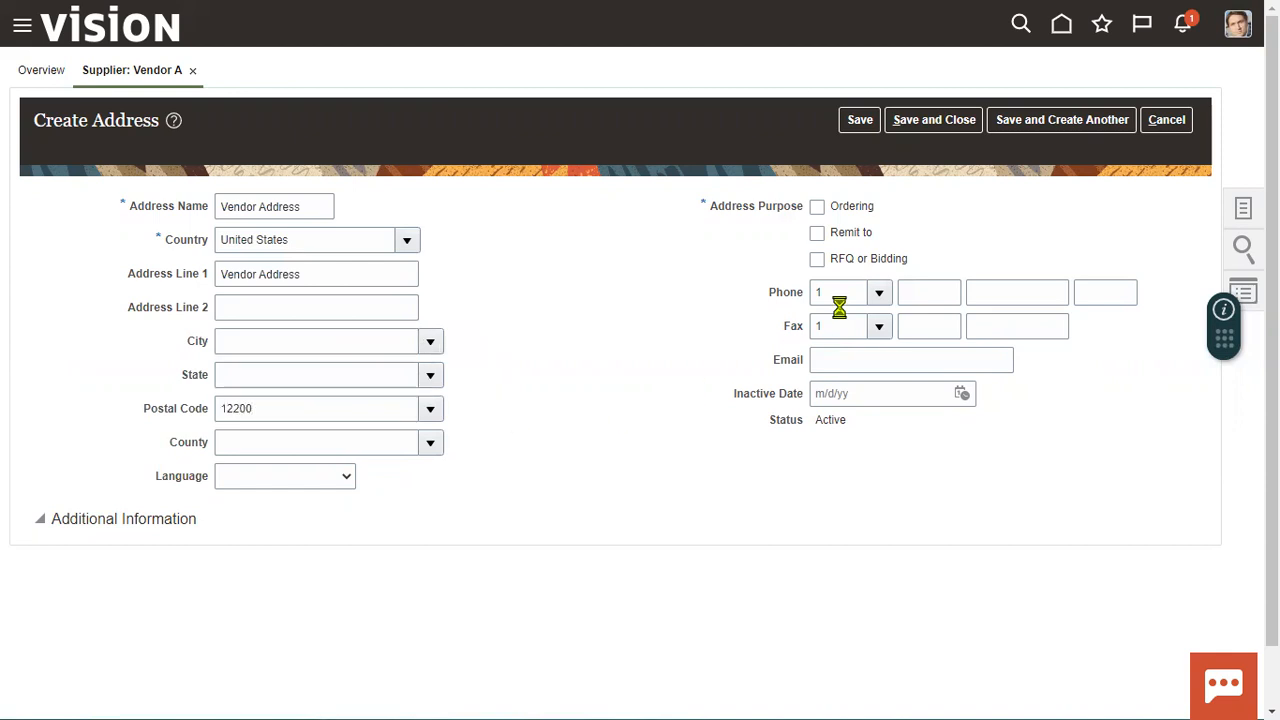
Step: Mark the address purposes RFQ or Bidding and Ordering, and save the address and the supplier record
{"action": "left_click", "coordinate": [855, 268]}
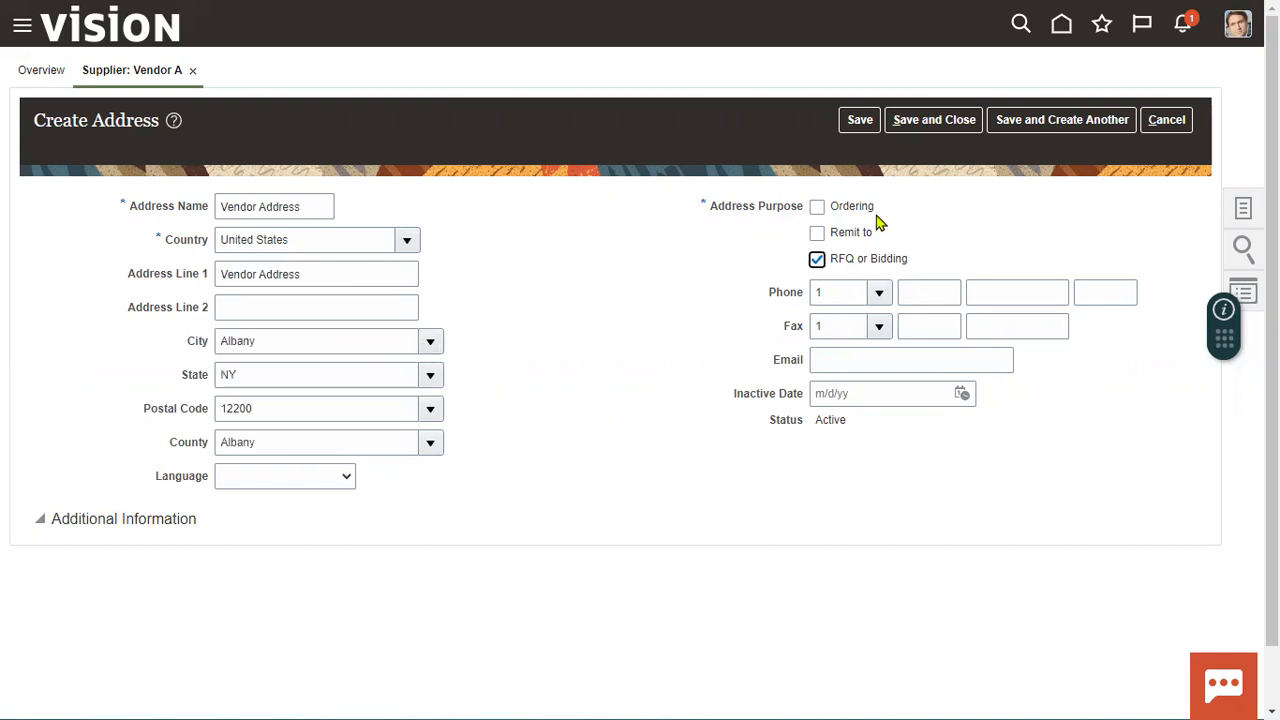
{"action": "left_click", "coordinate": [845, 207]}
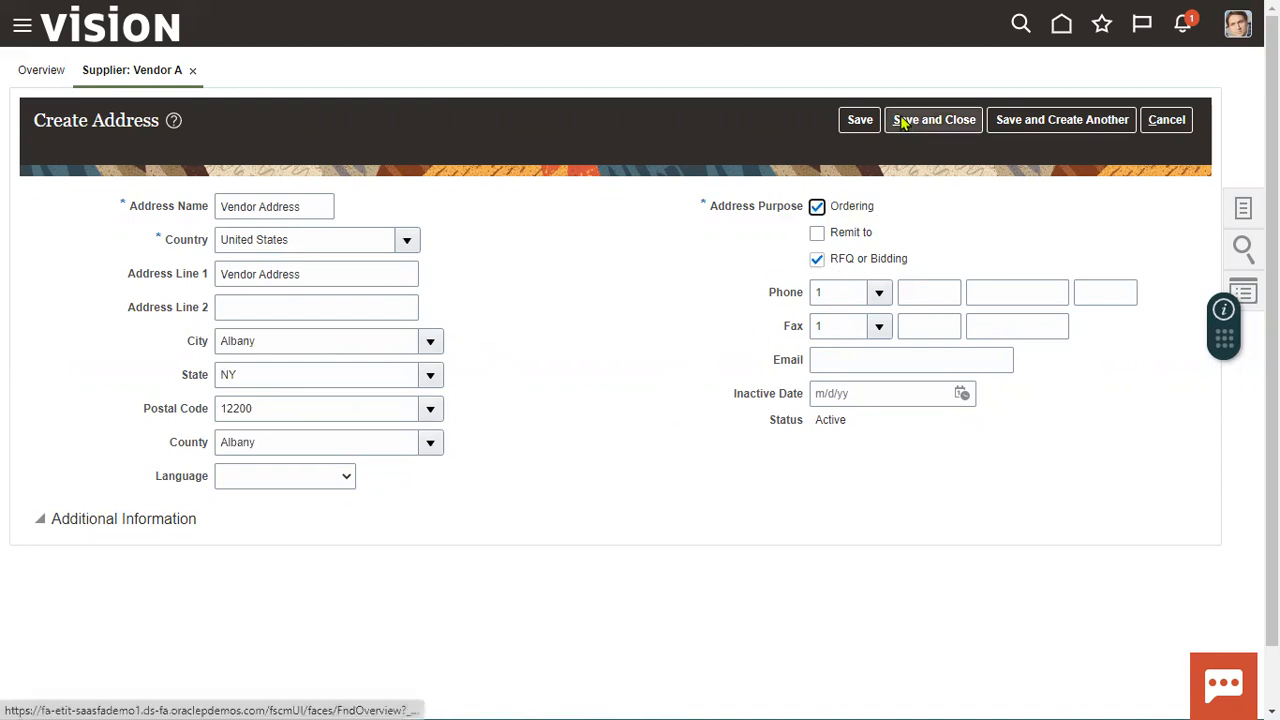
{"action": "left_click", "coordinate": [858, 120]}
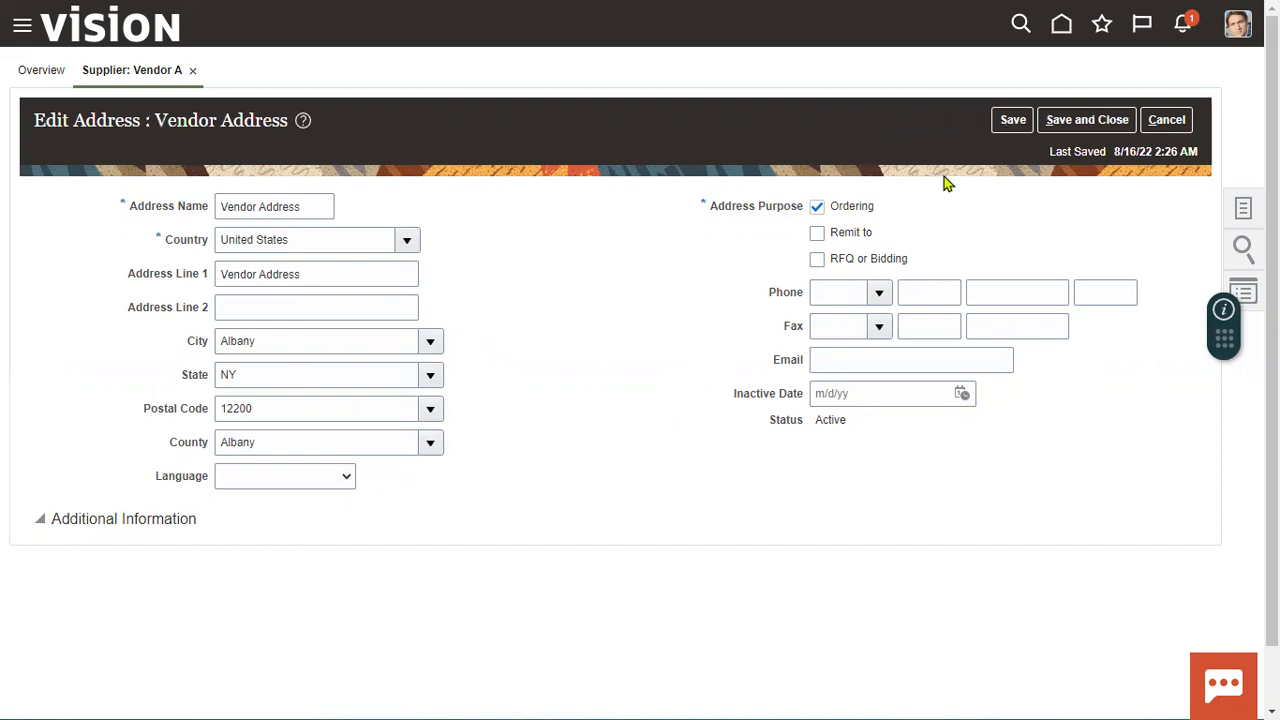
{"action": "left_click", "coordinate": [1085, 135]}
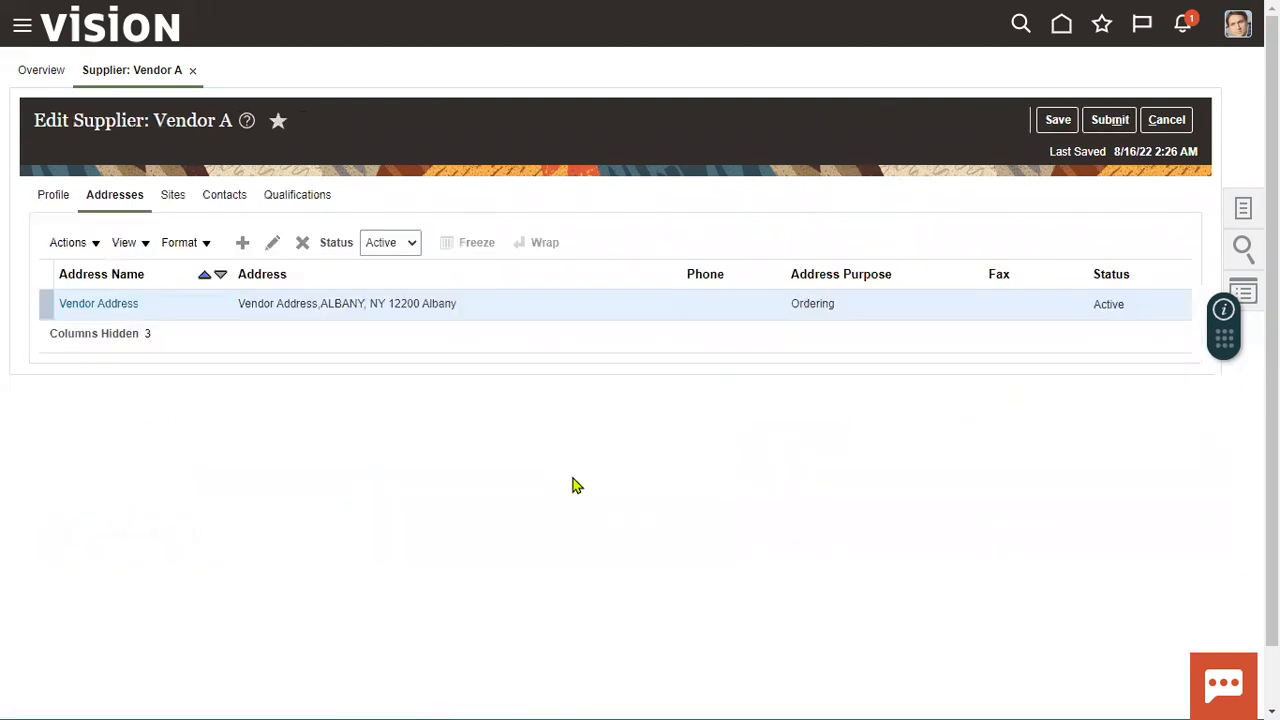
{"action": "left_click", "coordinate": [1057, 119]}
Step: Check Vendor A's sites for whether a site can be created, comparing them with its saved addresses
{"action": "left_click", "coordinate": [176, 198]}
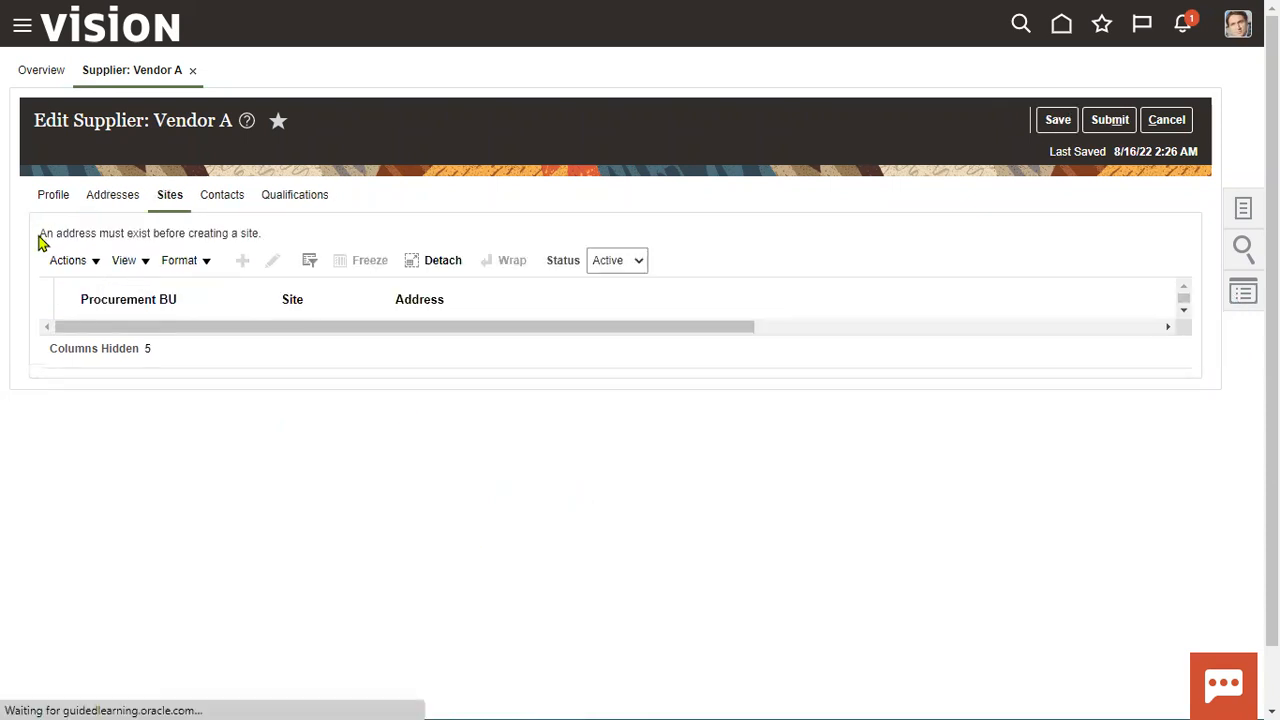
{"action": "left_click_drag", "start_coordinate": [40, 234], "coordinate": [330, 230]}
{"action": "left_click", "coordinate": [330, 230]}
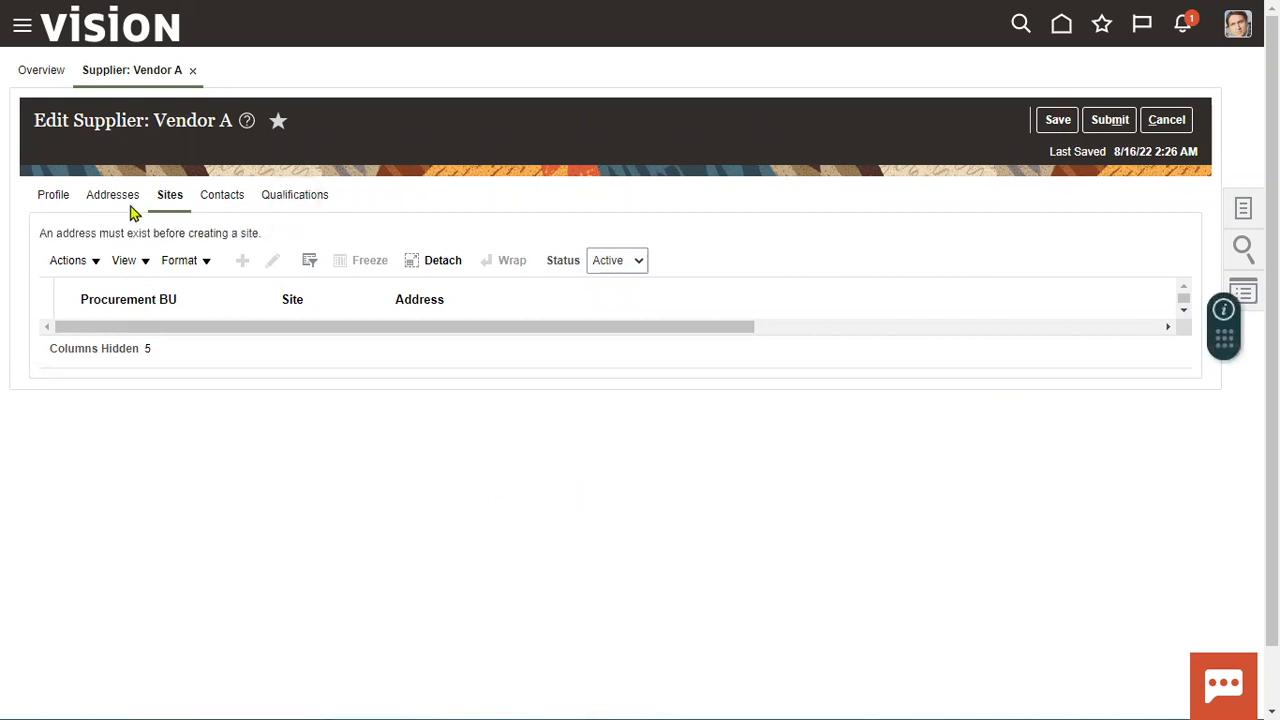
{"action": "left_click", "coordinate": [118, 197]}
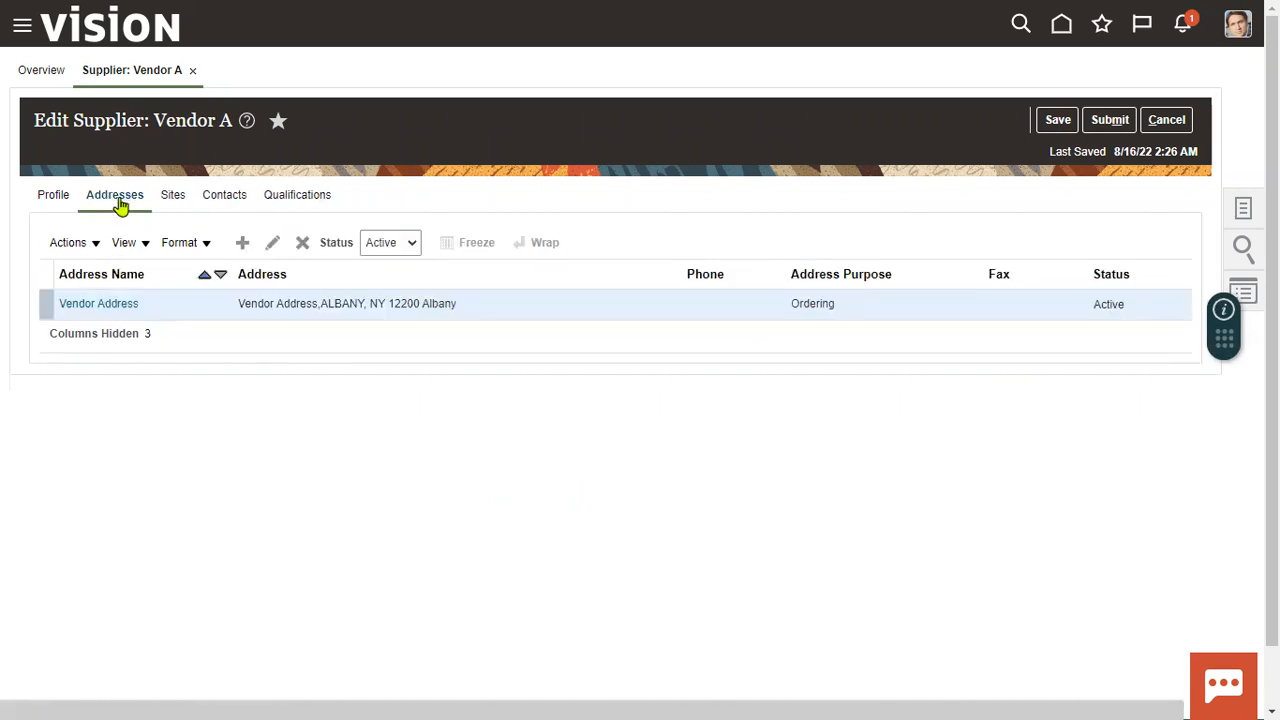
{"action": "left_click", "coordinate": [170, 205]}
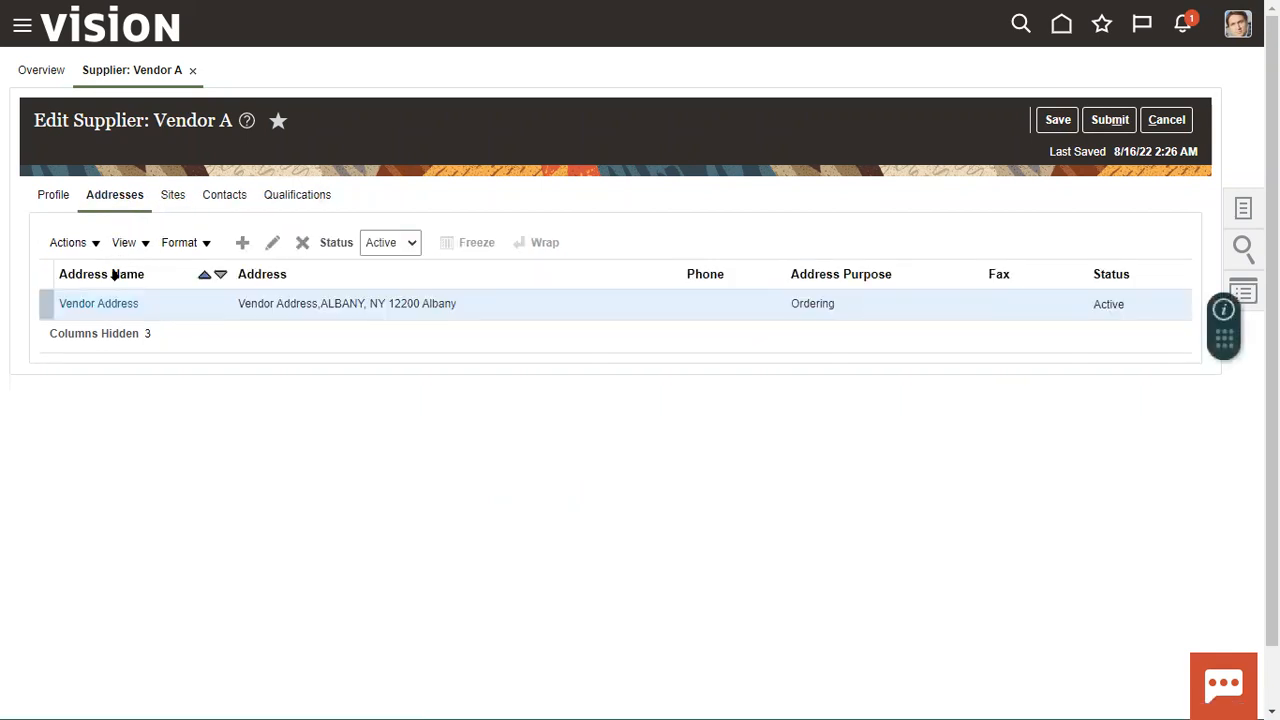
{"action": "left_click_drag", "start_coordinate": [43, 234], "coordinate": [290, 240]}
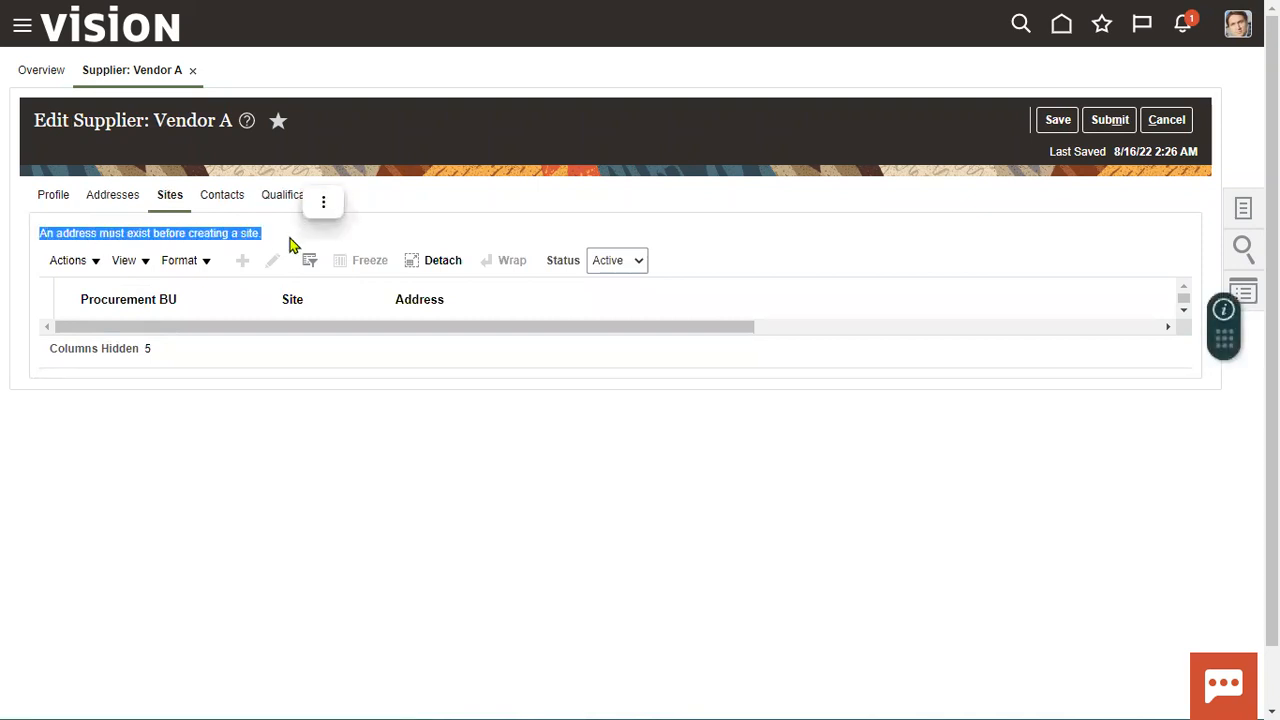
Step: Submit the Vendor A profile changes and acknowledge the confirmation
{"action": "left_click", "coordinate": [1103, 120]}
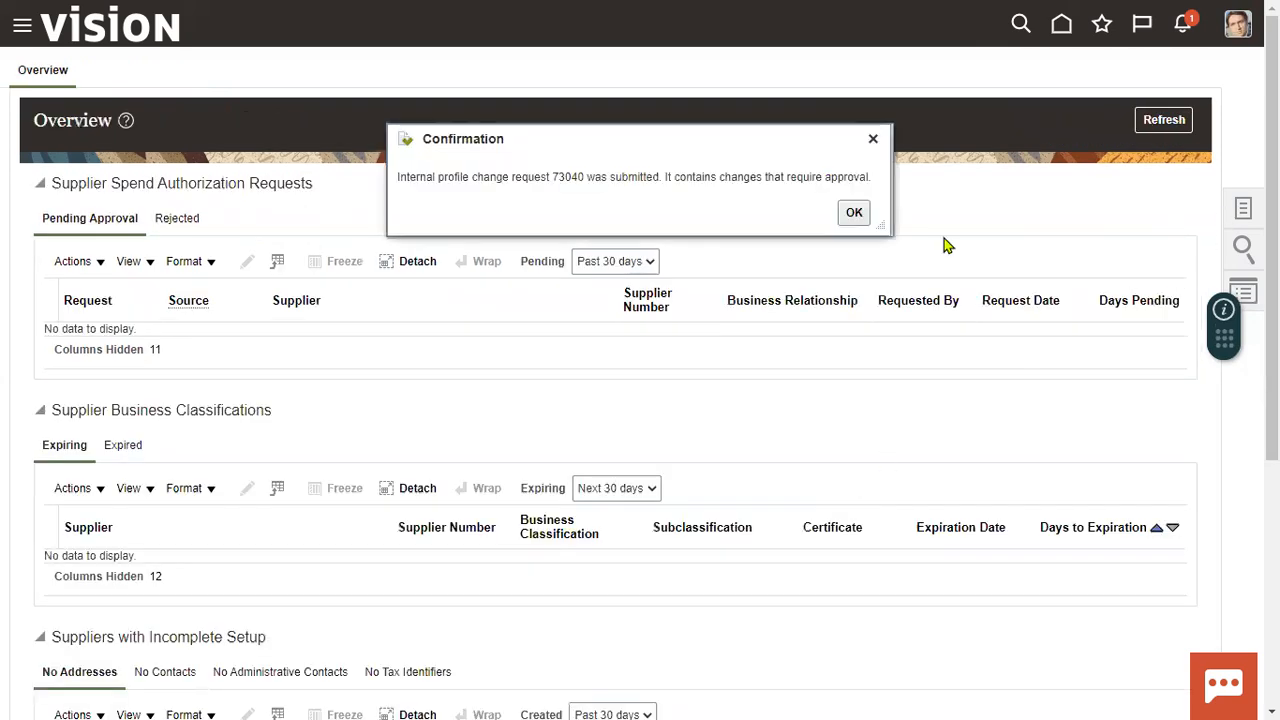
{"action": "left_click", "coordinate": [853, 213]}
Step: Search for the supplier Vendor A in Manage Suppliers
{"action": "left_click", "coordinate": [1243, 207]}
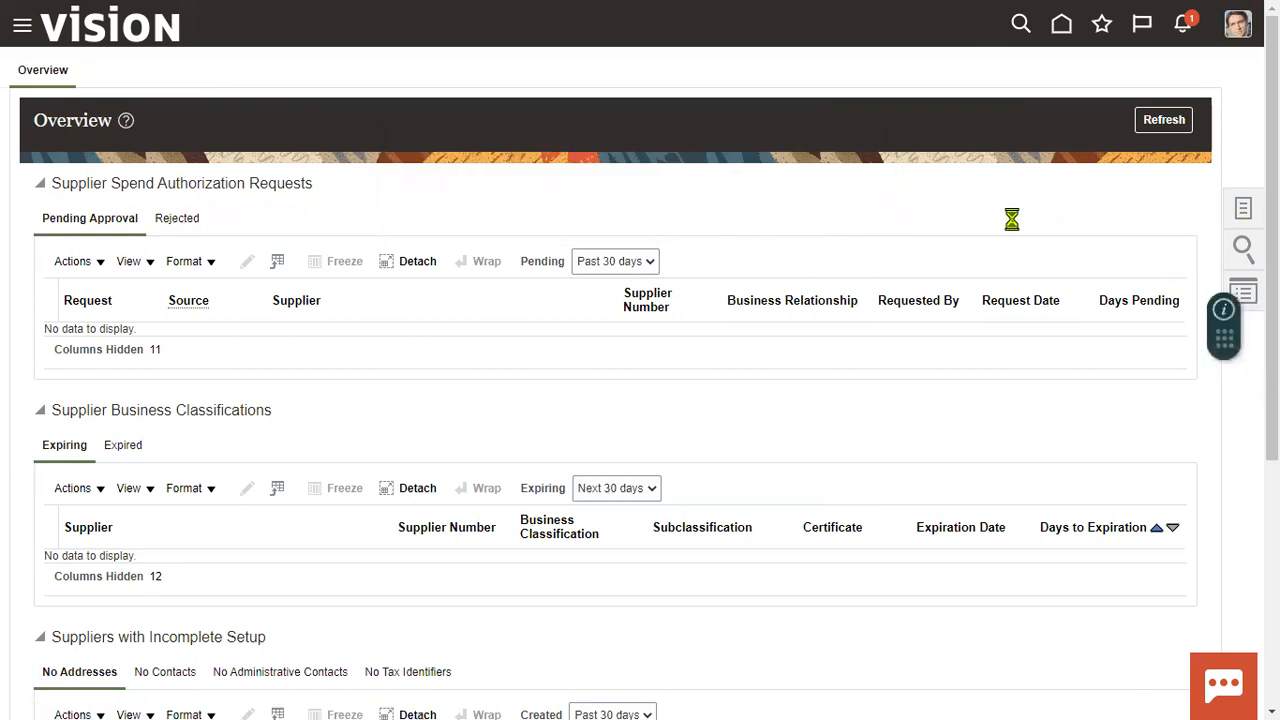
{"action": "left_click", "coordinate": [1152, 74]}
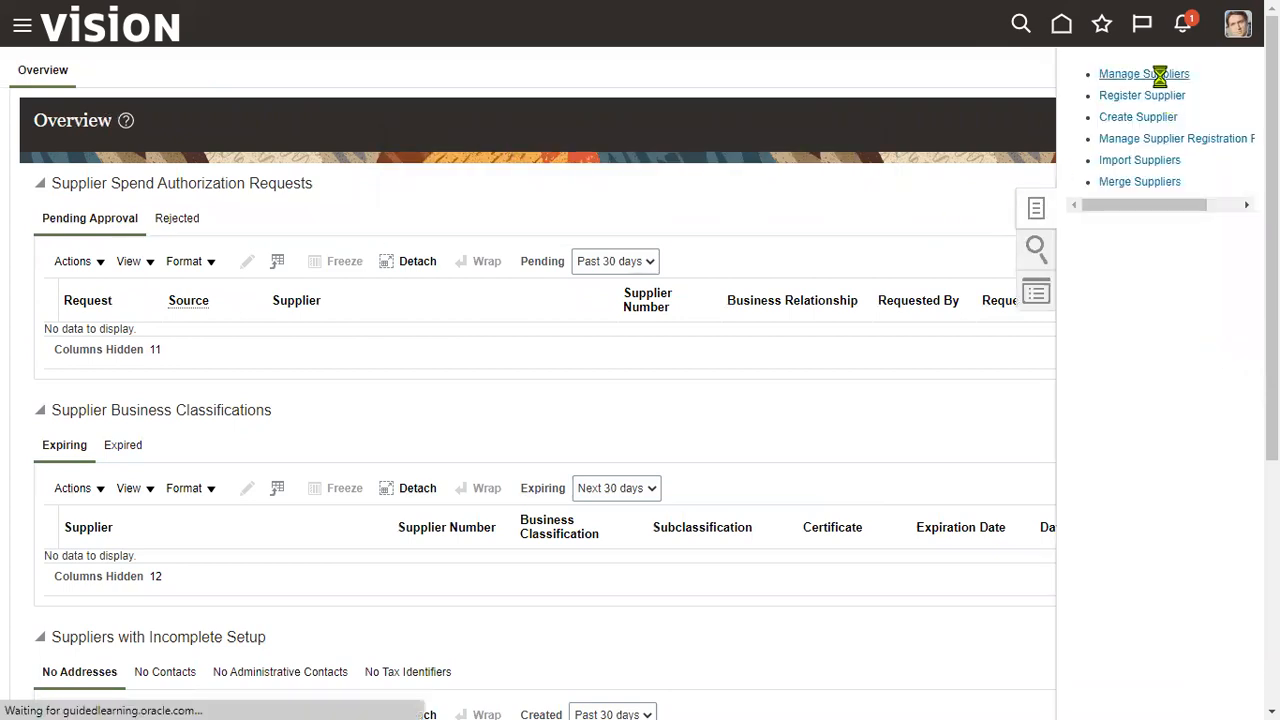
{"action": "left_click", "coordinate": [434, 240]}
{"action": "type", "text": "Vendor A"}
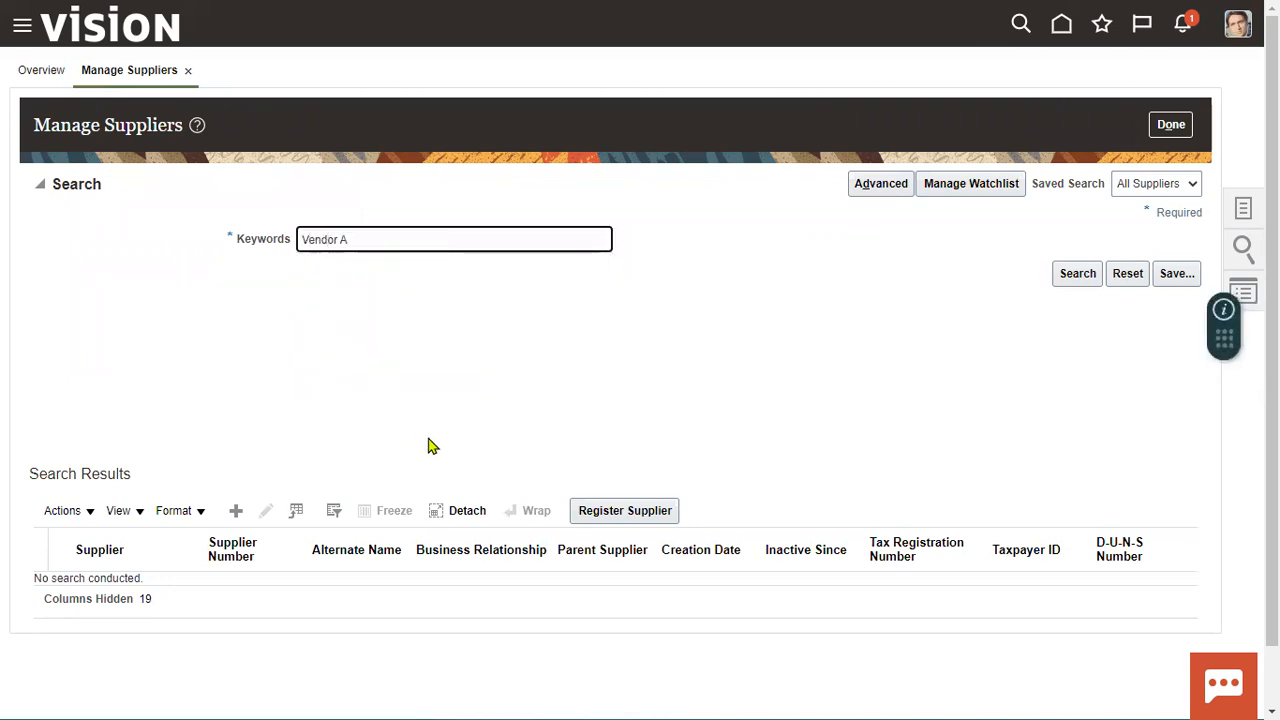
{"action": "key", "text": "Return"}
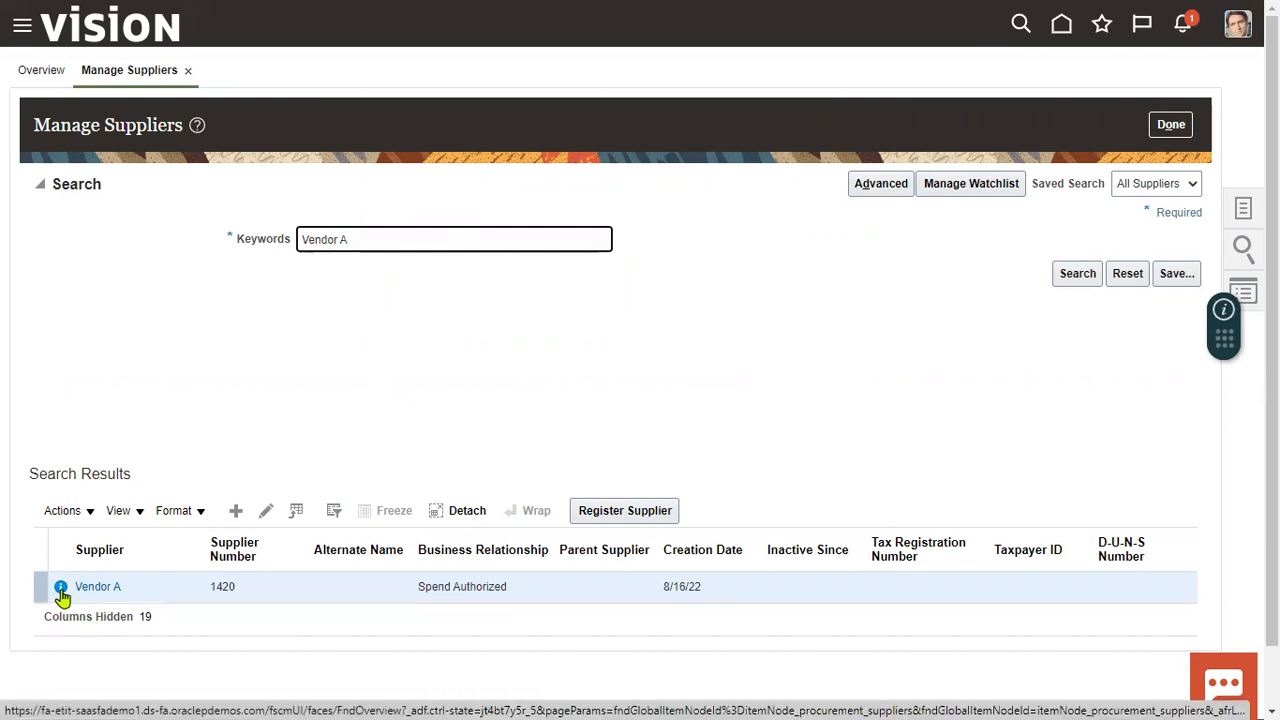
Step: Check the information marker beside Vendor A and rerun the search to refresh its status
{"action": "mouse_move", "coordinate": [62, 597]}
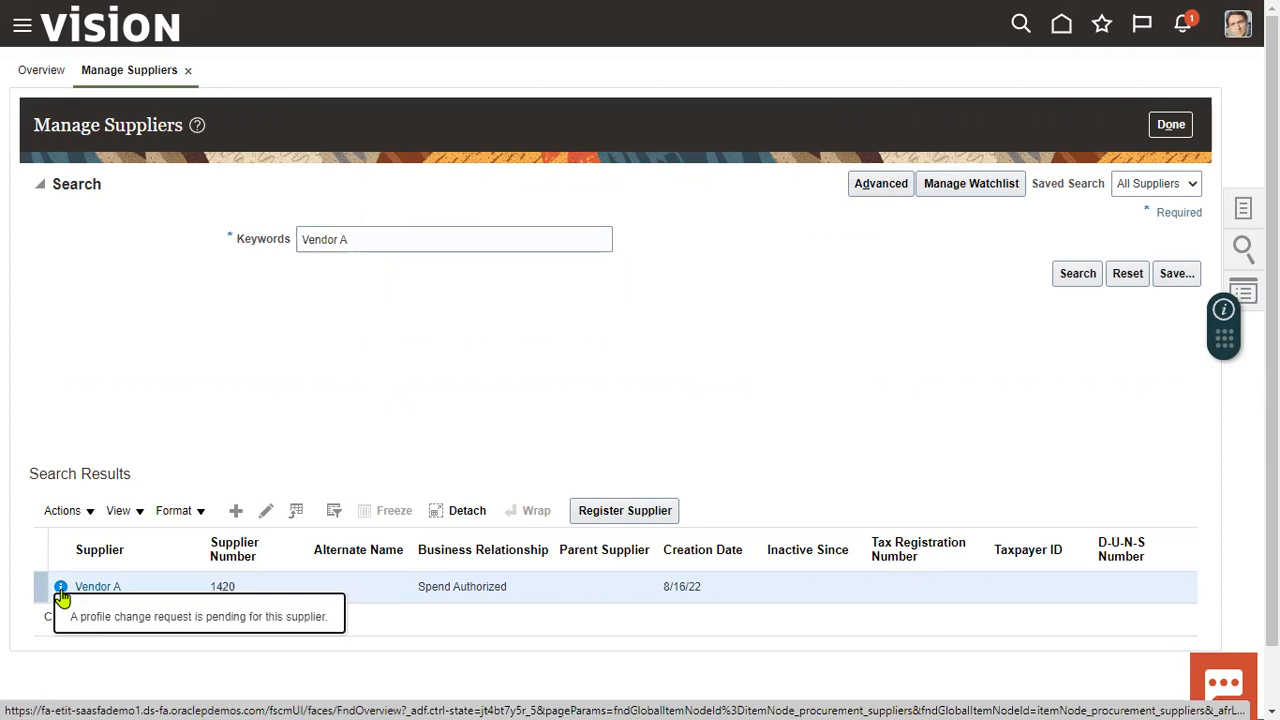
{"action": "left_click", "coordinate": [1065, 276]}
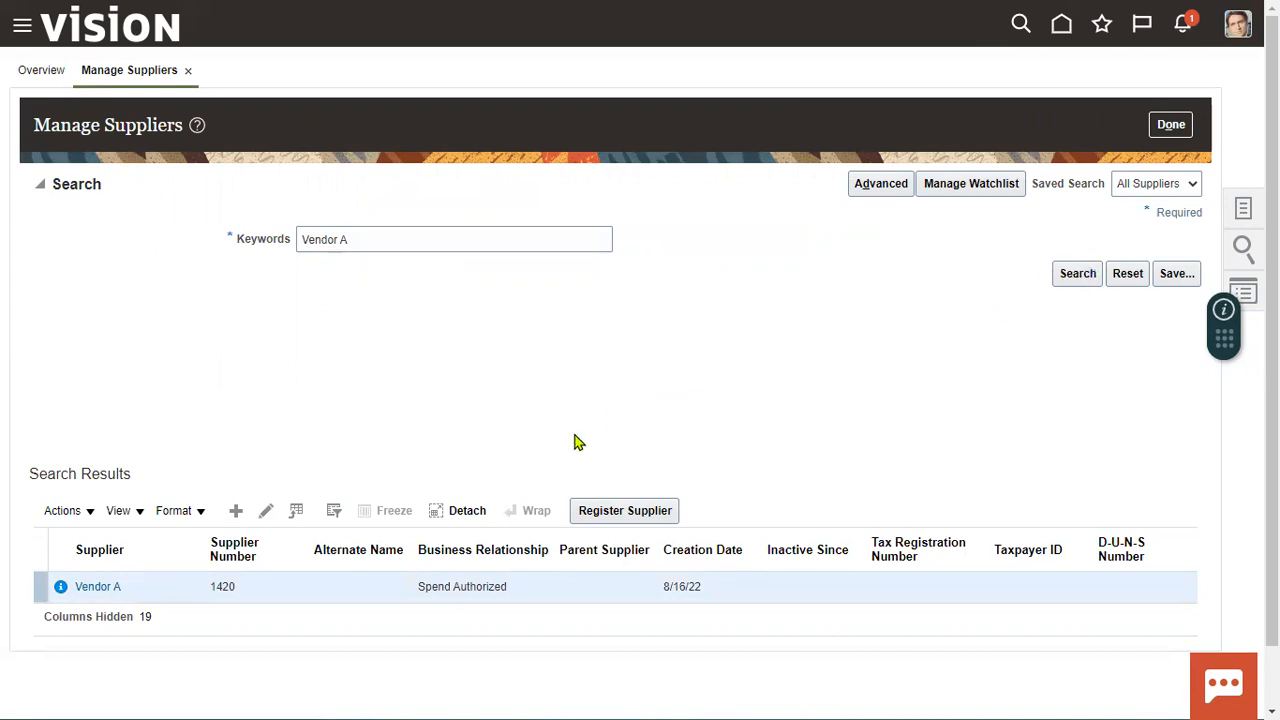
{"action": "left_click", "coordinate": [1070, 278]}
Step: Open all notifications and review those created by the signed-in account for the supplier profile change request
{"action": "left_click", "coordinate": [1183, 24]}
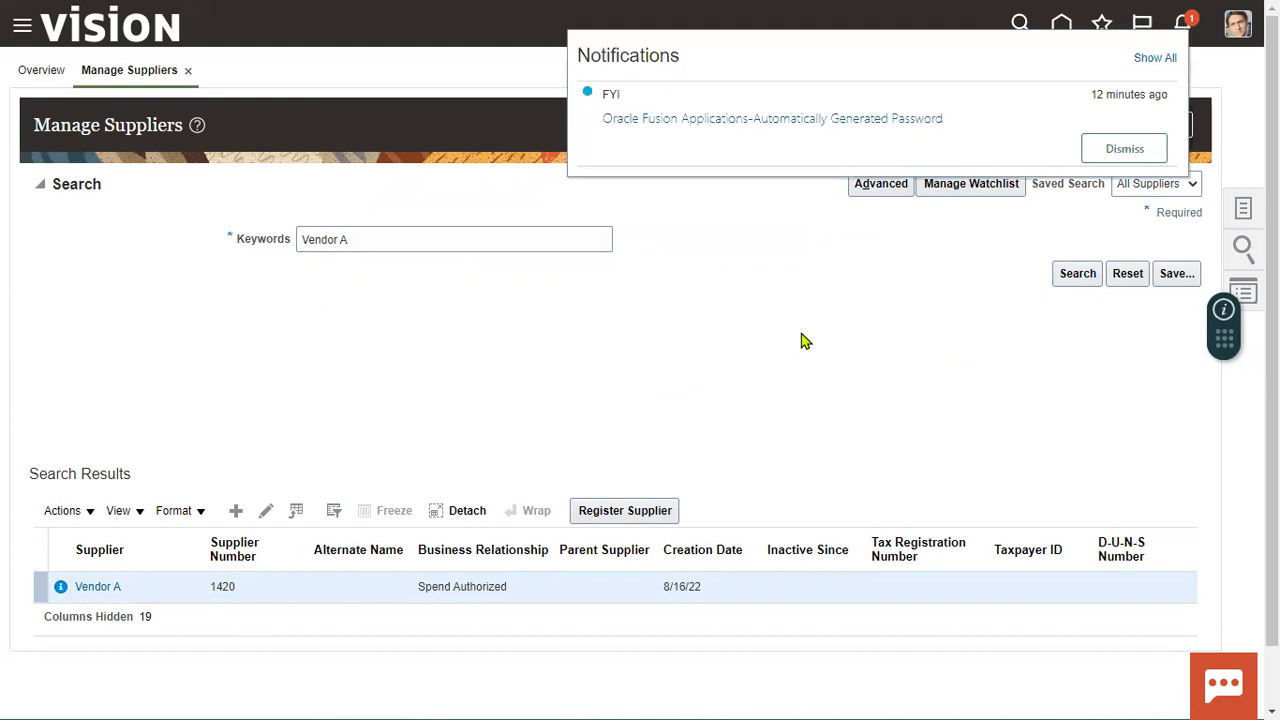
{"action": "left_click", "coordinate": [1156, 60]}
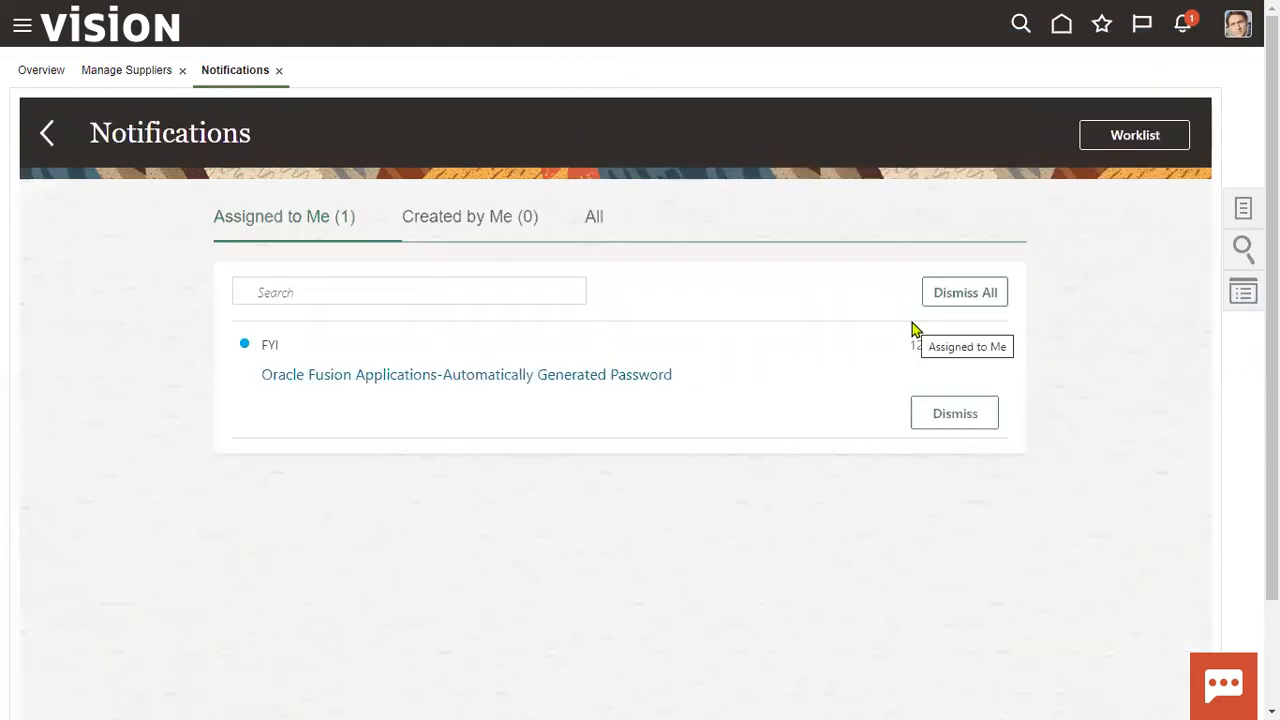
{"action": "left_click", "coordinate": [526, 229]}
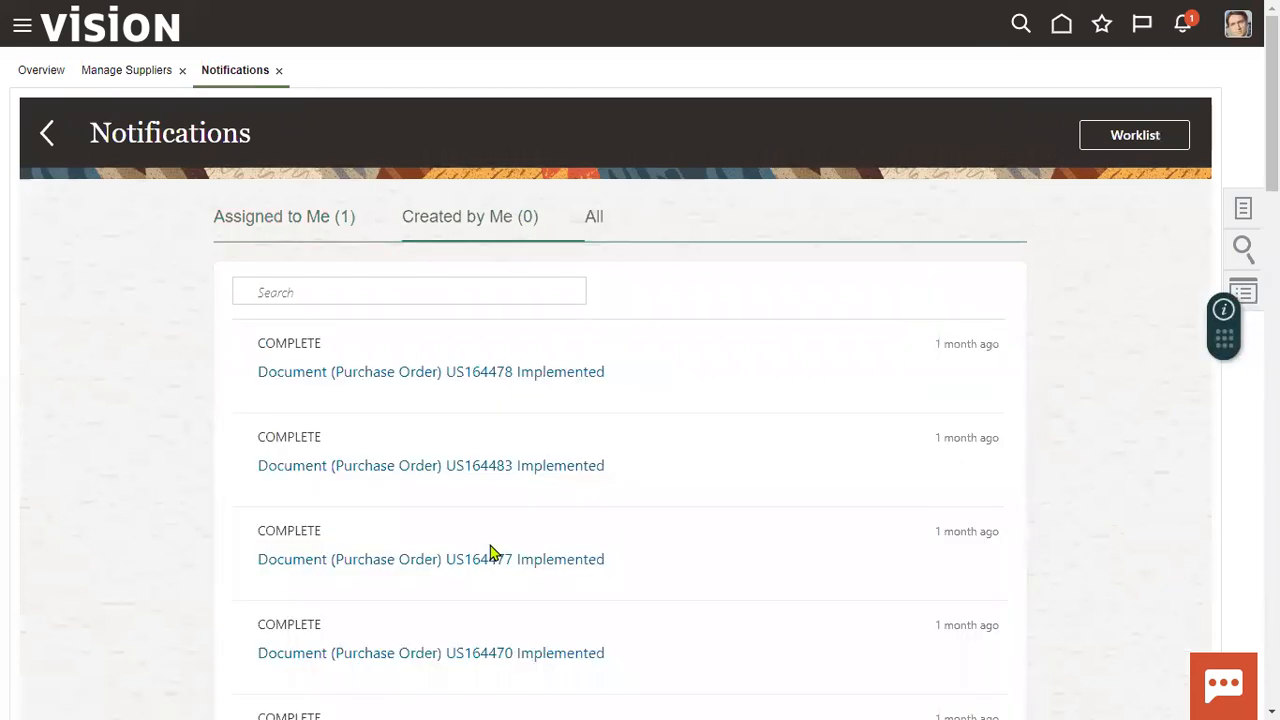
Step: Look through all notifications and the BPM Worklist for the Vendor A approval request, closing the worklist and extra notifications page
{"action": "left_click", "coordinate": [604, 222]}
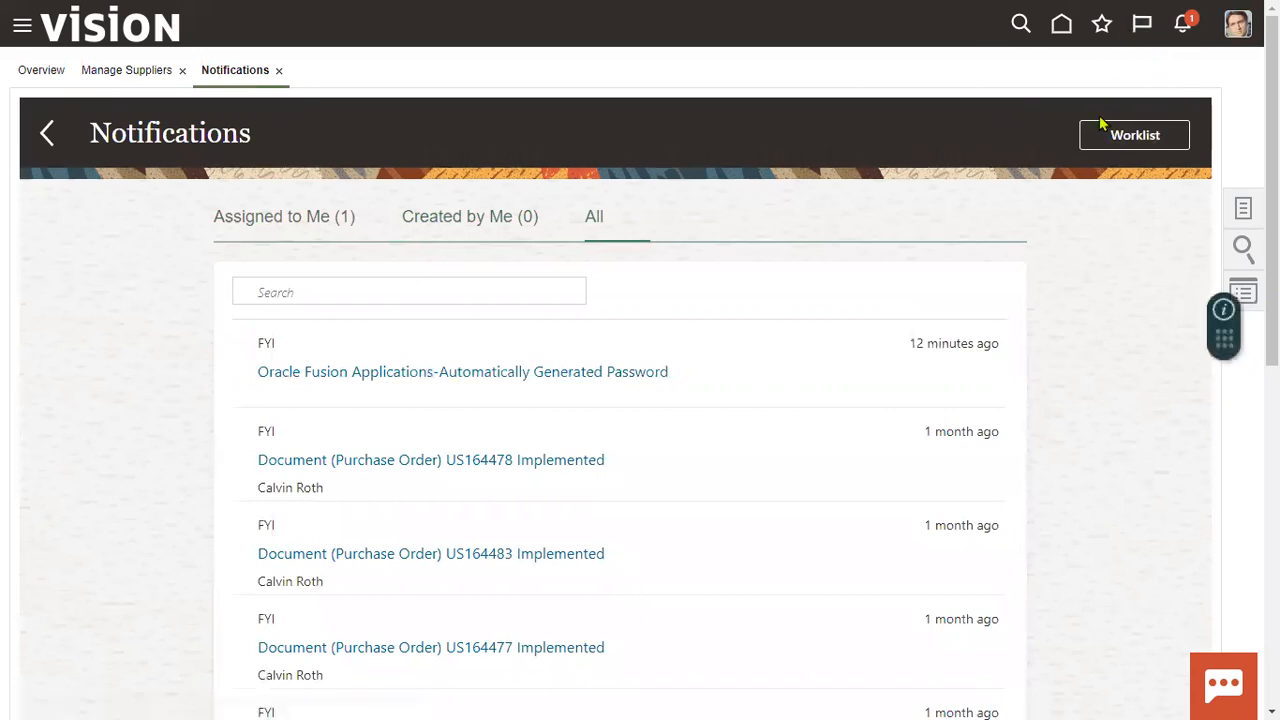
{"action": "left_click", "coordinate": [149, 76]}
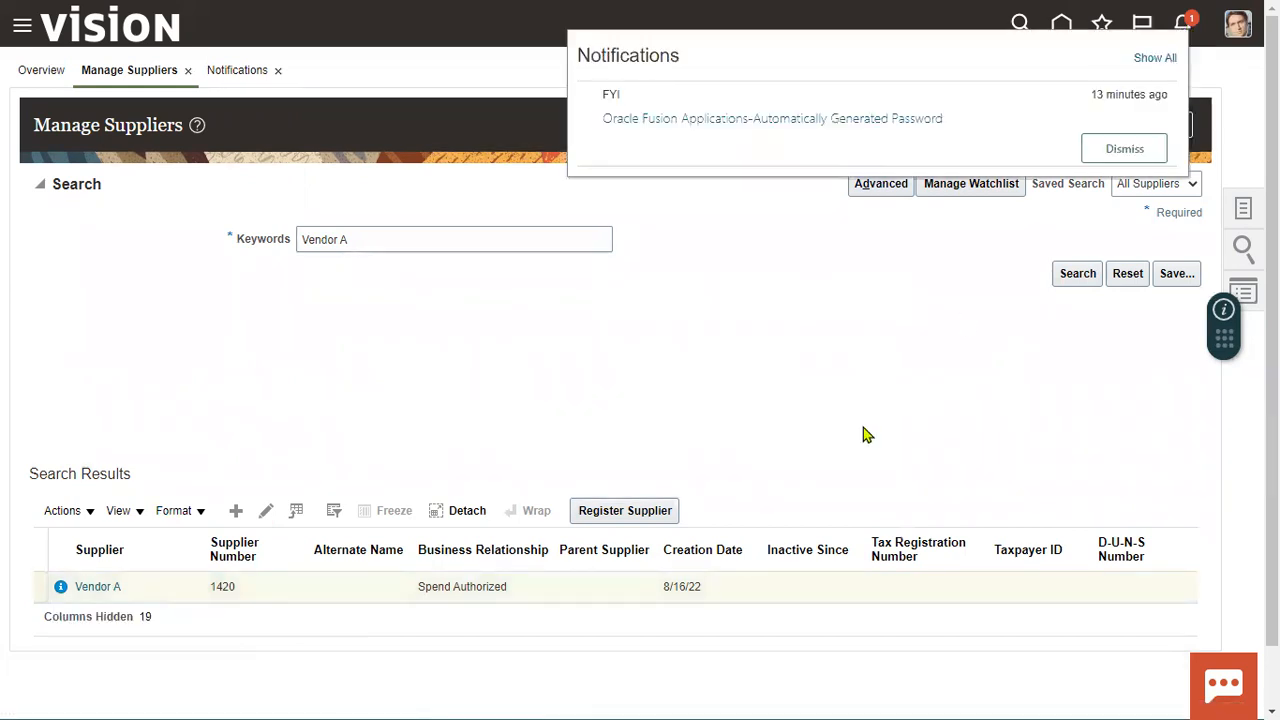
{"action": "left_click", "coordinate": [1155, 60]}
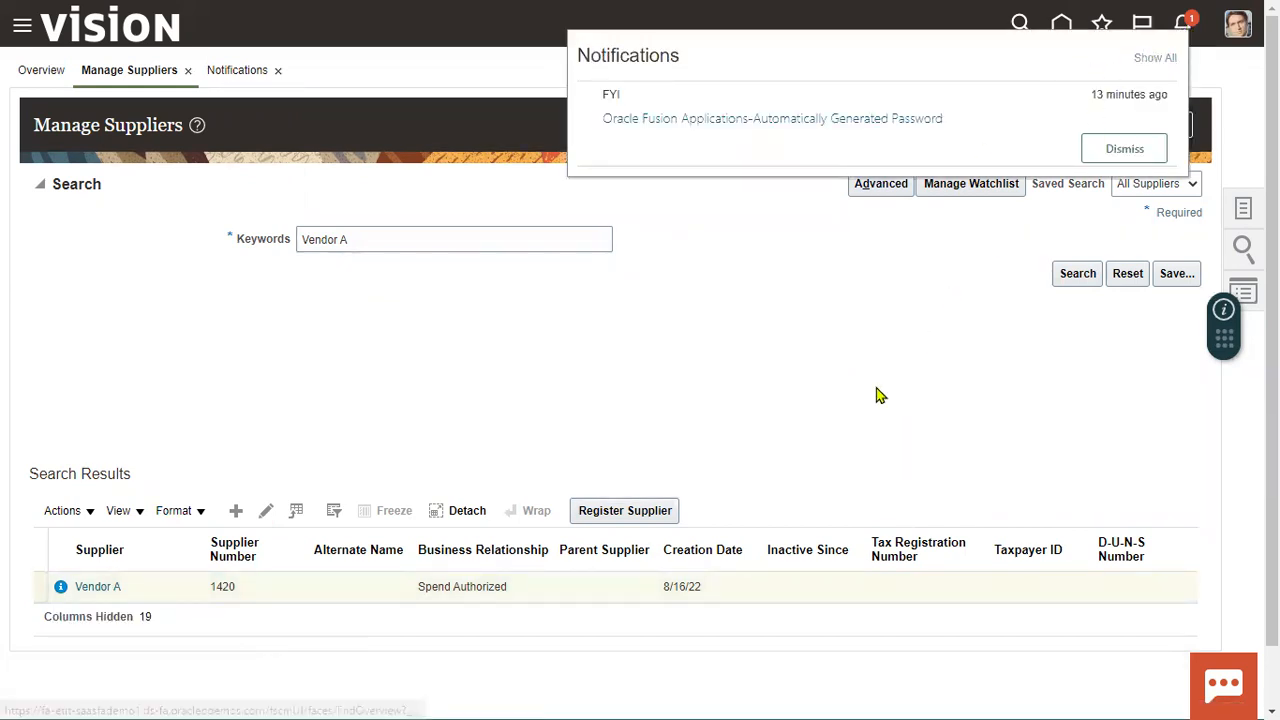
{"action": "left_click", "coordinate": [1131, 134]}
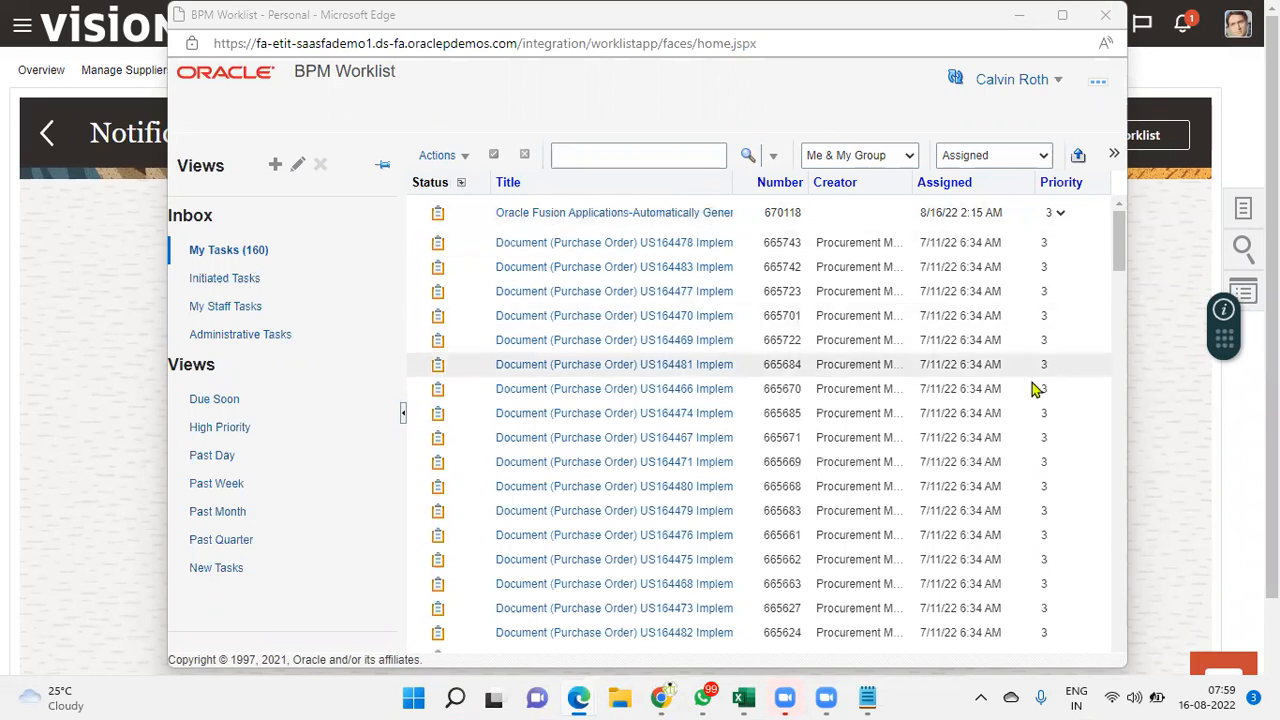
{"action": "left_click", "coordinate": [1108, 15]}
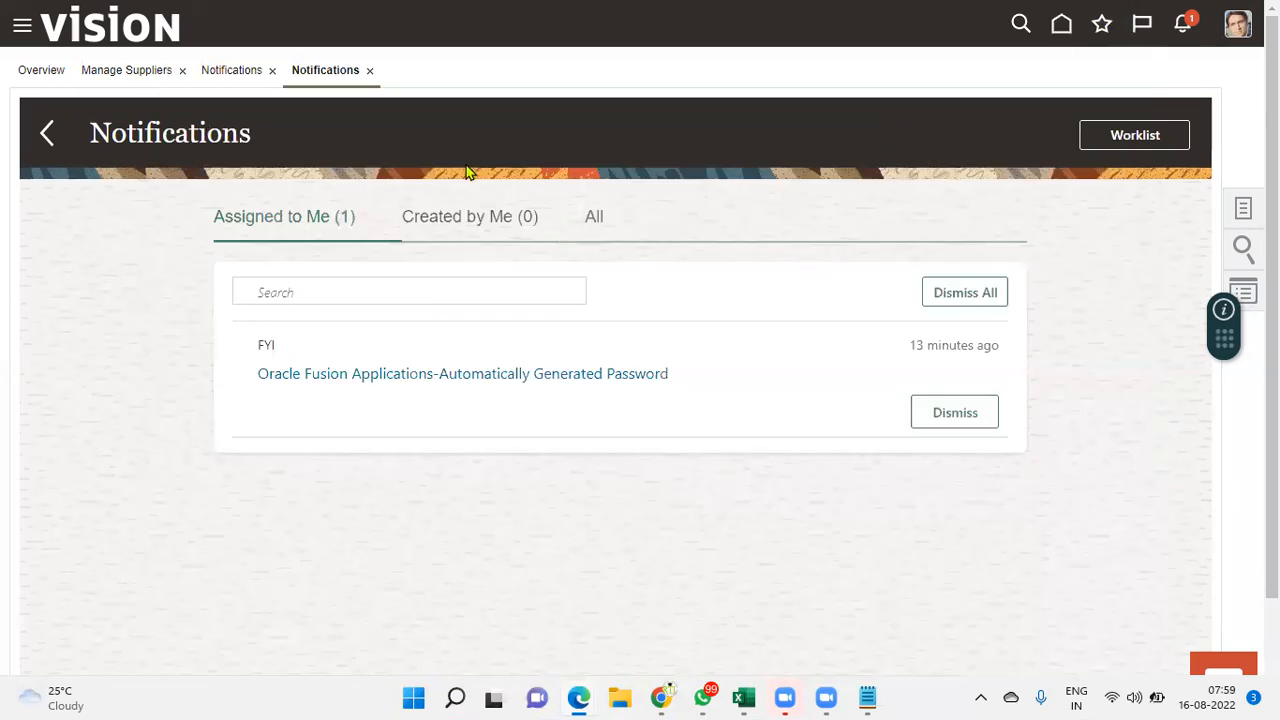
{"action": "left_click", "coordinate": [271, 72]}
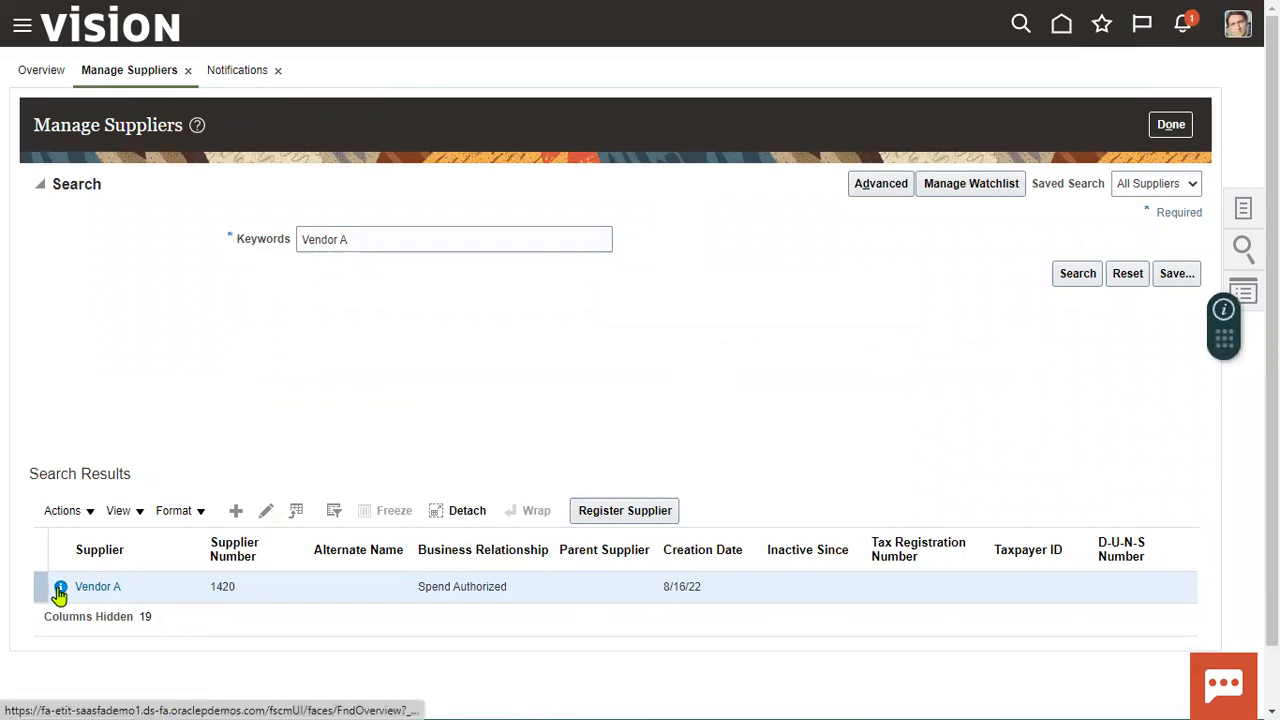
Step: Read the information message beside Vendor A in the supplier results and refresh the search for Vendor A
{"action": "mouse_move", "coordinate": [62, 596]}
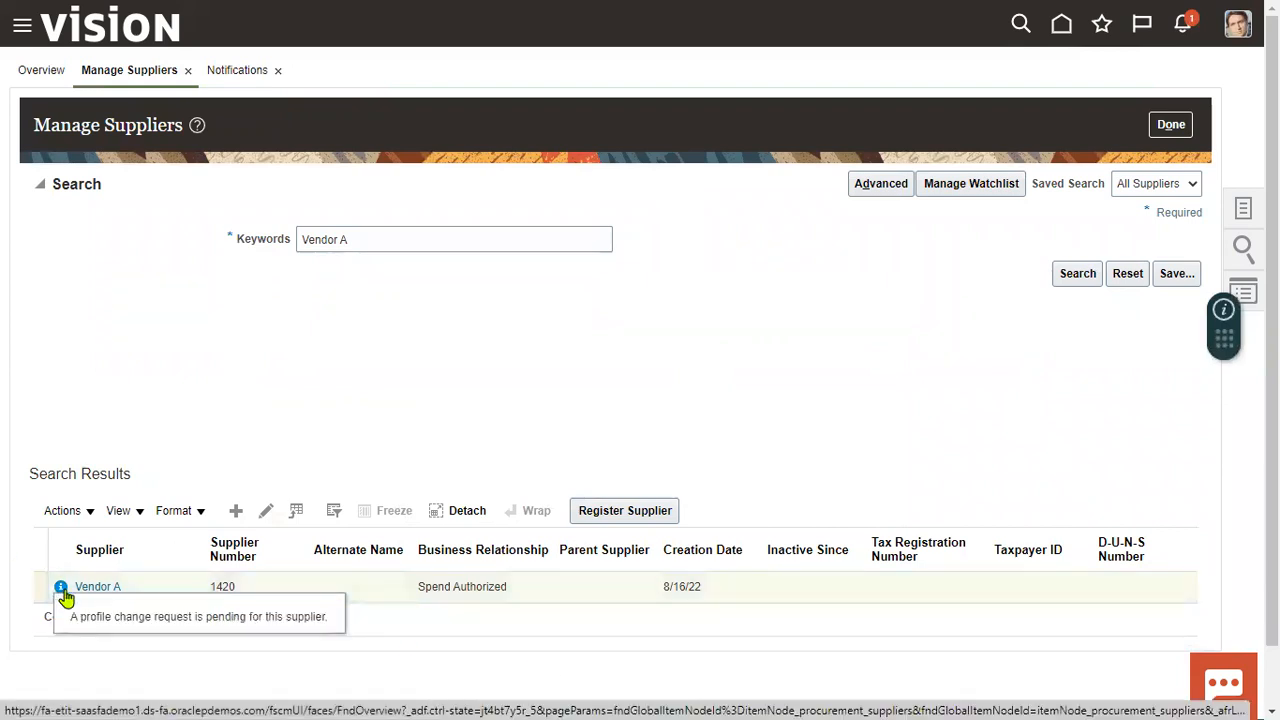
{"action": "left_click", "coordinate": [62, 592]}
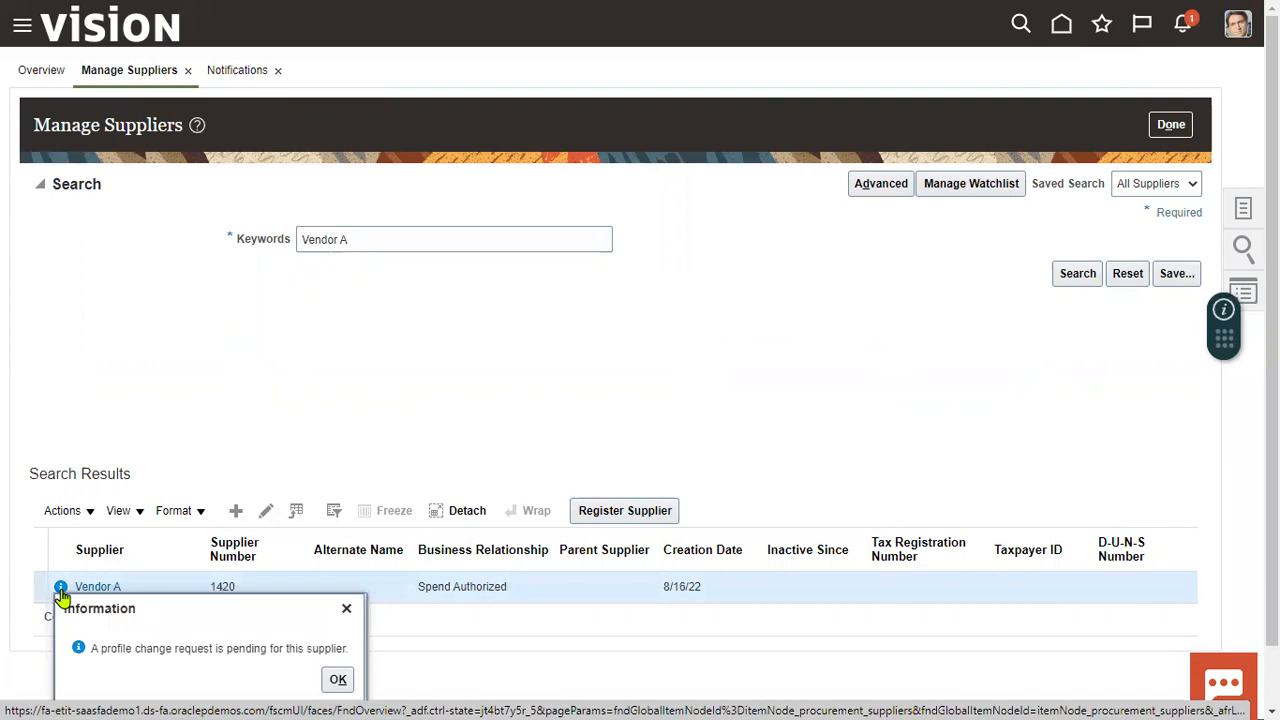
{"action": "left_click", "coordinate": [336, 680]}
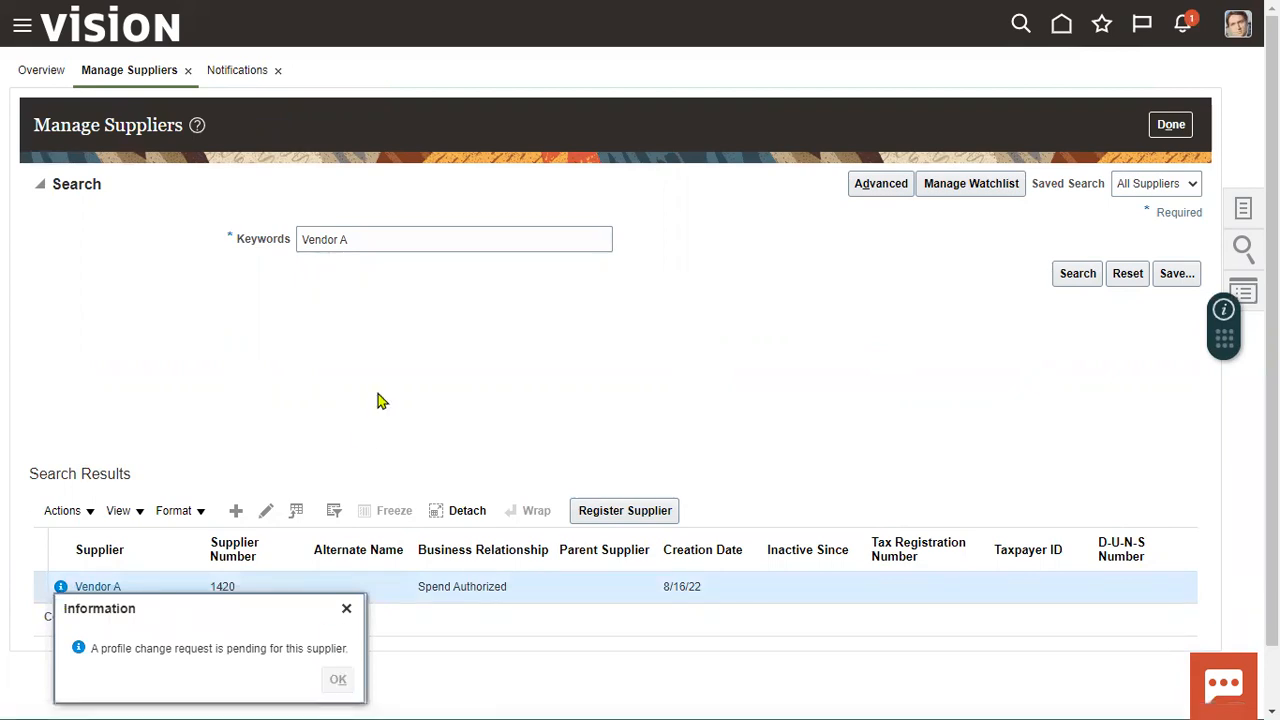
{"action": "left_click", "coordinate": [59, 590]}
{"action": "scroll", "coordinate": [417, 611], "scroll_direction": "down", "scroll_amount": 1}
{"action": "left_click", "coordinate": [335, 612]}
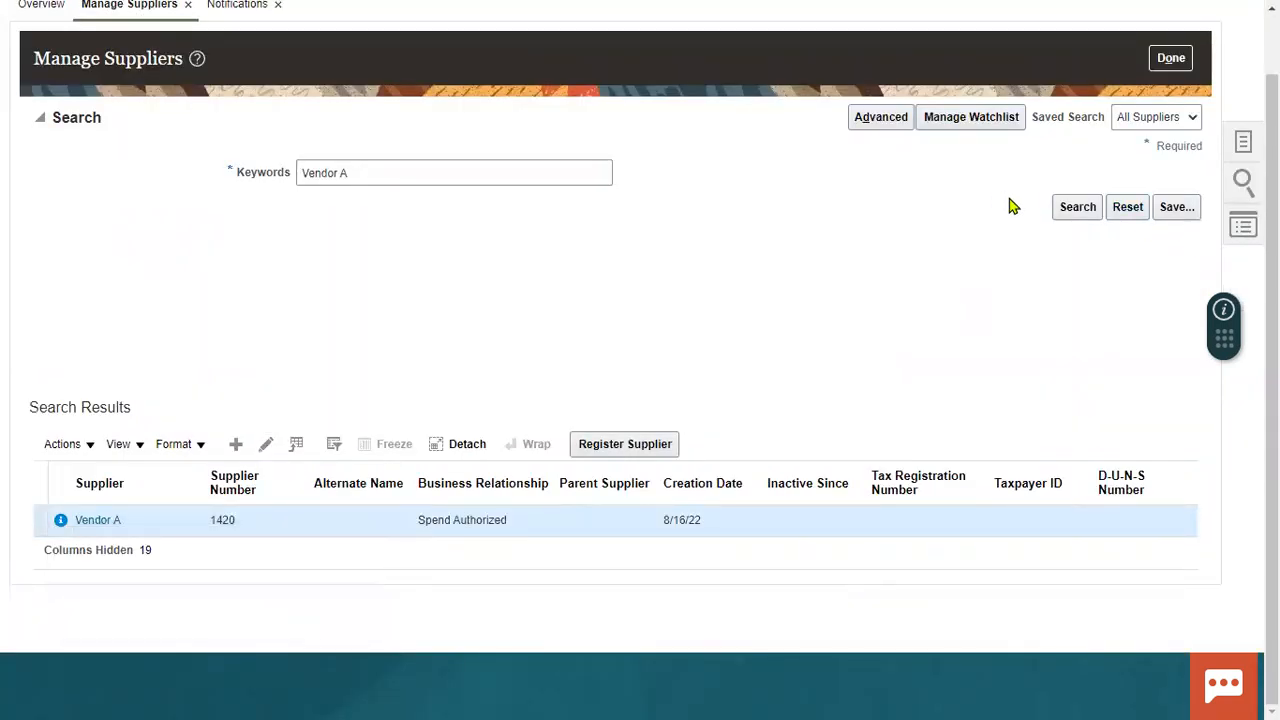
{"action": "left_click", "coordinate": [1070, 210]}
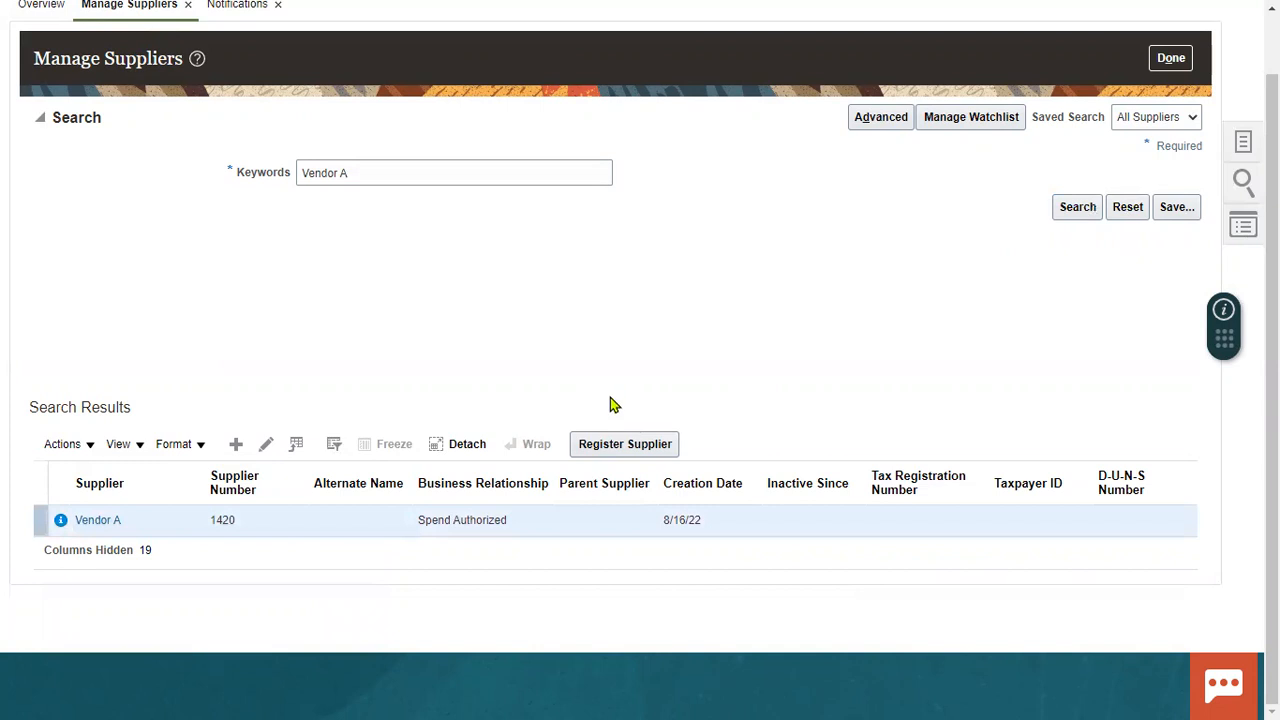
{"action": "scroll", "coordinate": [760, 368], "scroll_direction": "up", "scroll_amount": 1}
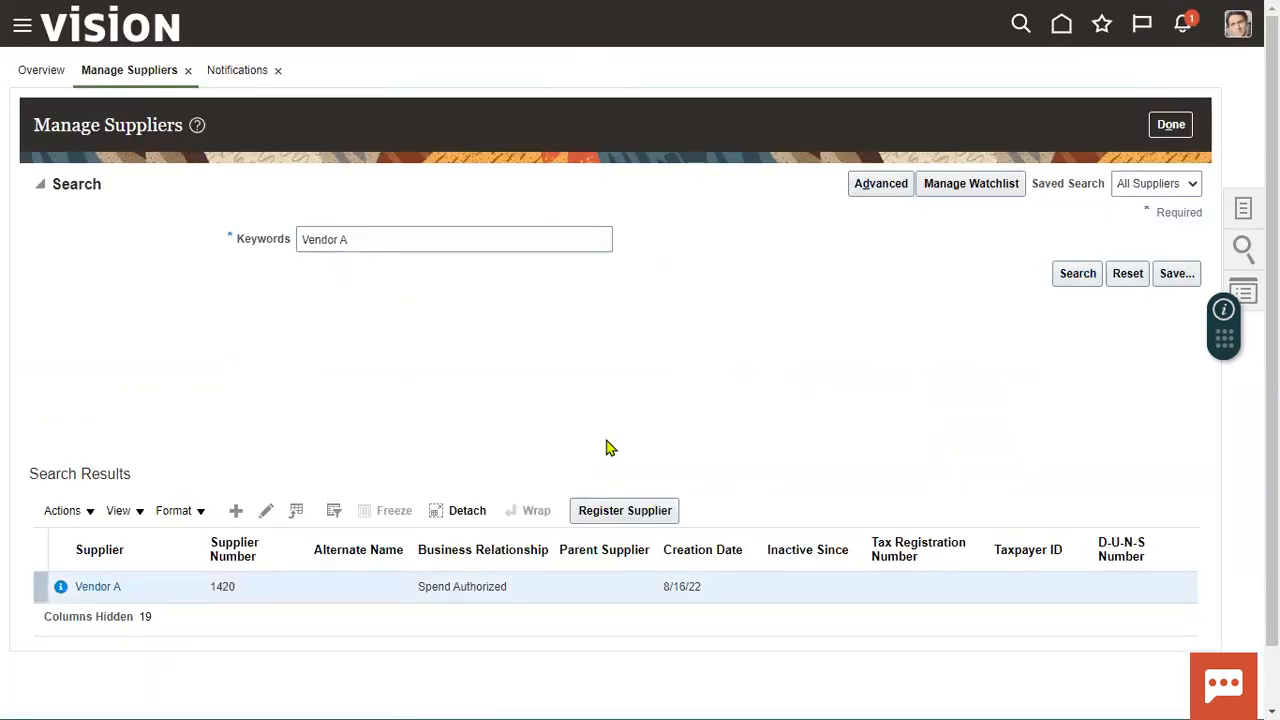
Step: Sign out and sign in with the implementation account, filling in its saved user name and password
{"action": "left_click", "coordinate": [1230, 46]}
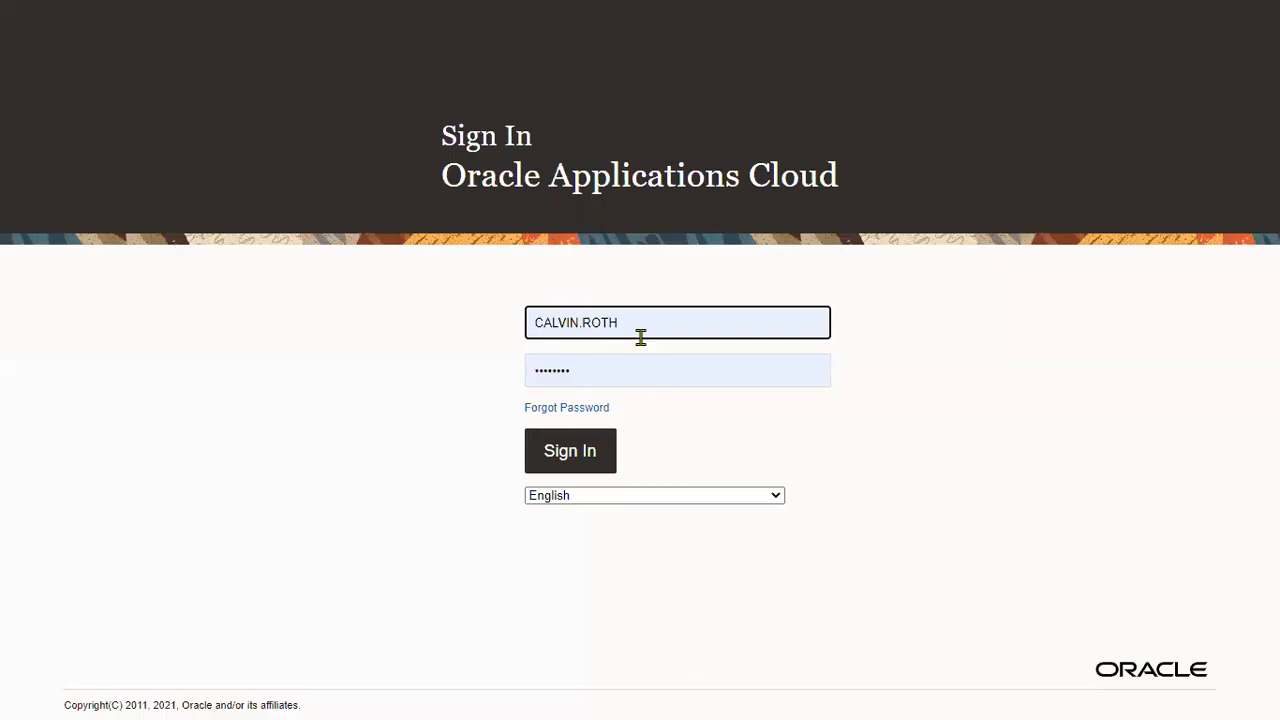
{"action": "left_click", "coordinate": [640, 337]}
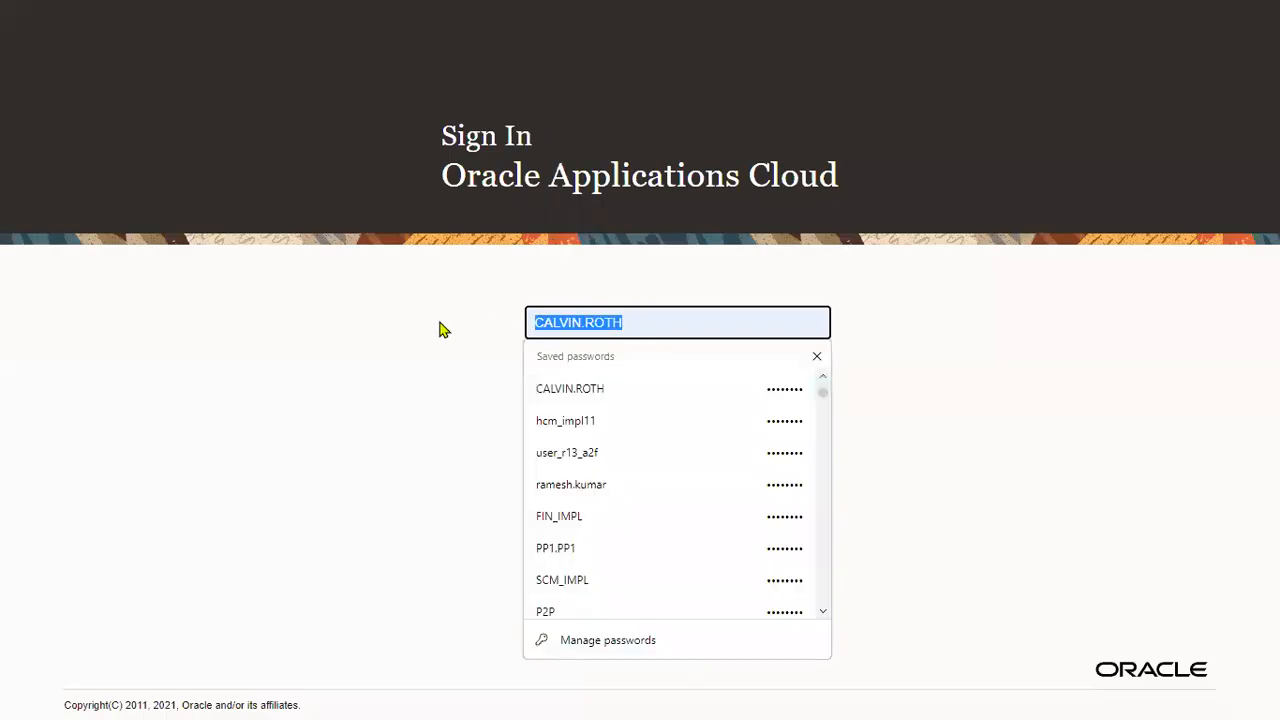
{"action": "left_click", "coordinate": [680, 431]}
{"action": "left_click", "coordinate": [579, 452]}
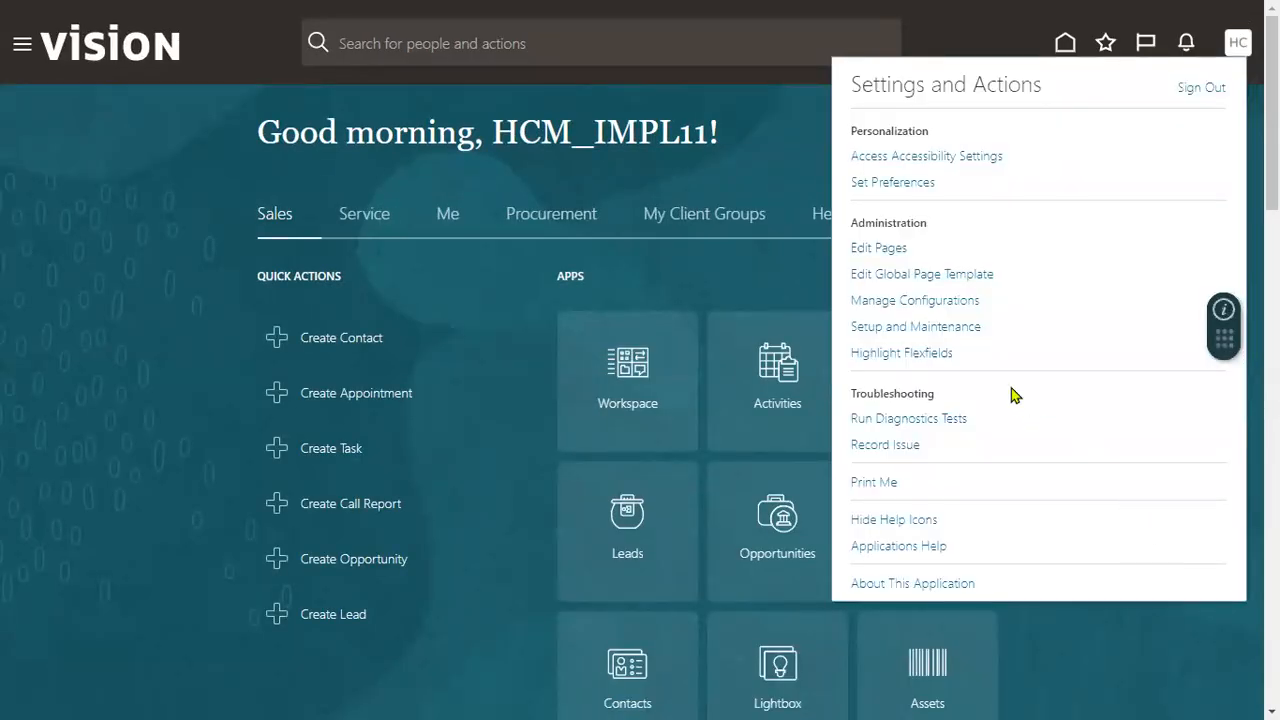
Step: Open Setup and Maintenance and switch the setup offering to Procurement
{"action": "left_click", "coordinate": [937, 333]}
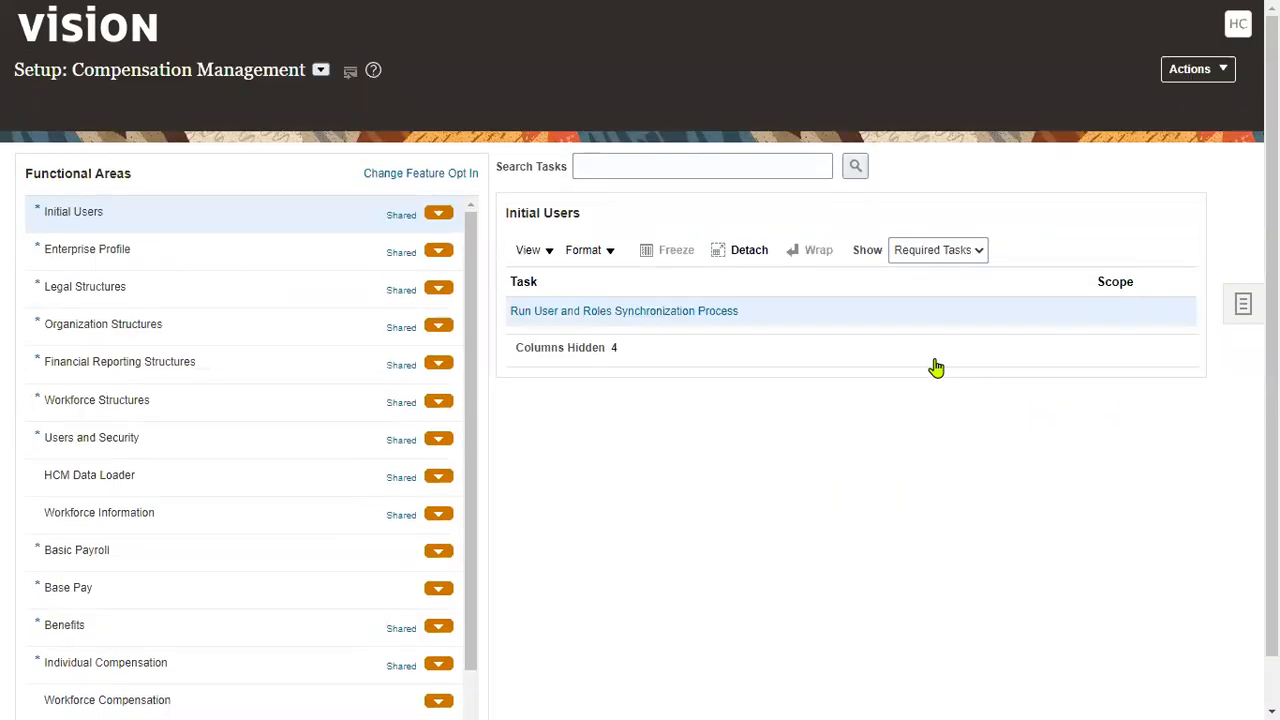
{"action": "left_click", "coordinate": [321, 69]}
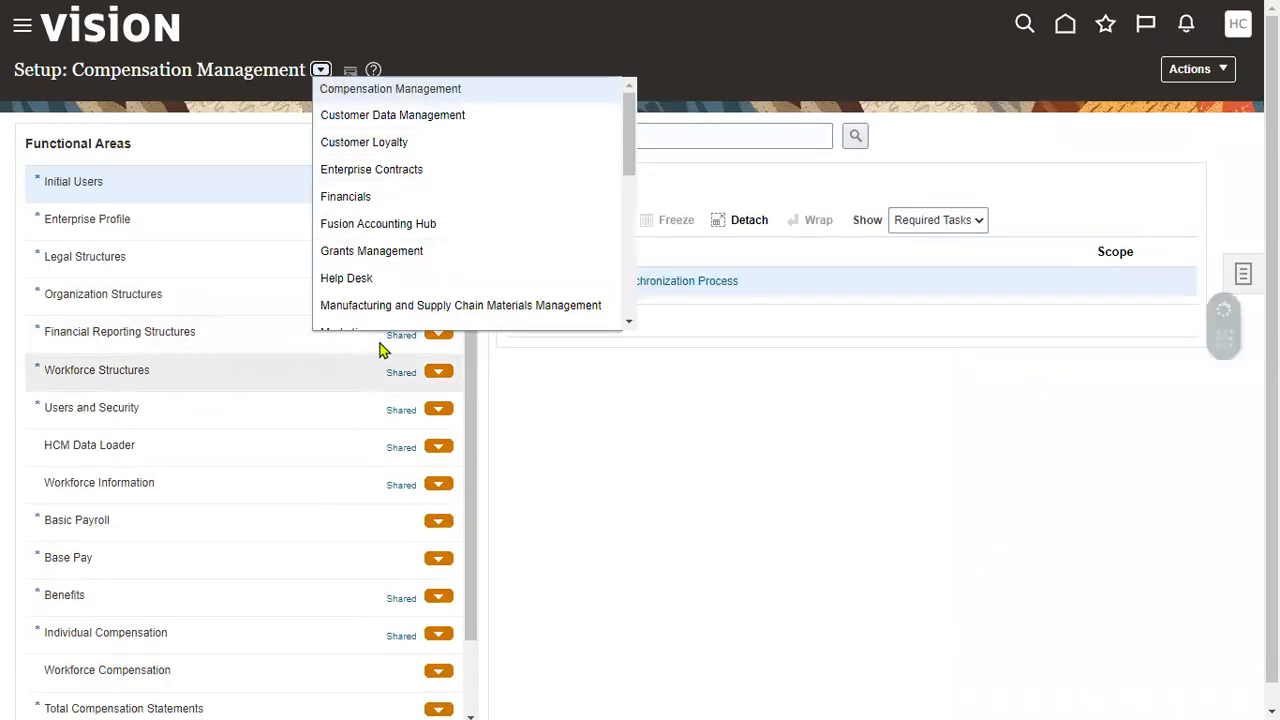
{"action": "scroll", "coordinate": [440, 274], "scroll_direction": "down", "scroll_amount": 2}
{"action": "left_click", "coordinate": [376, 272]}
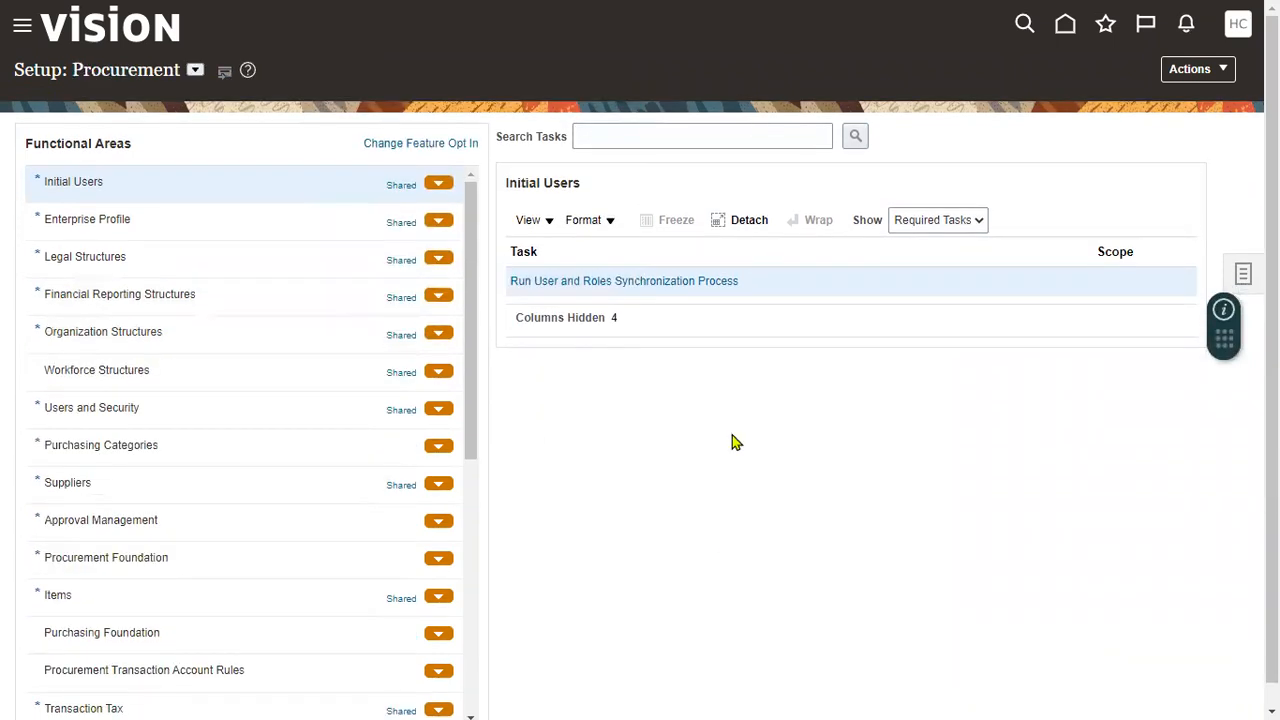
Step: Show all tasks for the Approval Management functional area and open Manage Internal Supplier Registration Approvals
{"action": "left_click", "coordinate": [190, 528]}
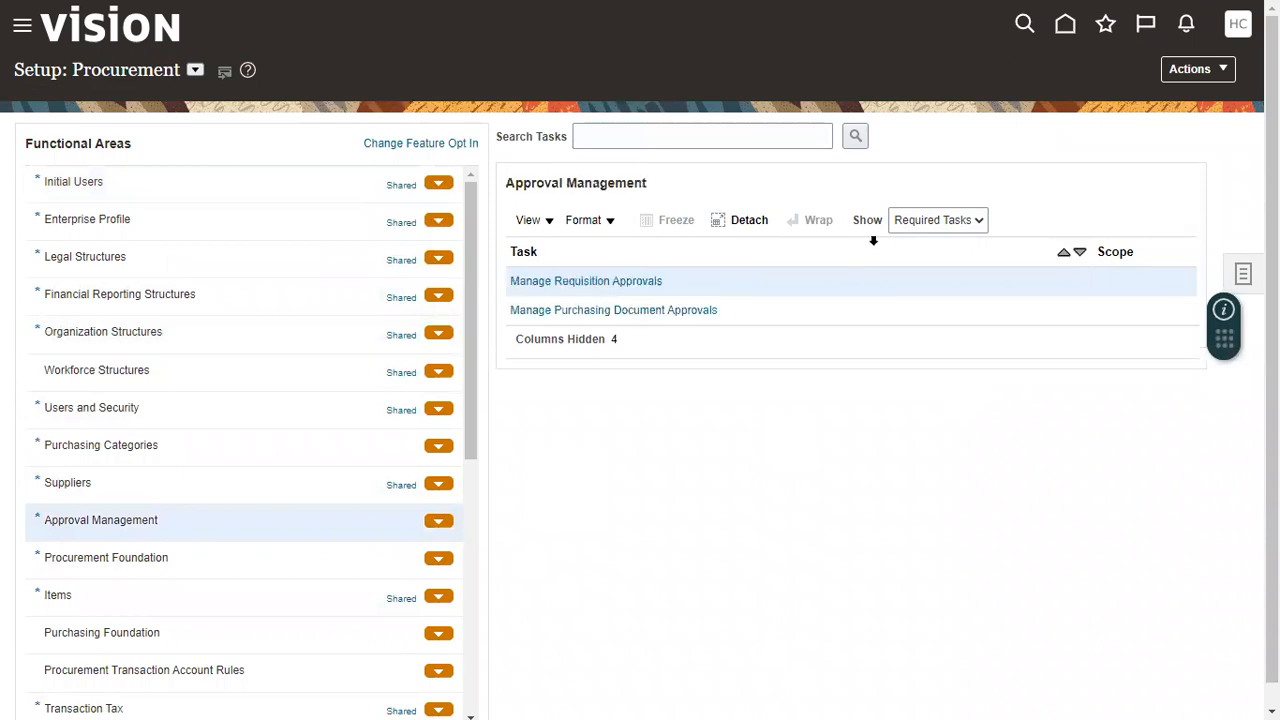
{"action": "left_click", "coordinate": [952, 224]}
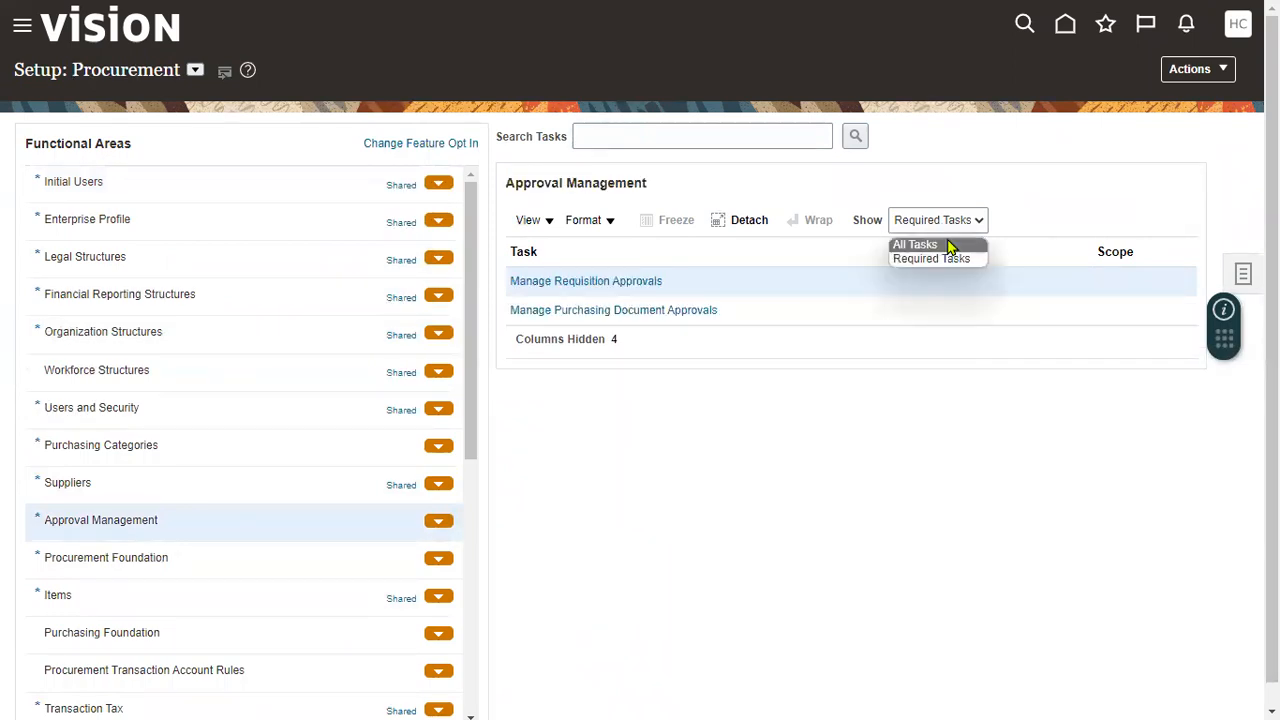
{"action": "left_click", "coordinate": [945, 243]}
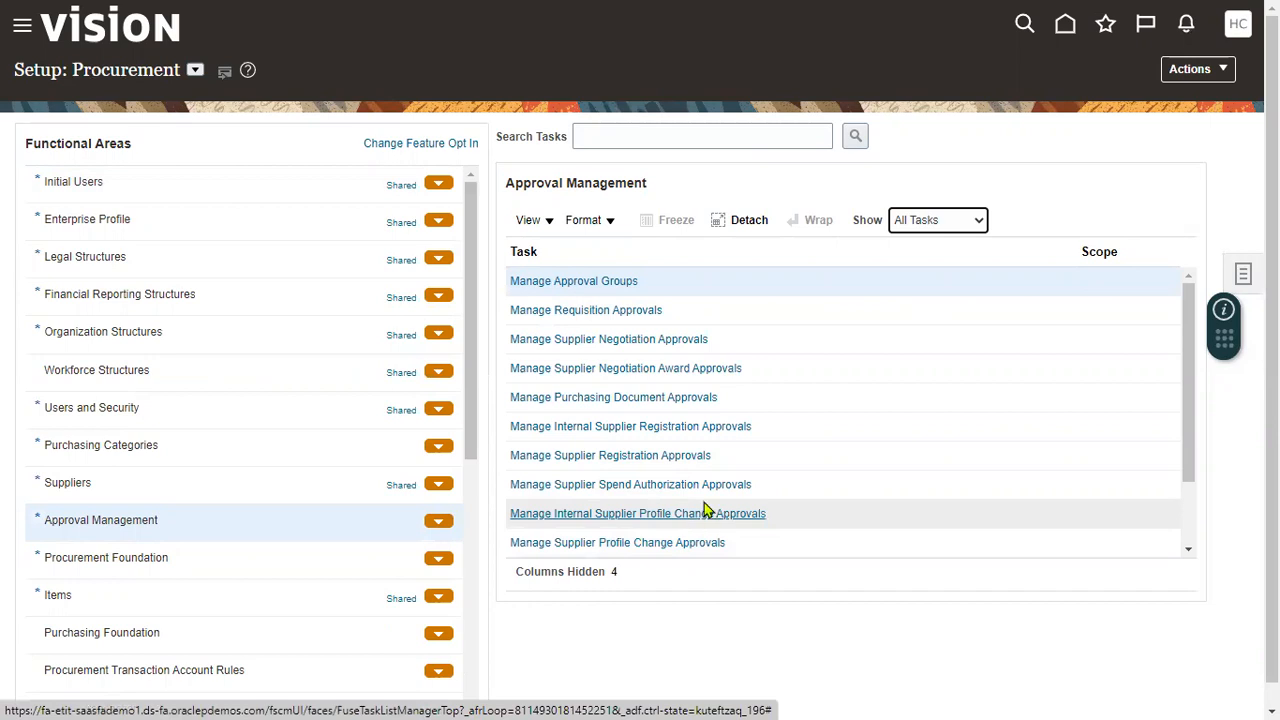
{"action": "left_click", "coordinate": [708, 430]}
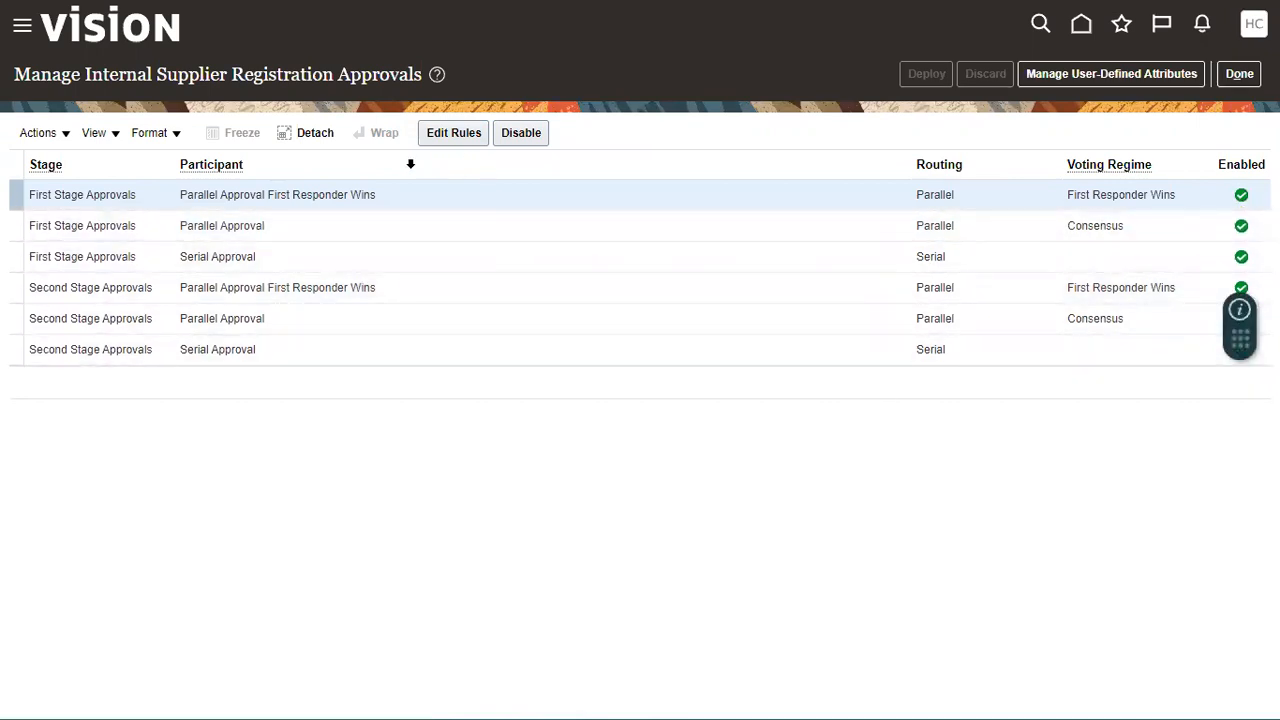
Step: Open the rules of the first-stage Parallel Approval First Responder Wins participant and examine the user type its approval action routes to
{"action": "left_click", "coordinate": [461, 140]}
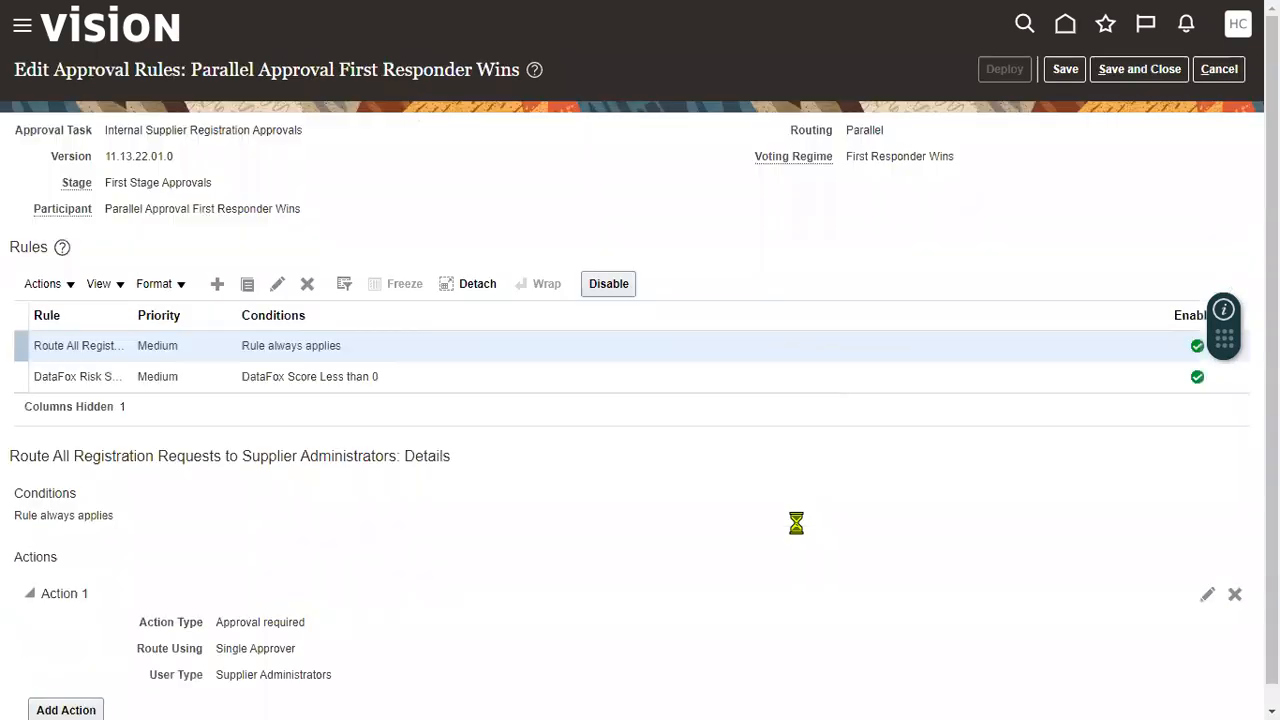
{"action": "scroll", "coordinate": [796, 523], "scroll_direction": "down", "scroll_amount": 1}
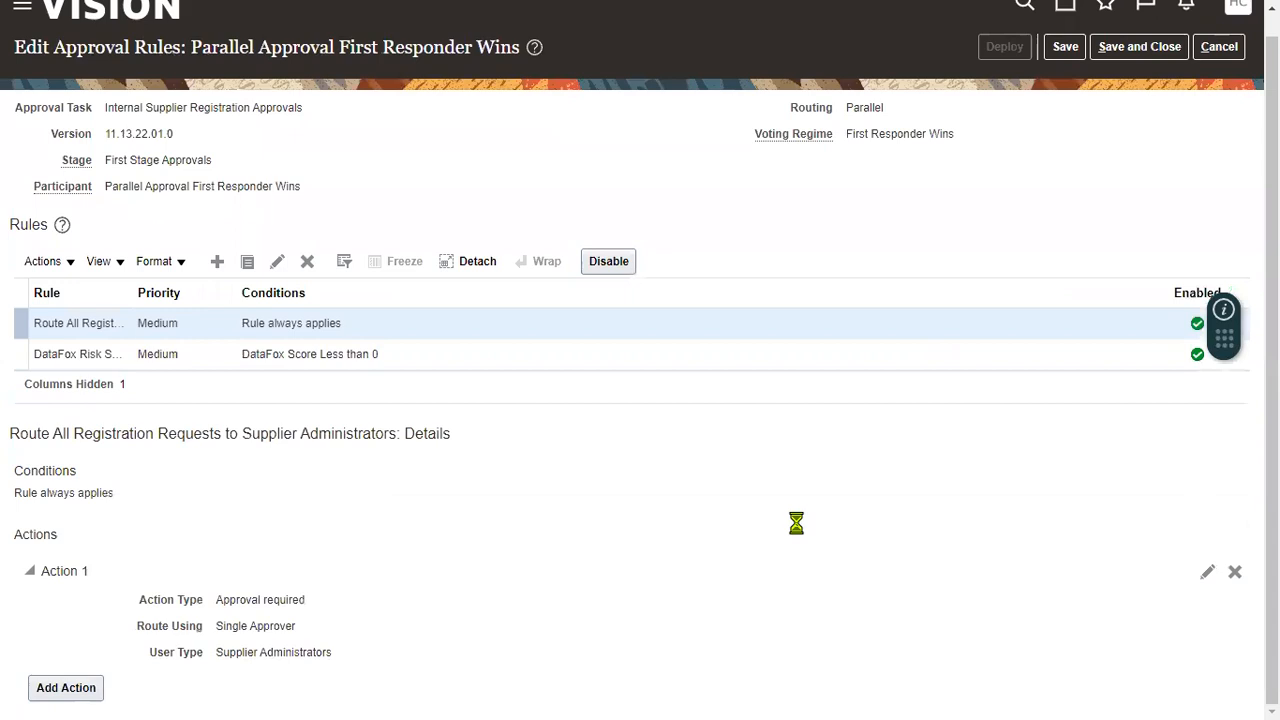
{"action": "left_click_drag", "start_coordinate": [217, 652], "coordinate": [337, 663]}
{"action": "left_click", "coordinate": [672, 624]}
{"action": "left_click_drag", "start_coordinate": [218, 652], "coordinate": [338, 651]}
{"action": "left_click", "coordinate": [1070, 632]}
{"action": "scroll", "coordinate": [1172, 80], "scroll_direction": "up", "scroll_amount": 1}
Step: Sign out of the implementation account and sign in as the procurement manager with the saved user name and password
{"action": "left_click", "coordinate": [1238, 23]}
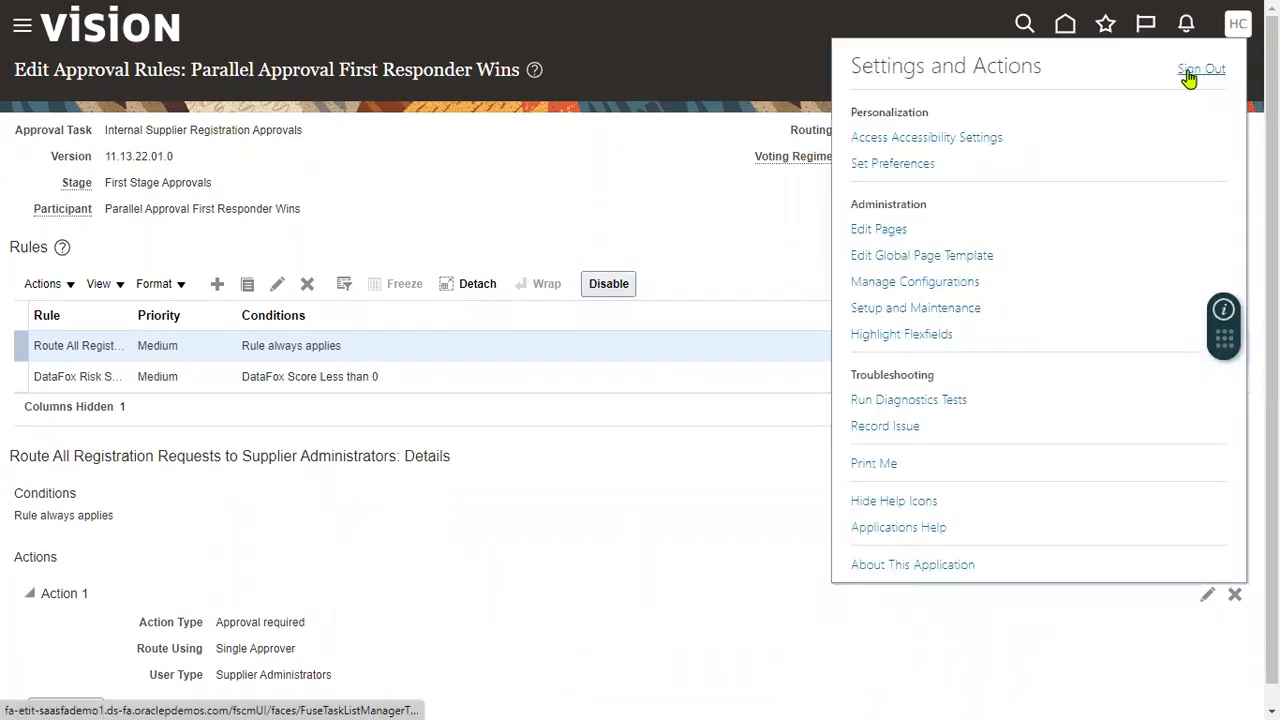
{"action": "left_click", "coordinate": [1192, 72]}
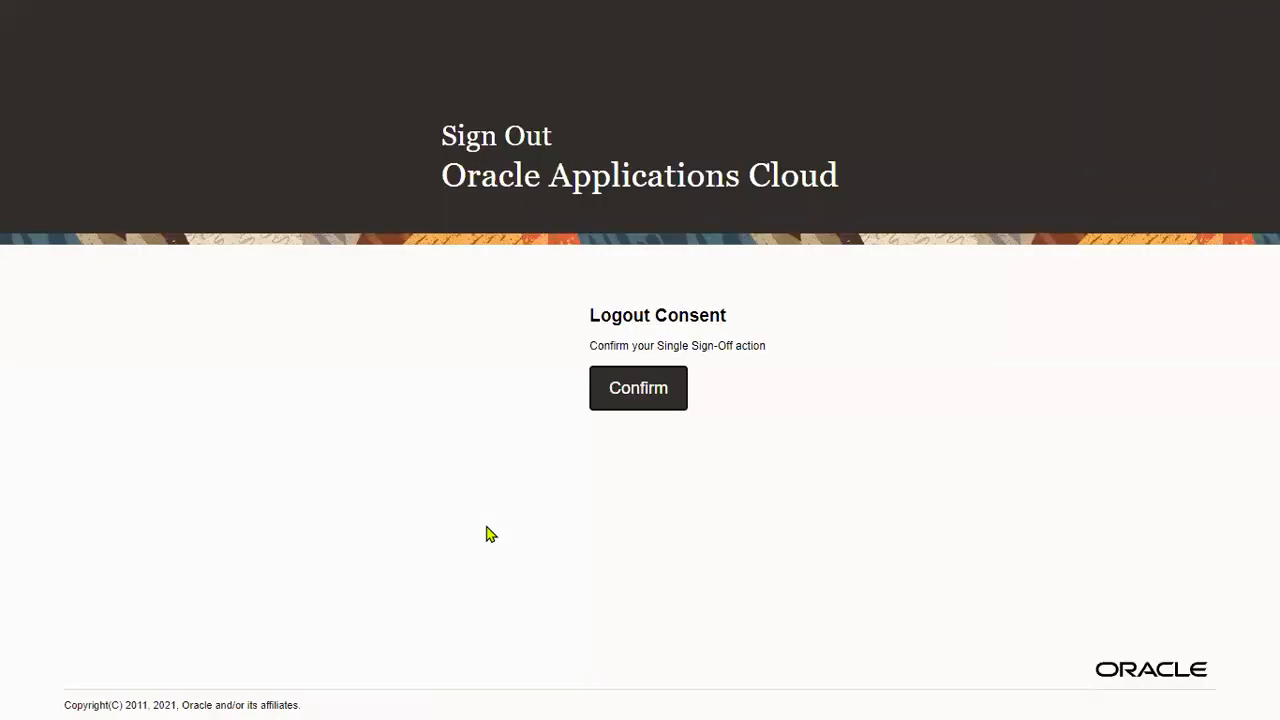
{"action": "left_click", "coordinate": [630, 392]}
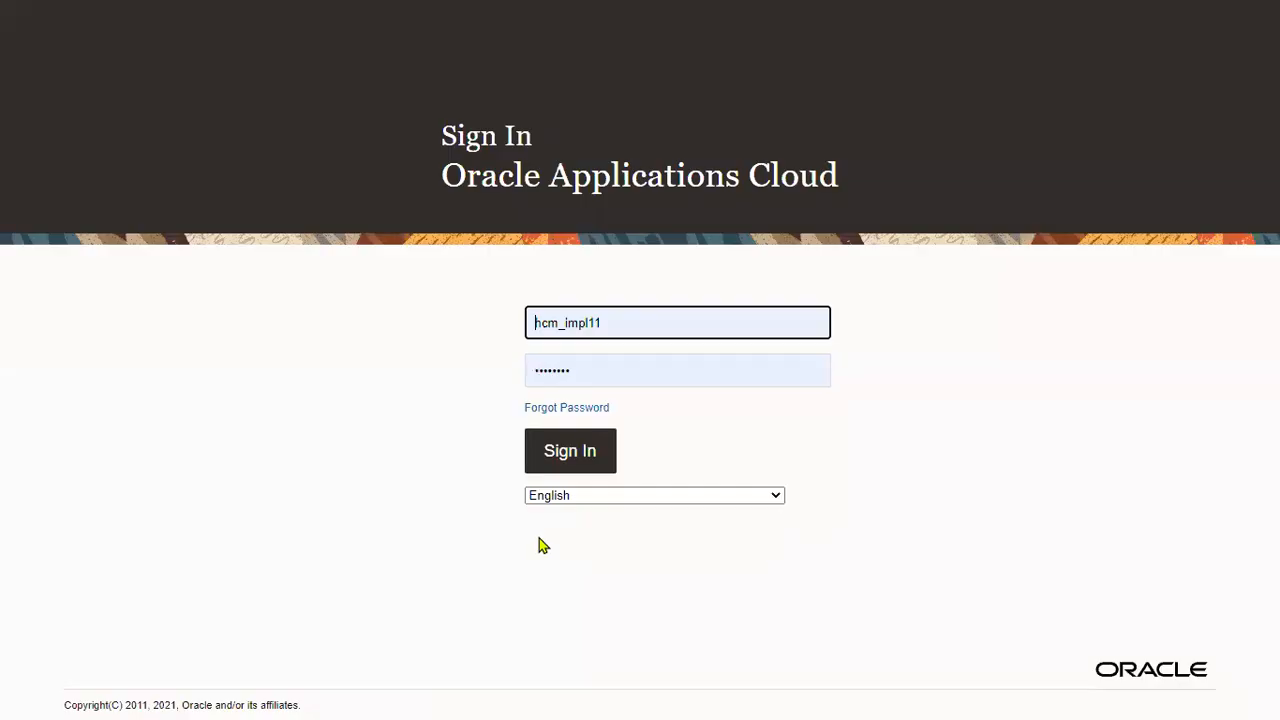
{"action": "double_click", "coordinate": [631, 307]}
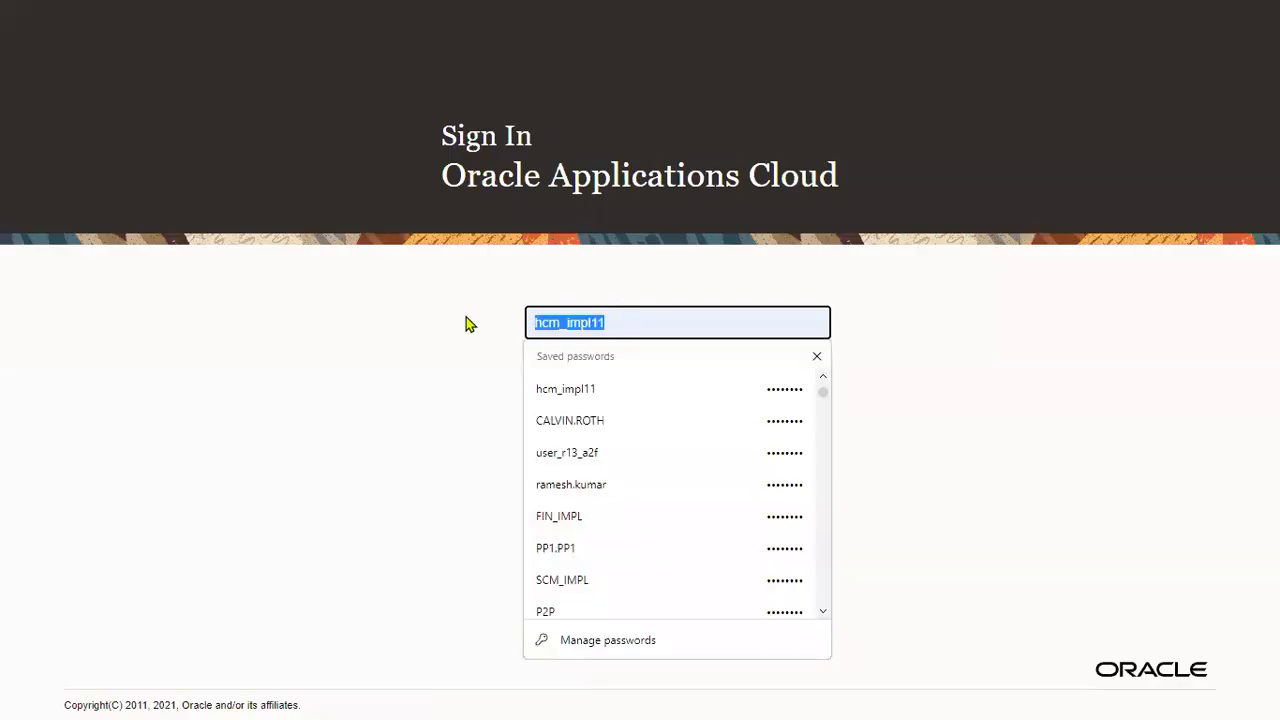
{"action": "left_click", "coordinate": [596, 420]}
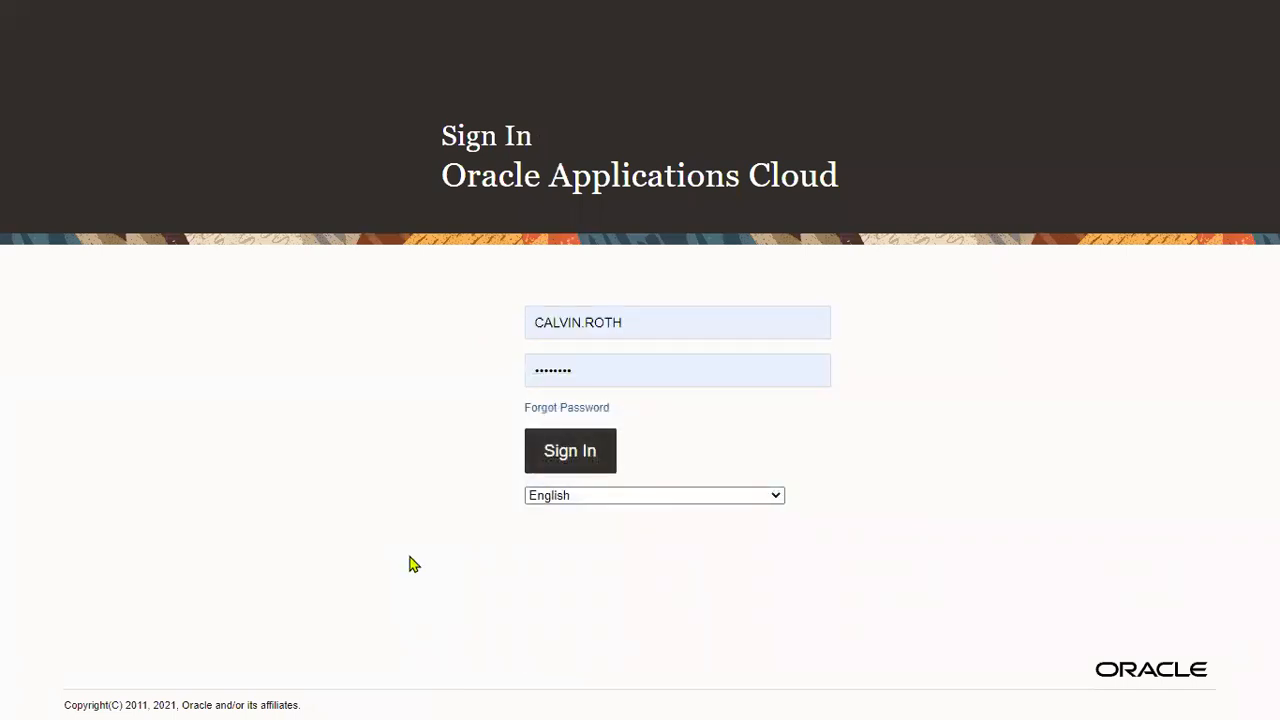
{"action": "key", "text": "Return"}
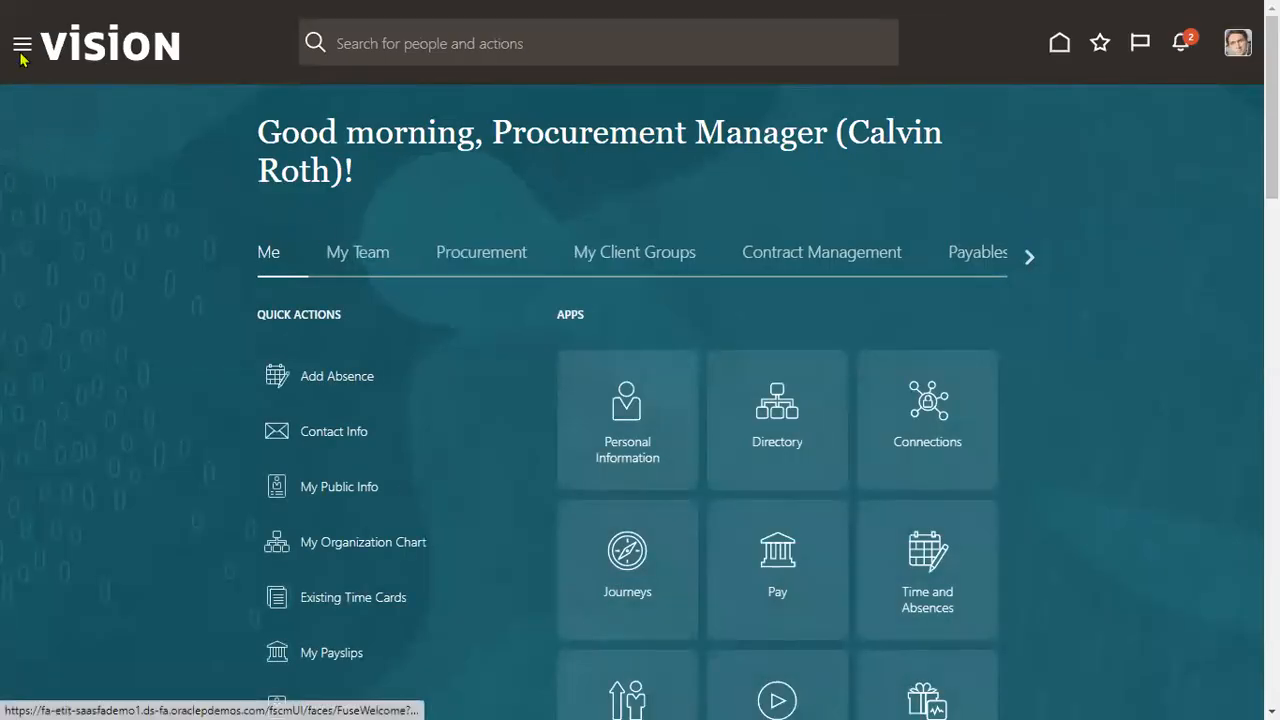
Step: Check the notifications for the status of the Vendor A supplier profile change request
{"action": "left_click", "coordinate": [1184, 52]}
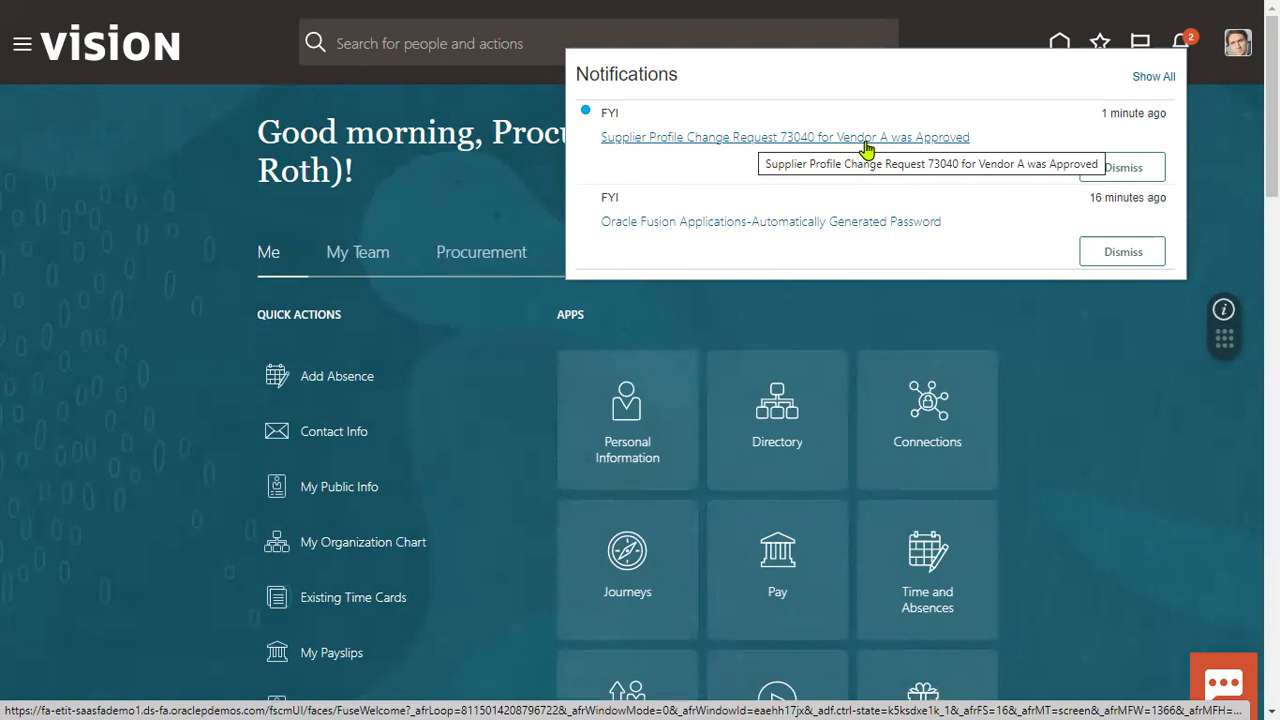
{"action": "left_click", "coordinate": [775, 140]}
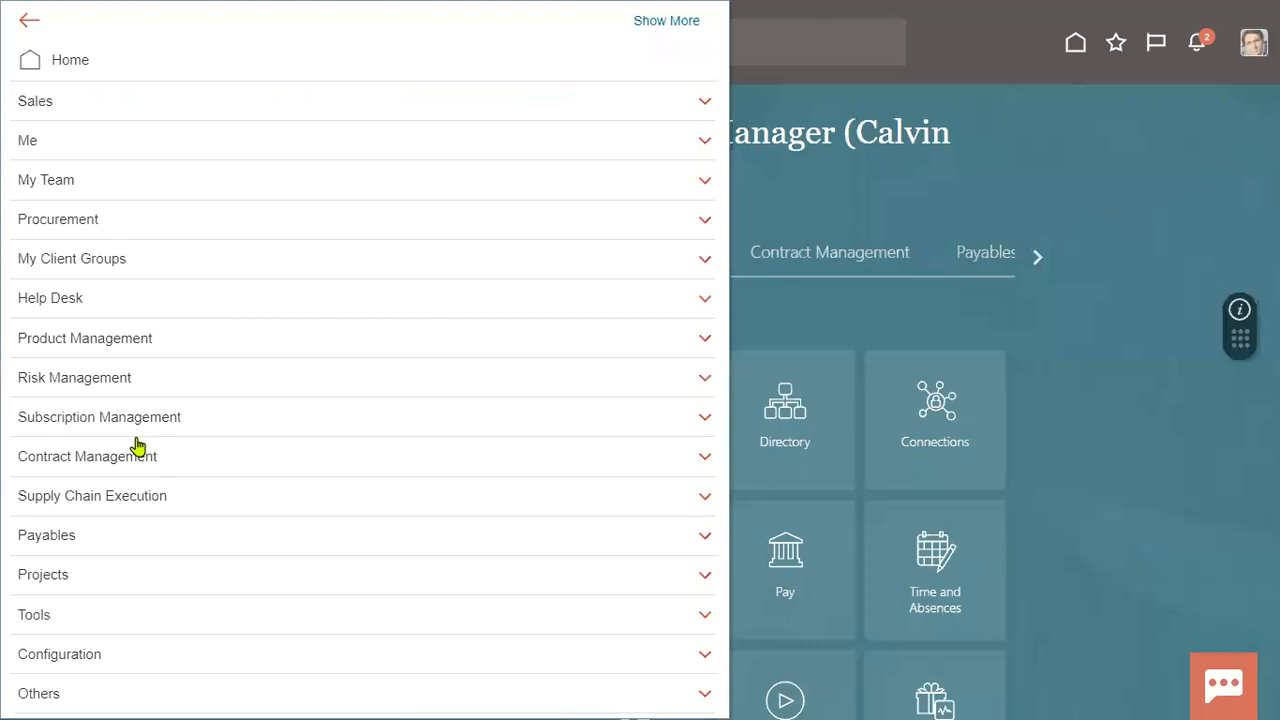
Step: Open the Suppliers work area under Procurement and go to Manage Suppliers
{"action": "left_click", "coordinate": [97, 222]}
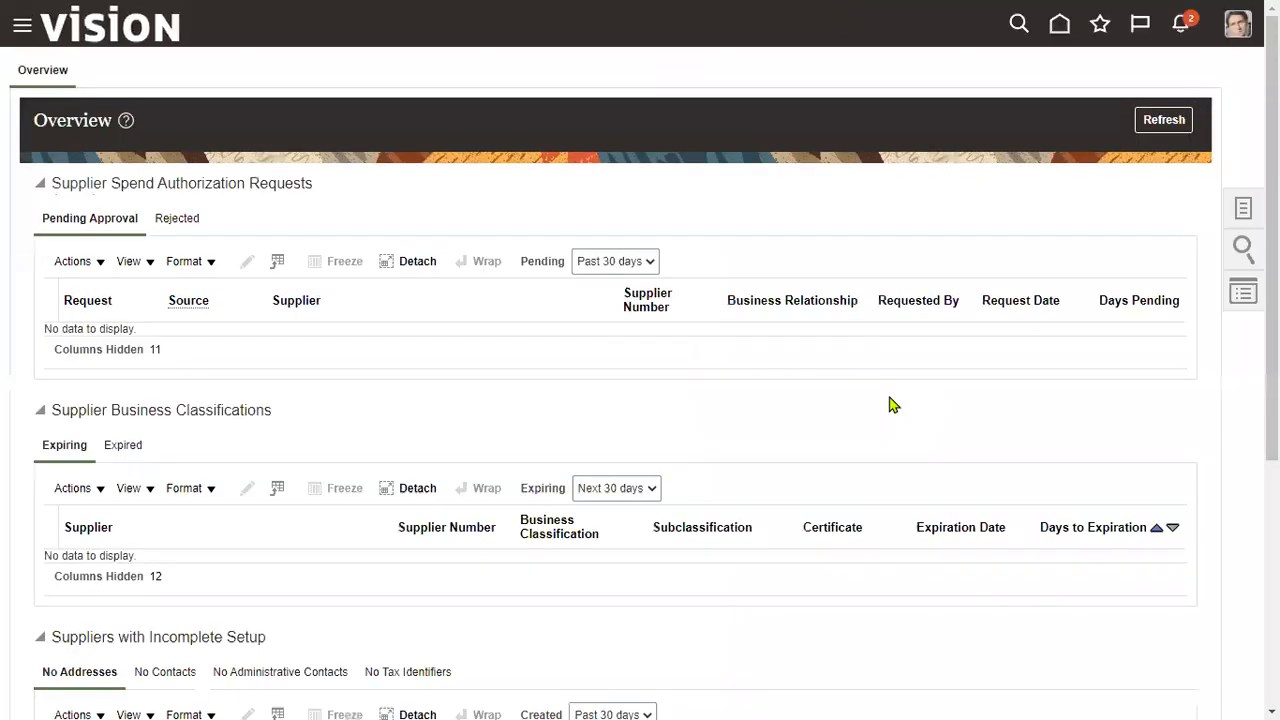
{"action": "left_click", "coordinate": [1238, 209]}
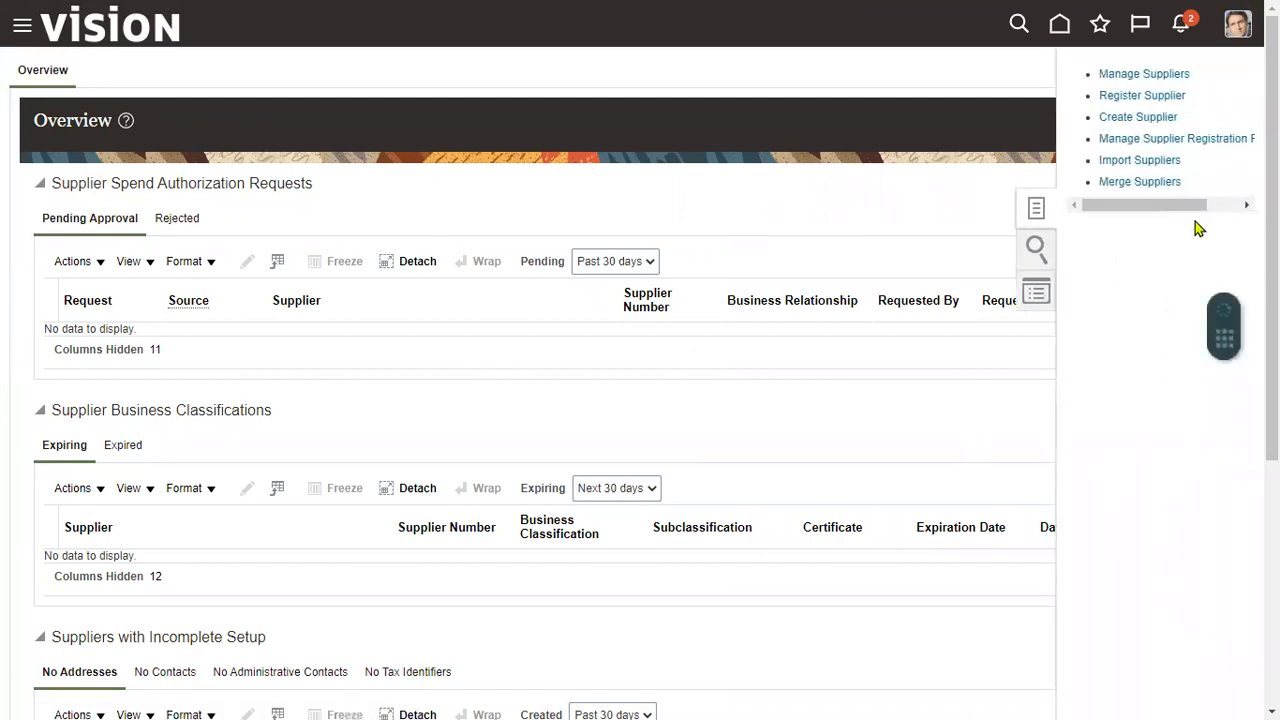
{"action": "left_click", "coordinate": [1150, 77]}
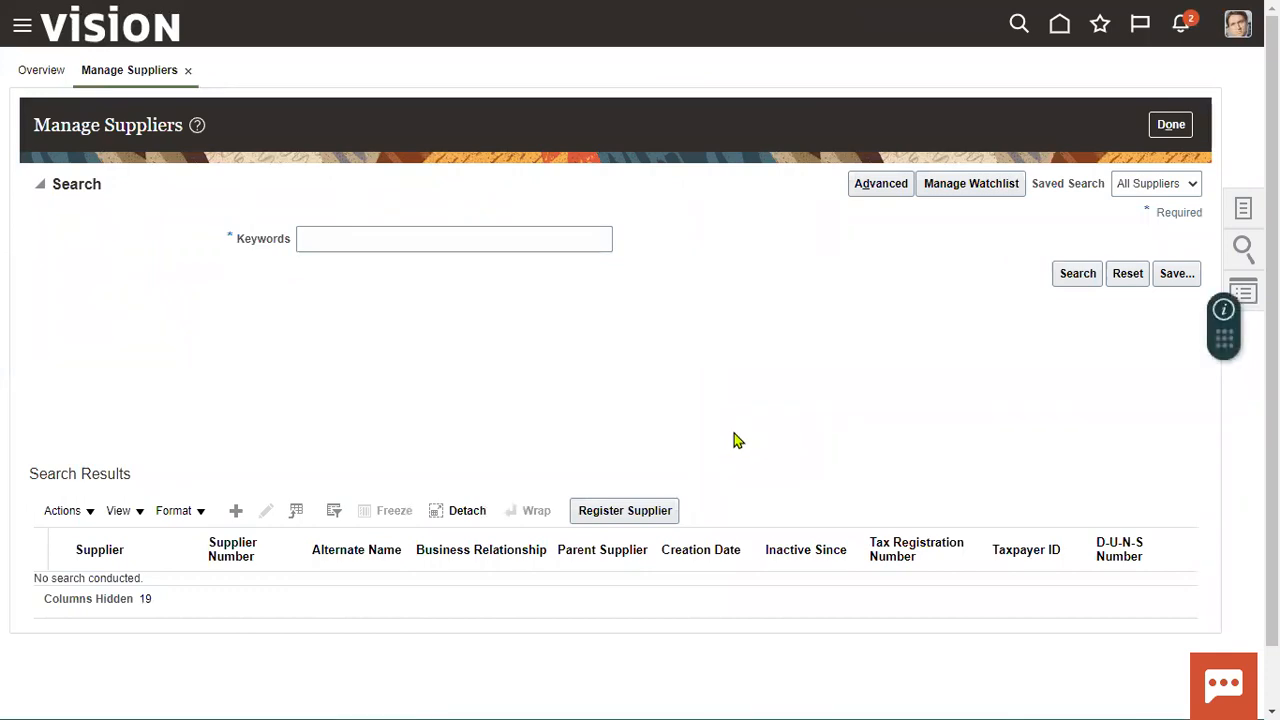
Step: Search the suppliers for Vendor A, open the record for editing and show its sites
{"action": "left_click", "coordinate": [442, 238]}
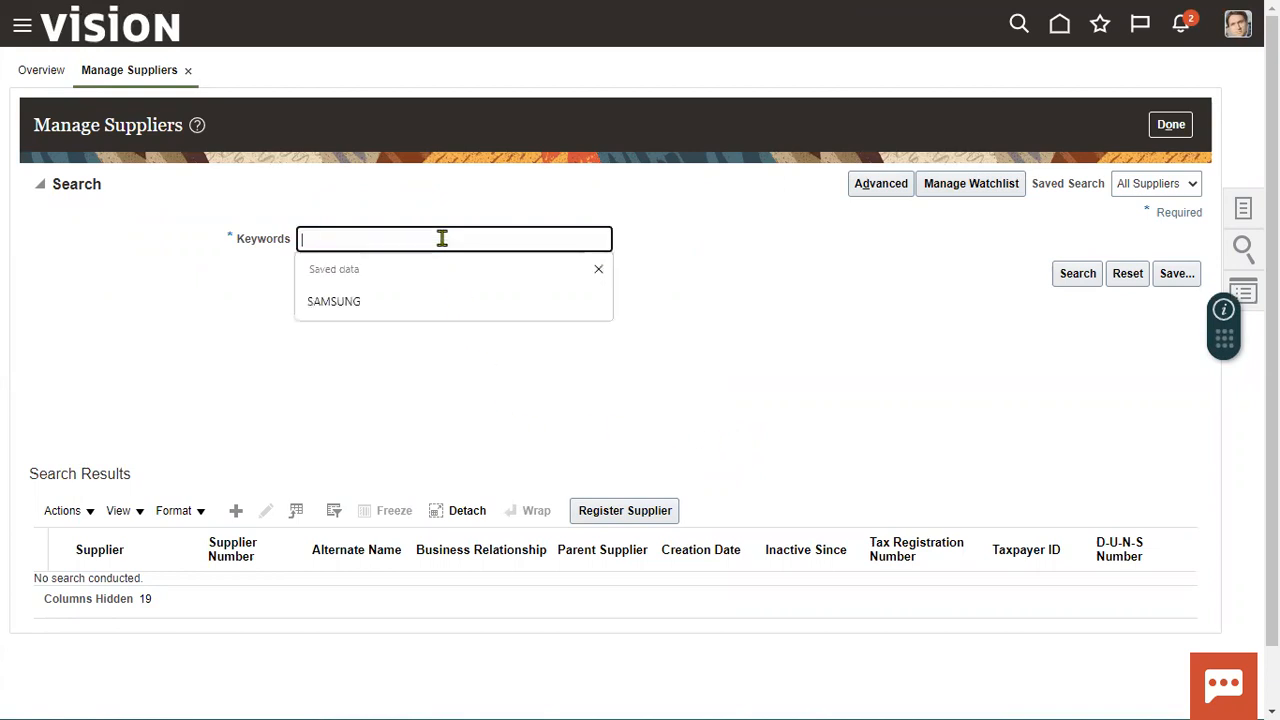
{"action": "type", "text": "Vendor A"}
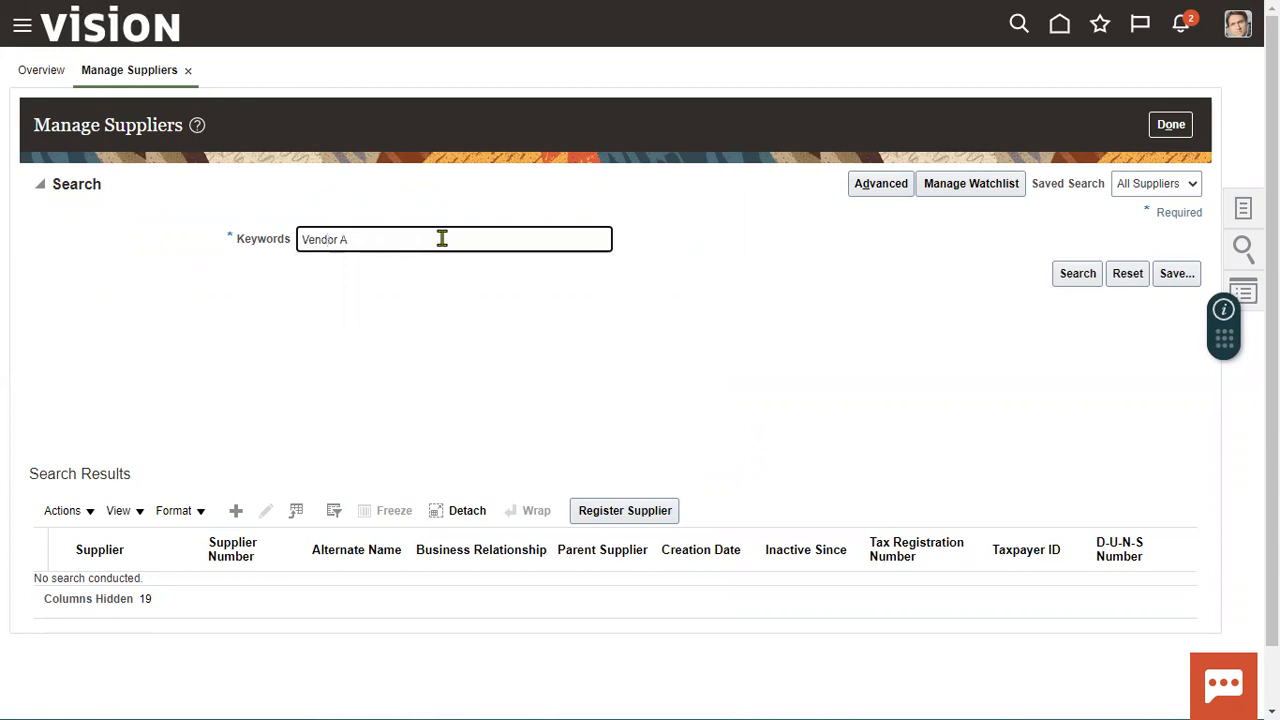
{"action": "key", "text": "Return"}
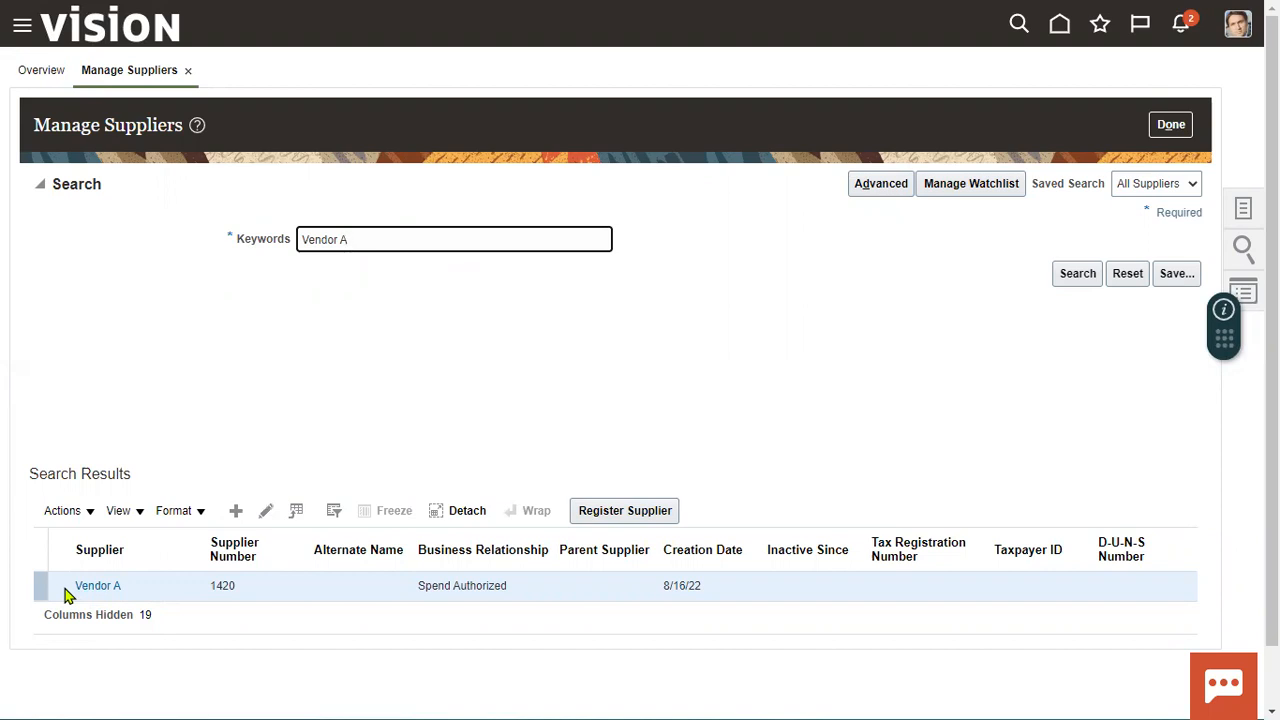
{"action": "left_click", "coordinate": [152, 592]}
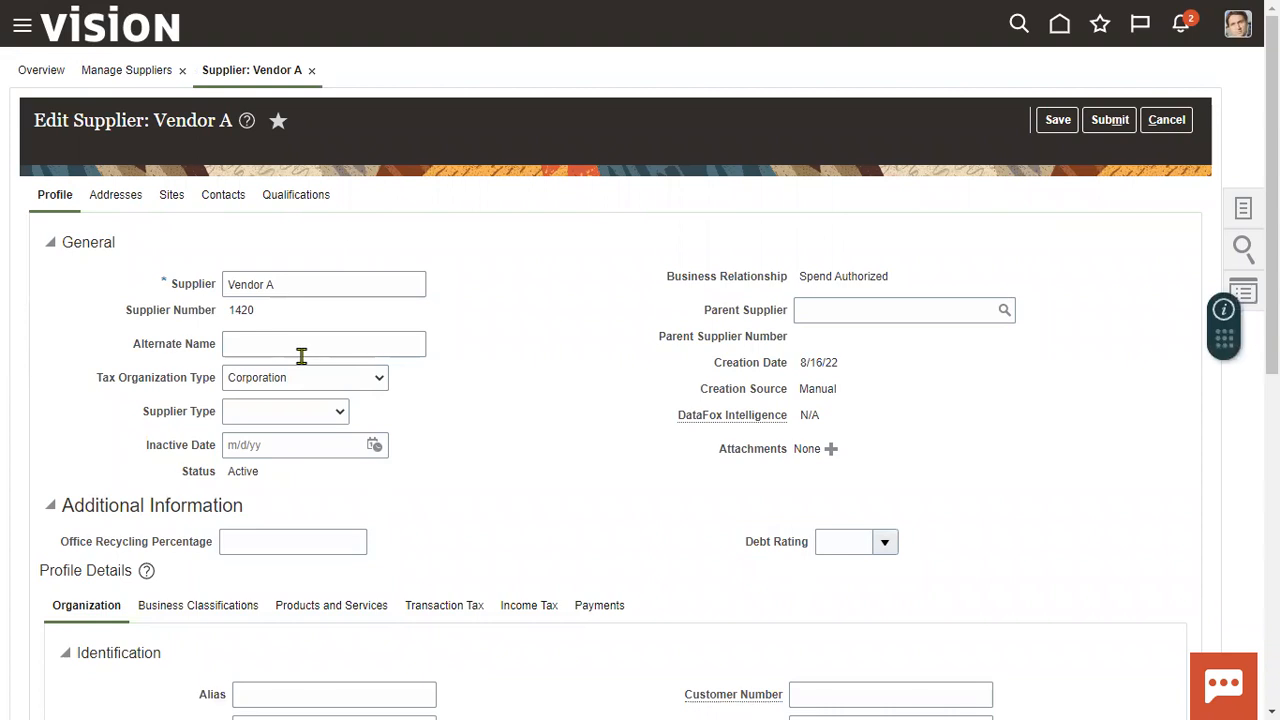
{"action": "left_click", "coordinate": [174, 199]}
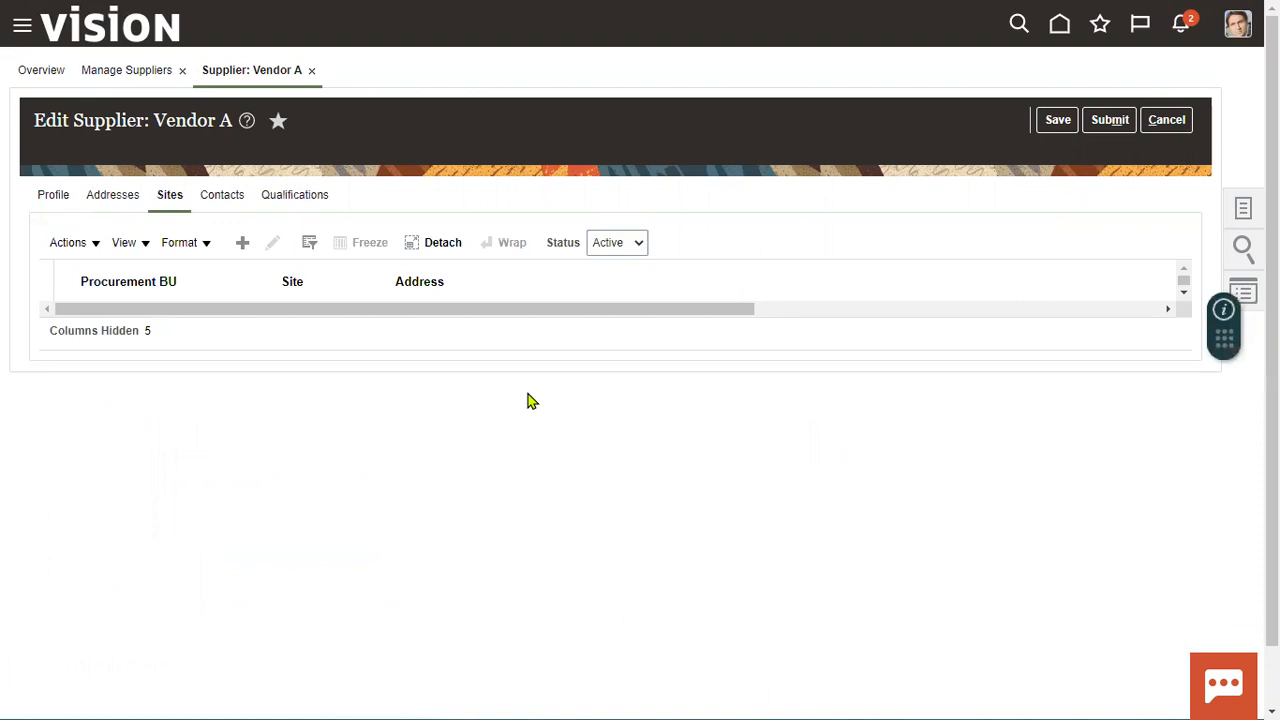
Step: Create and save a site named Vendor A Site for US1 Business Unit at Vendor Address, with the purposes Purchasing and Pay
{"action": "left_click", "coordinate": [238, 246]}
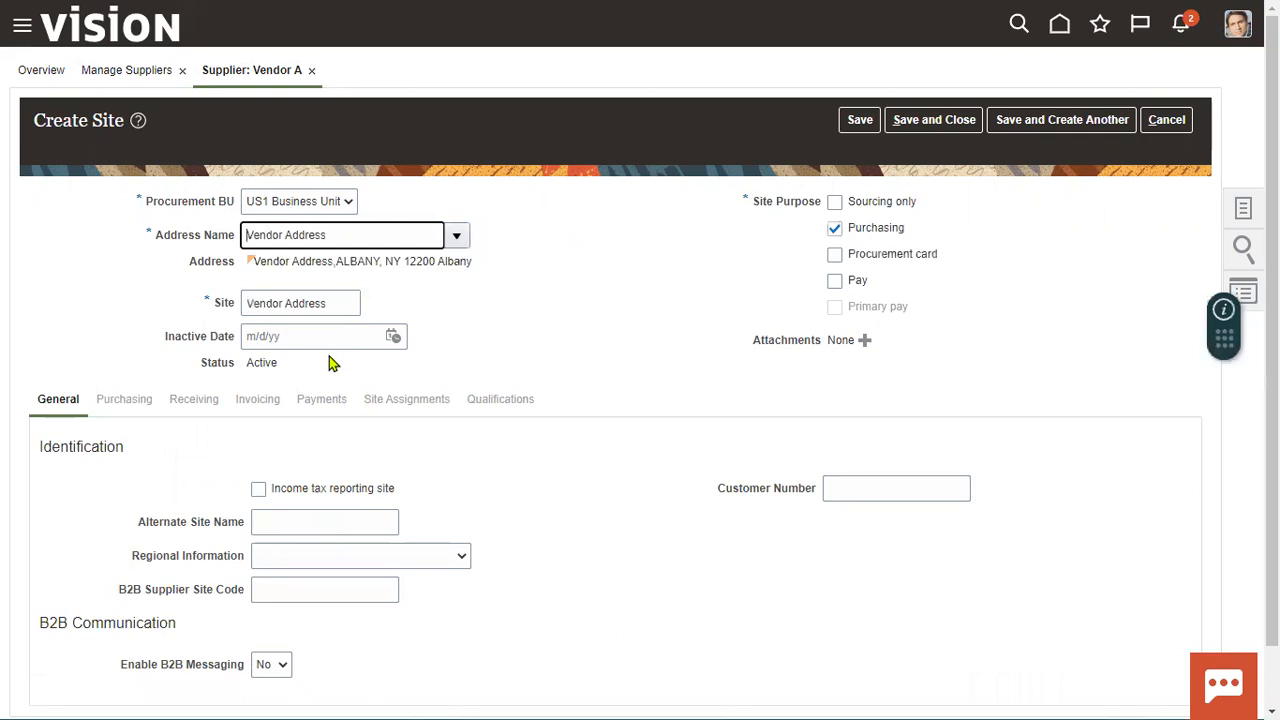
{"action": "left_click", "coordinate": [285, 303]}
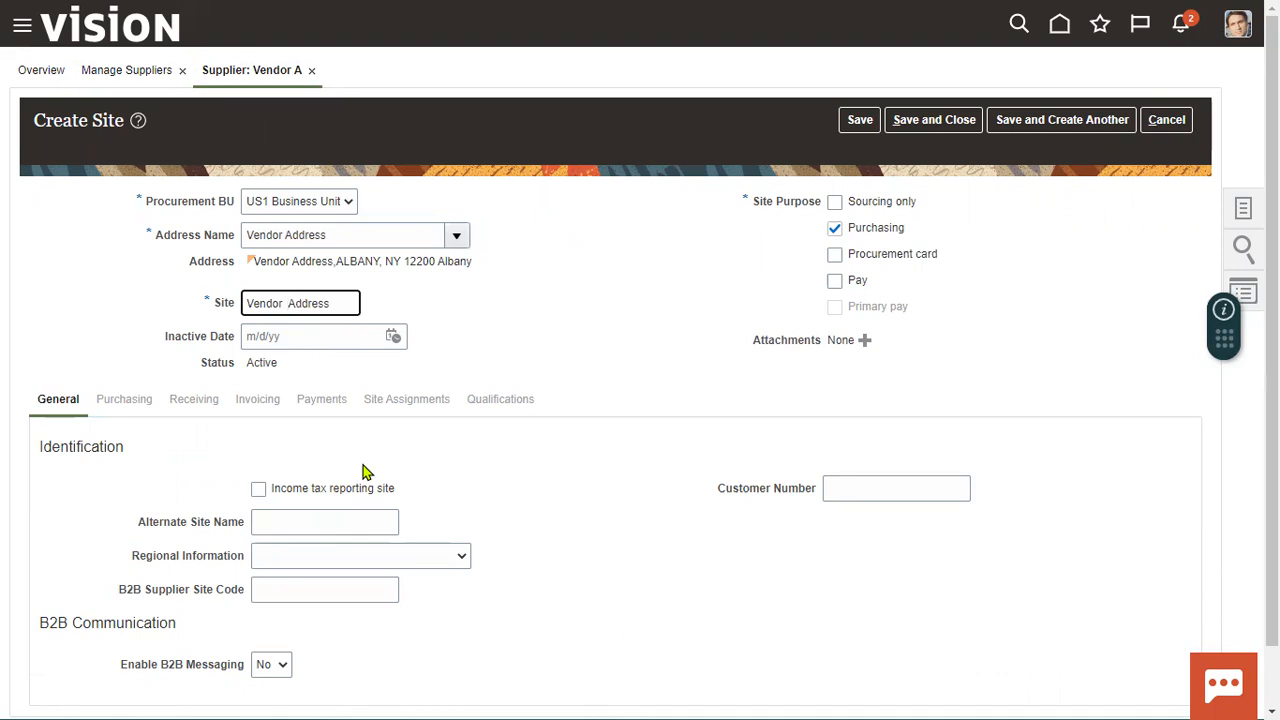
{"action": "key", "text": "Delete"}
{"action": "key", "text": "Delete"}
{"action": "left_click", "coordinate": [853, 283]}
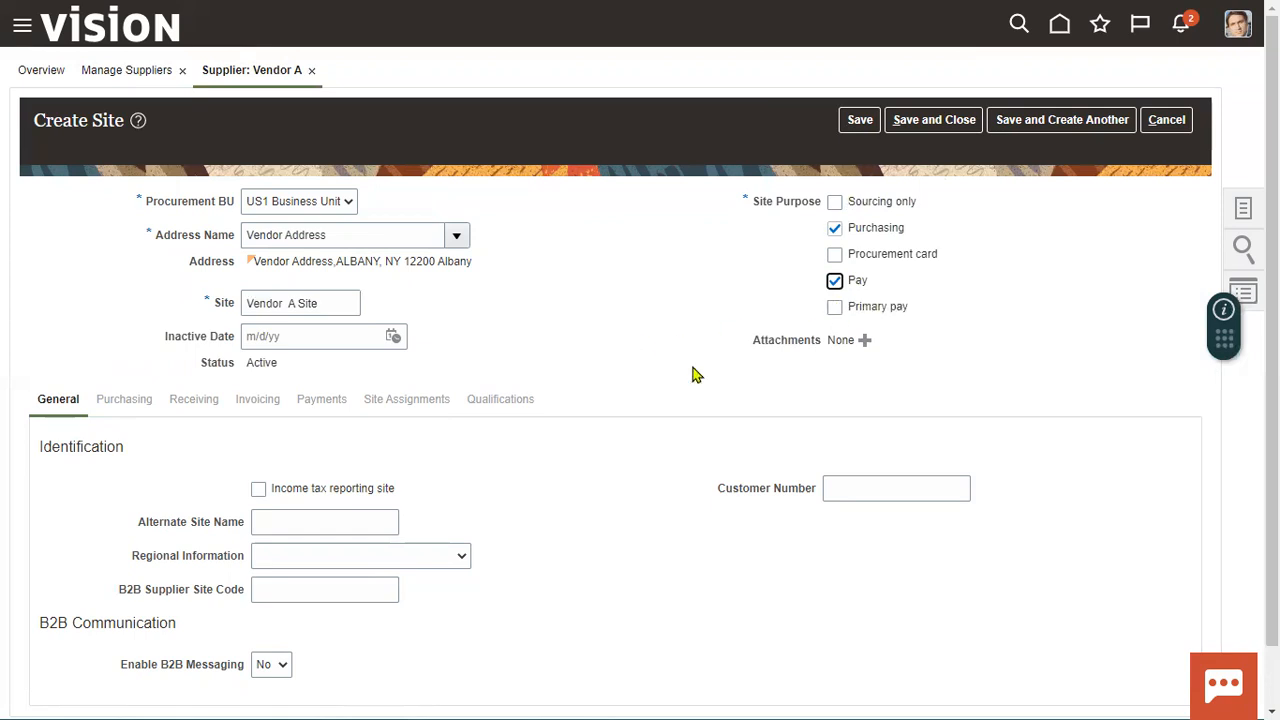
{"action": "left_click", "coordinate": [858, 120]}
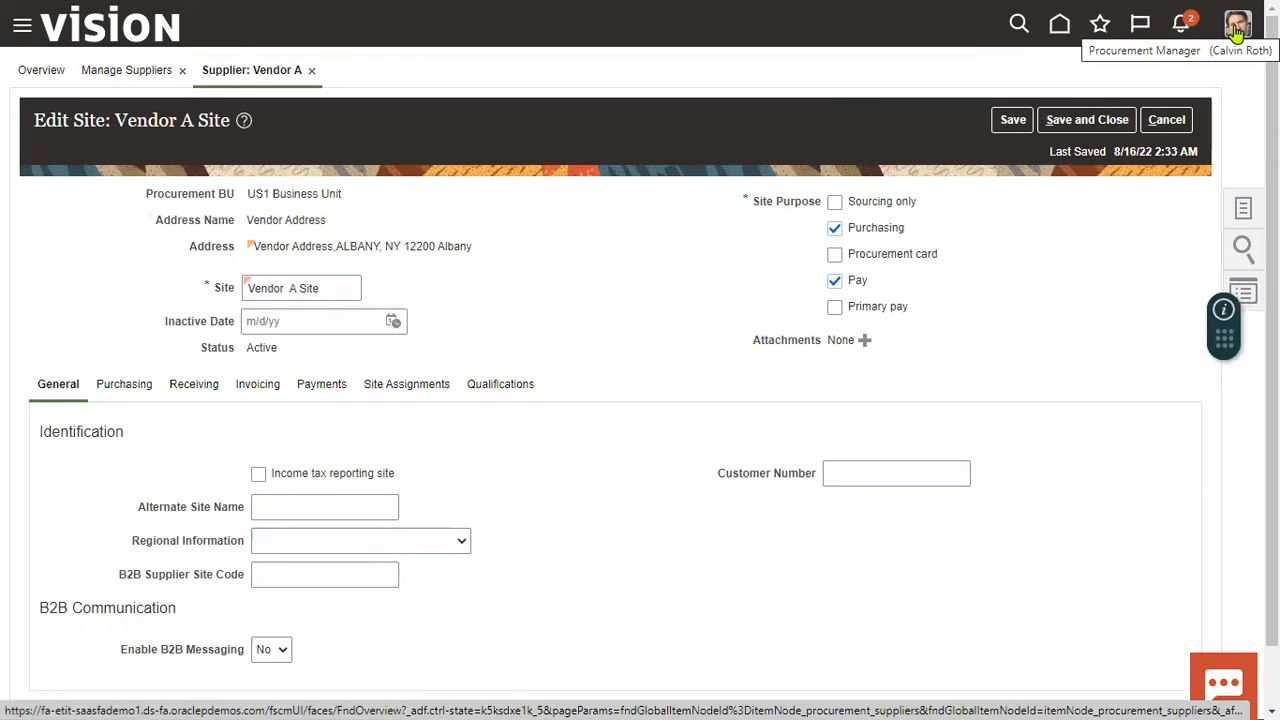
Step: Autocreate the site assignments for Vendor A Site, save and close the site, and submit the Vendor A changes
{"action": "left_click", "coordinate": [398, 392]}
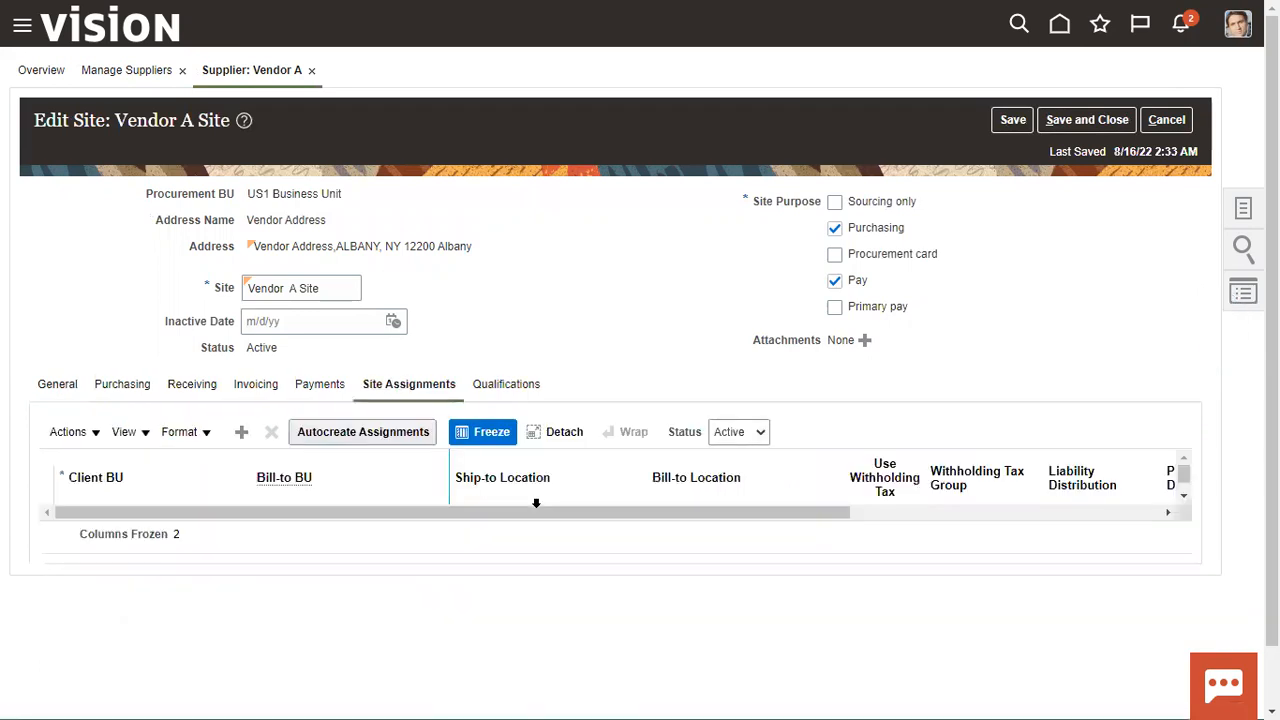
{"action": "left_click", "coordinate": [314, 433]}
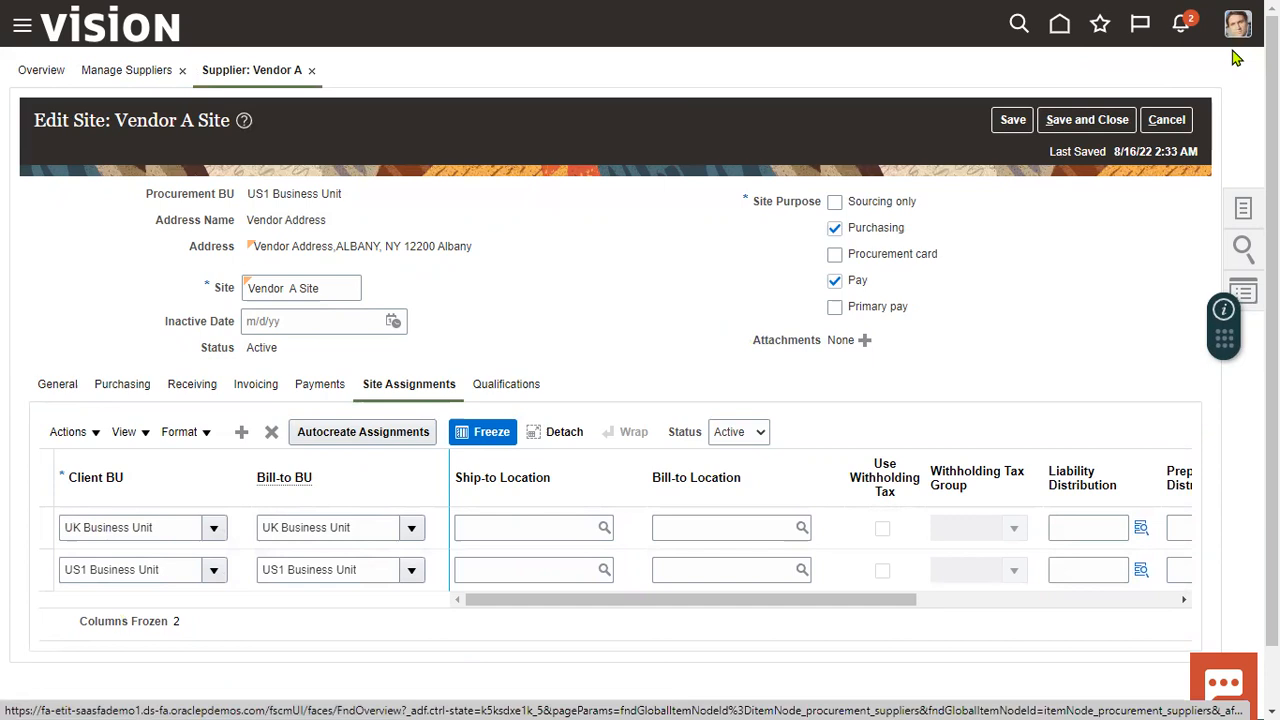
{"action": "left_click", "coordinate": [1018, 120]}
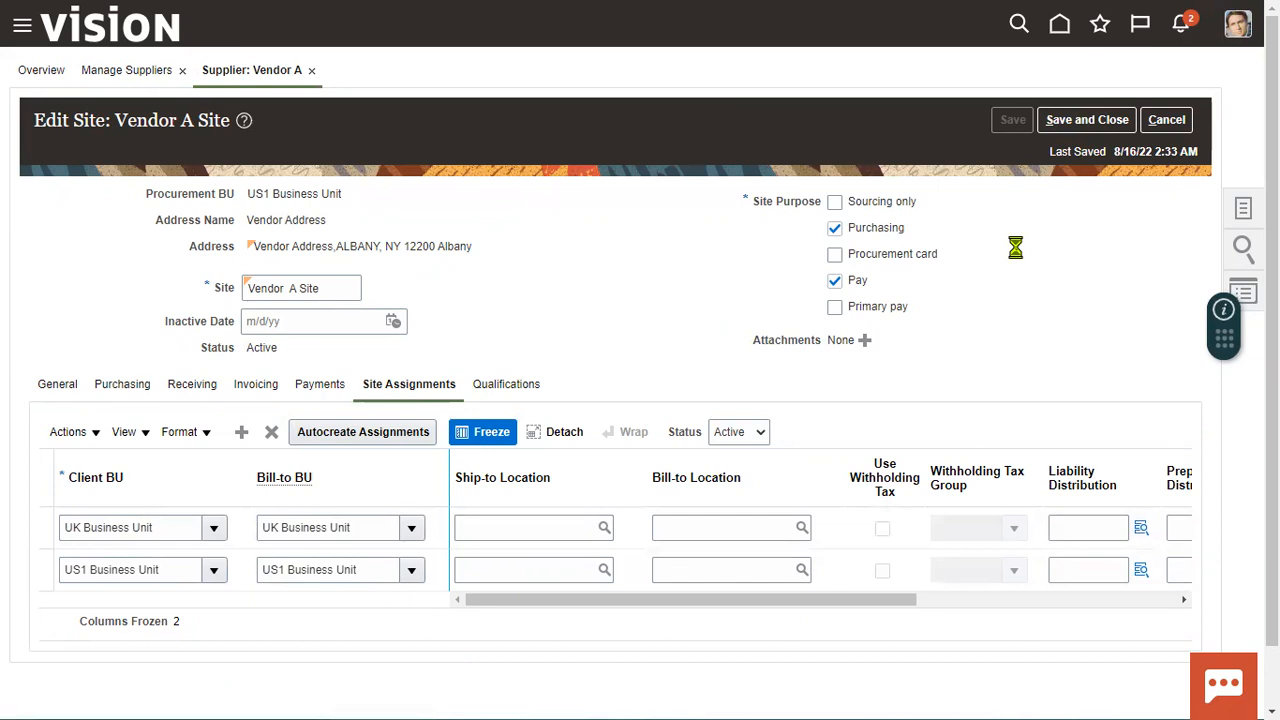
{"action": "left_click", "coordinate": [1066, 122]}
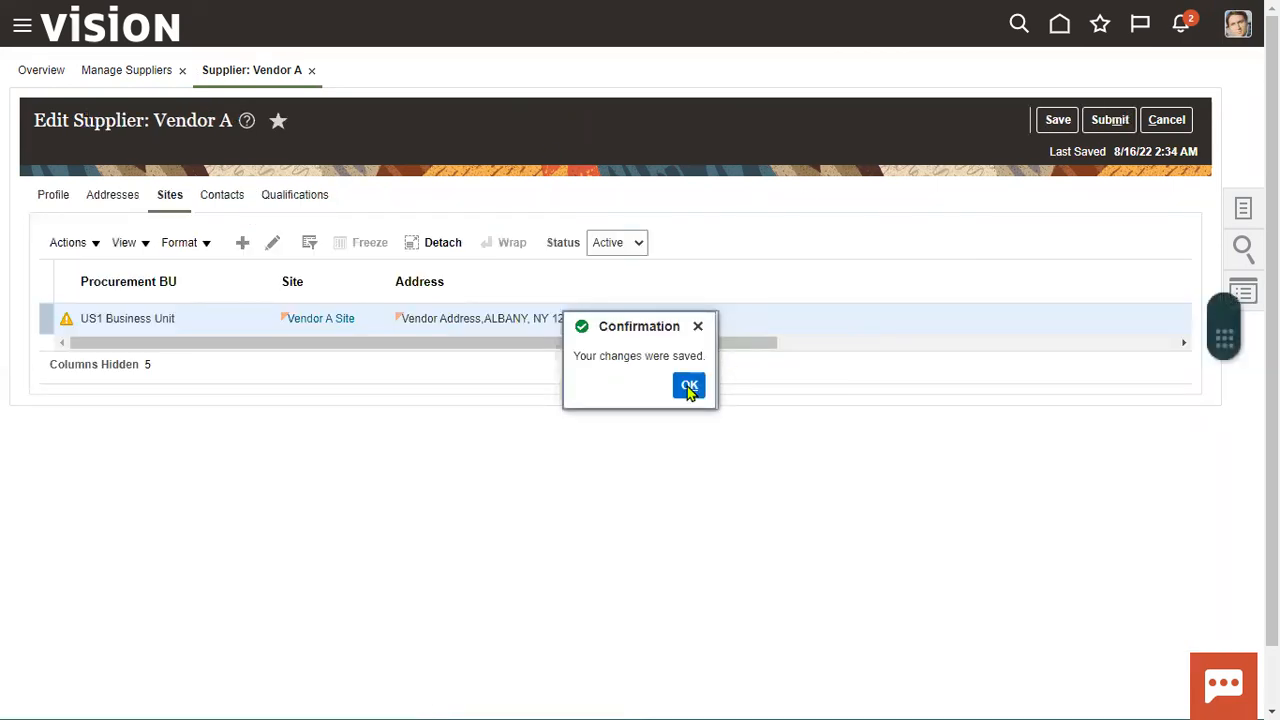
{"action": "left_click", "coordinate": [1109, 120]}
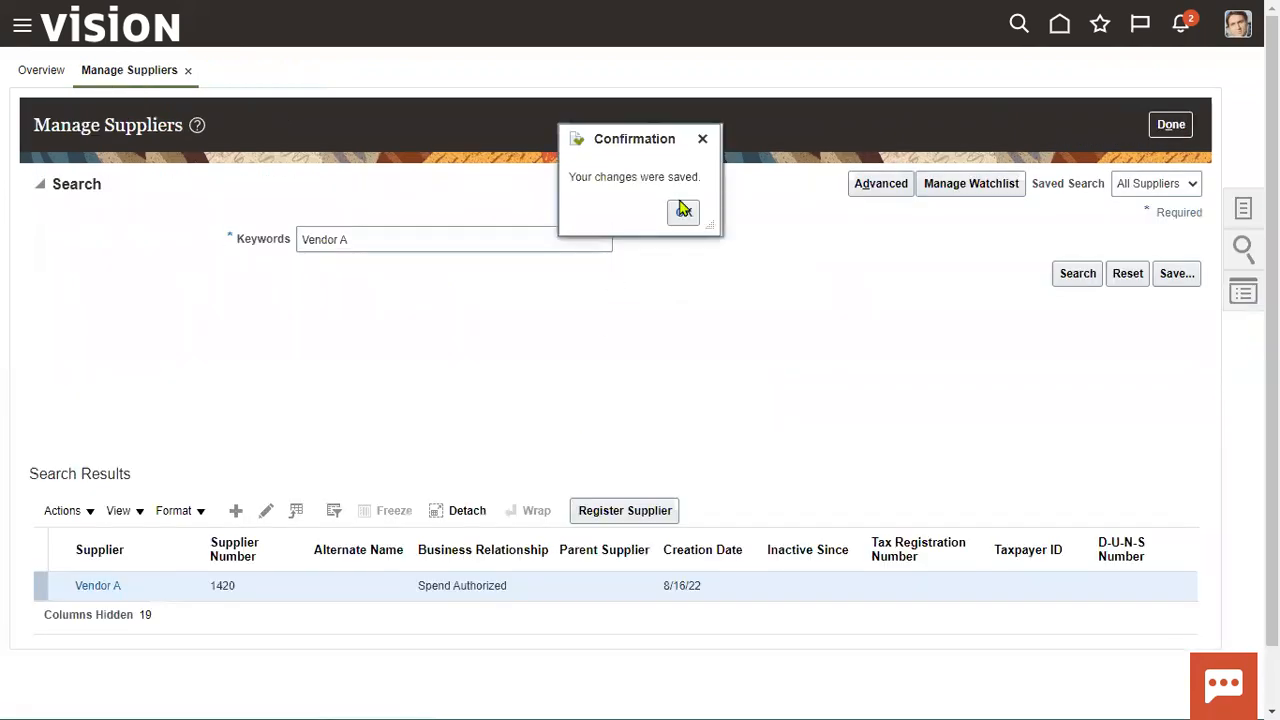
{"action": "left_click", "coordinate": [683, 214]}
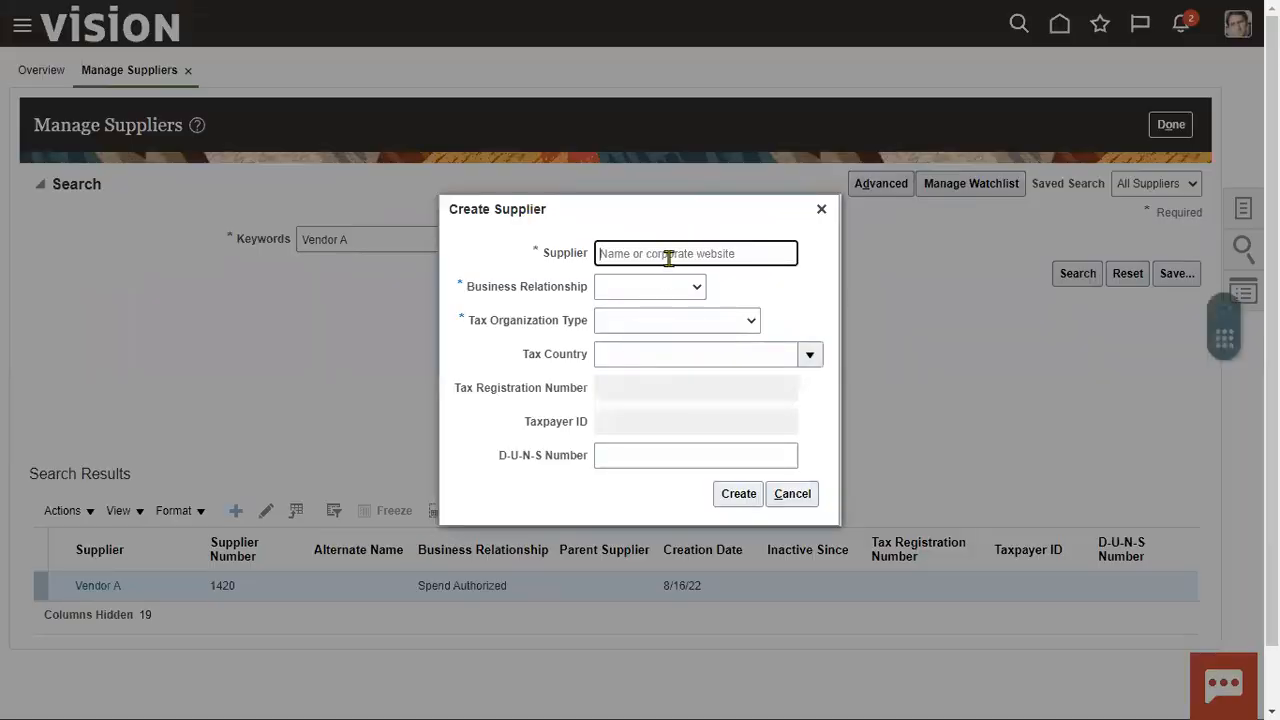
Step: Create the supplier Vendor B with business relationship Spend Authorized and tax organization type Corporation
{"action": "type", "text": "Vendor"}
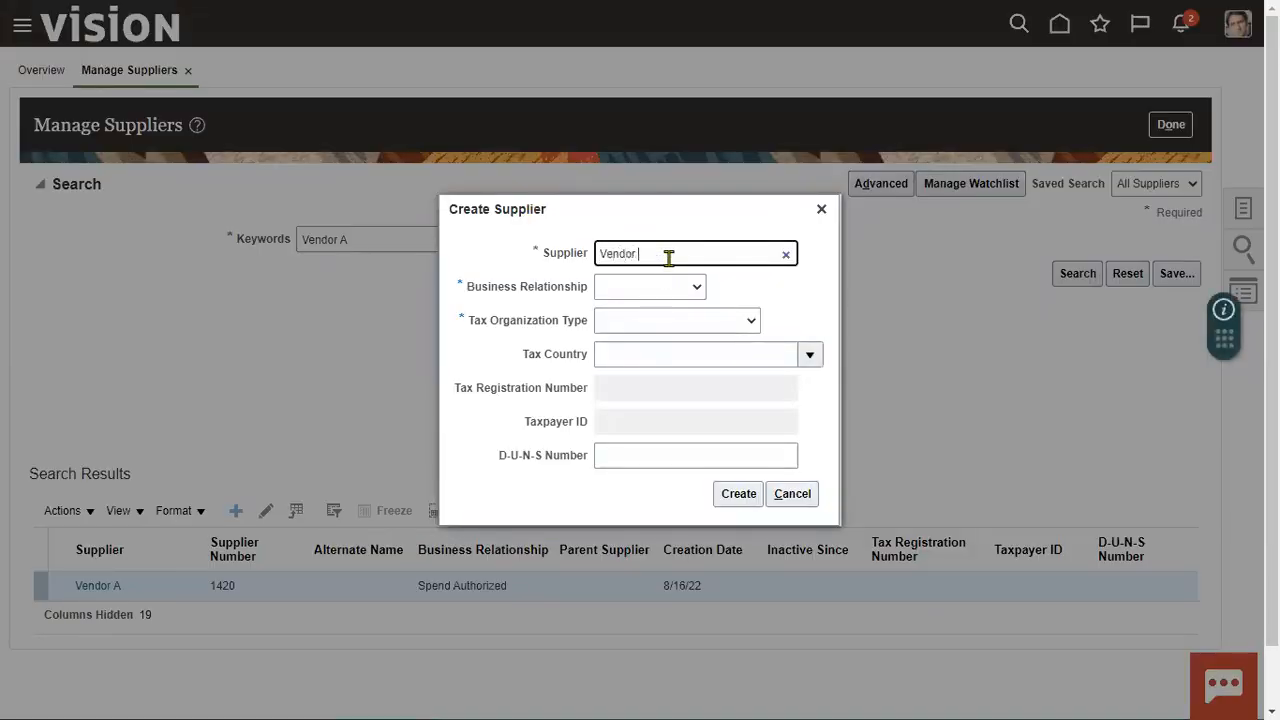
{"action": "type", "text": " B"}
{"action": "key", "text": "Tab"}
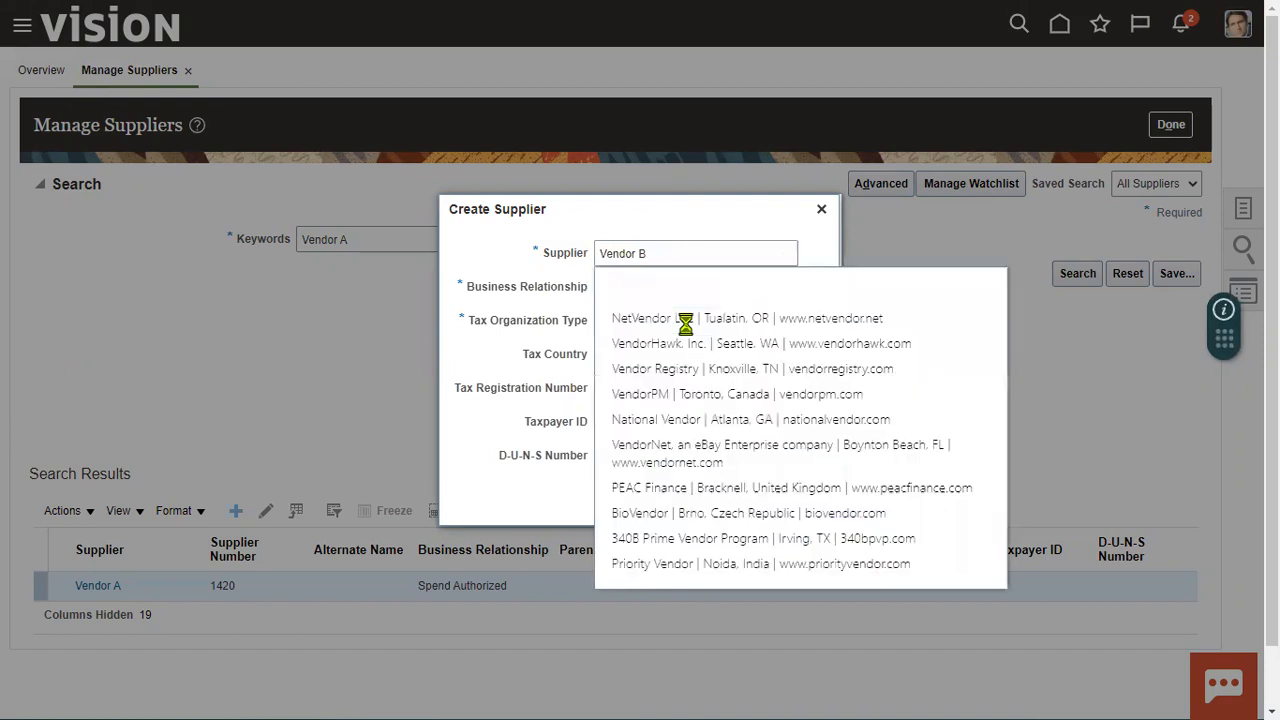
{"action": "left_click", "coordinate": [556, 294]}
{"action": "left_click", "coordinate": [615, 290]}
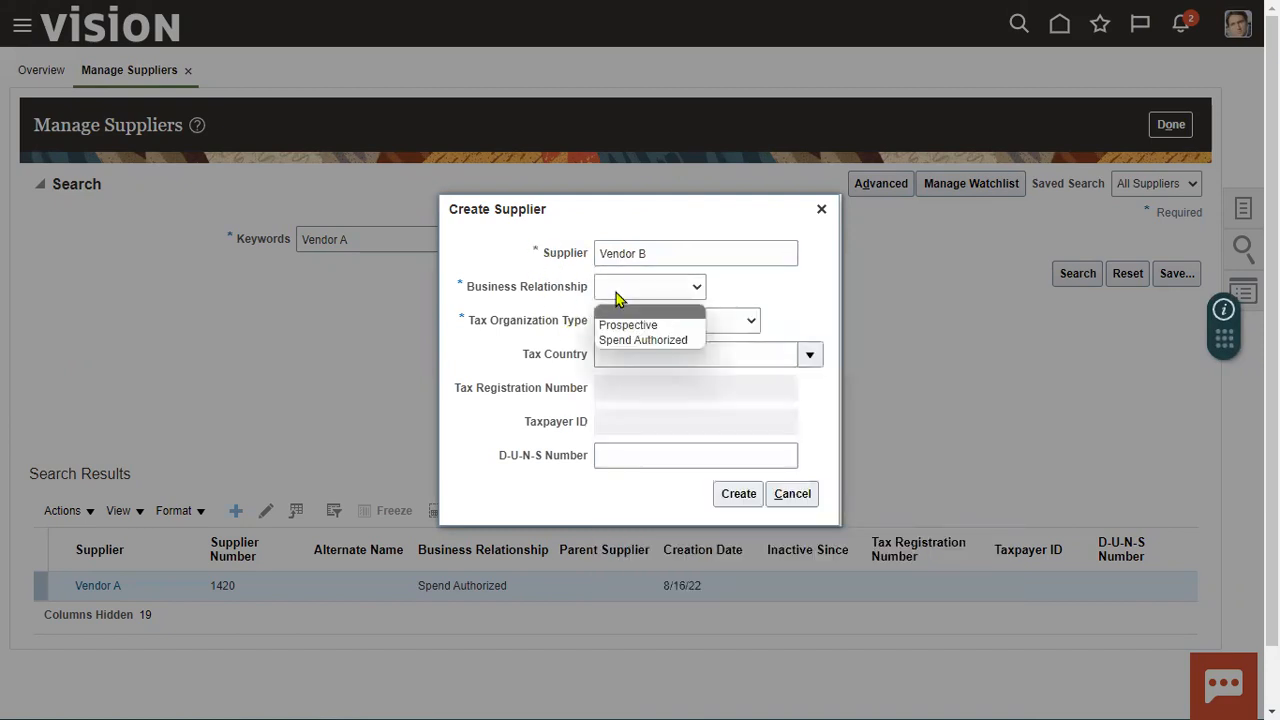
{"action": "left_click", "coordinate": [622, 341]}
{"action": "left_click", "coordinate": [651, 321]}
{"action": "left_click", "coordinate": [640, 358]}
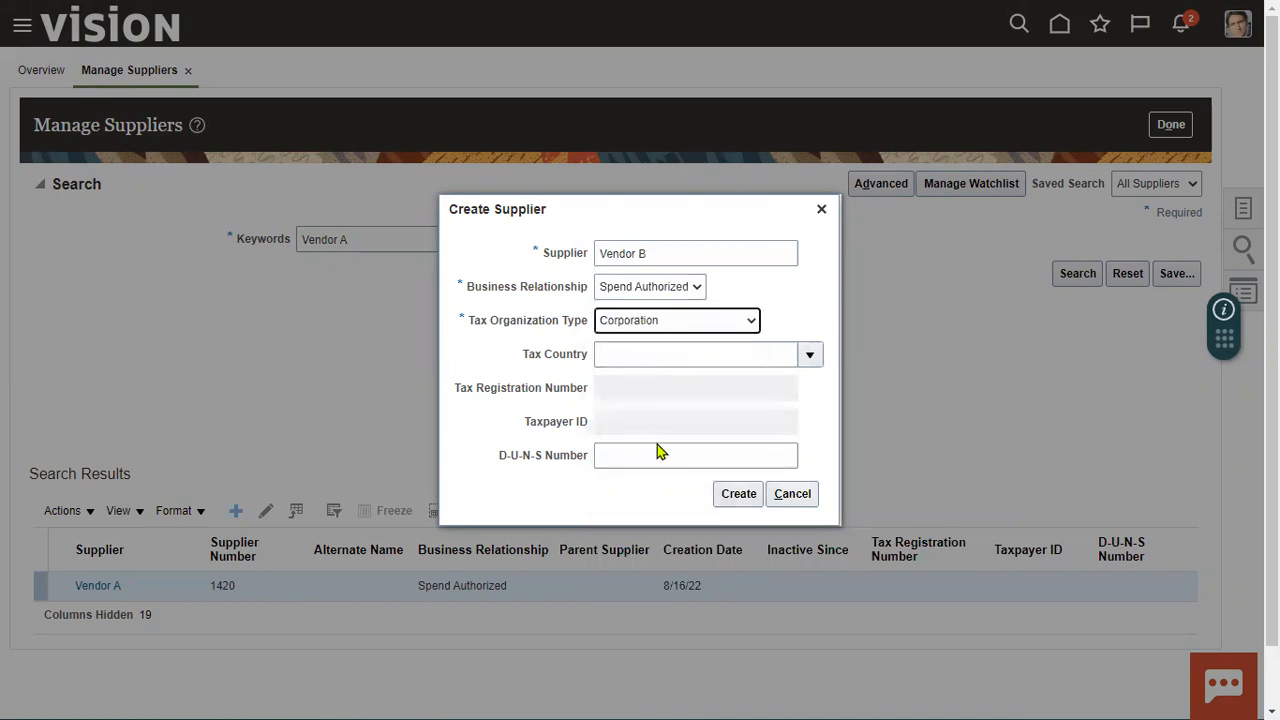
{"action": "left_click", "coordinate": [723, 497]}
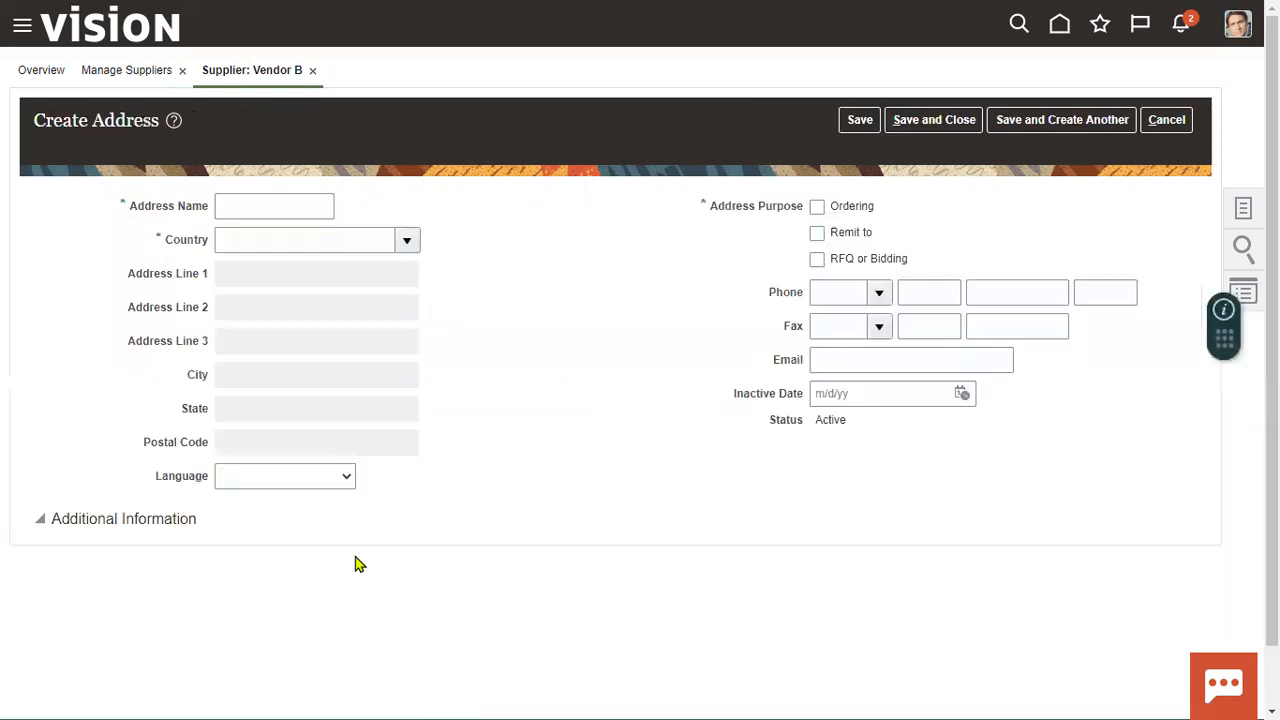
Step: Start a new address for Vendor B named Vendor B Address with United States as the country
{"action": "left_click", "coordinate": [283, 217]}
{"action": "type", "text": "Vendor B Address"}
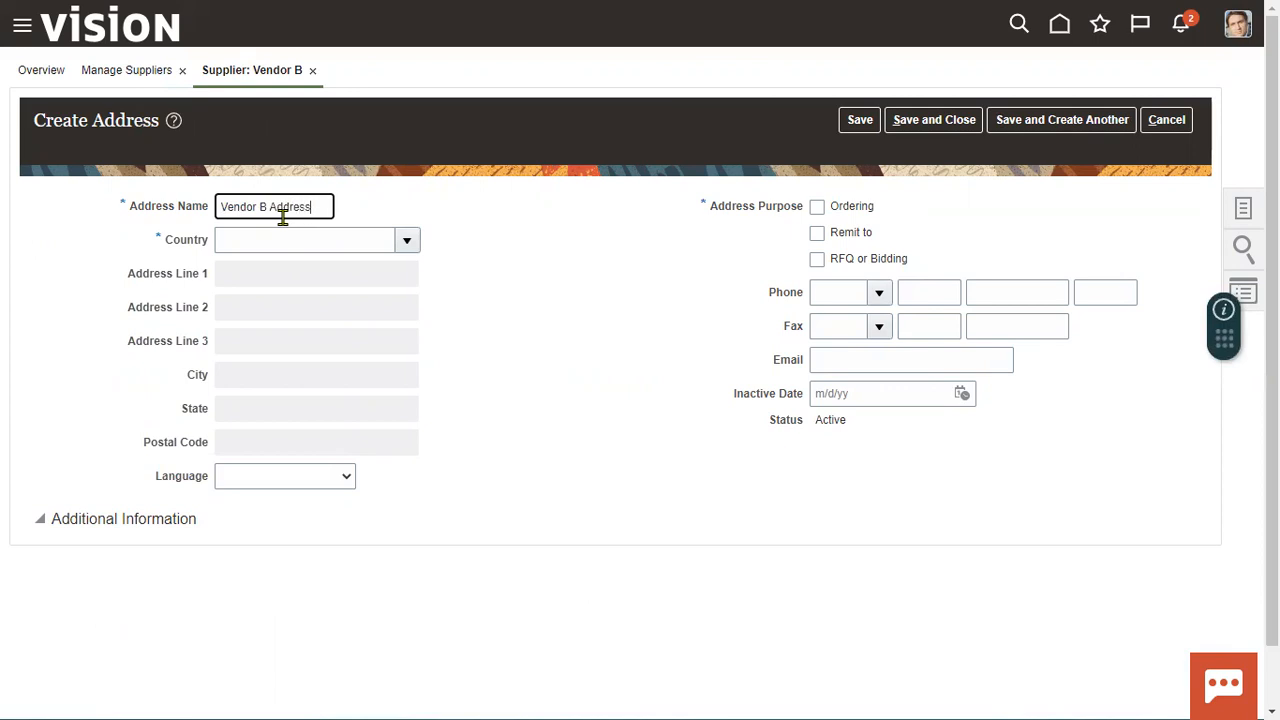
{"action": "key", "text": "Tab"}
{"action": "type", "text": "United States"}
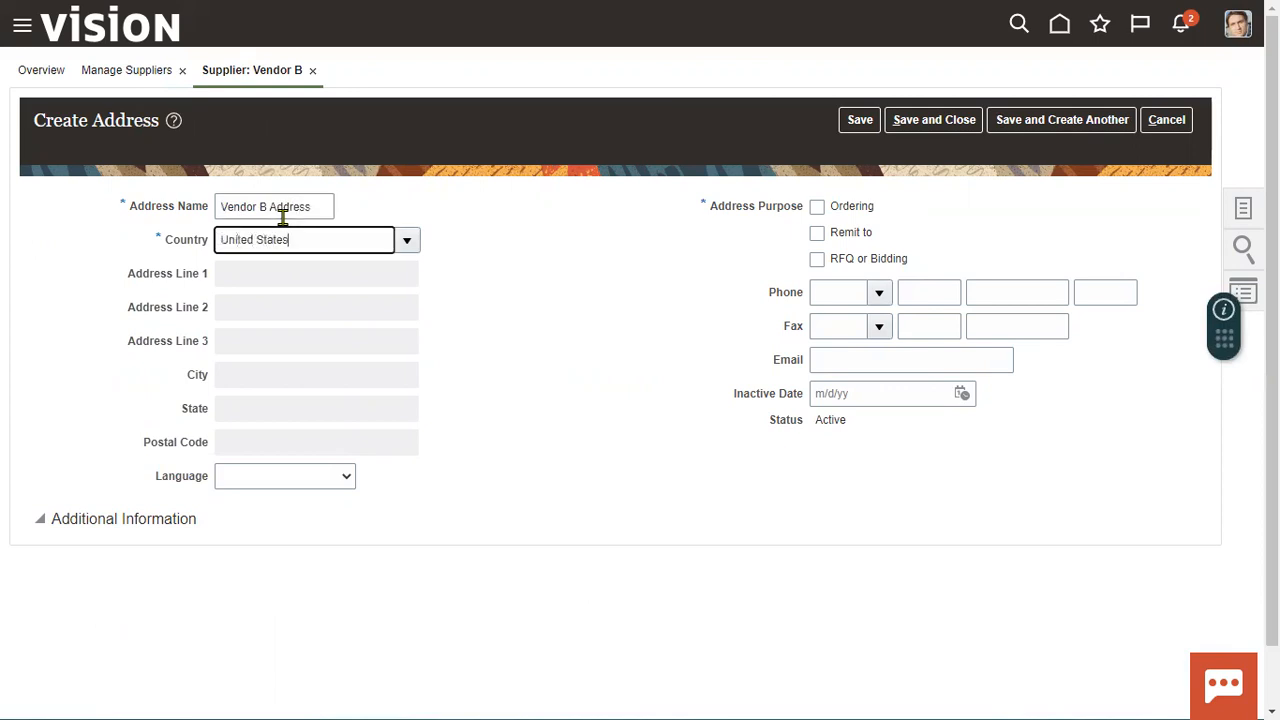
{"action": "key", "text": "Tab"}
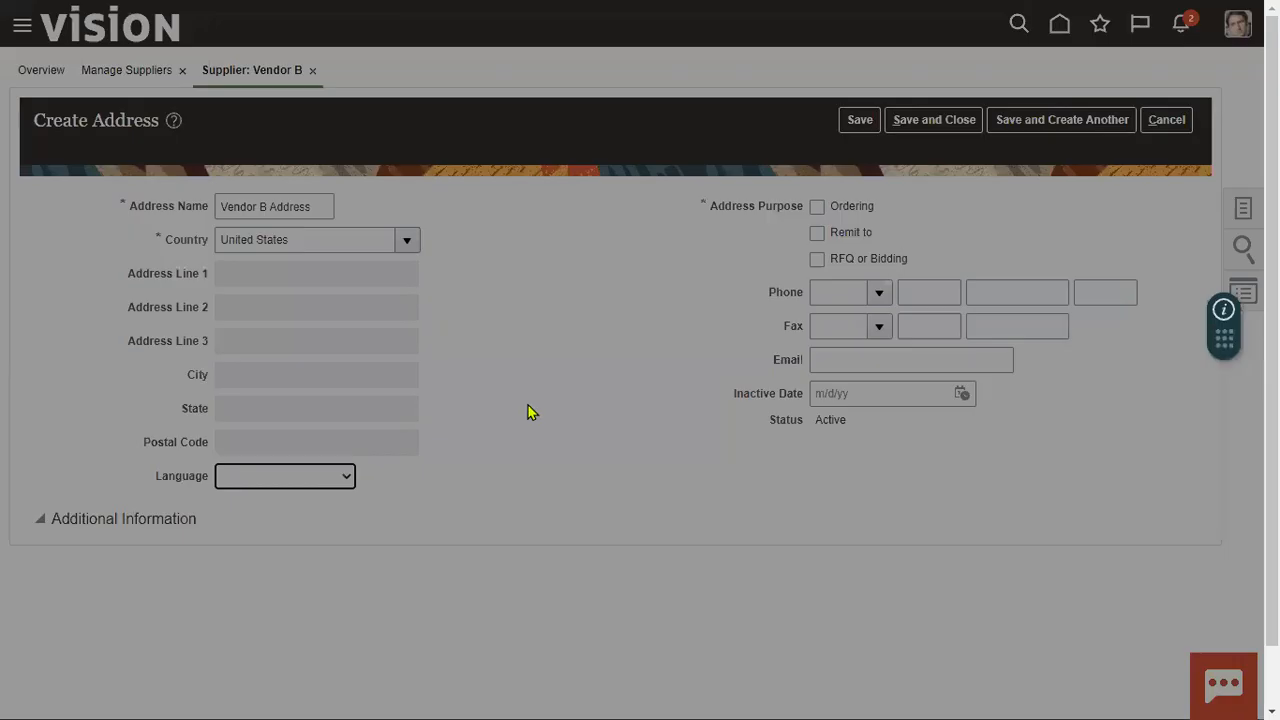
{"action": "left_click", "coordinate": [573, 435]}
{"action": "left_click", "coordinate": [786, 499]}
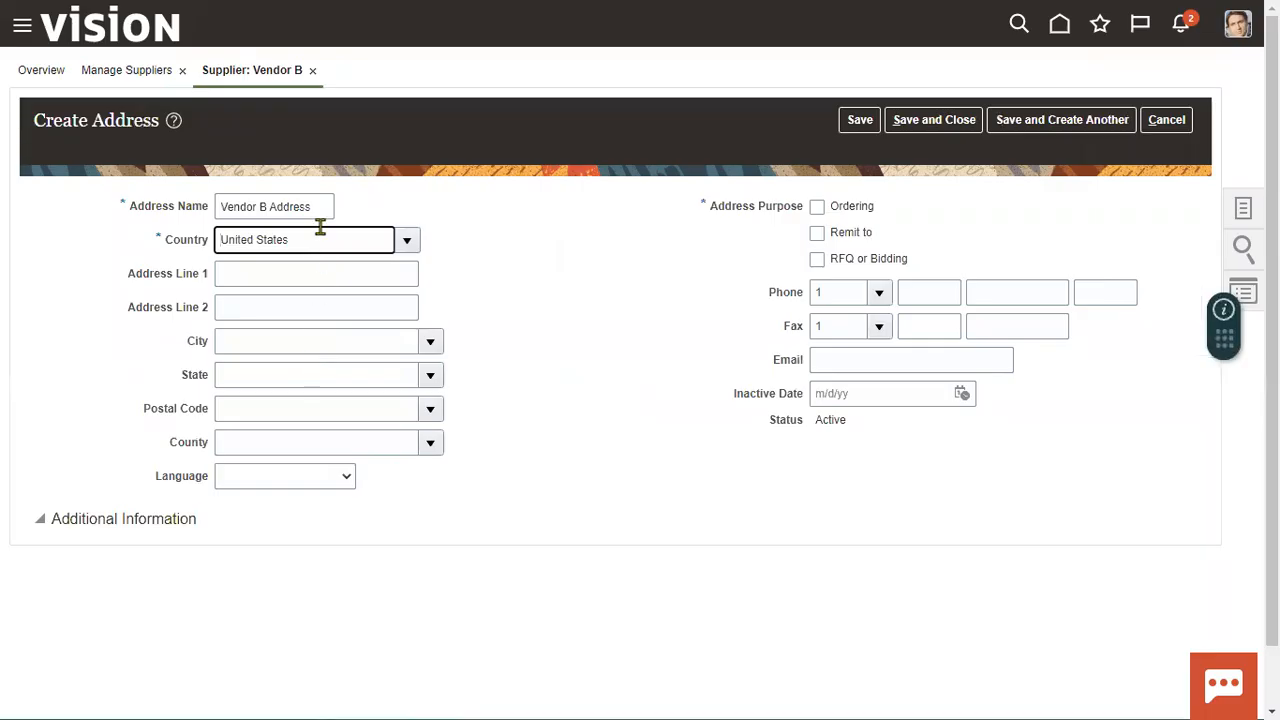
Step: Copy the address name into Address Line 1 and select postal code 12200 in Albany, NY
{"action": "left_click_drag", "start_coordinate": [318, 207], "coordinate": [110, 212]}
{"action": "key", "text": "ctrl+c"}
{"action": "left_click", "coordinate": [253, 276]}
{"action": "key", "text": "ctrl+v"}
{"action": "key", "text": "Tab"}
{"action": "key", "text": "Tab"}
{"action": "key", "text": "Tab"}
{"action": "key", "text": "Tab"}
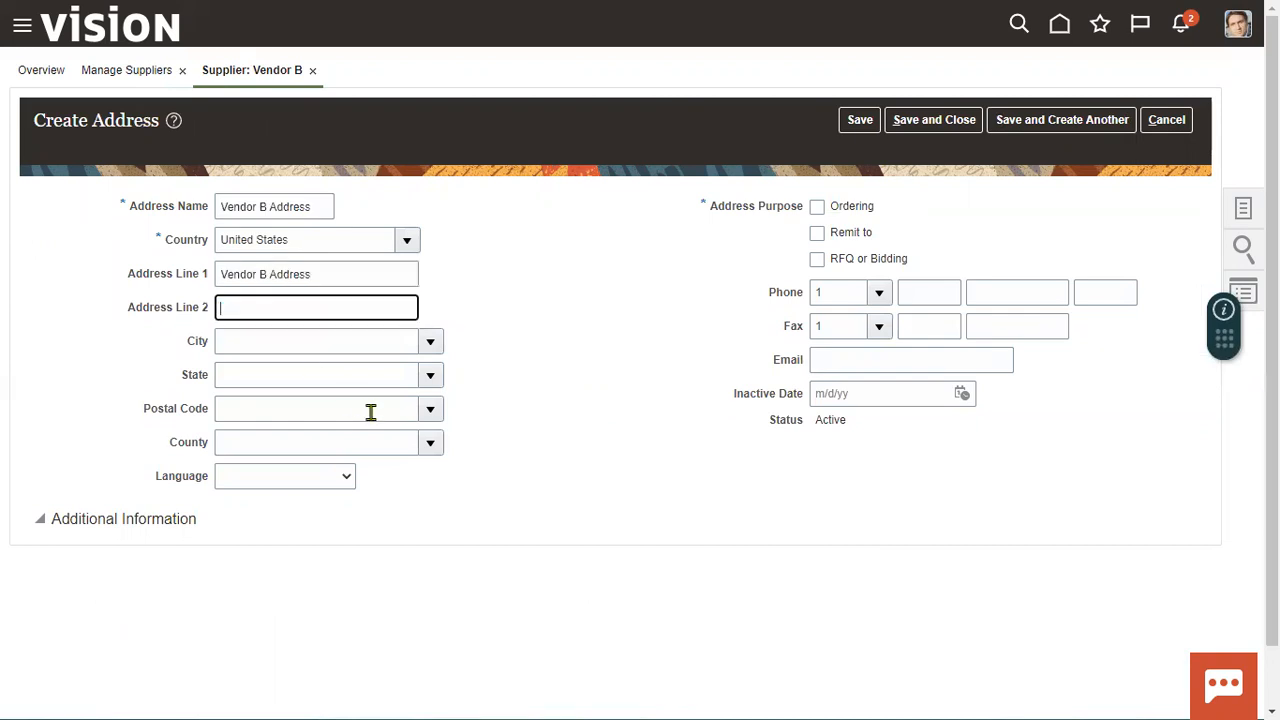
{"action": "type", "text": "12200"}
{"action": "left_click", "coordinate": [626, 414]}
Step: Set the address purpose to Ordering, then save and close the Vendor B address
{"action": "left_click", "coordinate": [887, 262]}
{"action": "left_click", "coordinate": [850, 207]}
{"action": "left_click", "coordinate": [859, 124]}
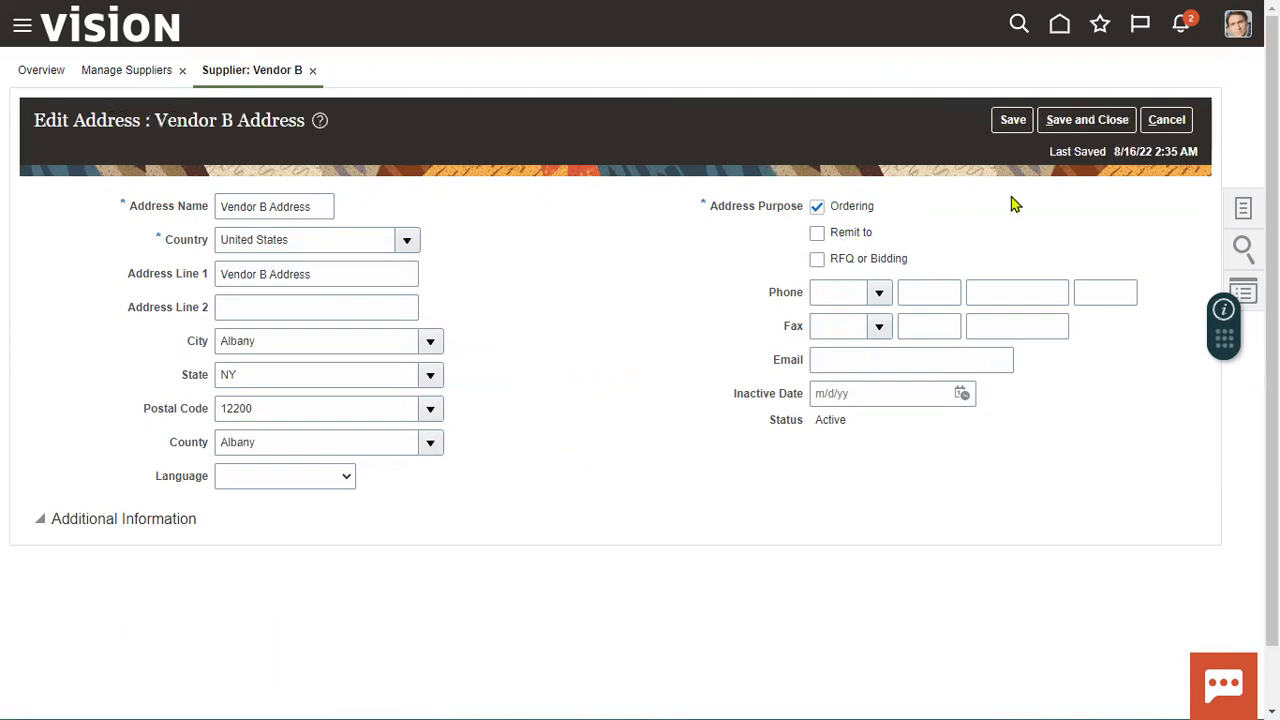
{"action": "left_click", "coordinate": [1075, 124]}
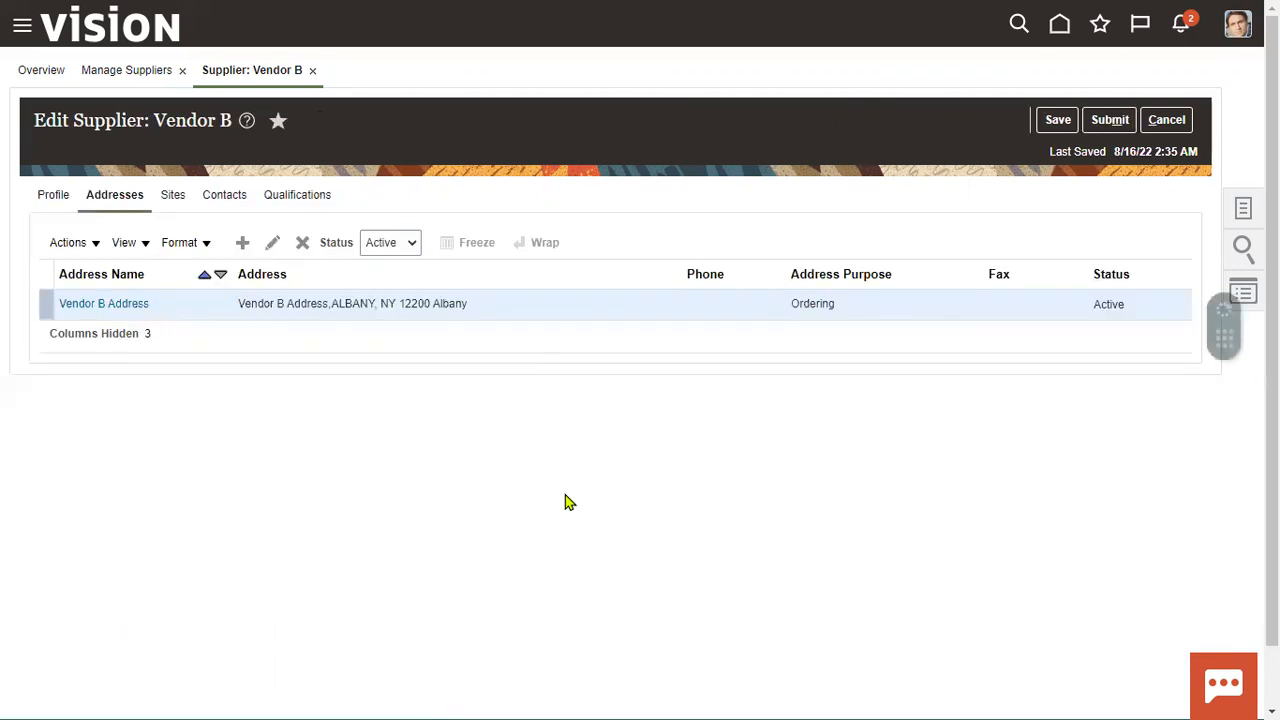
Step: Check the site creation requirement on Vendor B's sites and submit the supplier changes
{"action": "left_click", "coordinate": [172, 196]}
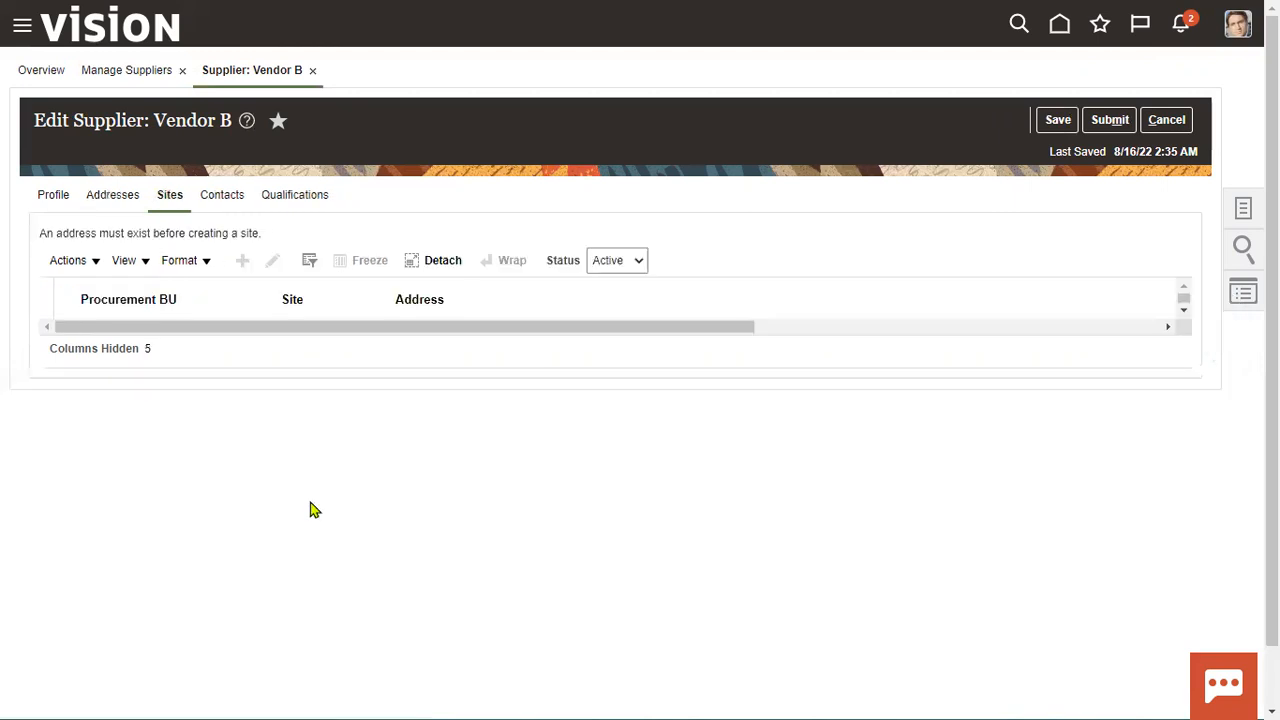
{"action": "left_click_drag", "start_coordinate": [40, 233], "coordinate": [246, 233]}
{"action": "left_click", "coordinate": [1103, 120]}
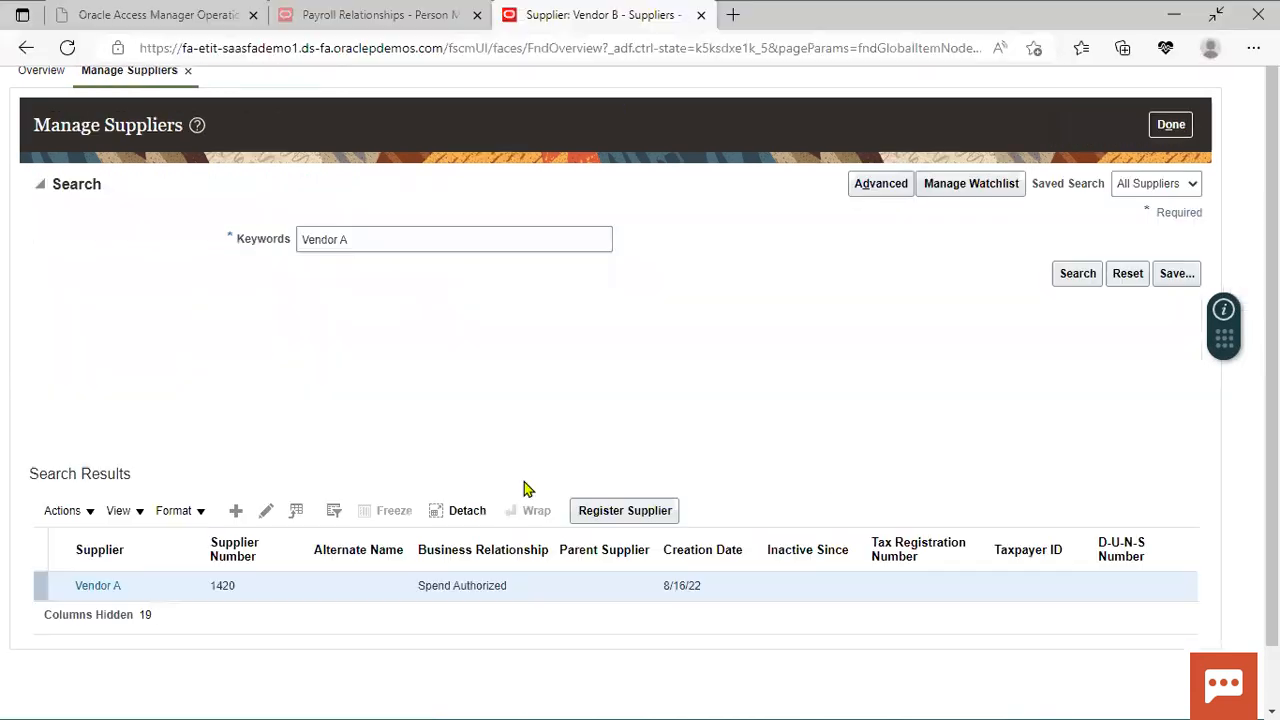
{"action": "left_click", "coordinate": [851, 215]}
Step: Search the suppliers for Vendor B, open the record for editing and show its sites
{"action": "left_click", "coordinate": [388, 240]}
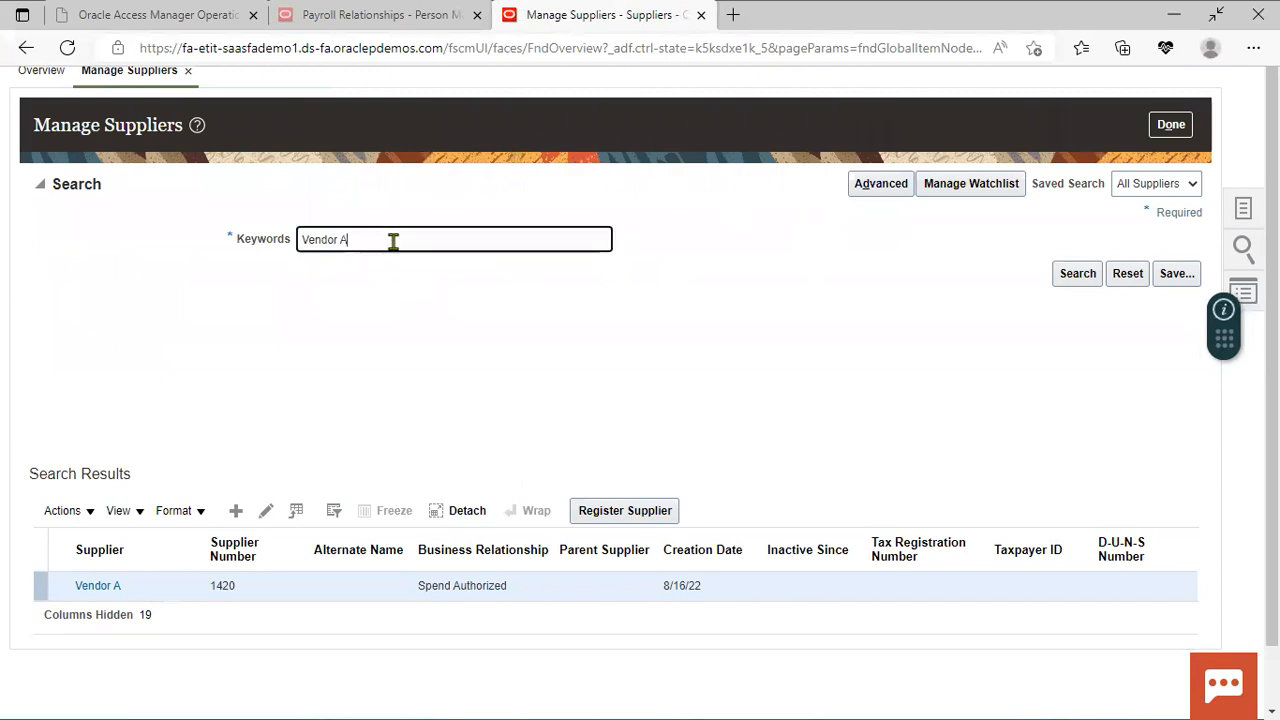
{"action": "key", "text": "BackSpace"}
{"action": "type", "text": "B"}
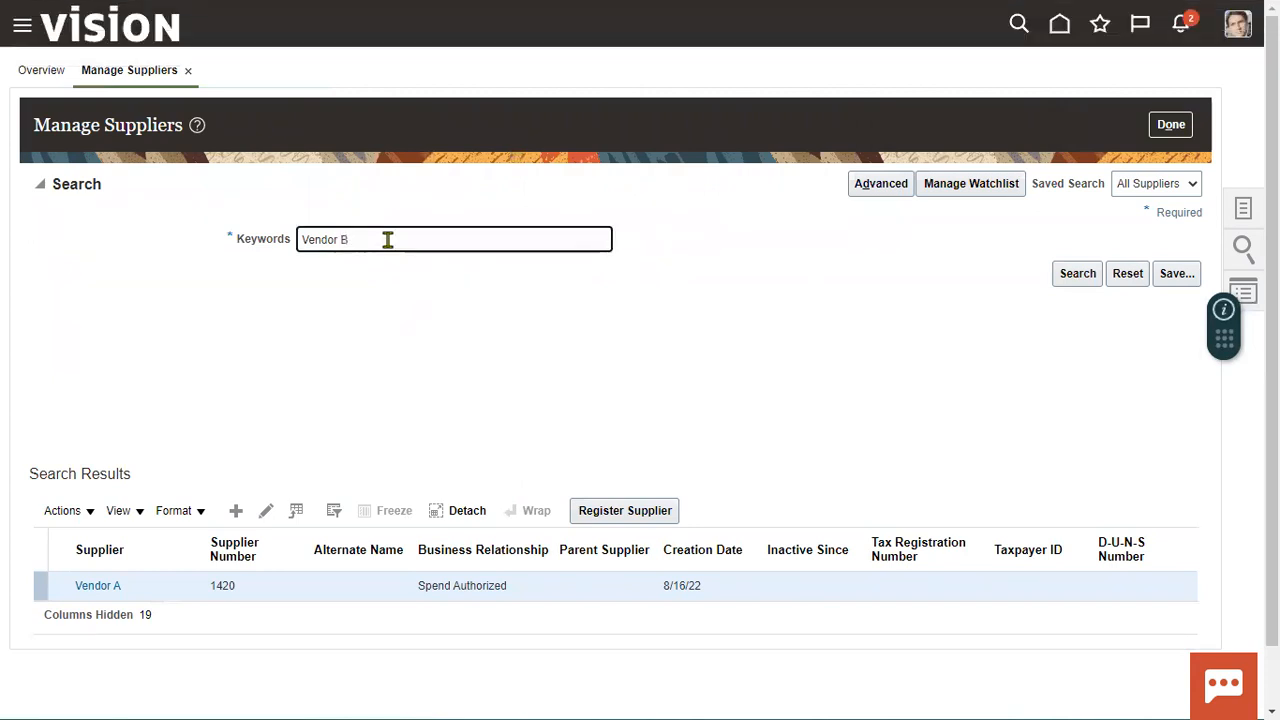
{"action": "key", "text": "Return"}
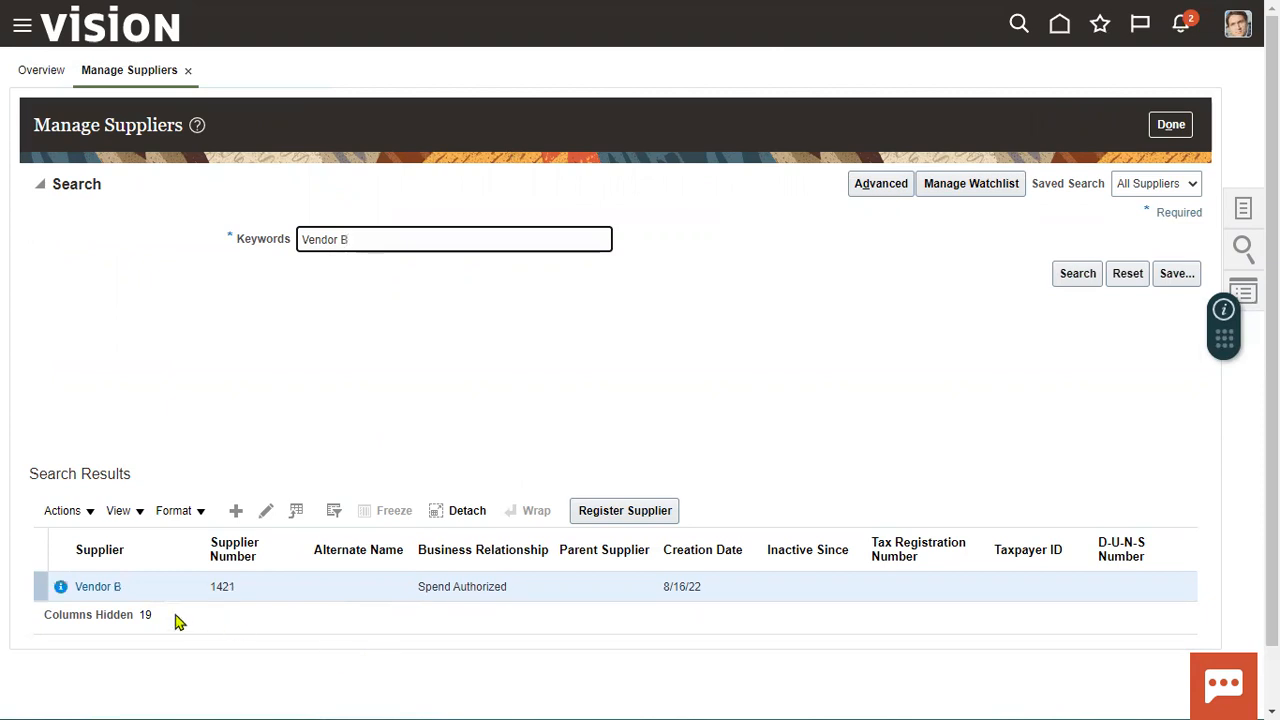
{"action": "left_click", "coordinate": [700, 61]}
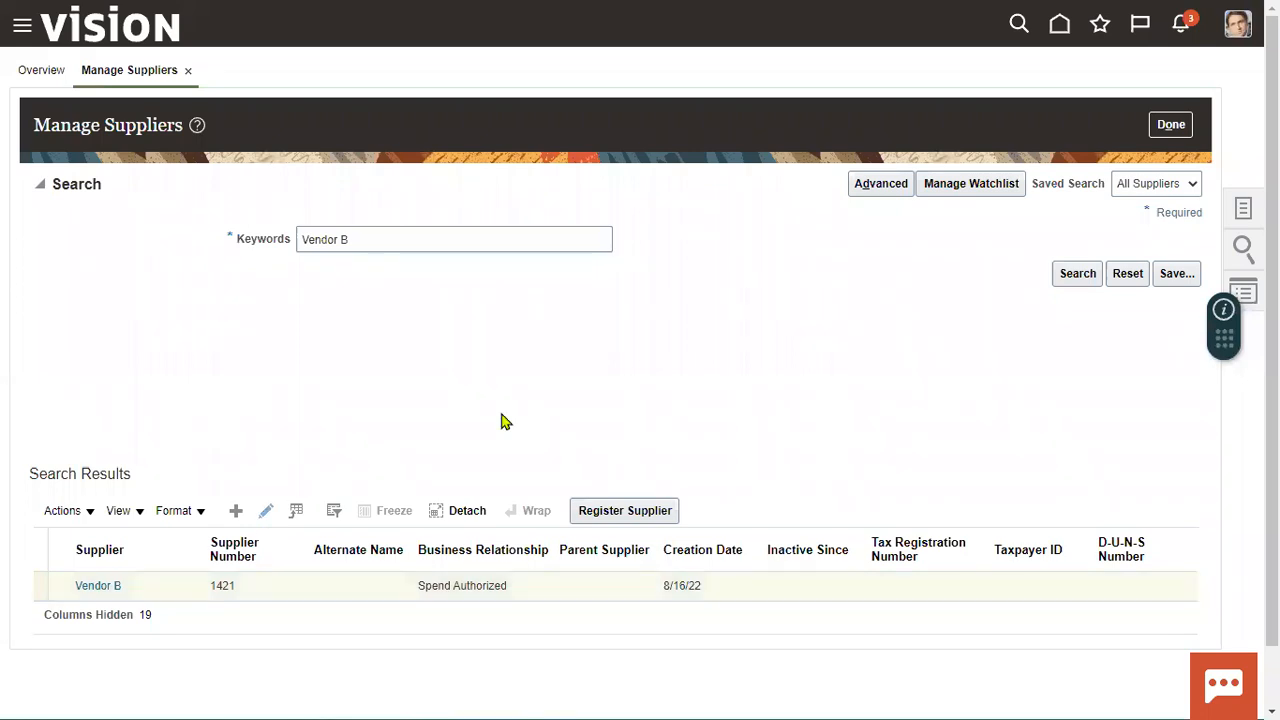
{"action": "left_click", "coordinate": [174, 197]}
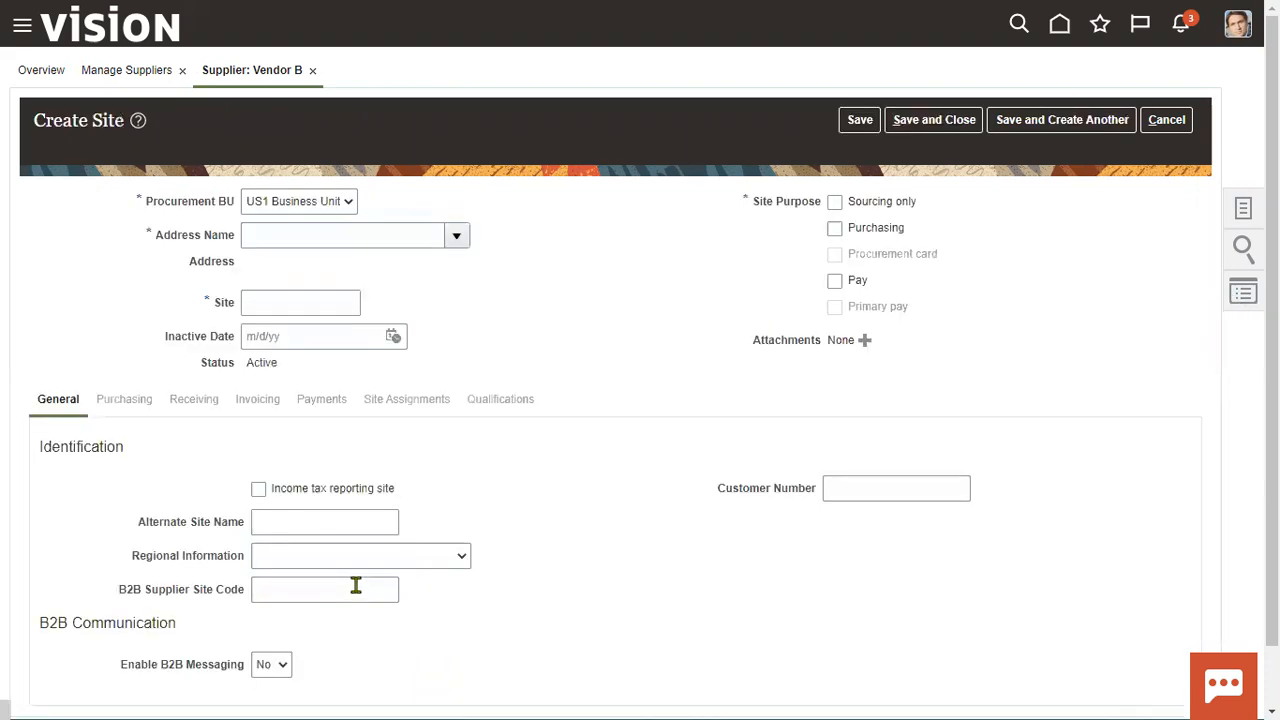
Step: Choose Vendor B Address for the new site and name the site Vendor B Site
{"action": "left_click", "coordinate": [456, 236]}
{"action": "left_click", "coordinate": [362, 240]}
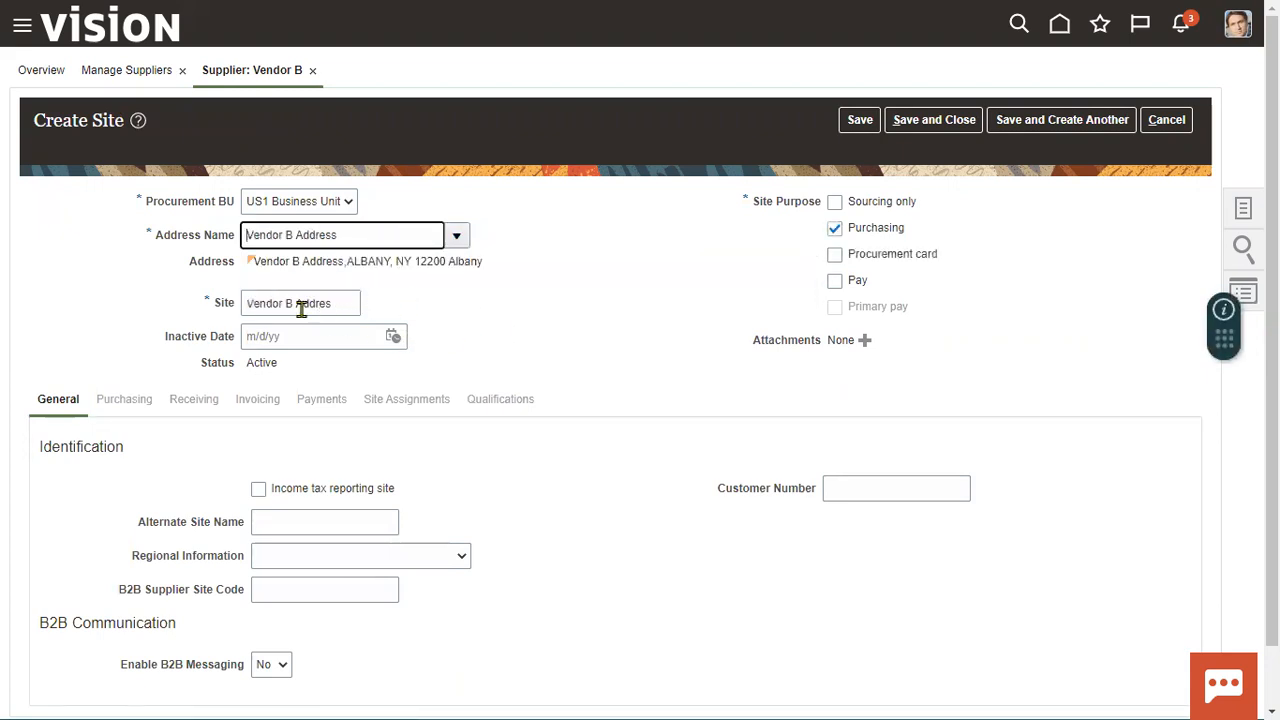
{"action": "left_click", "coordinate": [288, 303]}
{"action": "left_click_drag", "start_coordinate": [292, 303], "coordinate": [364, 318]}
{"action": "type", "text": "Site"}
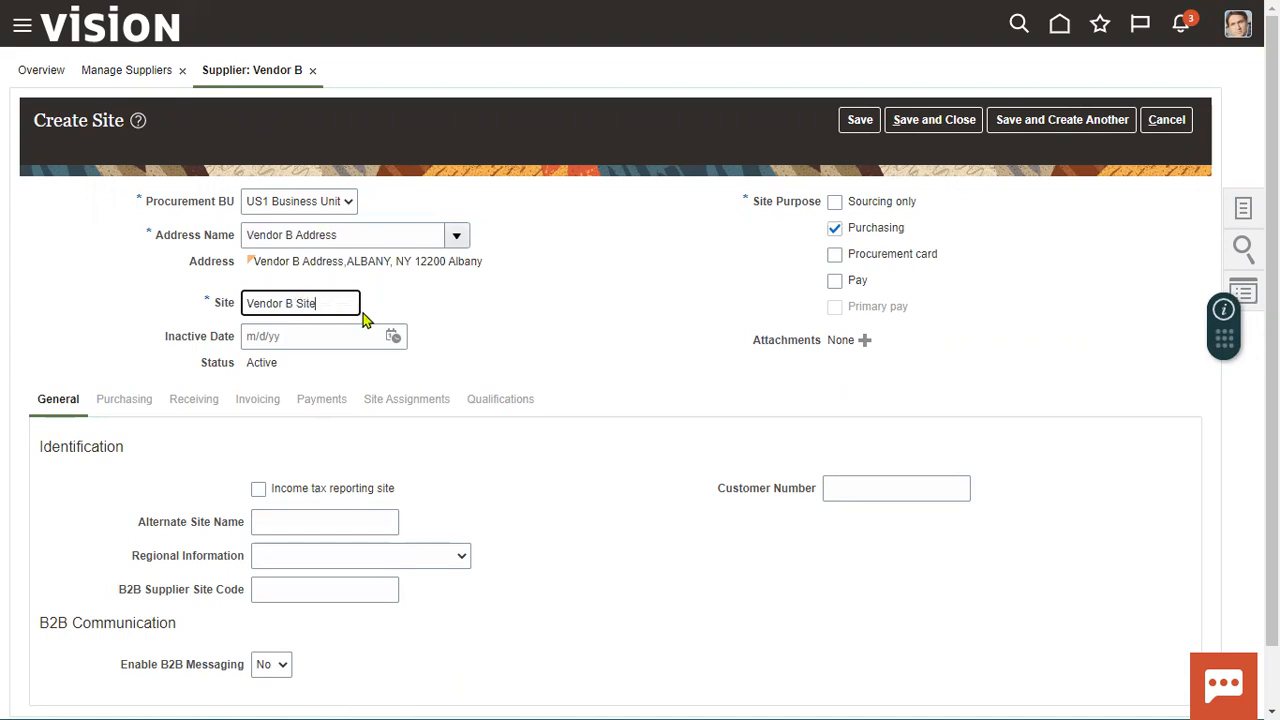
Step: Add Pay to the site purposes and save Vendor B Site
{"action": "left_click", "coordinate": [633, 333]}
{"action": "left_click", "coordinate": [846, 282]}
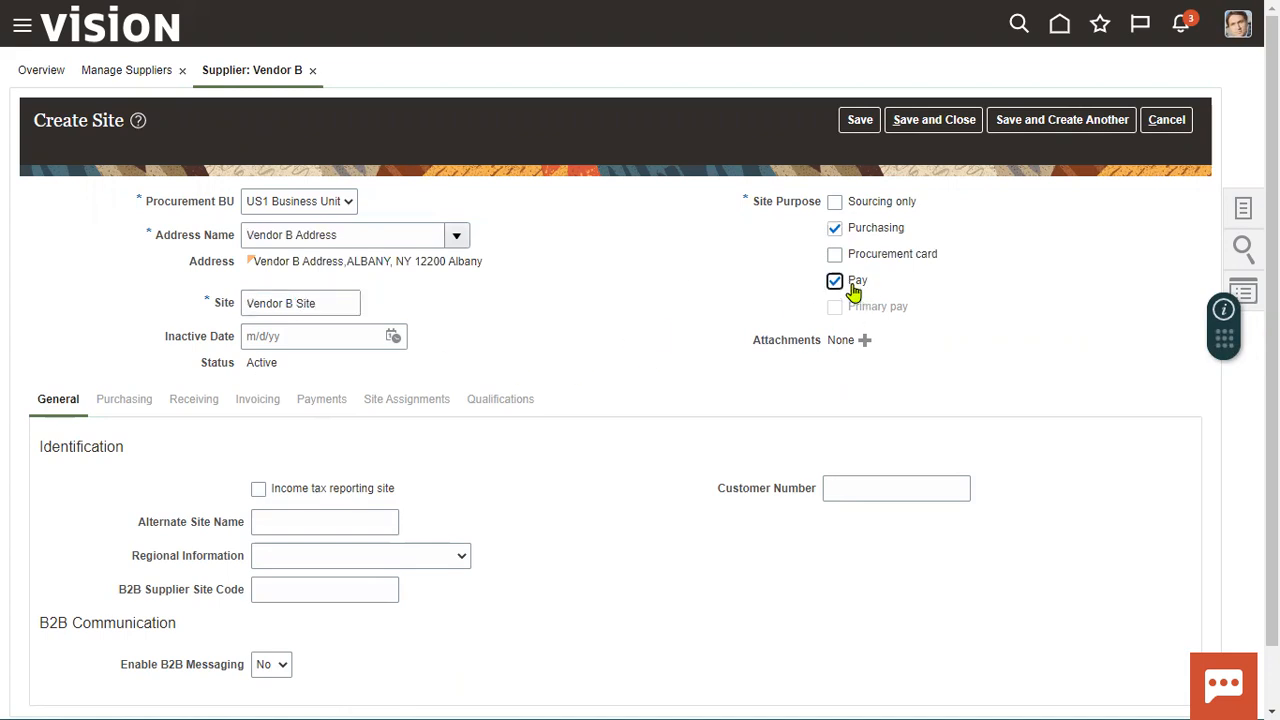
{"action": "left_click", "coordinate": [859, 121]}
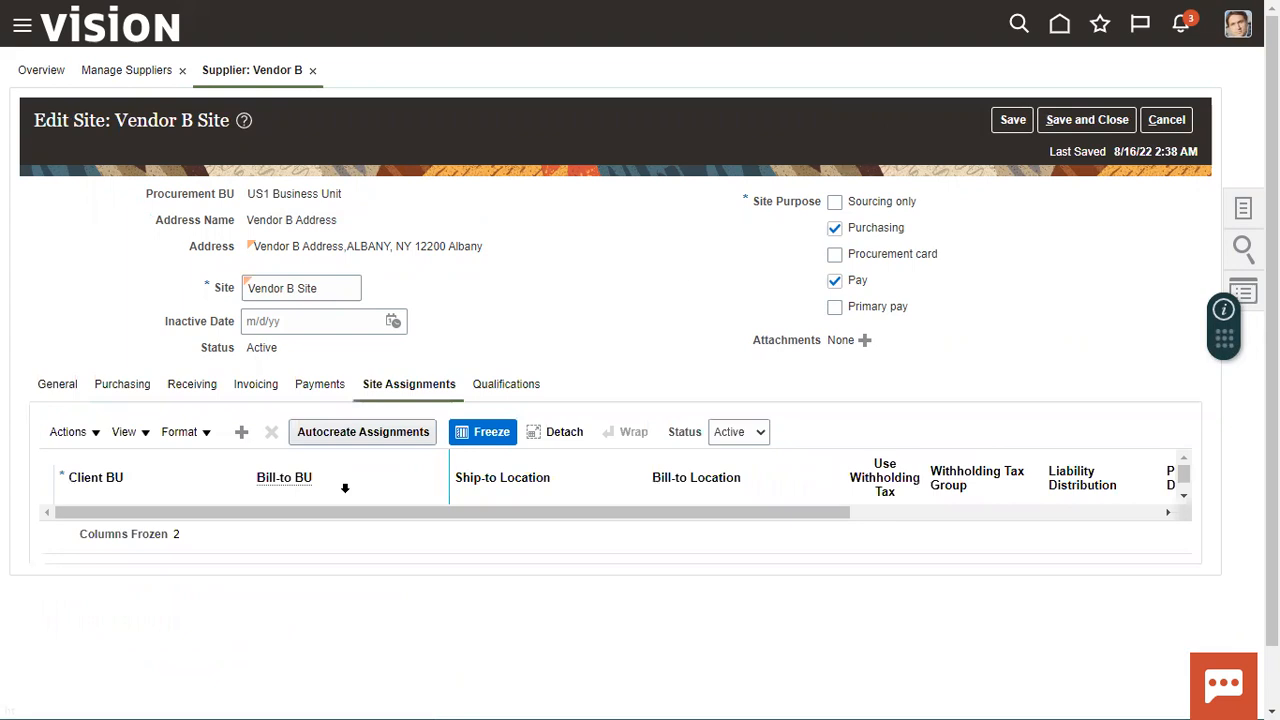
Step: Autocreate the site assignments, then submit the Vendor B changes and finish managing suppliers
{"action": "left_click", "coordinate": [370, 434]}
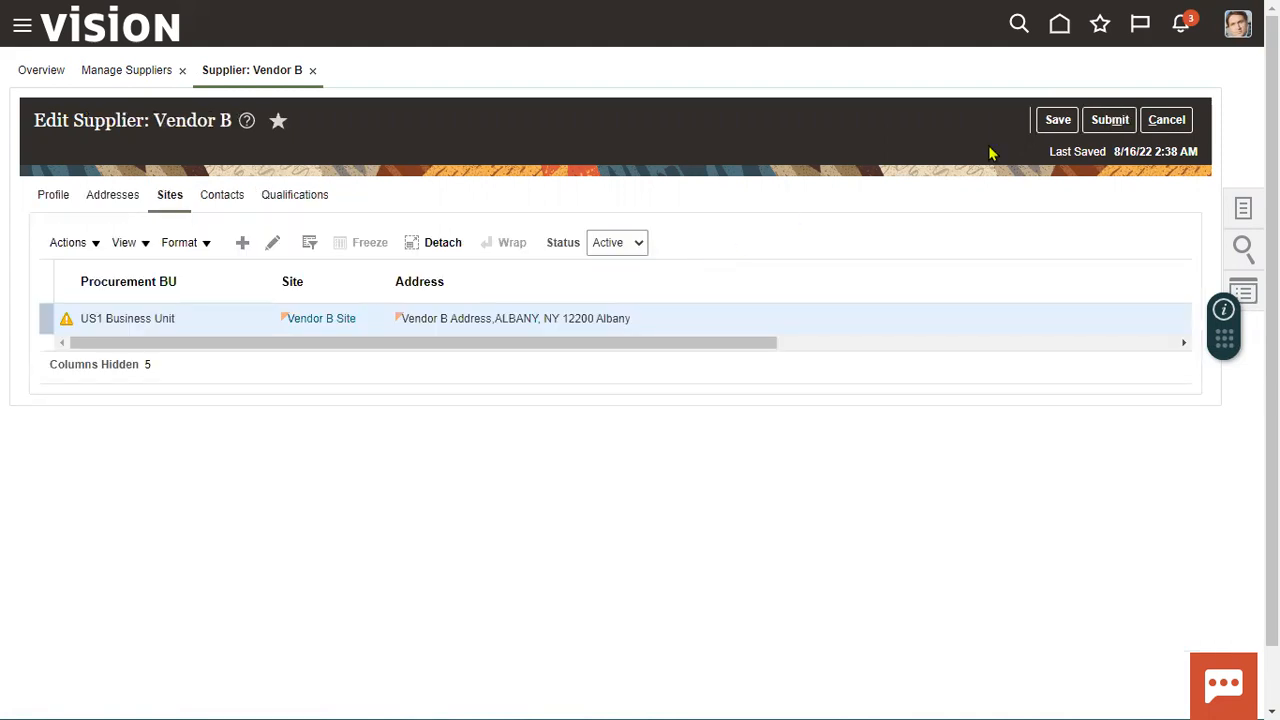
{"action": "left_click", "coordinate": [1110, 120]}
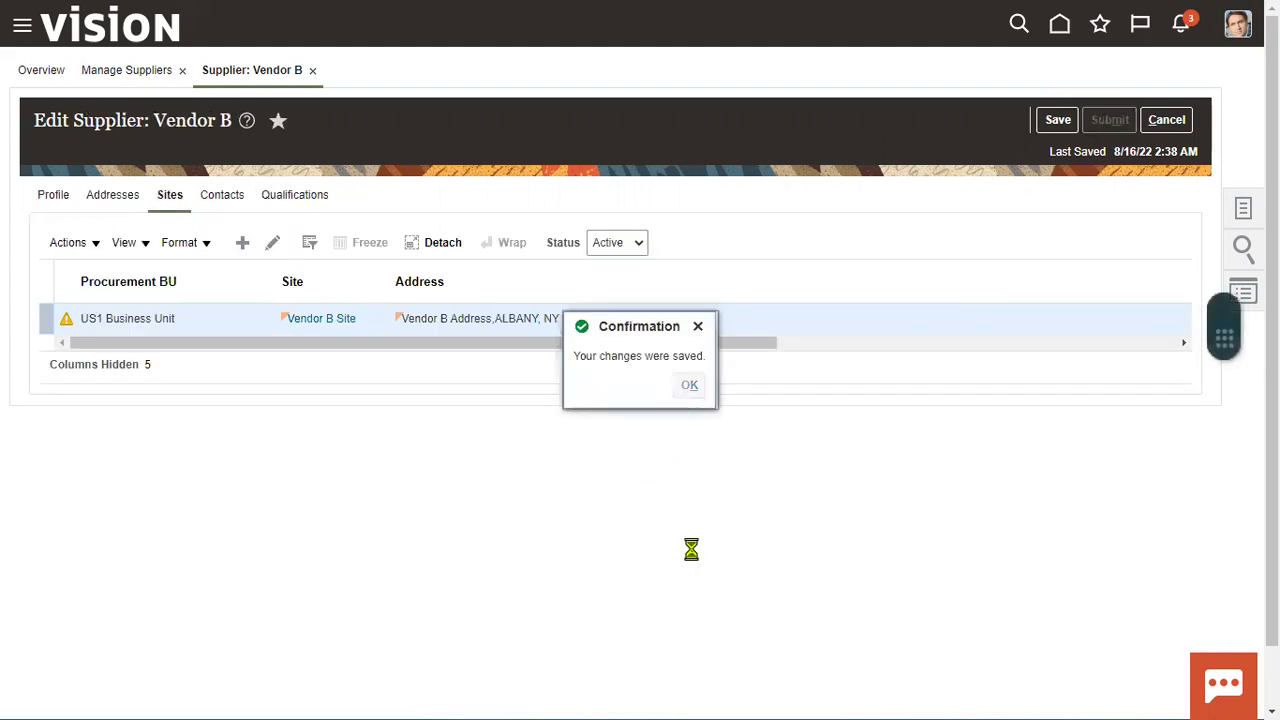
{"action": "left_click", "coordinate": [683, 211]}
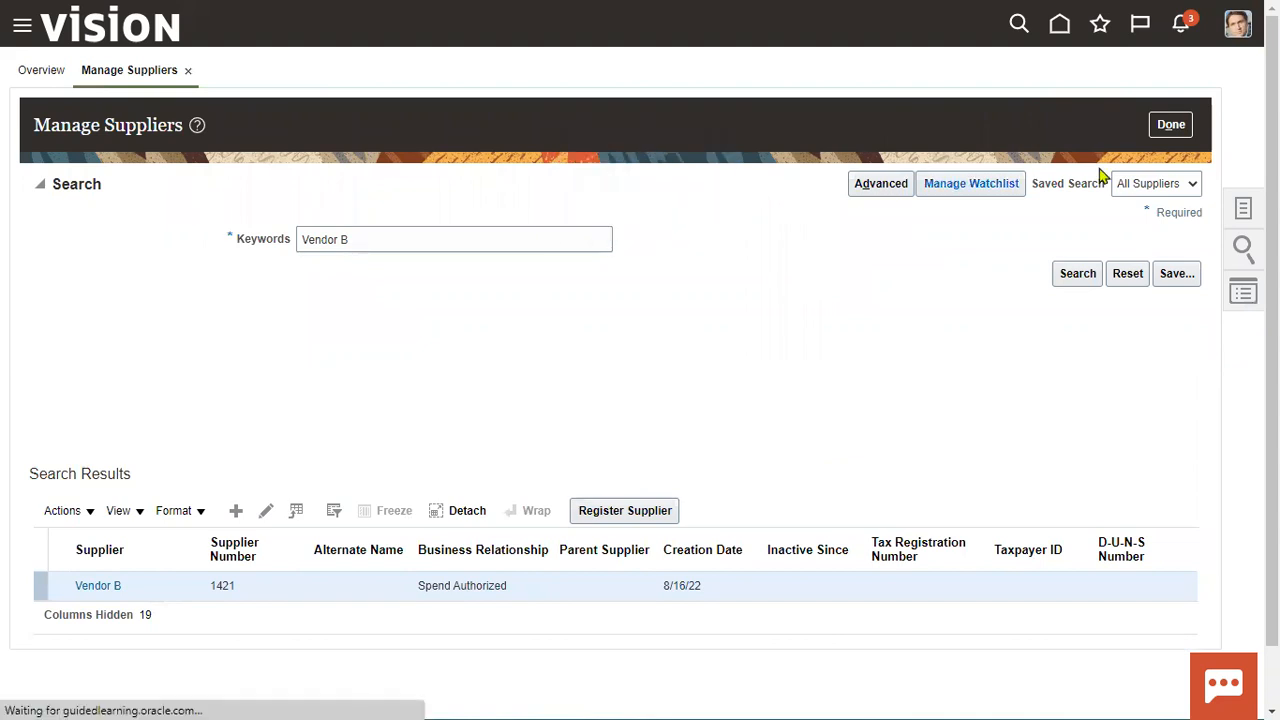
{"action": "left_click", "coordinate": [1170, 126]}
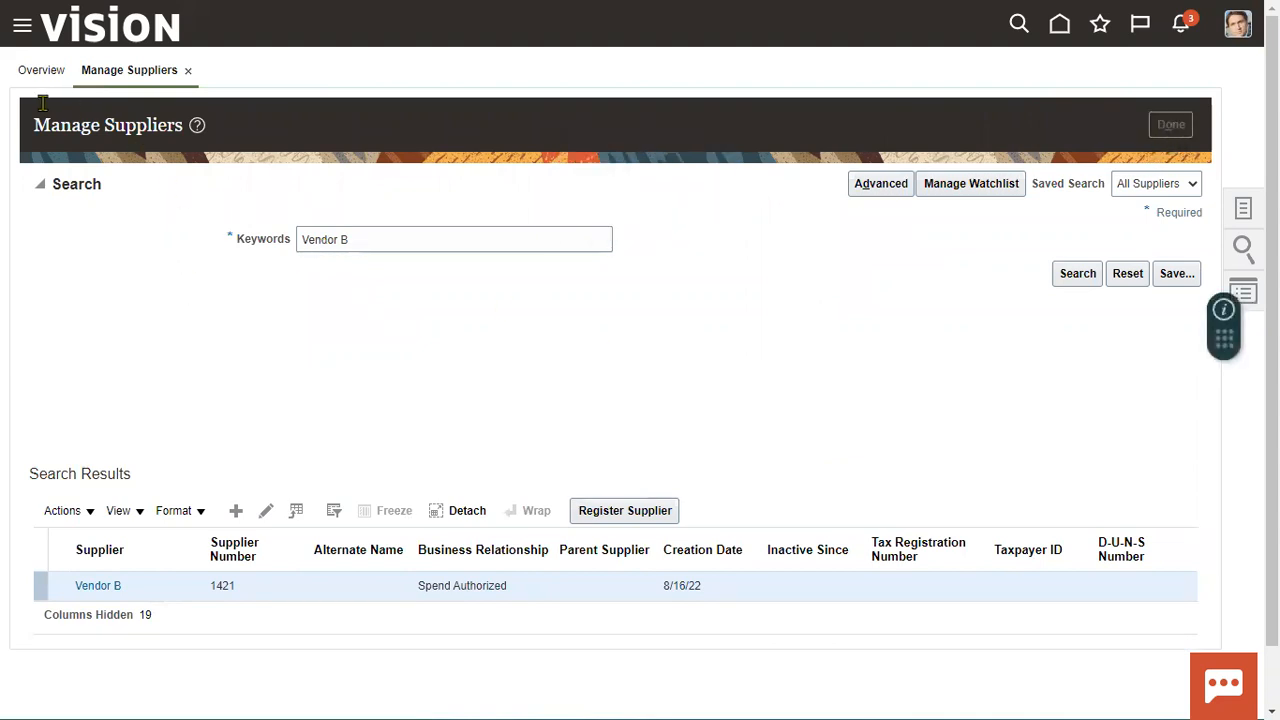
Step: Go to the Payables invoices work area and start creating an invoice
{"action": "left_click", "coordinate": [22, 25]}
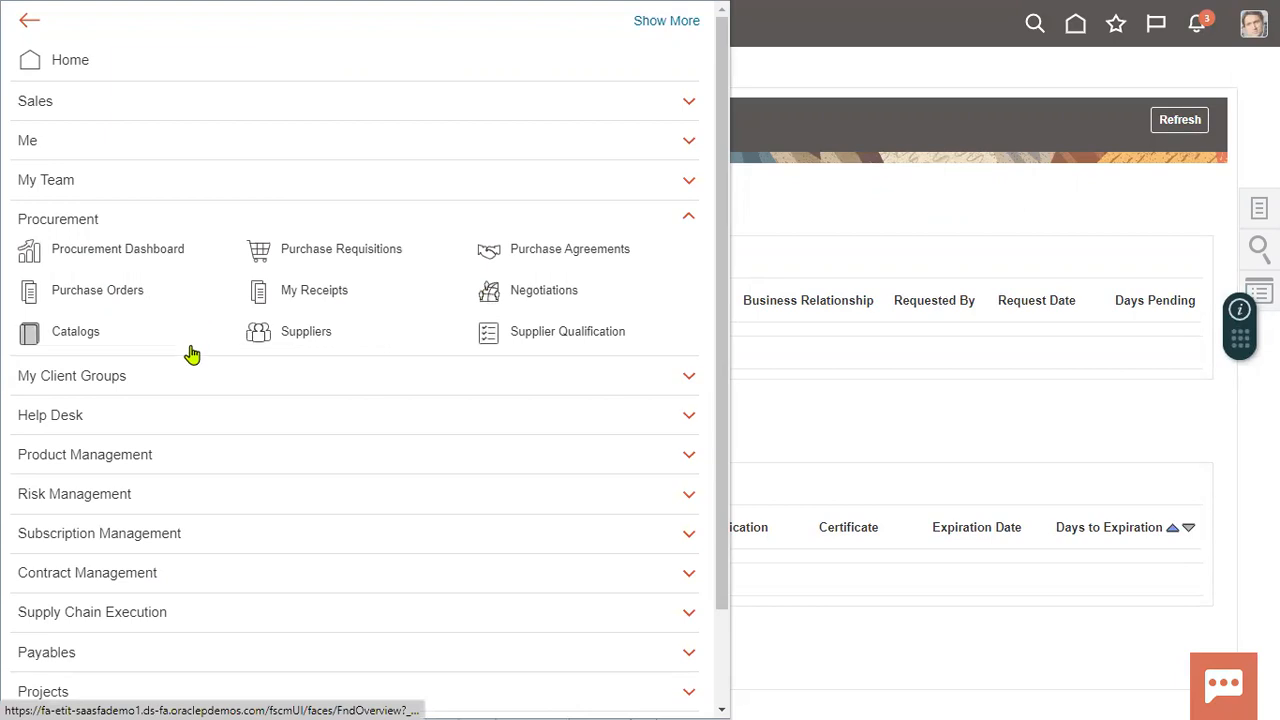
{"action": "scroll", "coordinate": [106, 476], "scroll_direction": "down", "scroll_amount": 2}
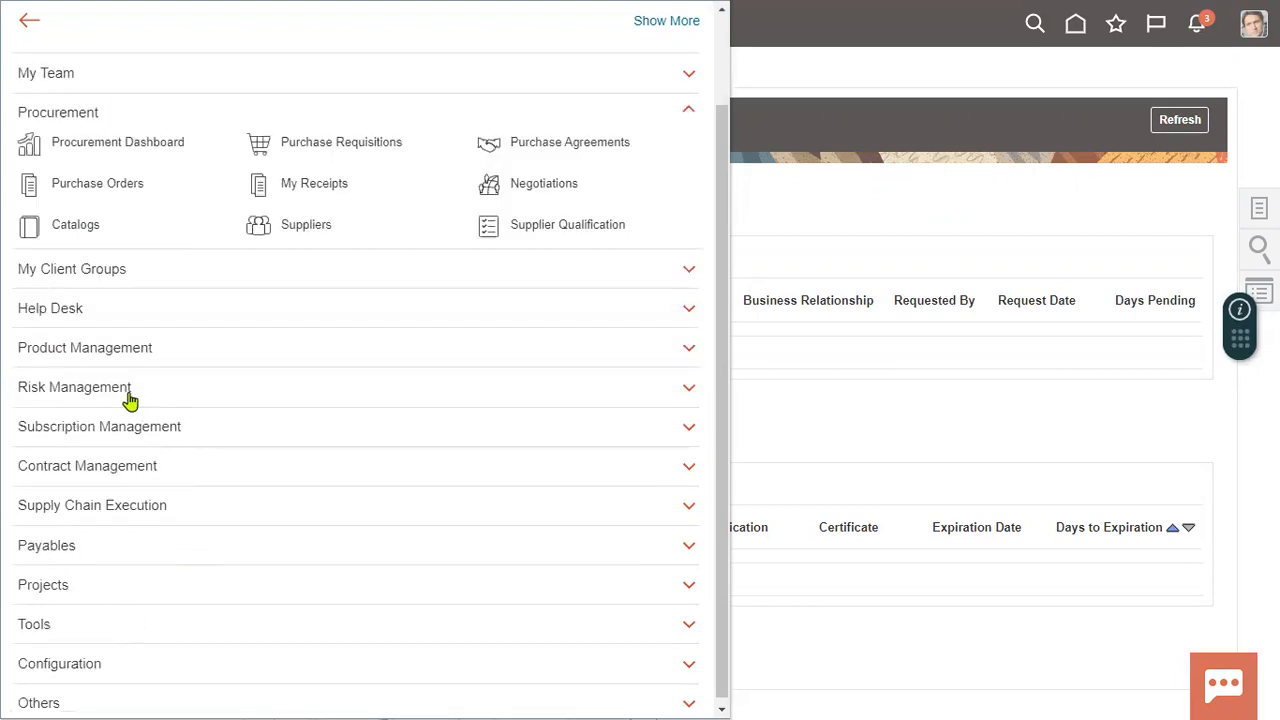
{"action": "left_click", "coordinate": [94, 547]}
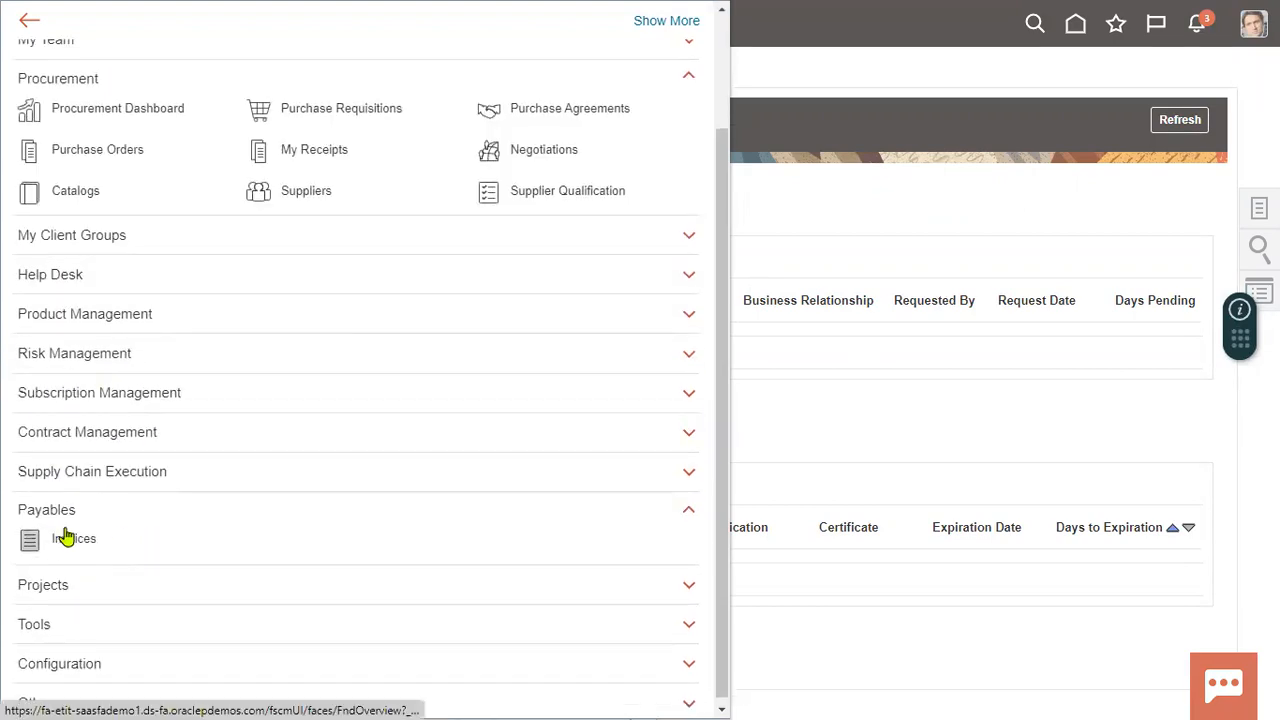
{"action": "left_click", "coordinate": [64, 548]}
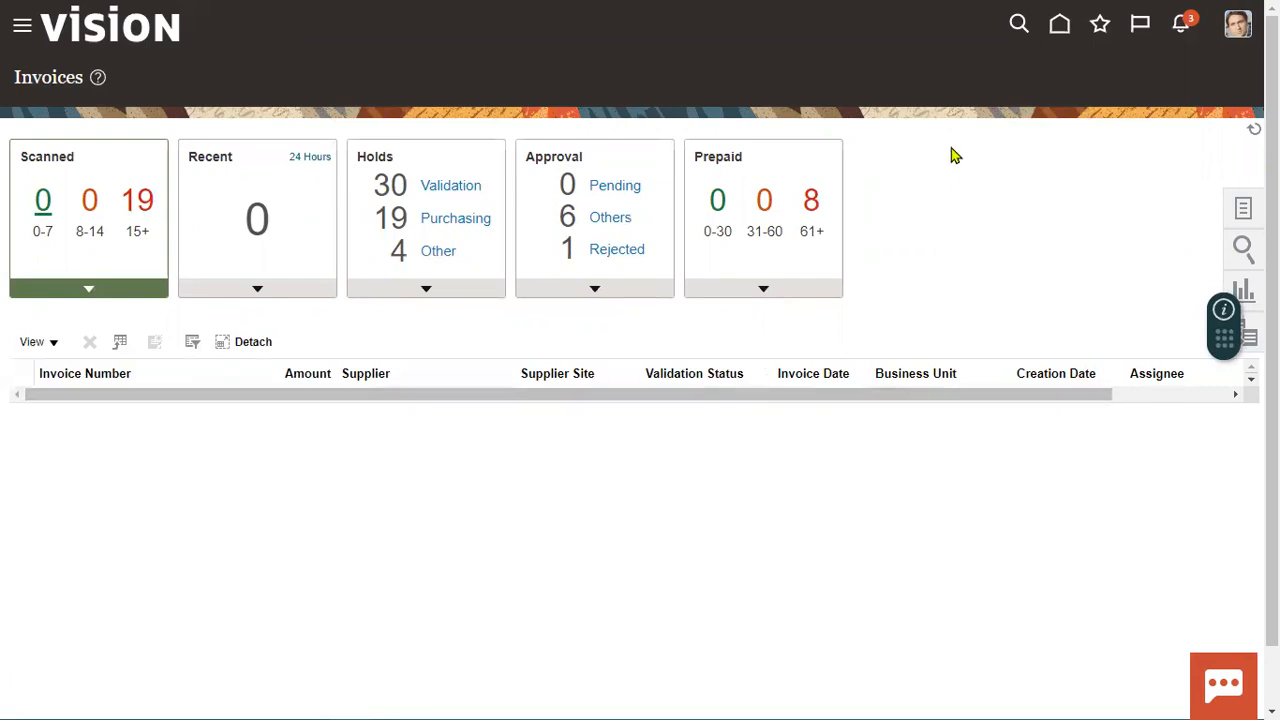
{"action": "left_click", "coordinate": [1230, 209]}
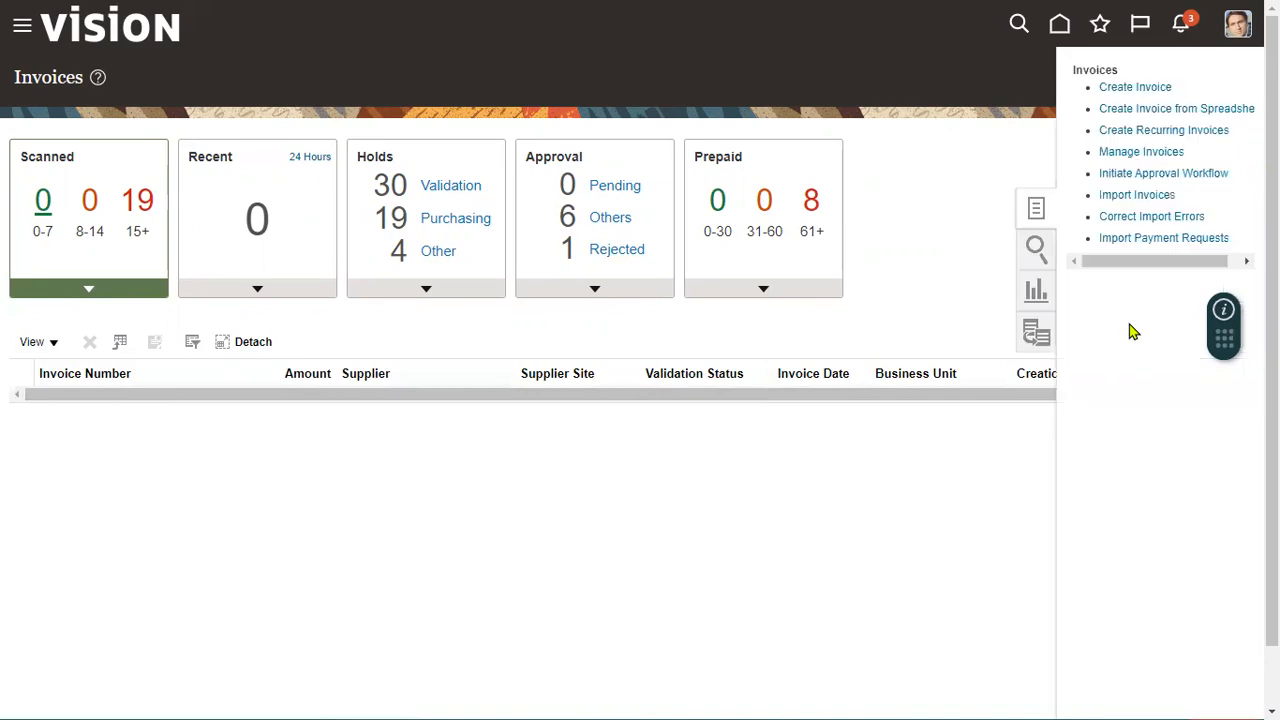
{"action": "left_click", "coordinate": [1130, 87]}
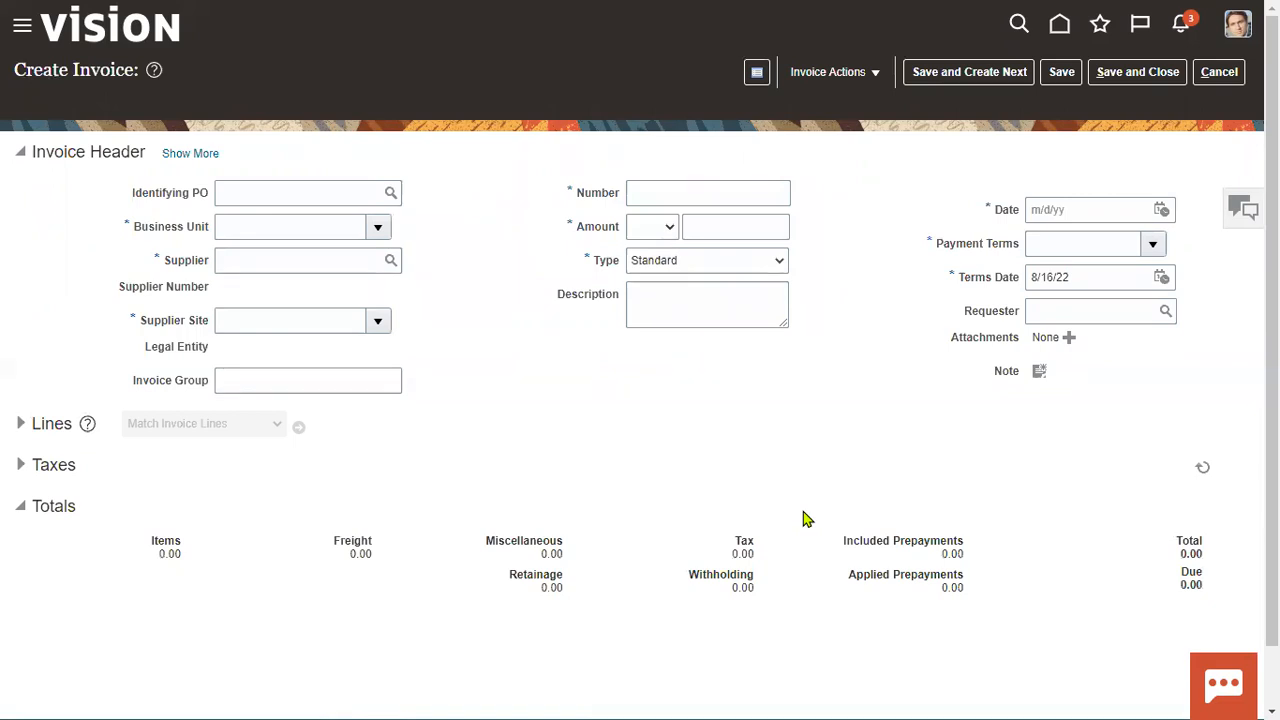
Step: Set the invoice's business unit to US1 Business Unit and its supplier to Vendor A
{"action": "left_click", "coordinate": [314, 220]}
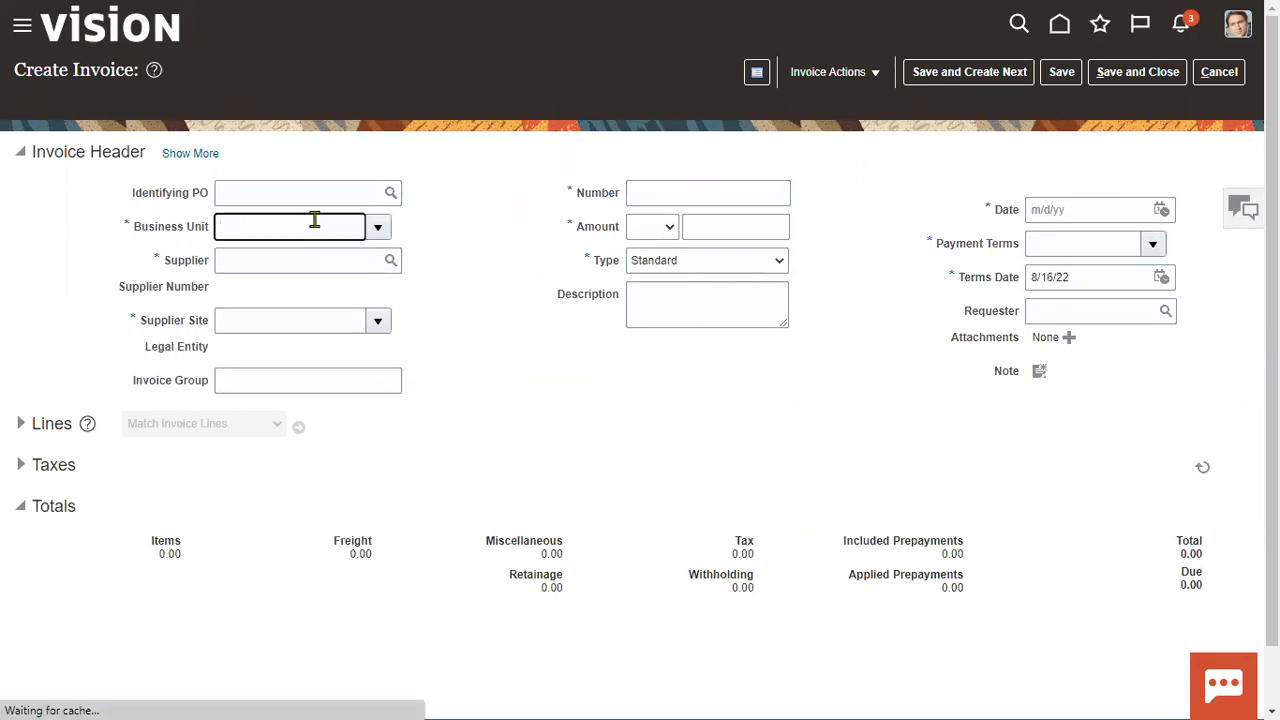
{"action": "type", "text": "US1"}
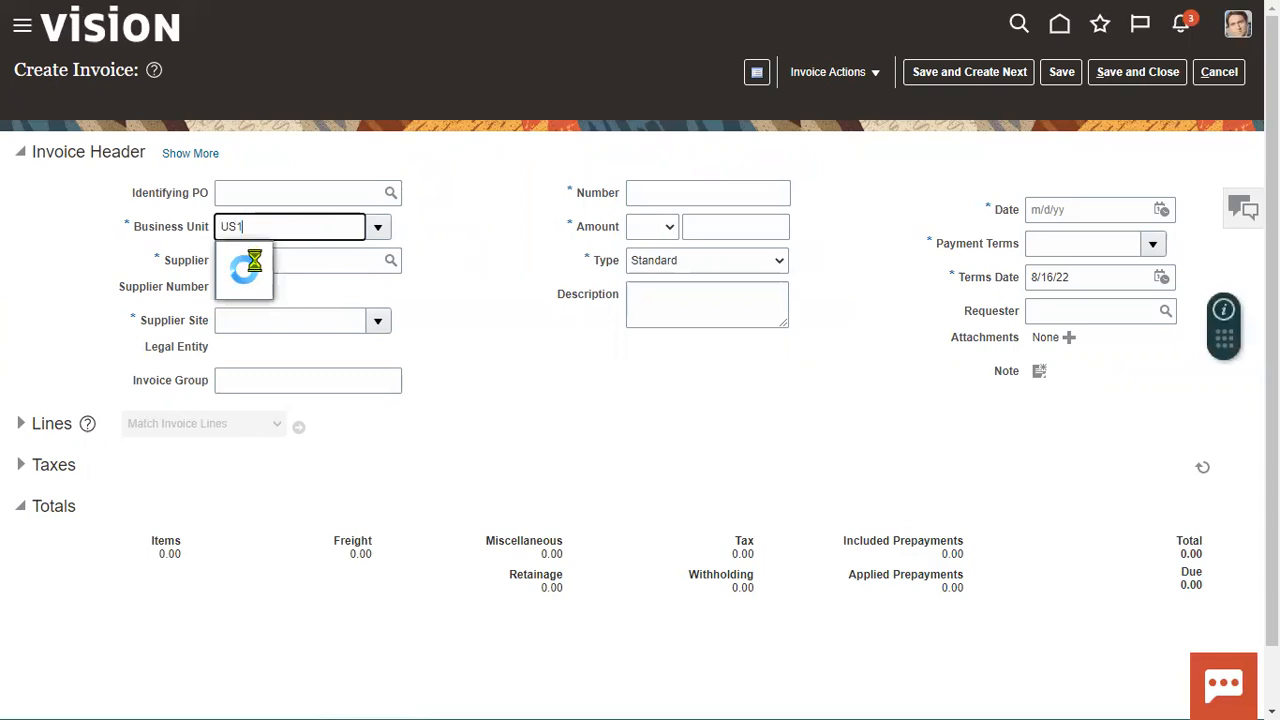
{"action": "left_click", "coordinate": [268, 258]}
{"action": "type", "text": "Vendor A"}
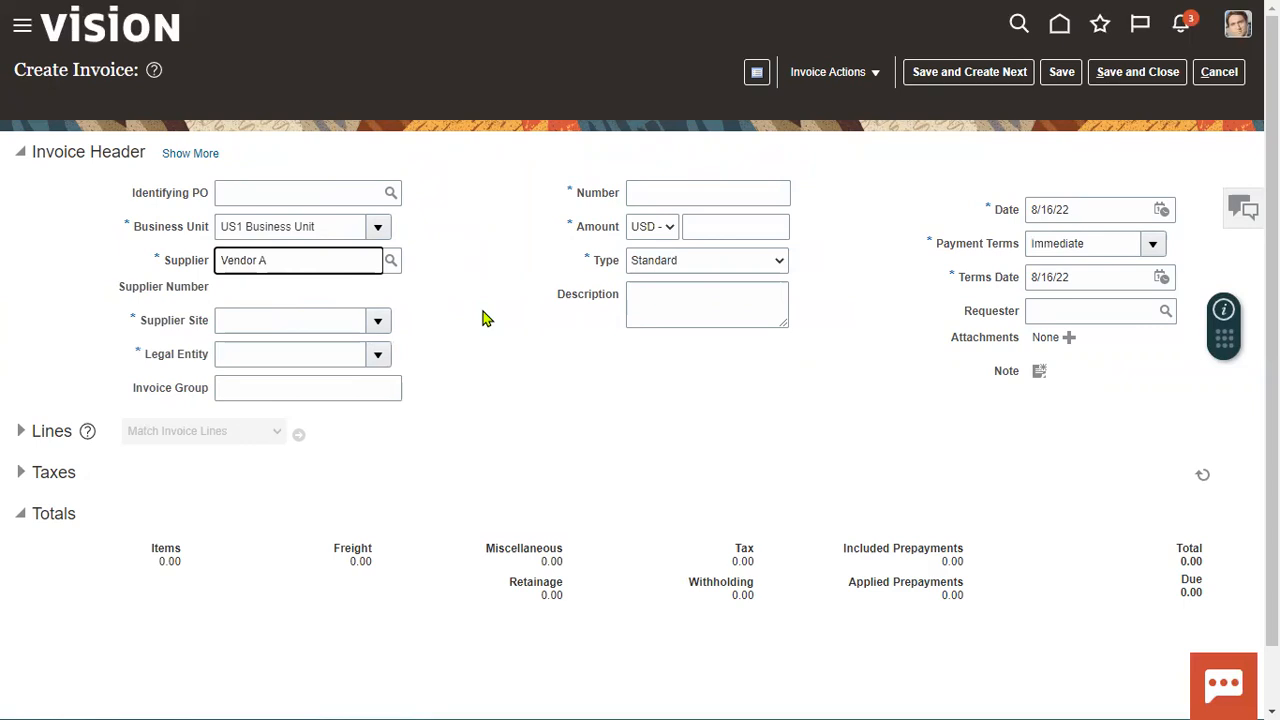
{"action": "left_click_drag", "start_coordinate": [257, 260], "coordinate": [286, 263]}
{"action": "key", "text": "BackSpace"}
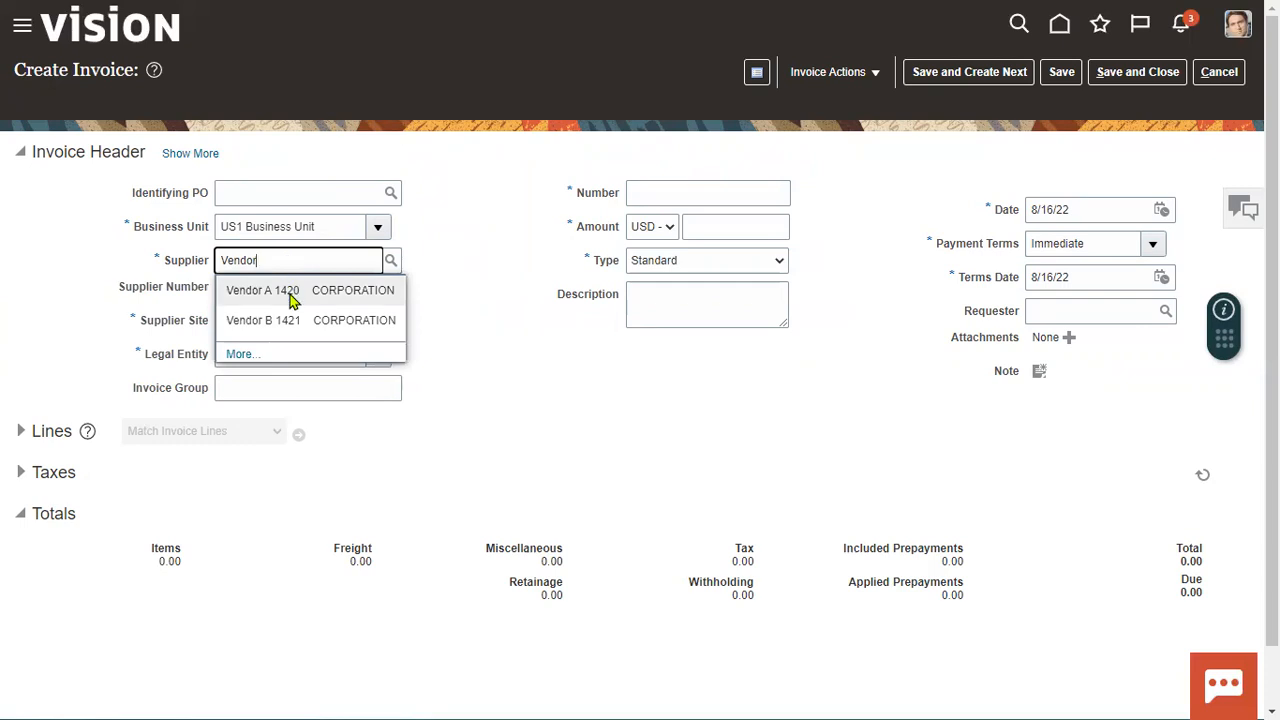
{"action": "left_click", "coordinate": [290, 293]}
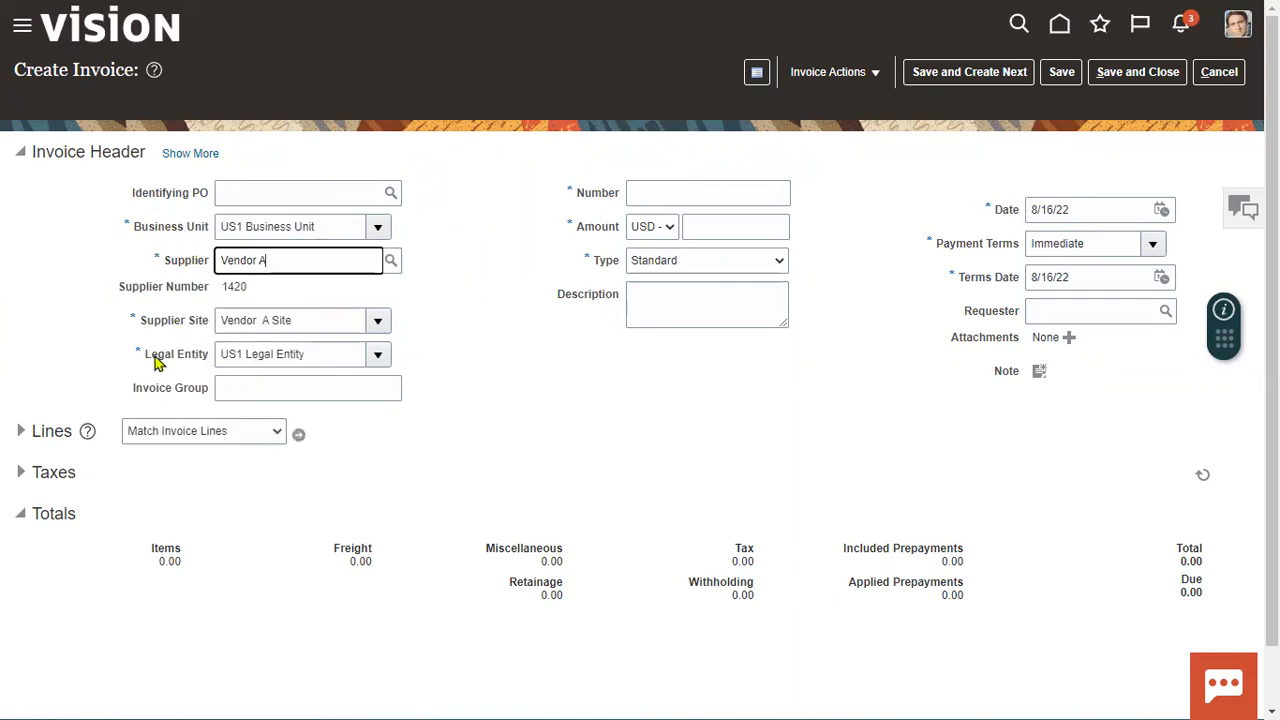
Step: Set the invoice number to A11 and the invoice amount to 99 USD
{"action": "left_click", "coordinate": [706, 196]}
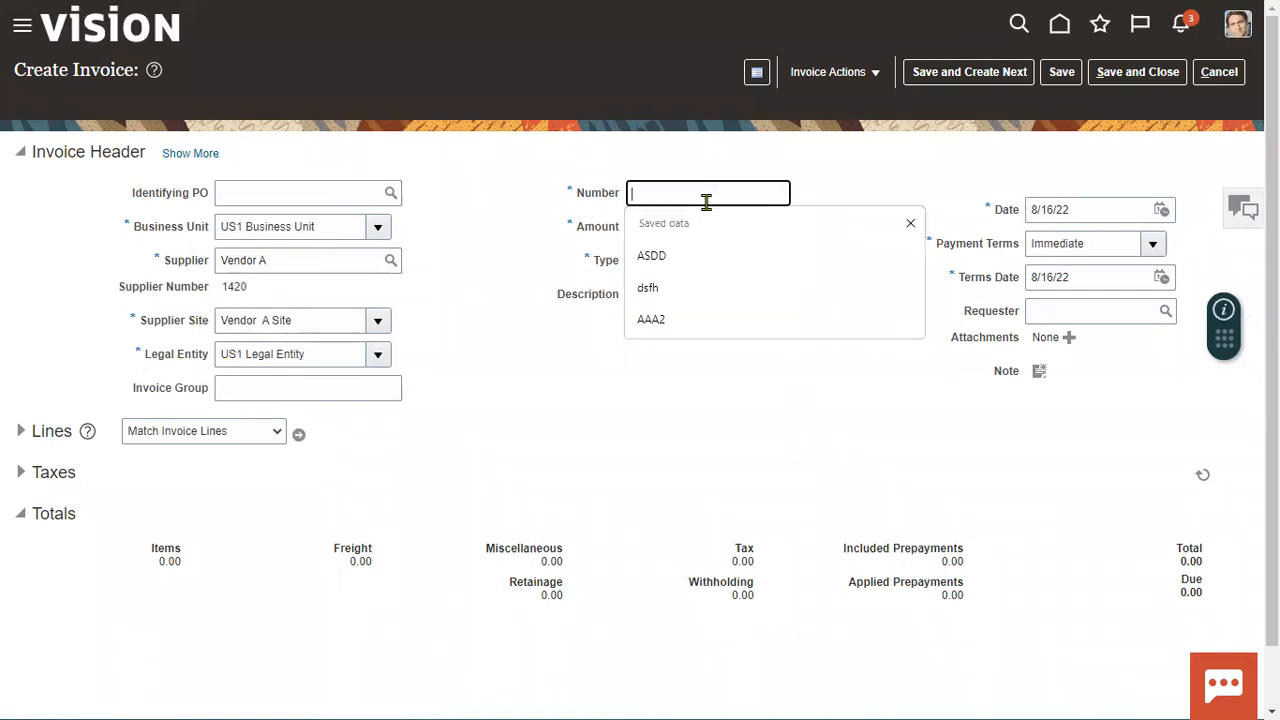
{"action": "type", "text": "A11"}
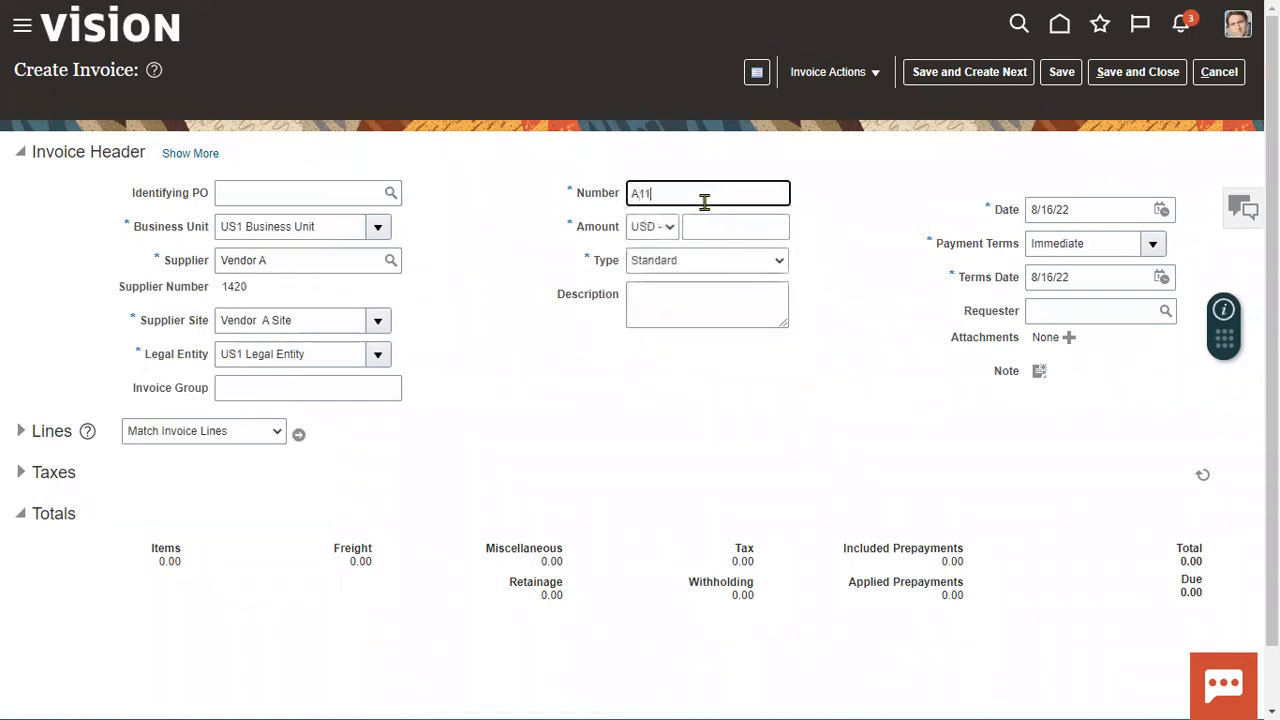
{"action": "left_click", "coordinate": [717, 228]}
{"action": "type", "text": "99"}
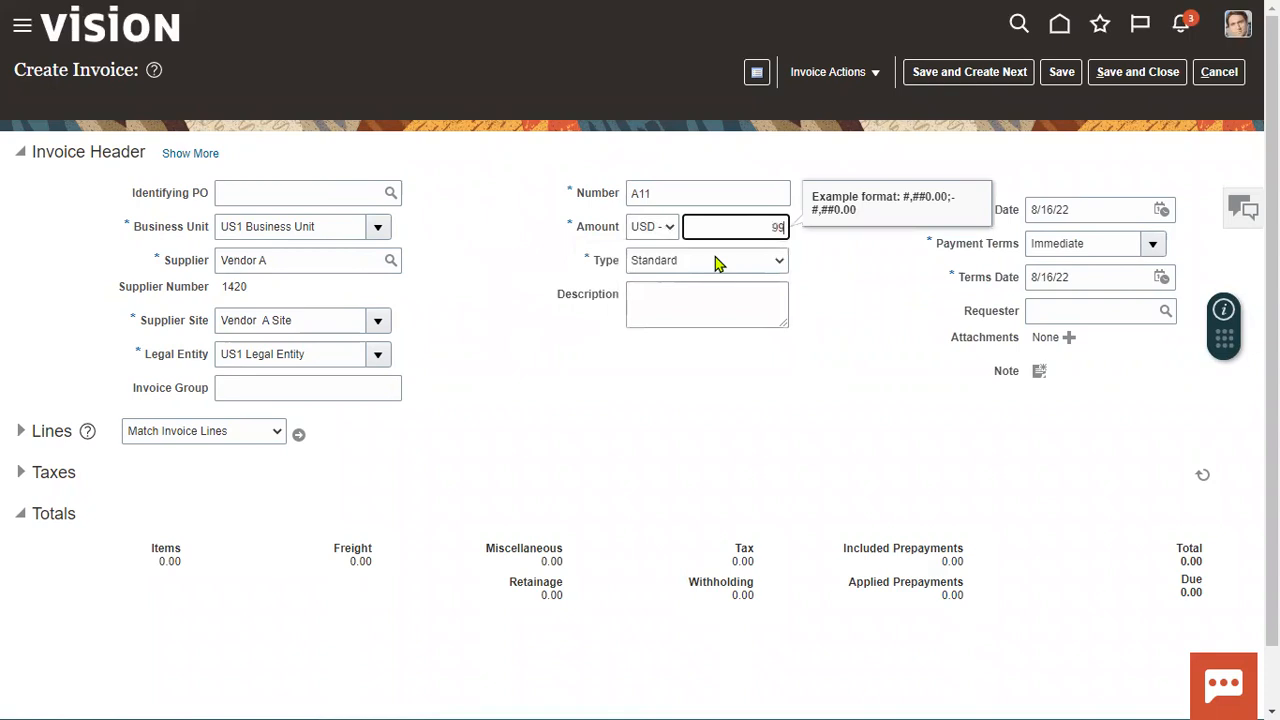
{"action": "left_click", "coordinate": [723, 374]}
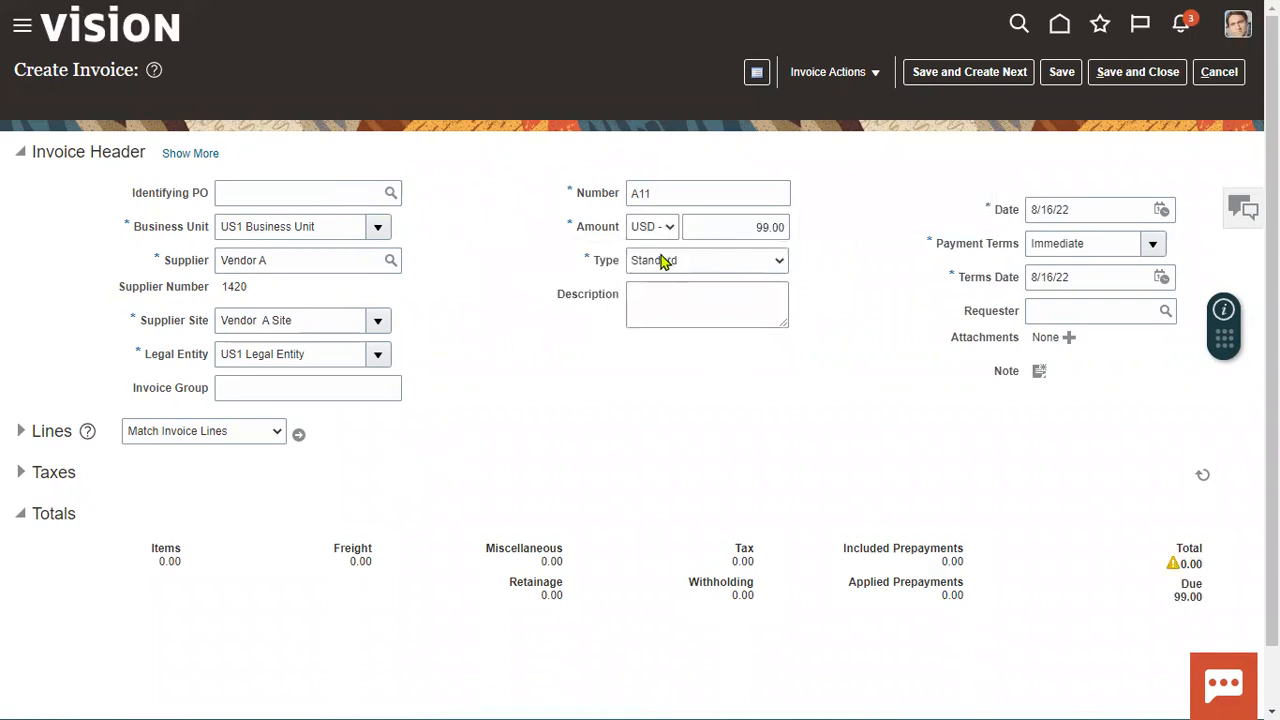
Step: Expand the invoice lines and set the amount of item line 1 to 99
{"action": "left_click", "coordinate": [20, 431]}
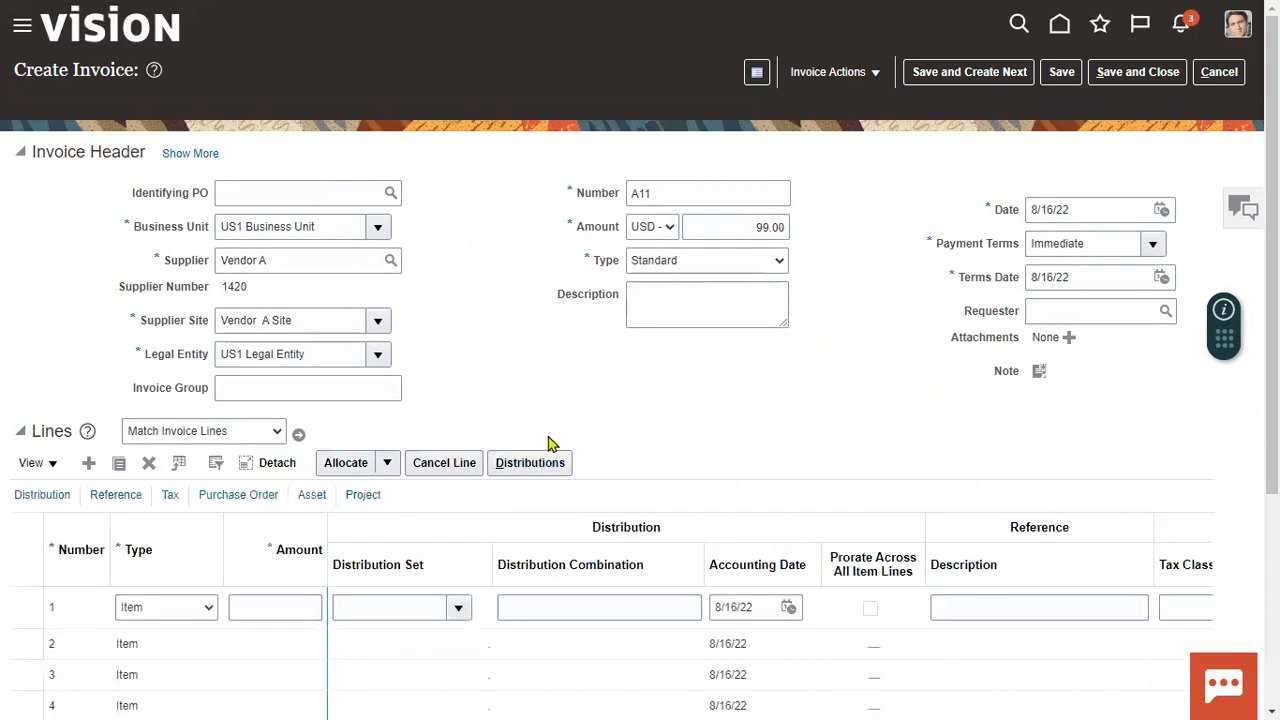
{"action": "left_click", "coordinate": [289, 607]}
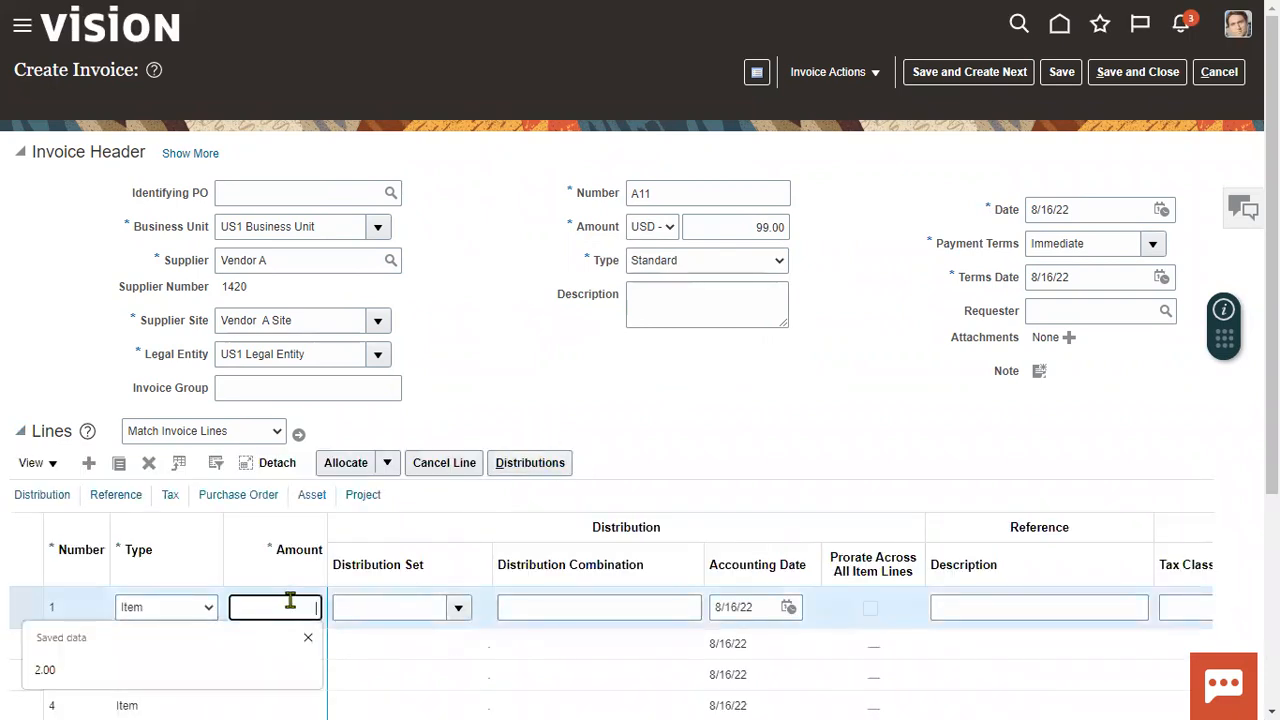
{"action": "type", "text": "99"}
{"action": "key", "text": "Tab"}
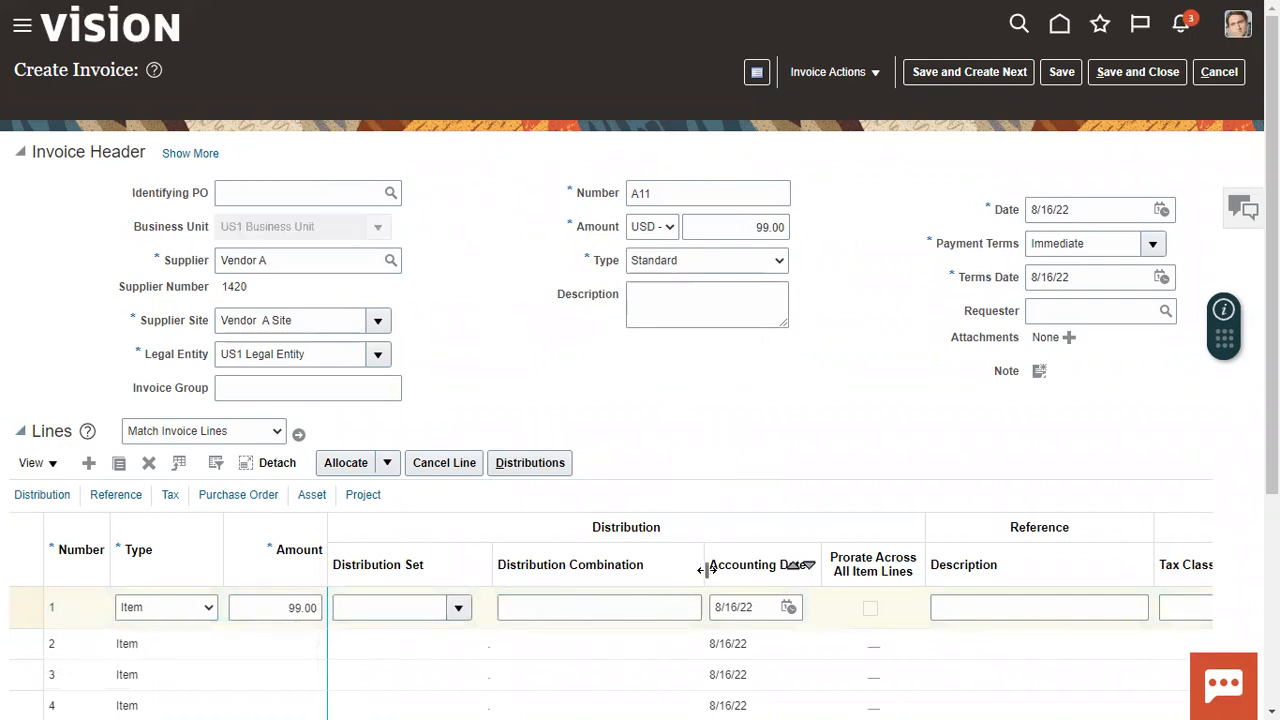
Step: Assign distribution combination 101.10.11104.000.000.000 to line 1 and save the invoice
{"action": "left_click_drag", "start_coordinate": [701, 573], "coordinate": [724, 573]}
{"action": "left_click", "coordinate": [713, 609]}
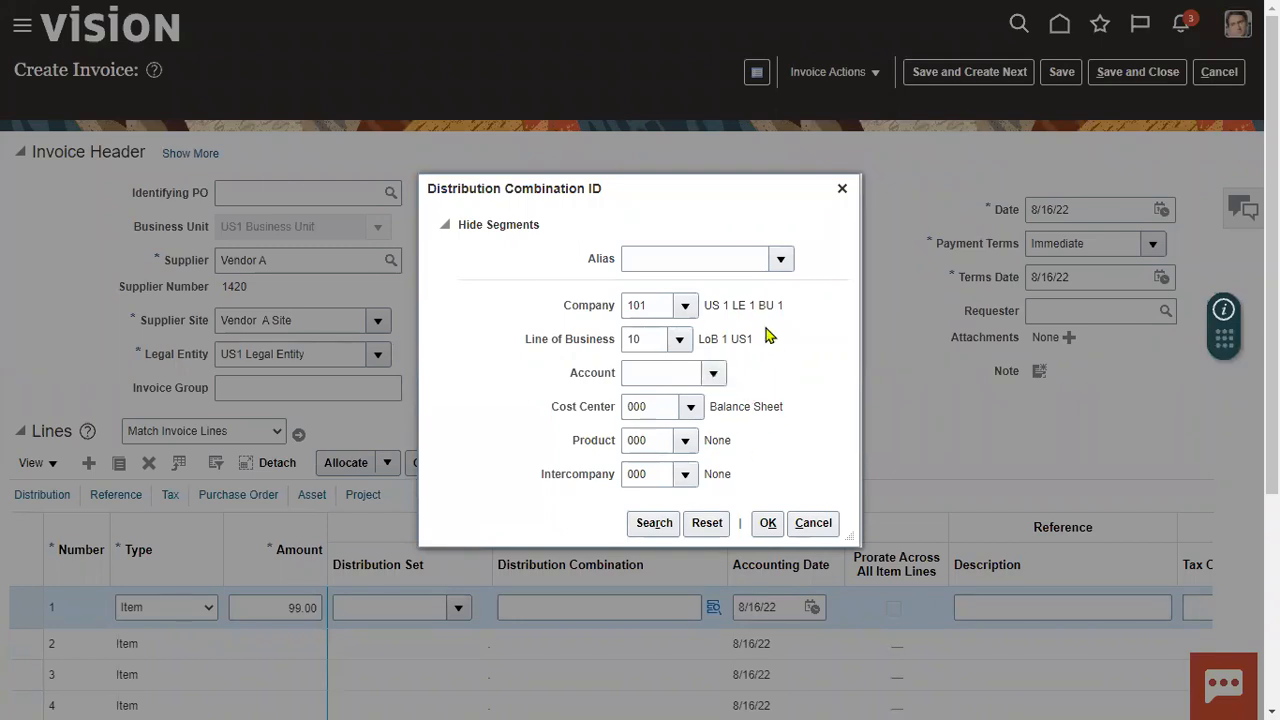
{"action": "left_click", "coordinate": [713, 373]}
{"action": "left_click", "coordinate": [788, 431]}
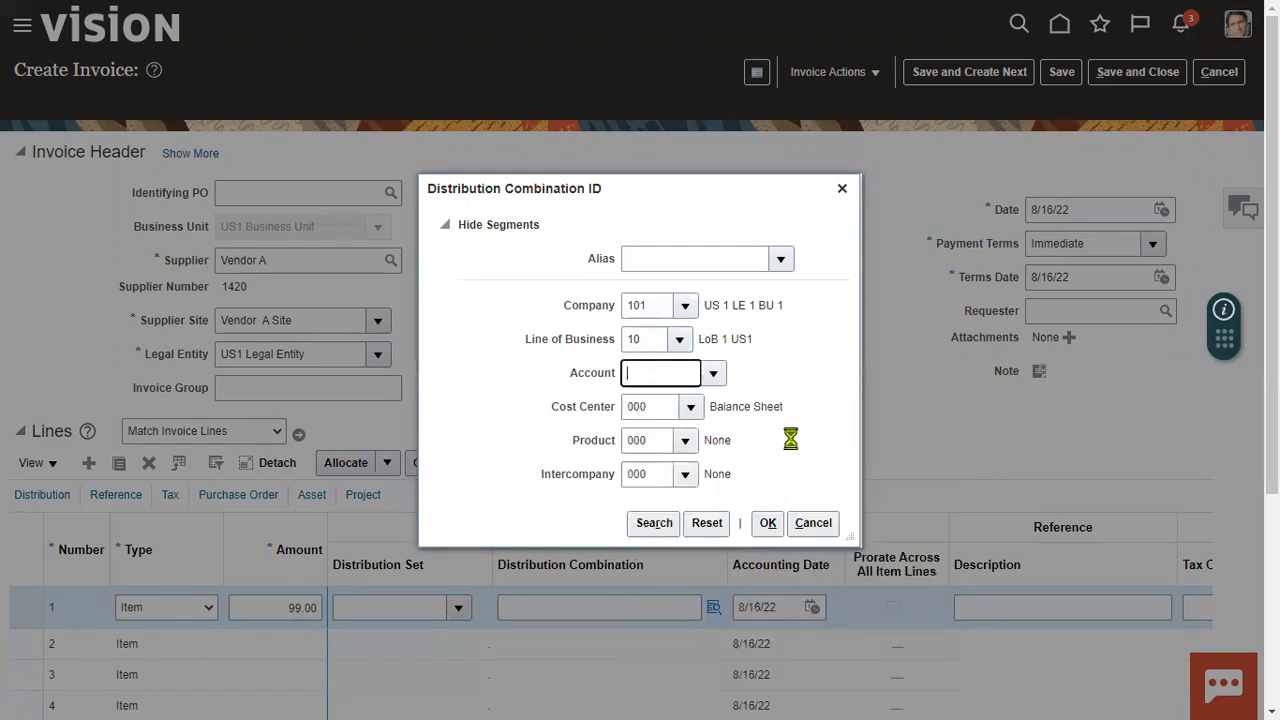
{"action": "left_click", "coordinate": [768, 523]}
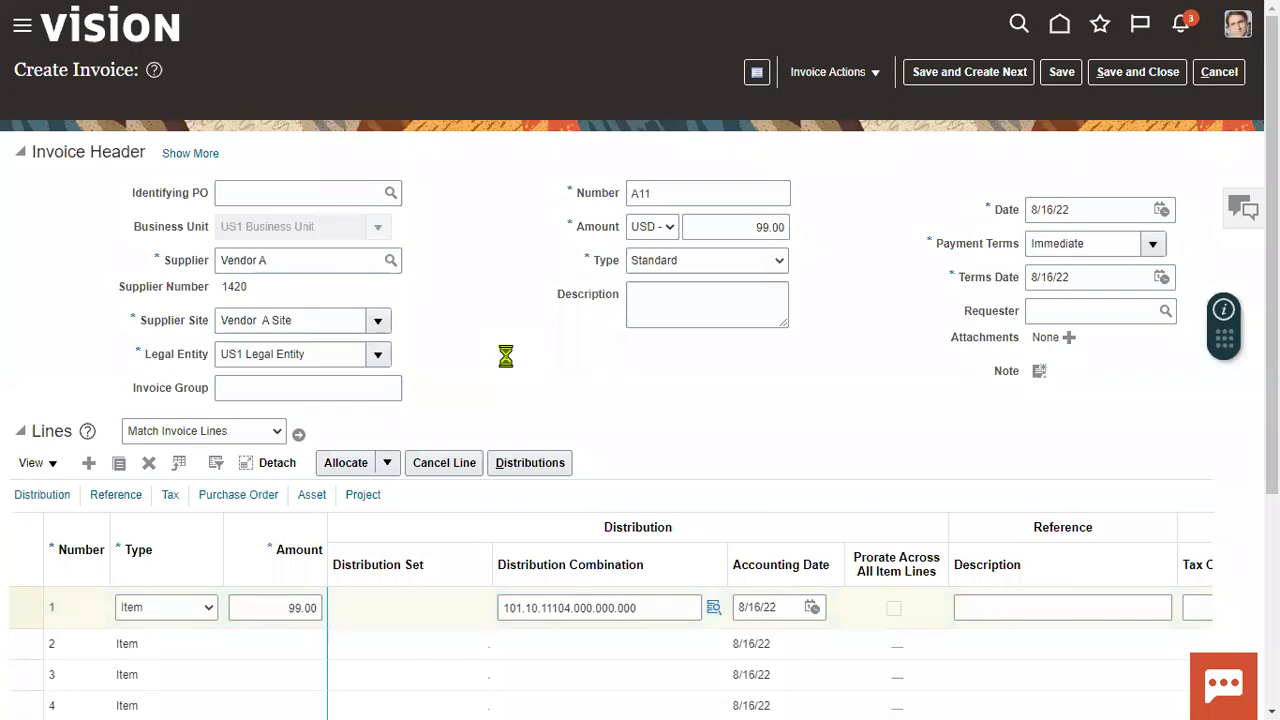
{"action": "left_click", "coordinate": [1063, 78]}
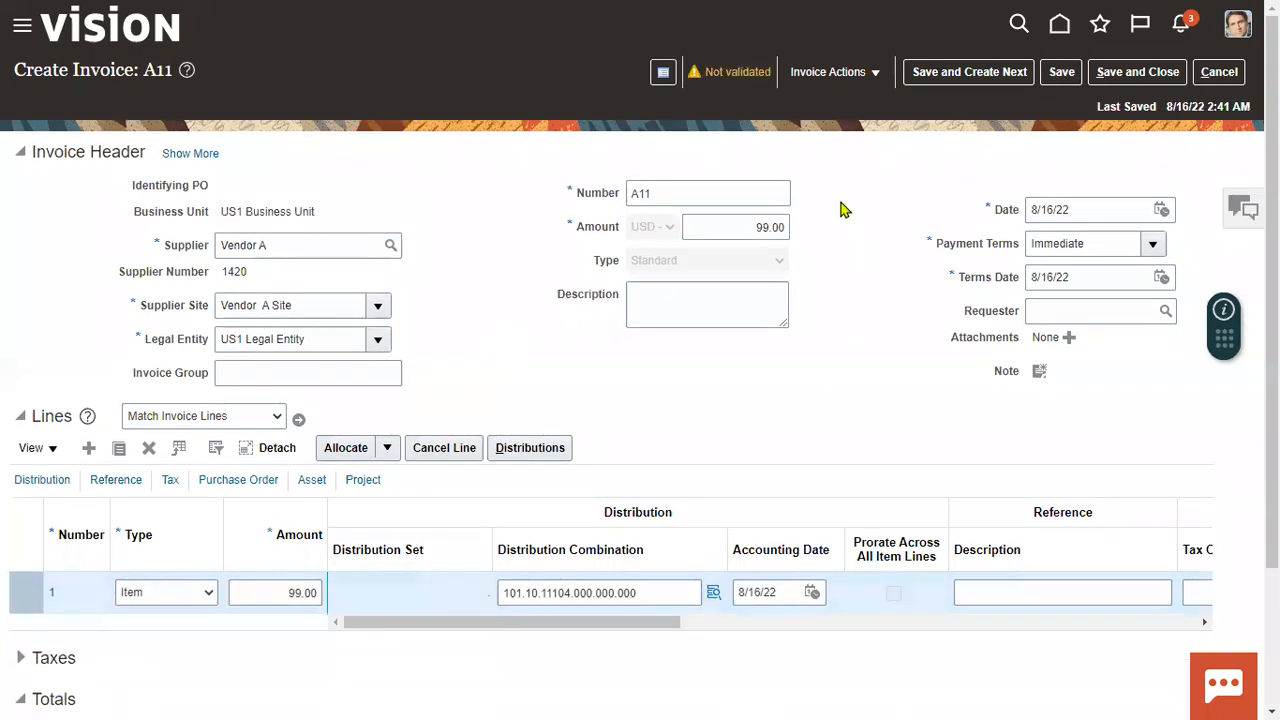
{"action": "left_click", "coordinate": [845, 74]}
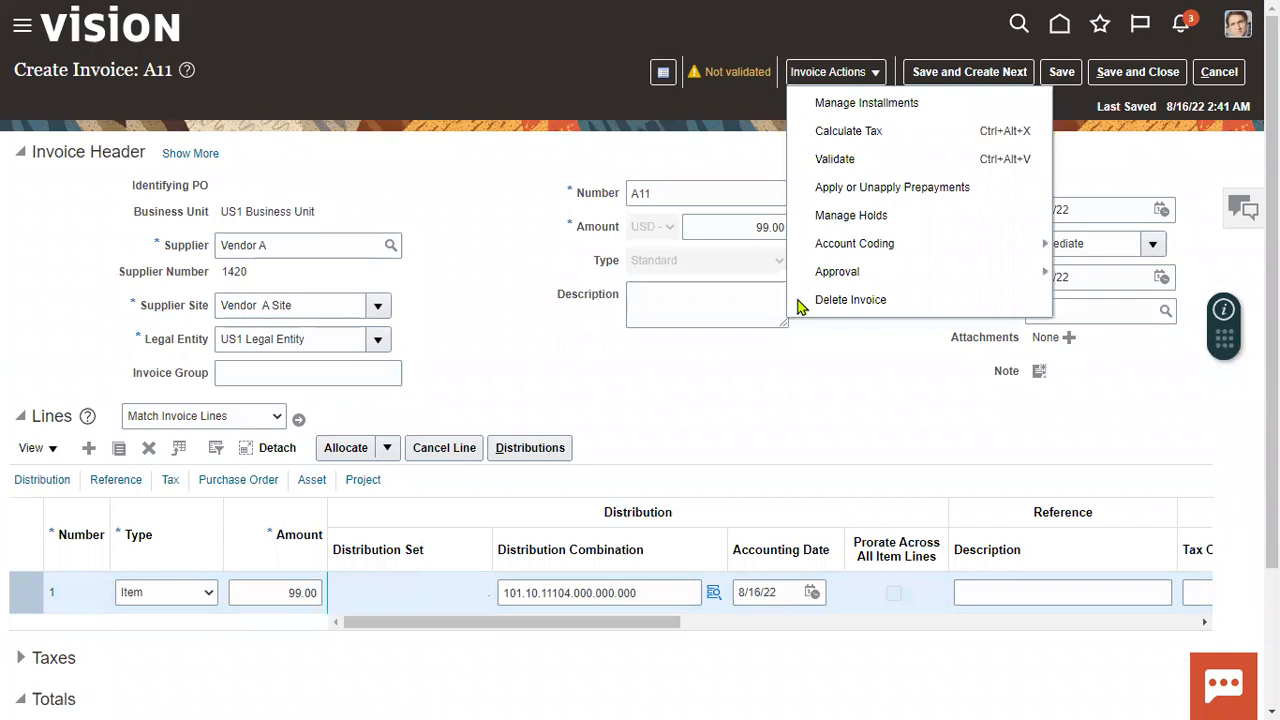
{"action": "left_click", "coordinate": [663, 366]}
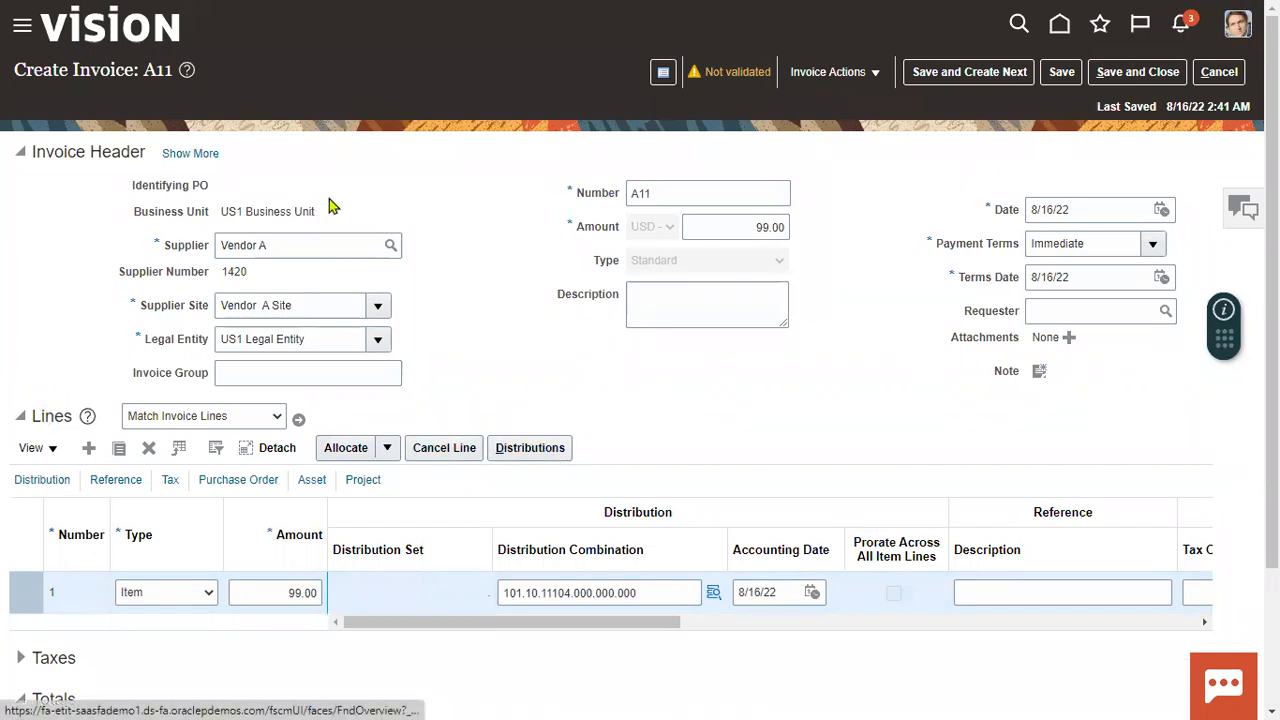
{"action": "left_click_drag", "start_coordinate": [91, 148], "coordinate": [146, 152]}
{"action": "left_click_drag", "start_coordinate": [34, 417], "coordinate": [66, 417]}
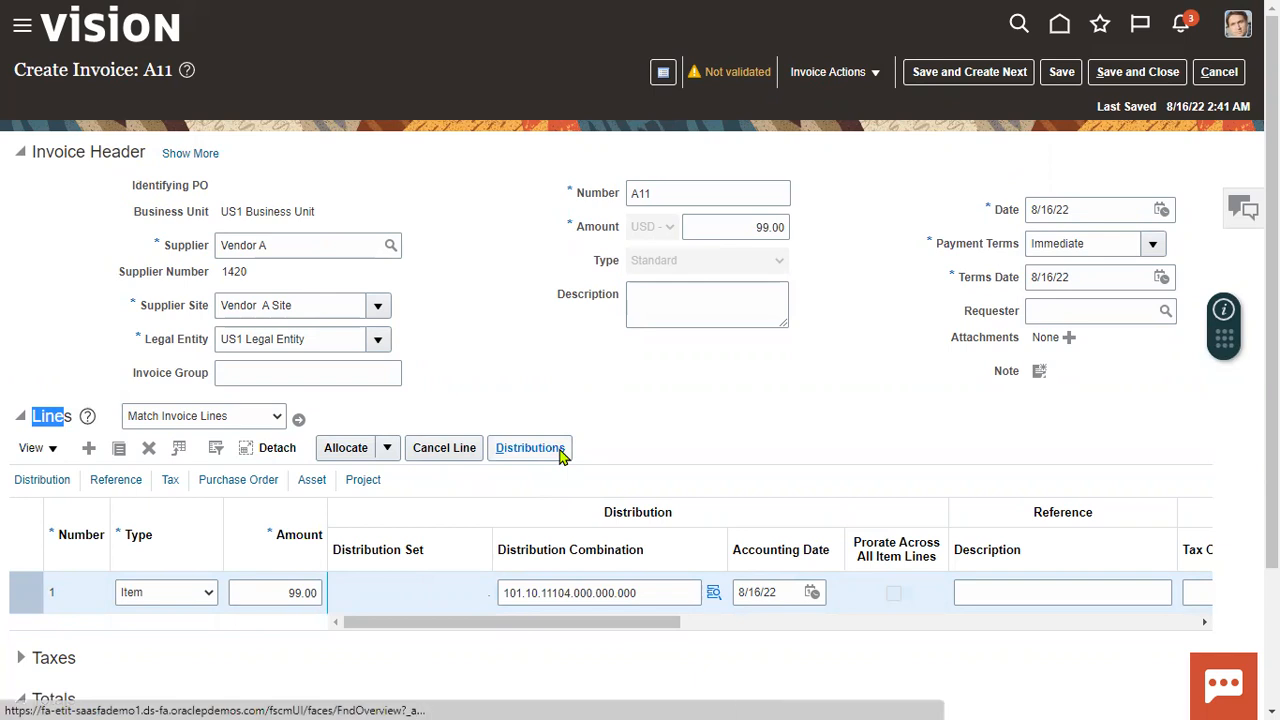
{"action": "left_click", "coordinate": [706, 406]}
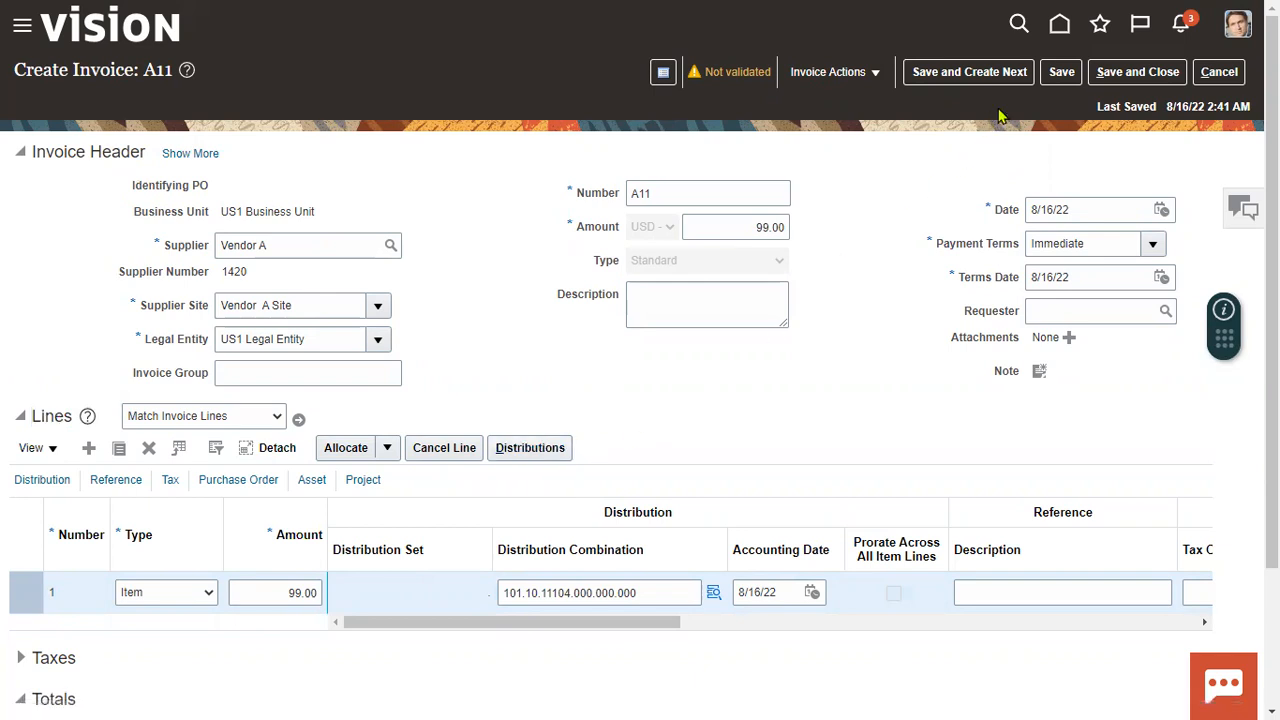
Step: Validate invoice A11 and expand its Taxes section
{"action": "left_click", "coordinate": [830, 76]}
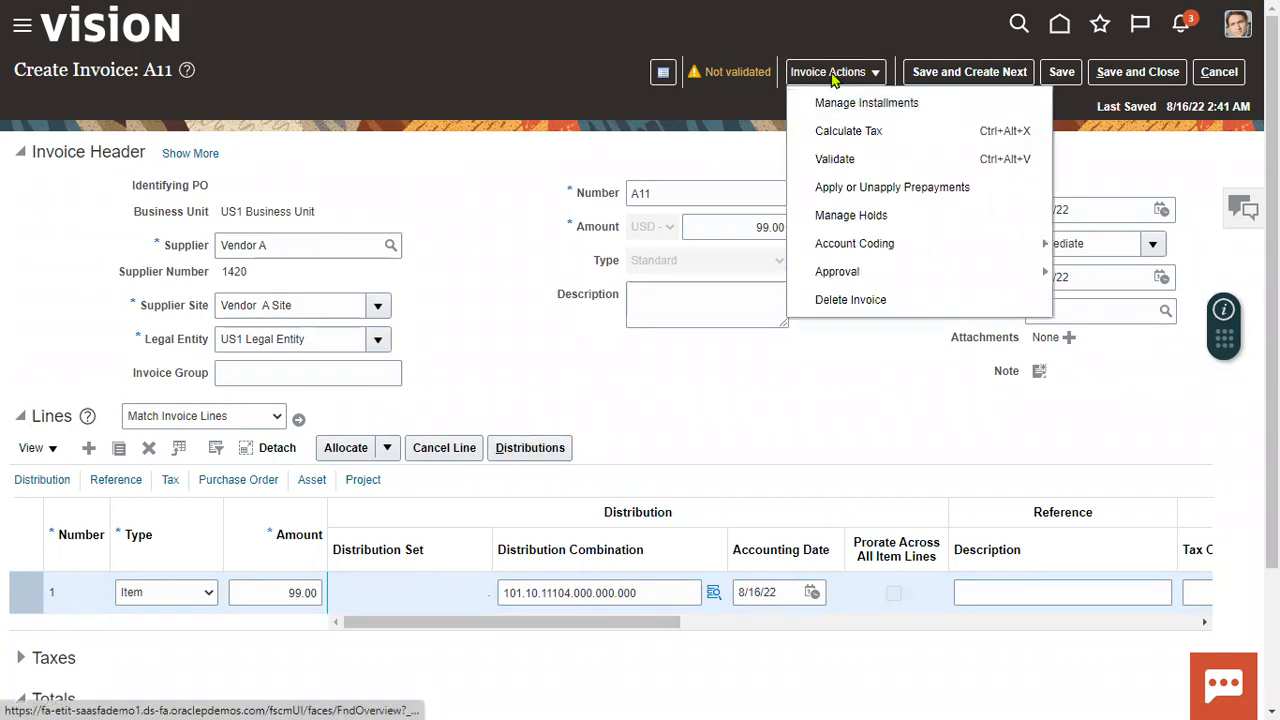
{"action": "left_click", "coordinate": [838, 160]}
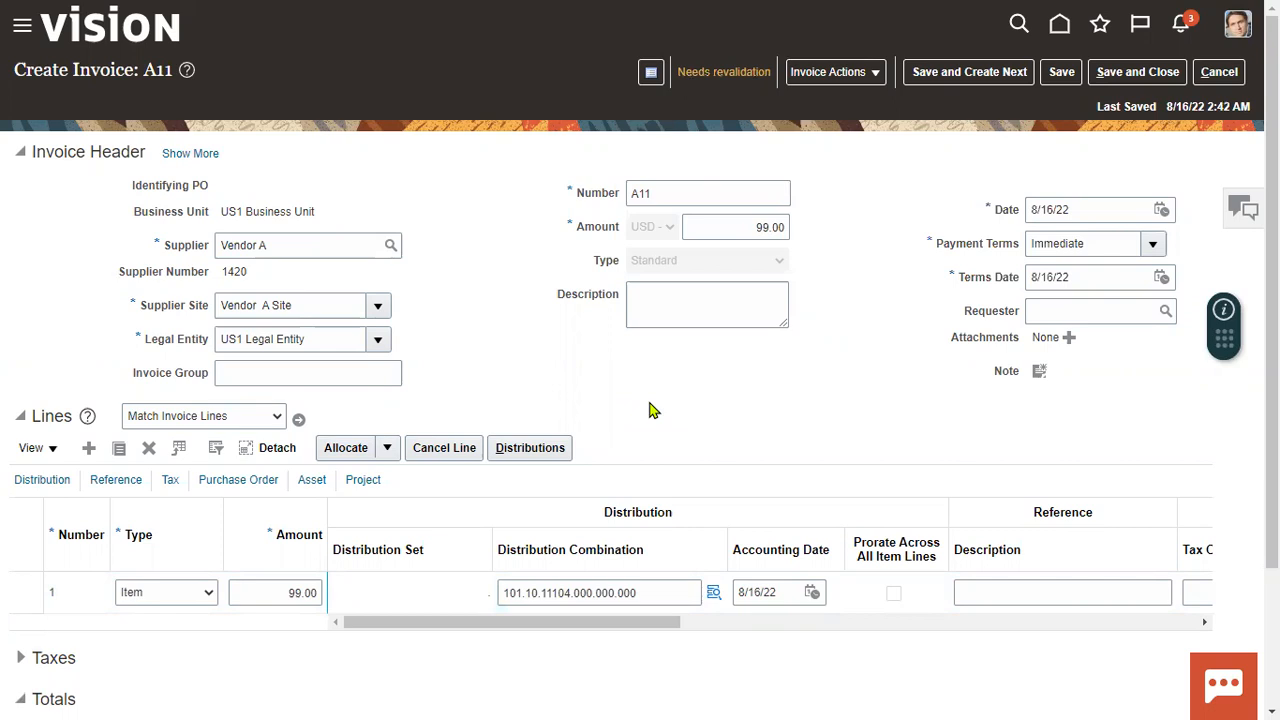
{"action": "scroll", "coordinate": [650, 410], "scroll_direction": "down", "scroll_amount": 3}
{"action": "left_click", "coordinate": [20, 480]}
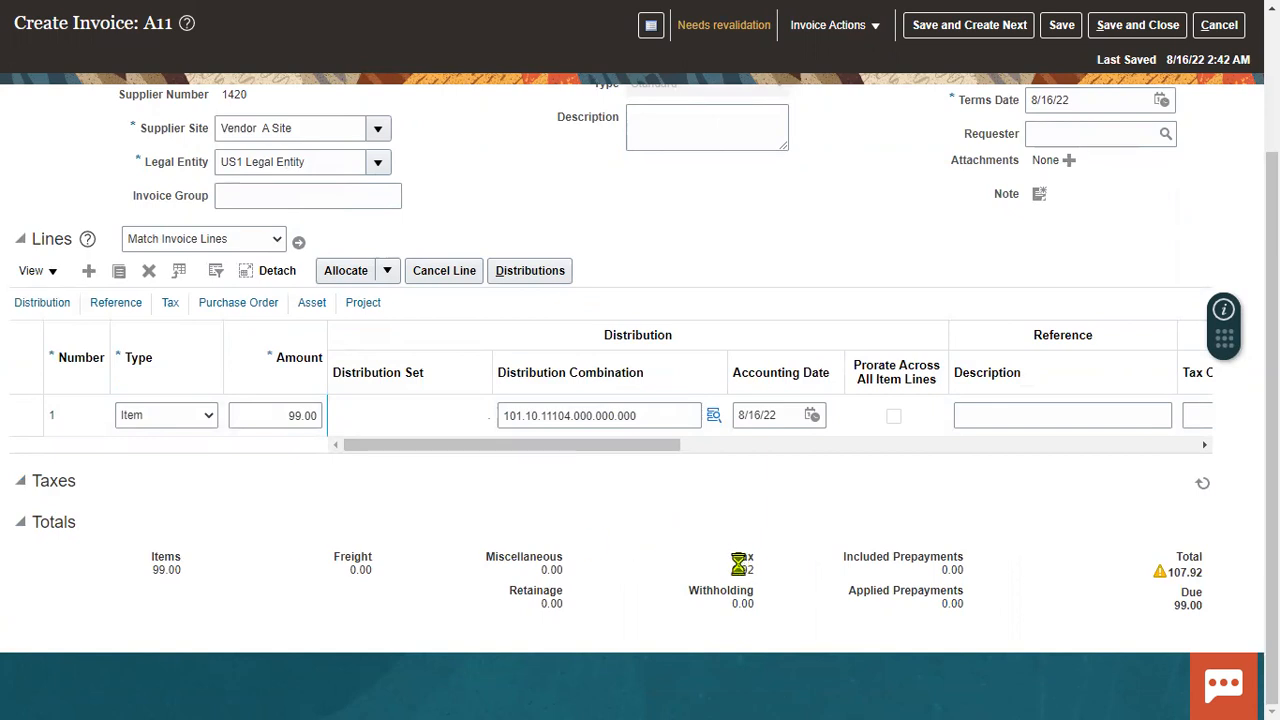
Step: Set both transaction tax amounts of invoice A11, the 2.5 and 6.5 rate lines, to 0 and save the tax changes
{"action": "scroll", "coordinate": [645, 571], "scroll_direction": "down", "scroll_amount": 1}
{"action": "left_click", "coordinate": [505, 443]}
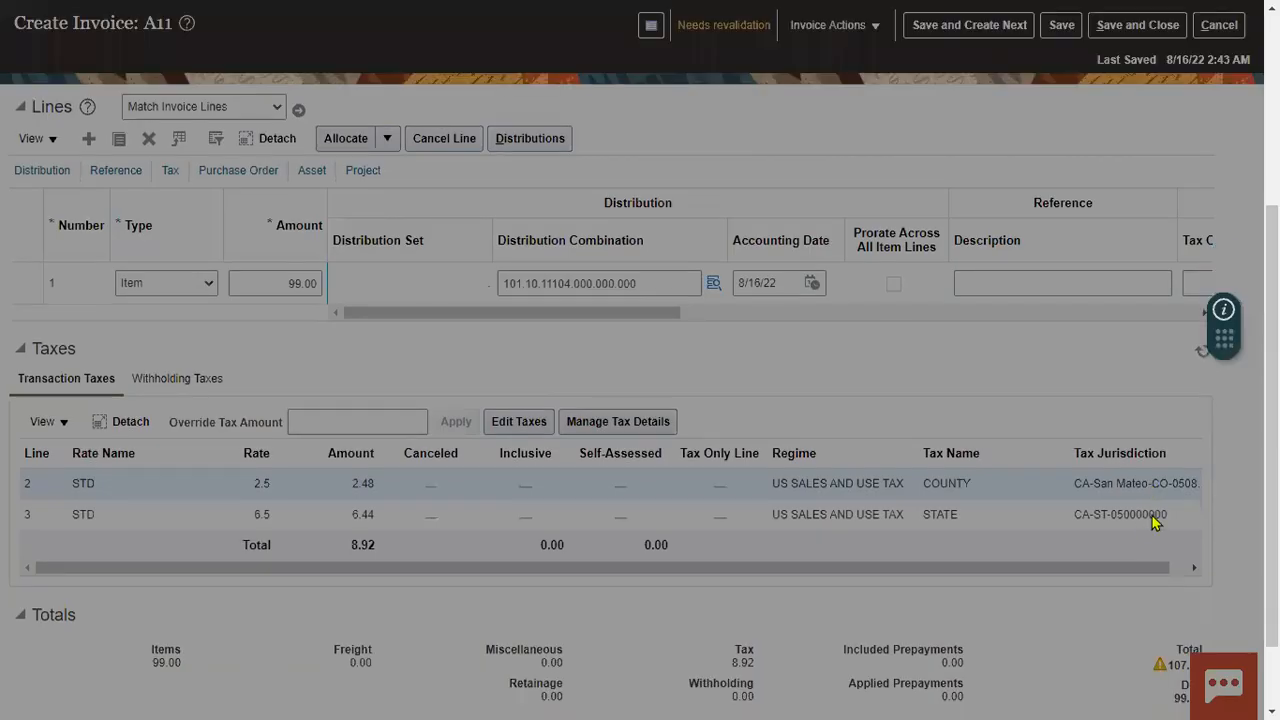
{"action": "left_click", "coordinate": [626, 346]}
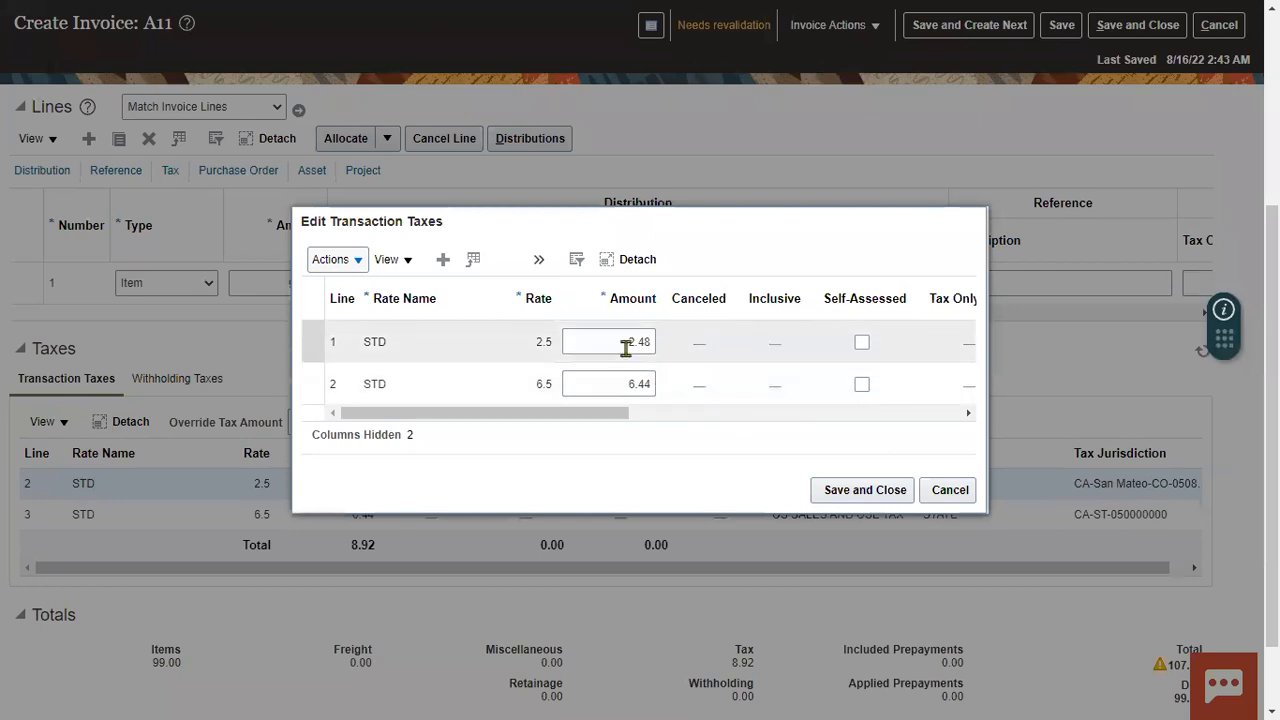
{"action": "type", "text": "0"}
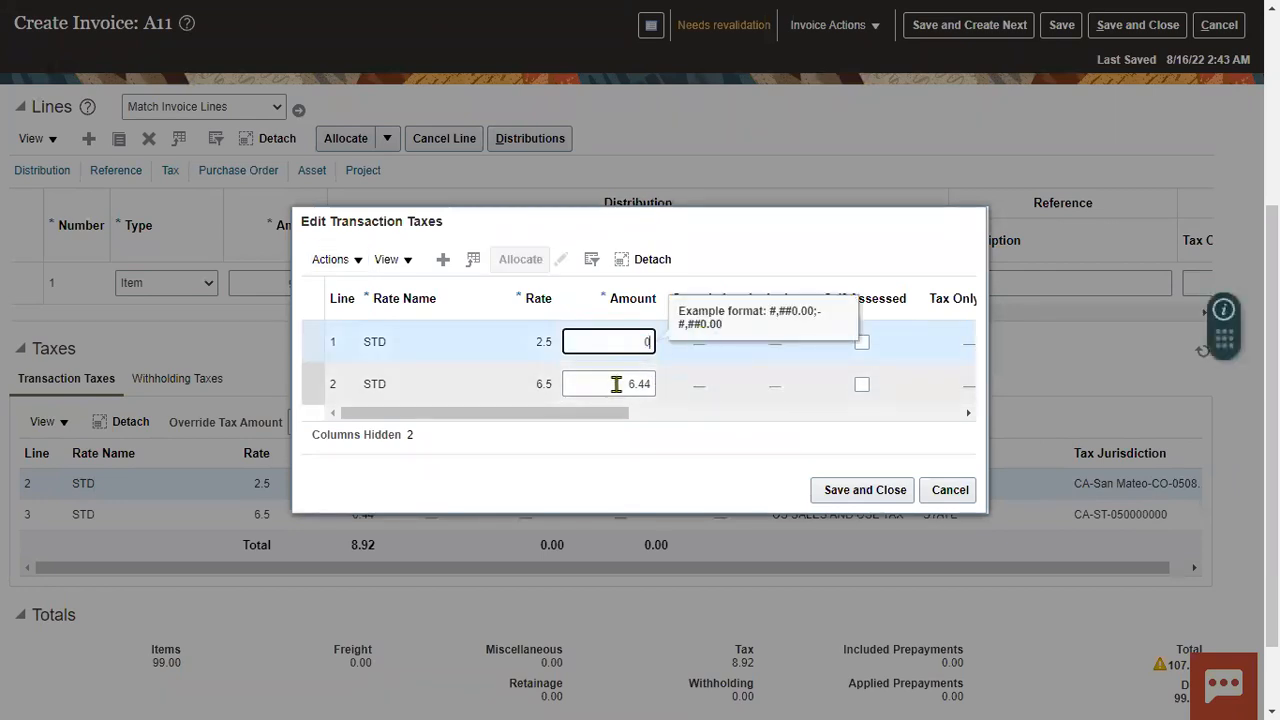
{"action": "left_click", "coordinate": [614, 382]}
{"action": "type", "text": "0"}
{"action": "left_click", "coordinate": [630, 341]}
{"action": "left_click", "coordinate": [846, 488]}
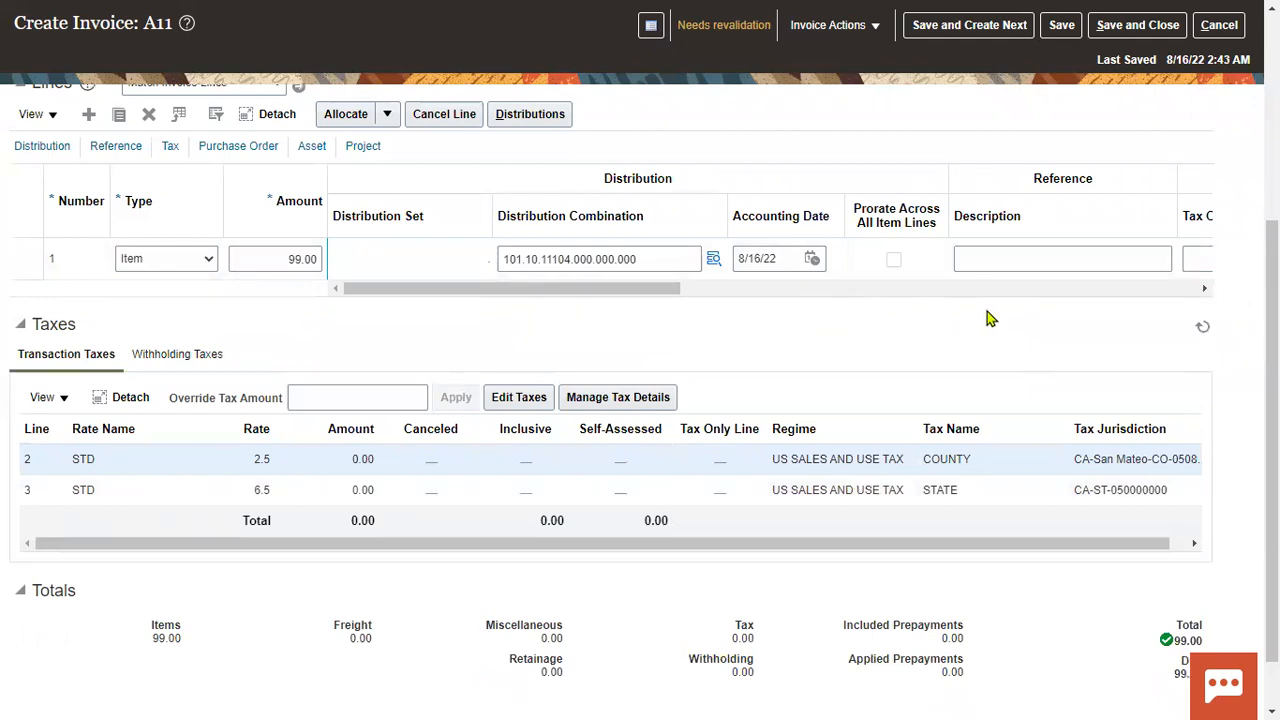
Step: Save invoice A11 and validate it again with the zero tax amounts
{"action": "scroll", "coordinate": [923, 376], "scroll_direction": "up", "scroll_amount": 5}
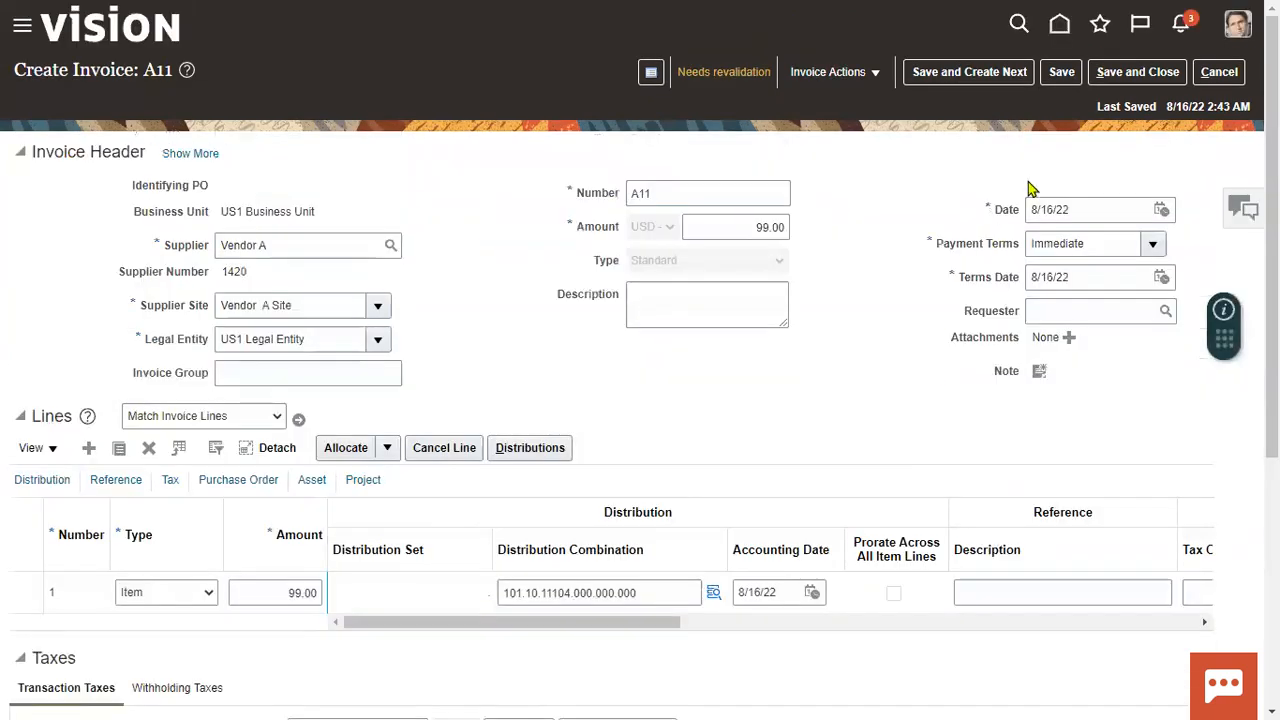
{"action": "left_click", "coordinate": [1061, 71]}
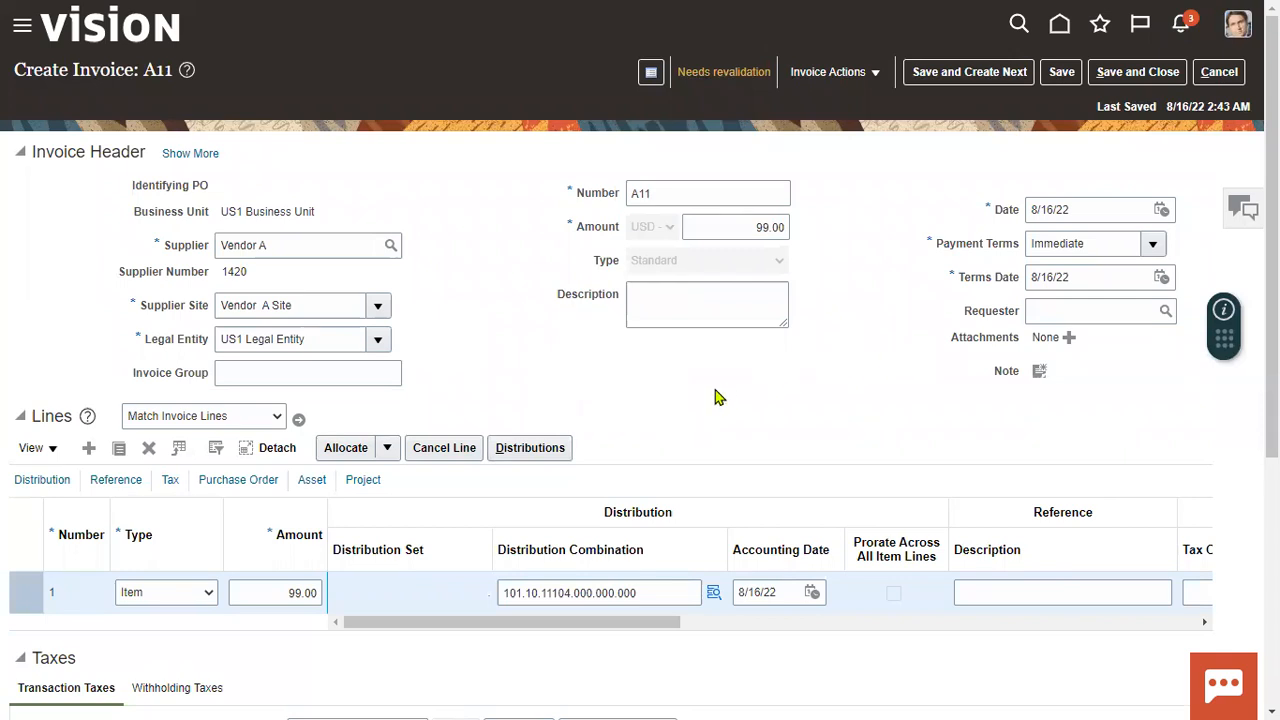
{"action": "left_click", "coordinate": [852, 78]}
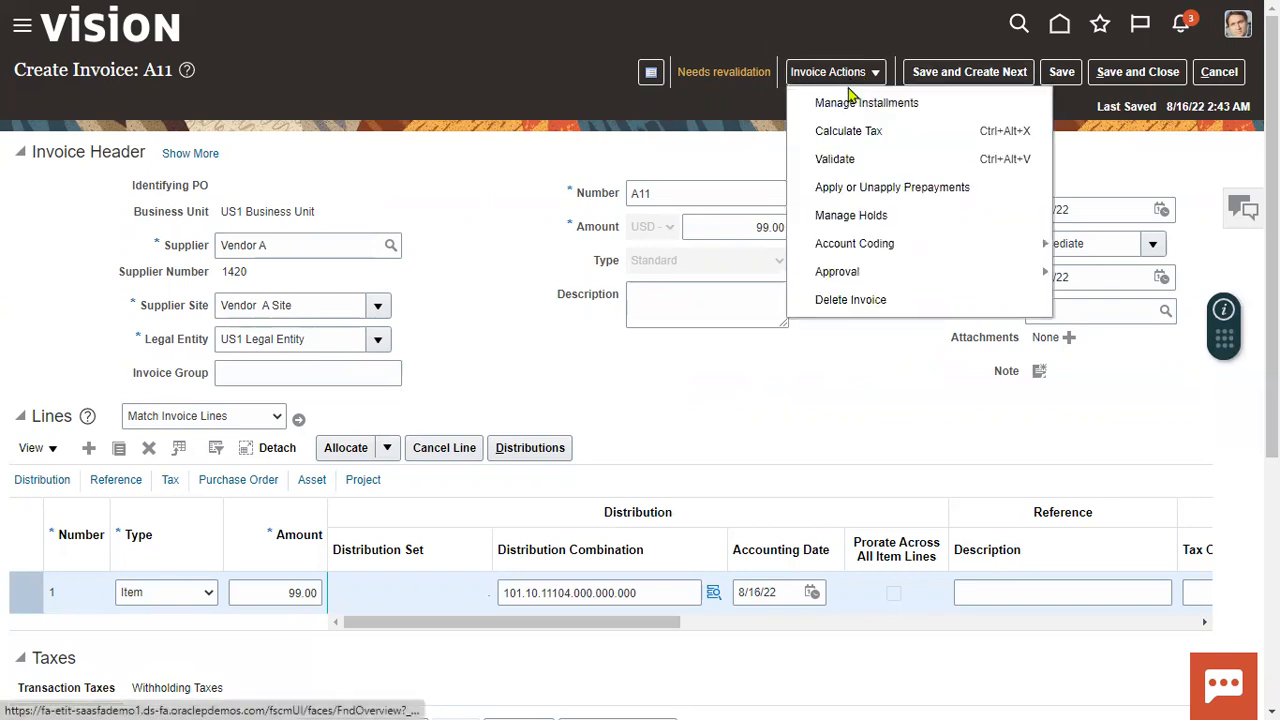
{"action": "left_click", "coordinate": [846, 162]}
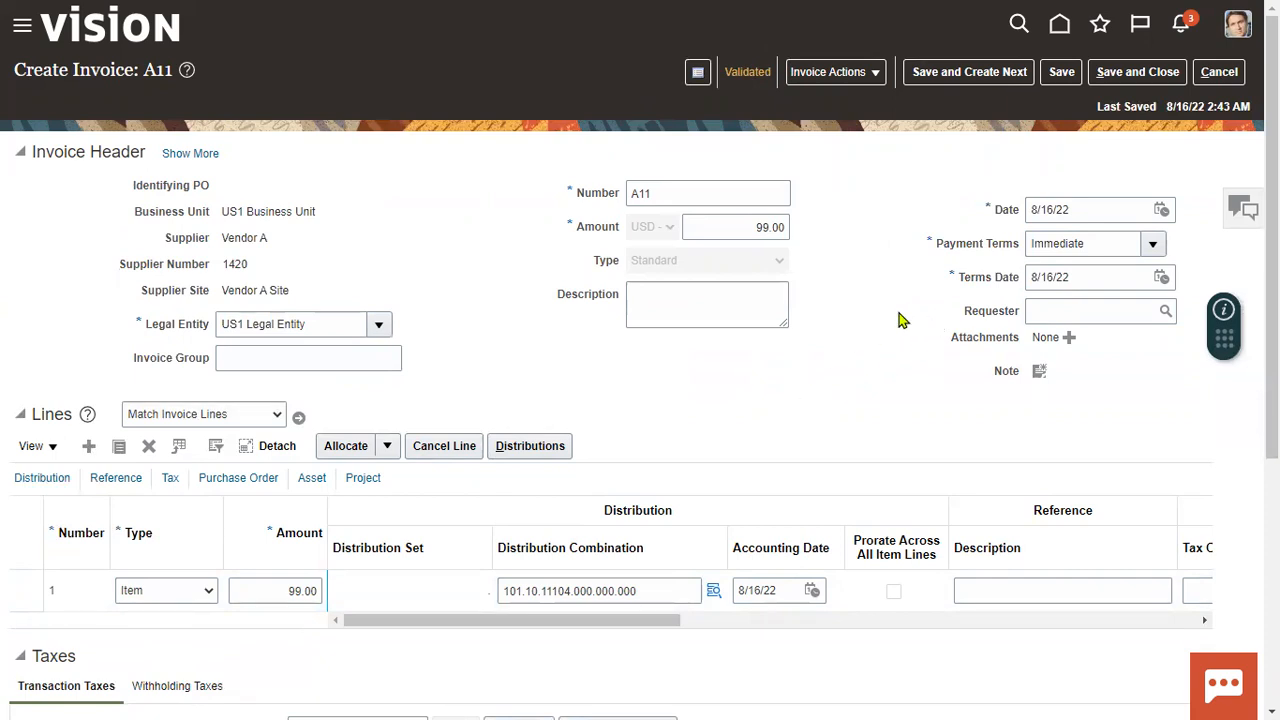
{"action": "left_click", "coordinate": [845, 76]}
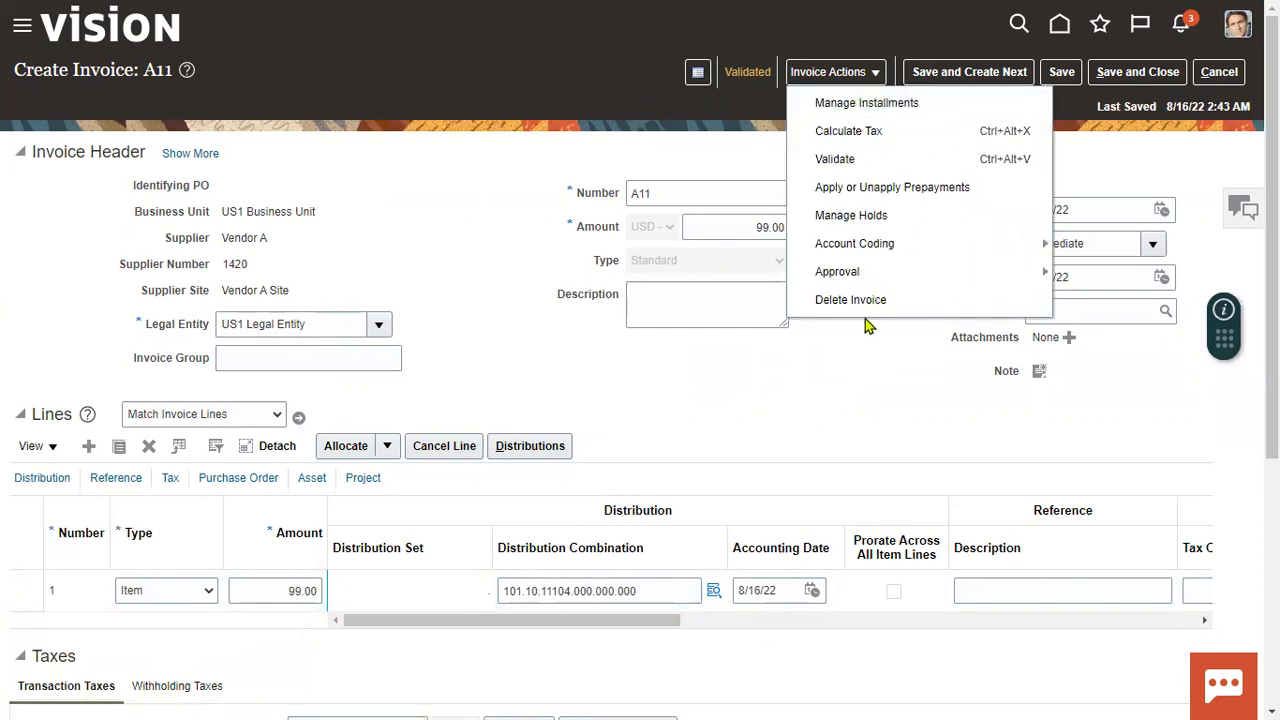
{"action": "left_click", "coordinate": [826, 428]}
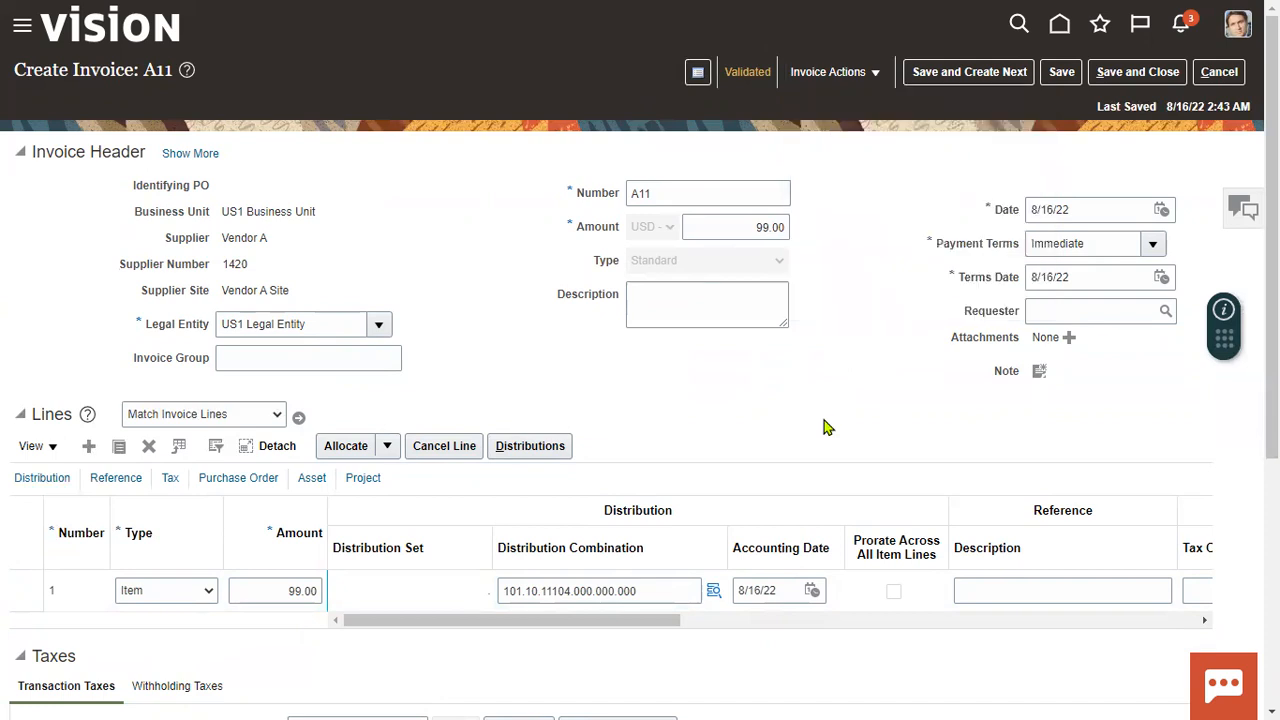
Step: Save invoice A11 and start another invoice for US1 Business Unit with supplier Vendor A
{"action": "left_click", "coordinate": [940, 74]}
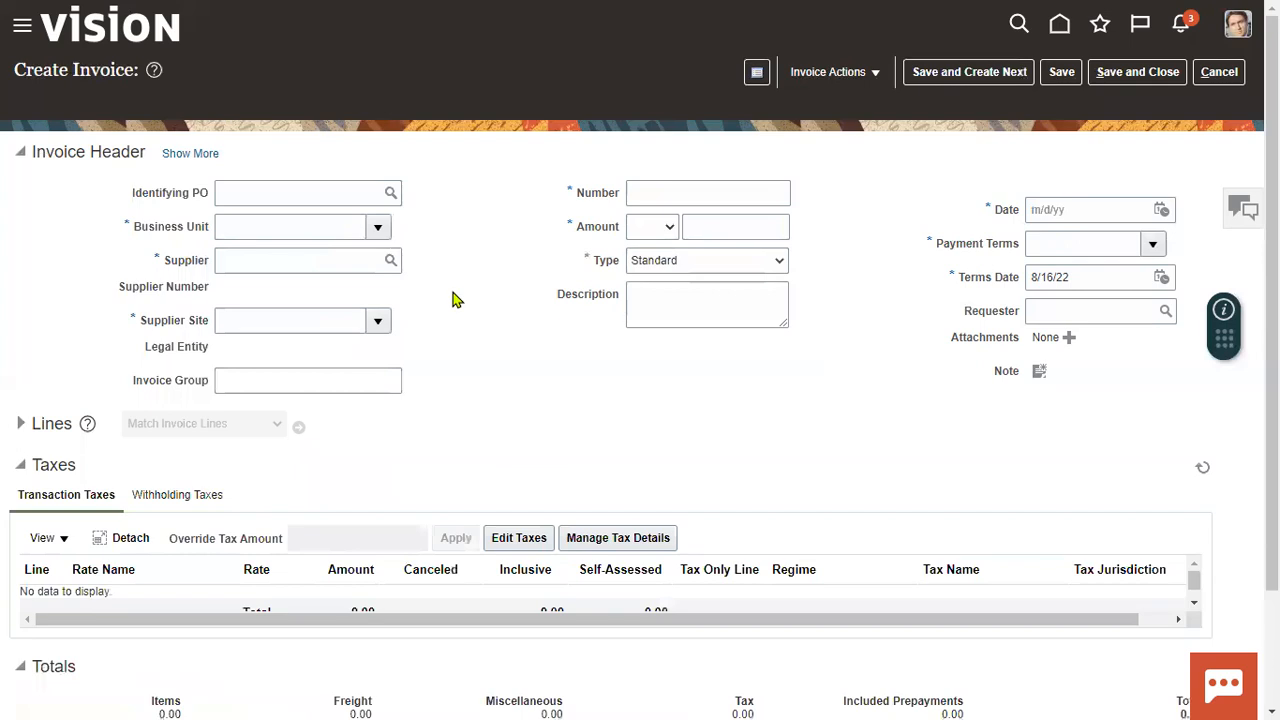
{"action": "left_click", "coordinate": [275, 237]}
{"action": "type", "text": "US1"}
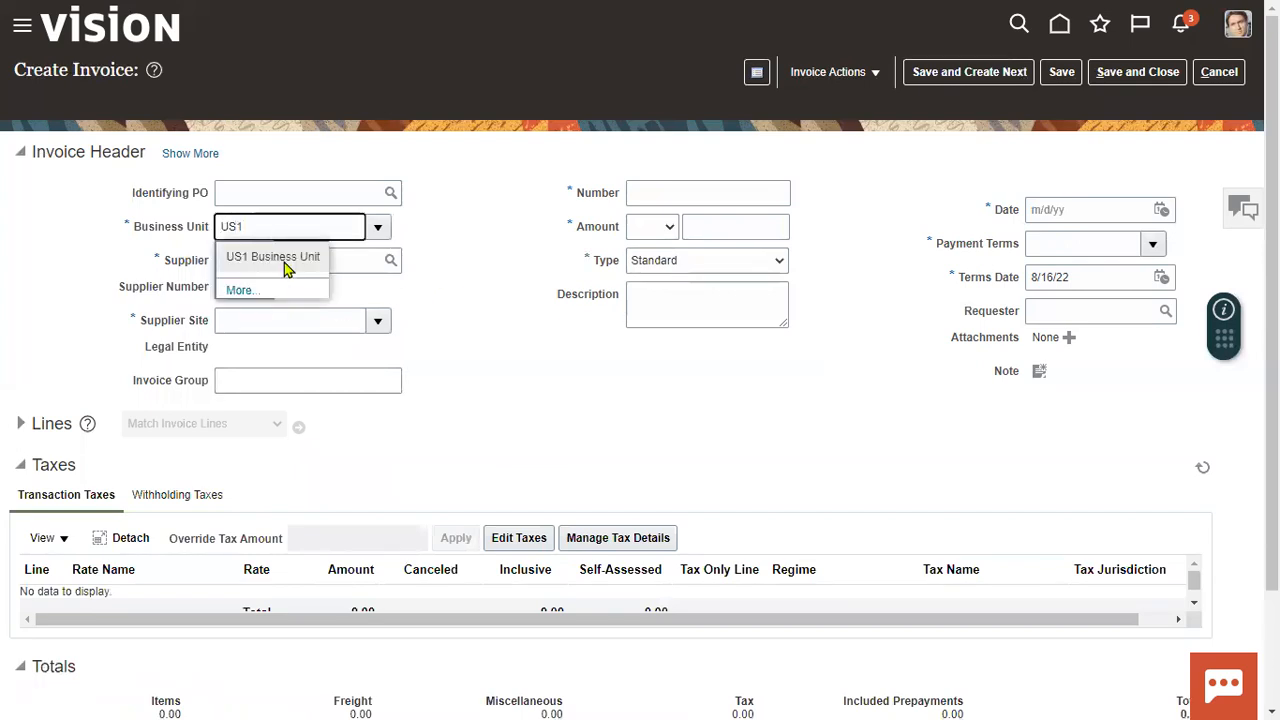
{"action": "left_click", "coordinate": [268, 252]}
{"action": "left_click", "coordinate": [268, 261]}
{"action": "type", "text": "Vendor A"}
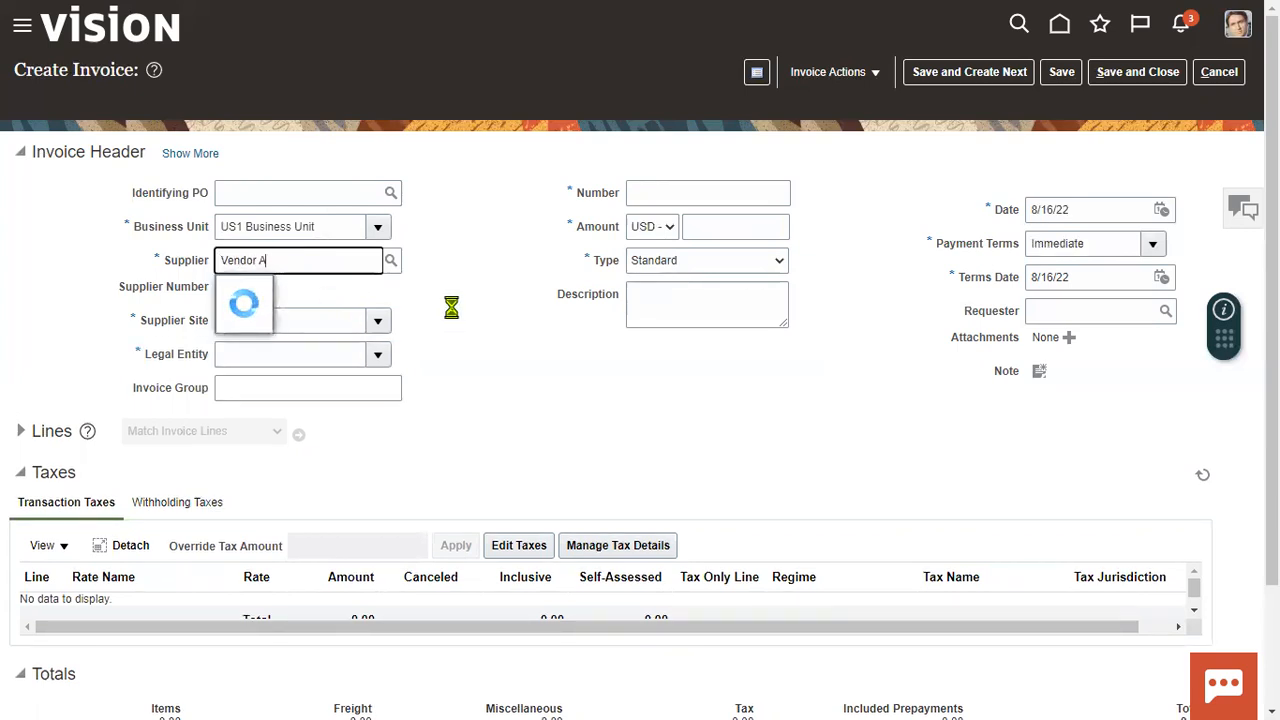
{"action": "key", "text": "Tab"}
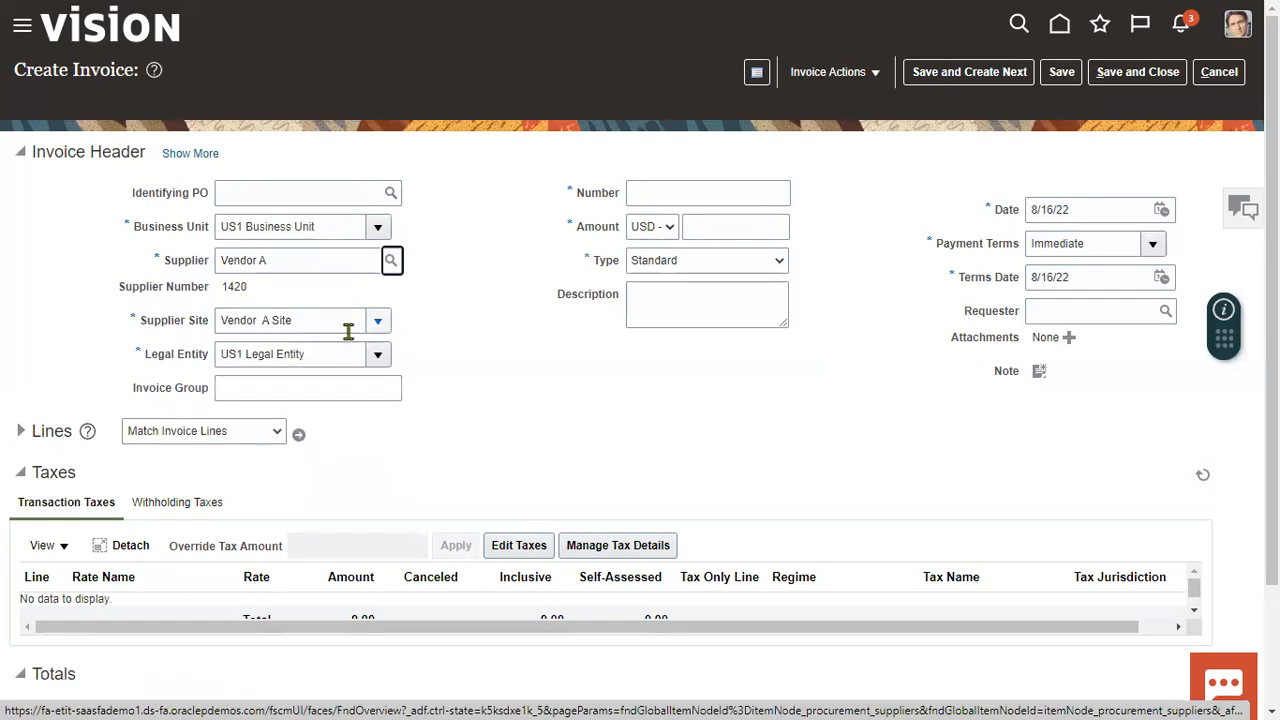
Step: Set the new invoice's number to A12 and its amount to 100 USD
{"action": "type", "text": "A12"}
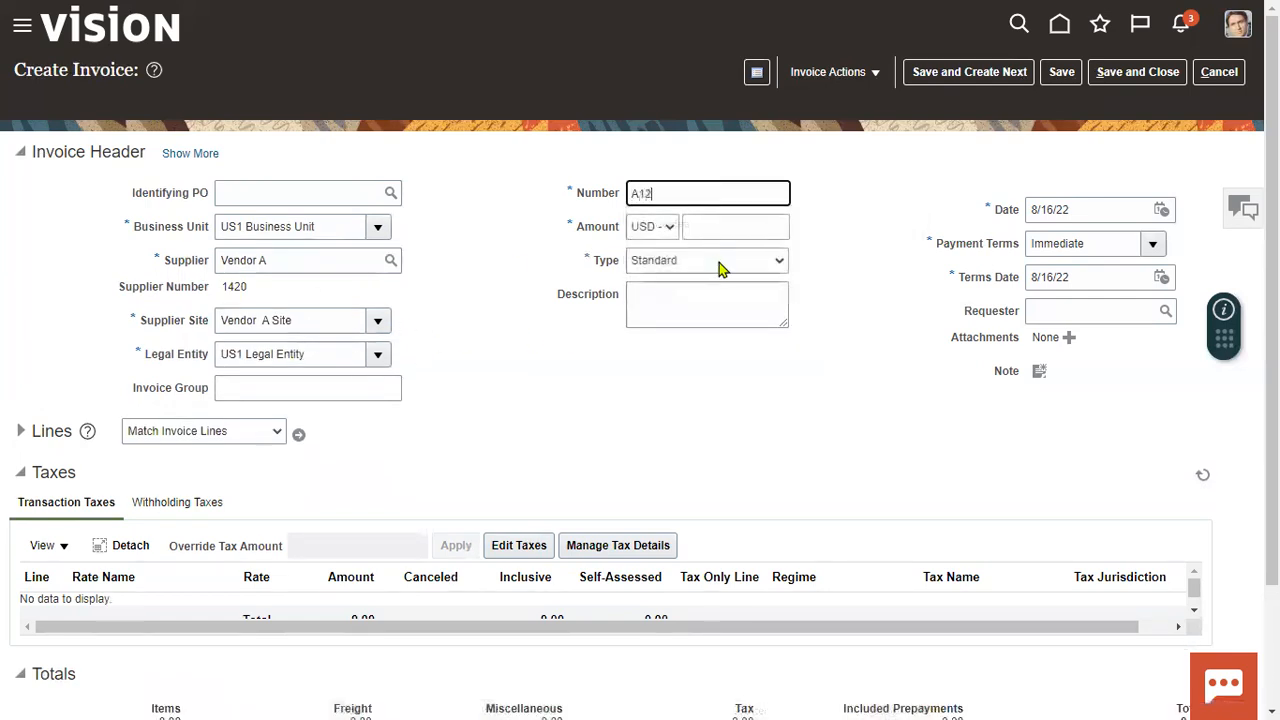
{"action": "left_click", "coordinate": [734, 224]}
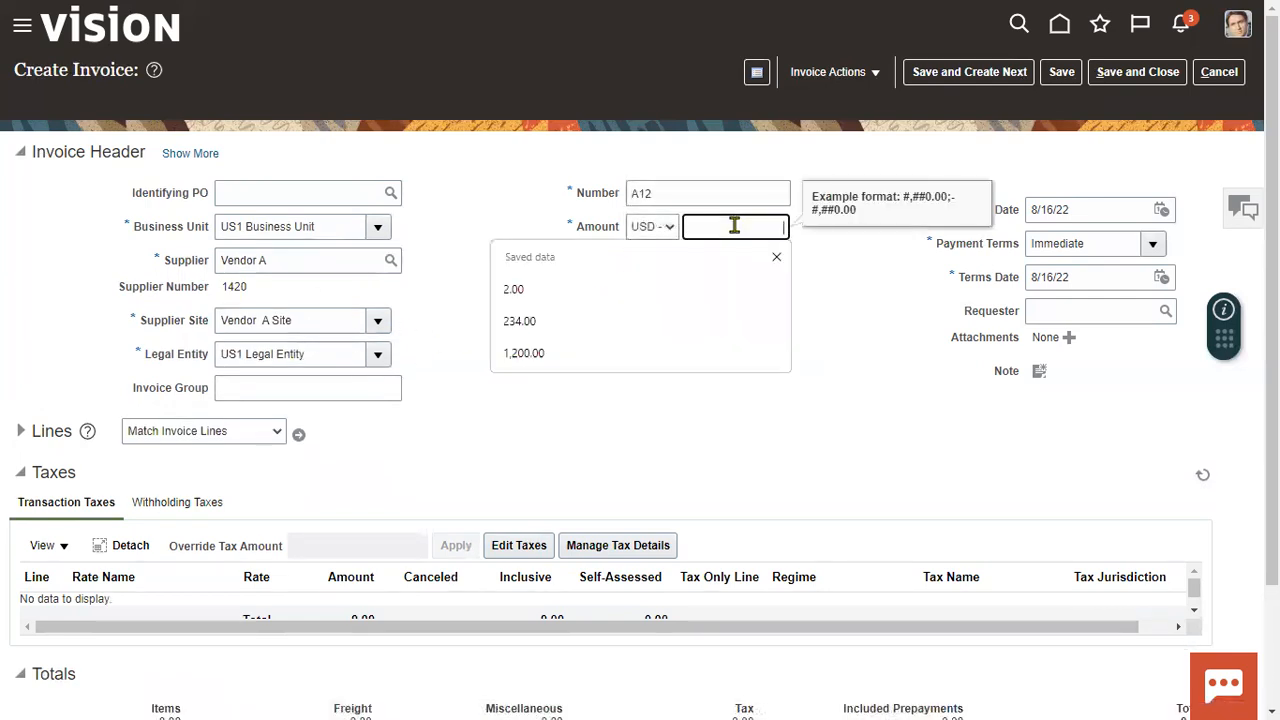
{"action": "type", "text": "100"}
{"action": "left_click", "coordinate": [694, 451]}
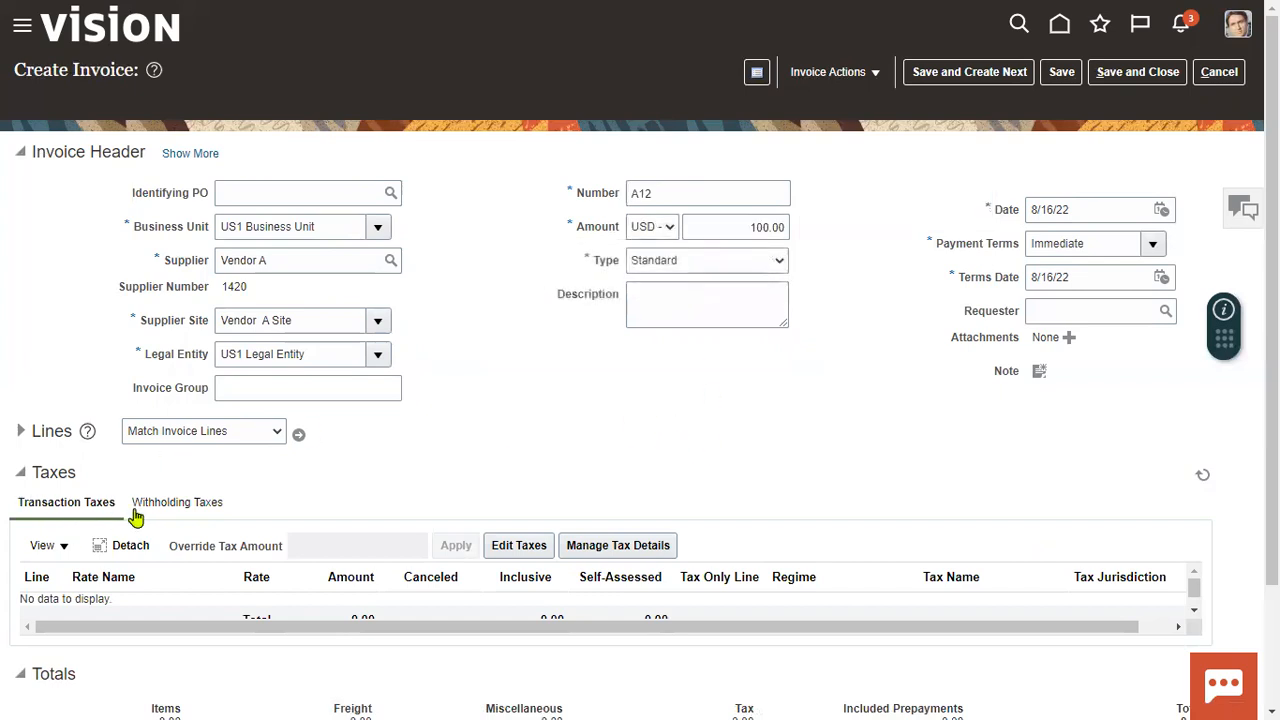
Step: Expand the invoice lines and set the amount of item line 1 to 100
{"action": "left_click", "coordinate": [21, 430]}
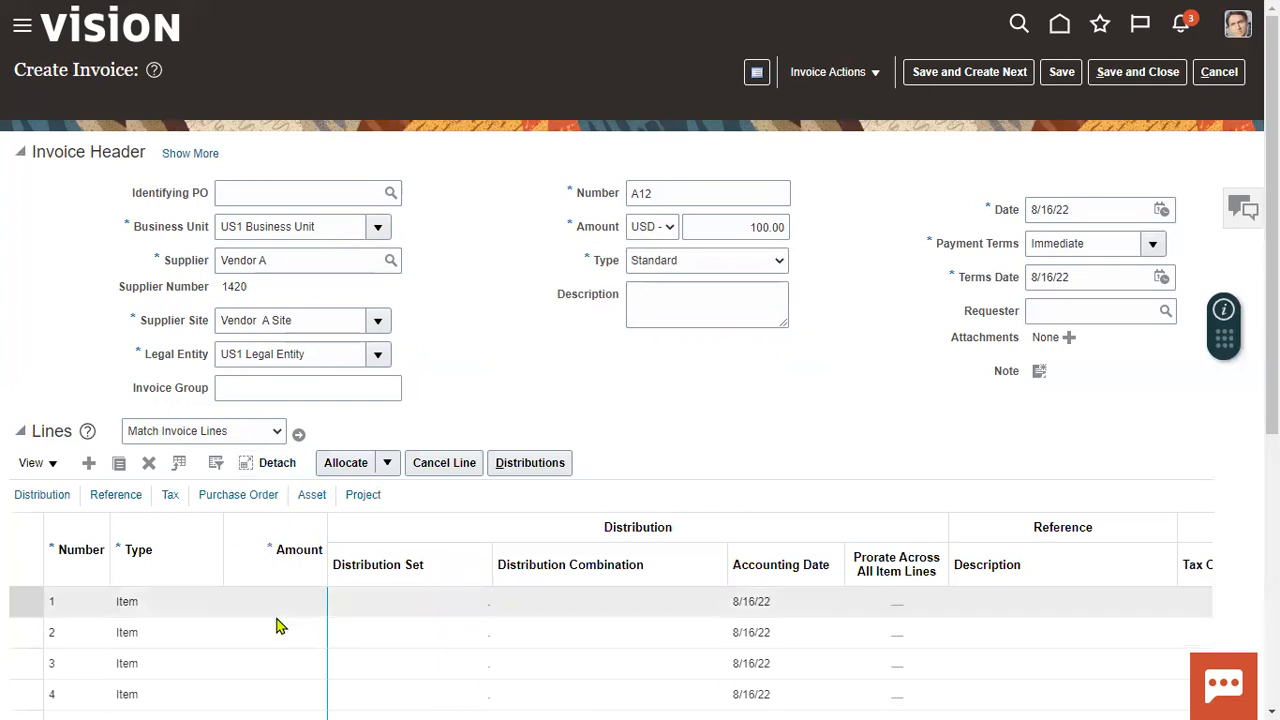
{"action": "left_click", "coordinate": [258, 604]}
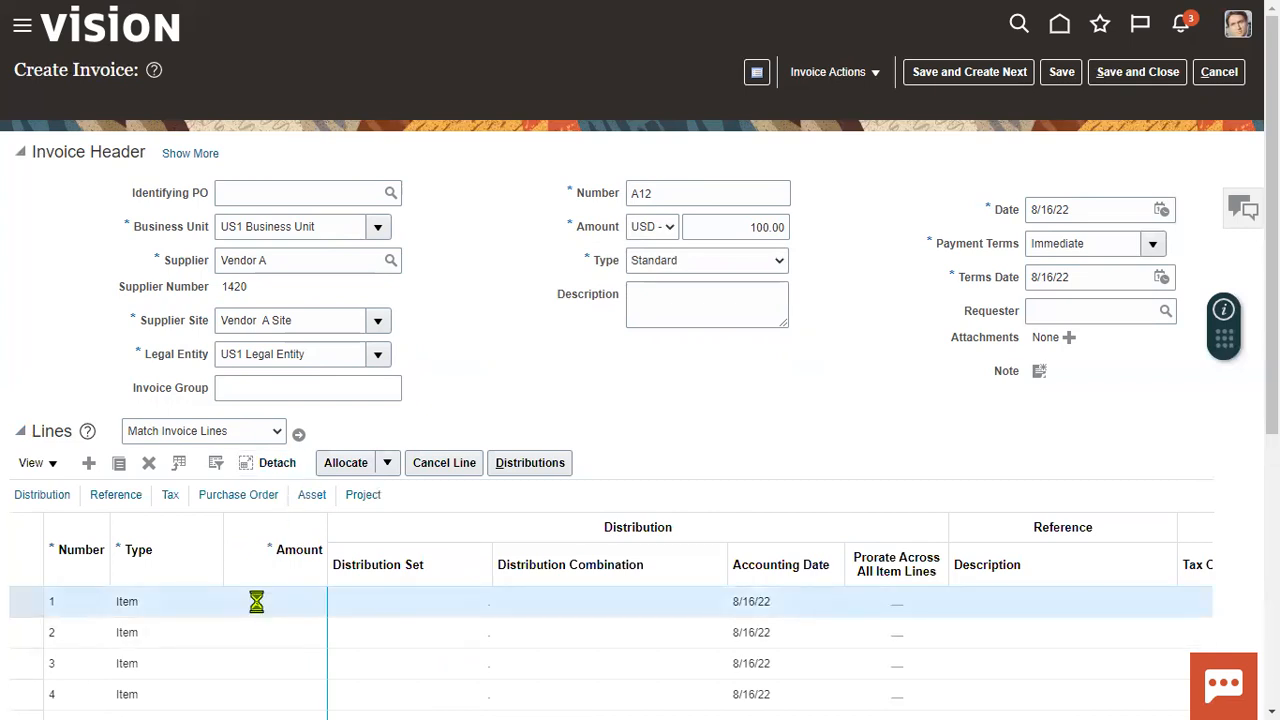
{"action": "left_click", "coordinate": [259, 604]}
{"action": "type", "text": "100"}
{"action": "key", "text": "Tab"}
{"action": "key", "text": "Tab"}
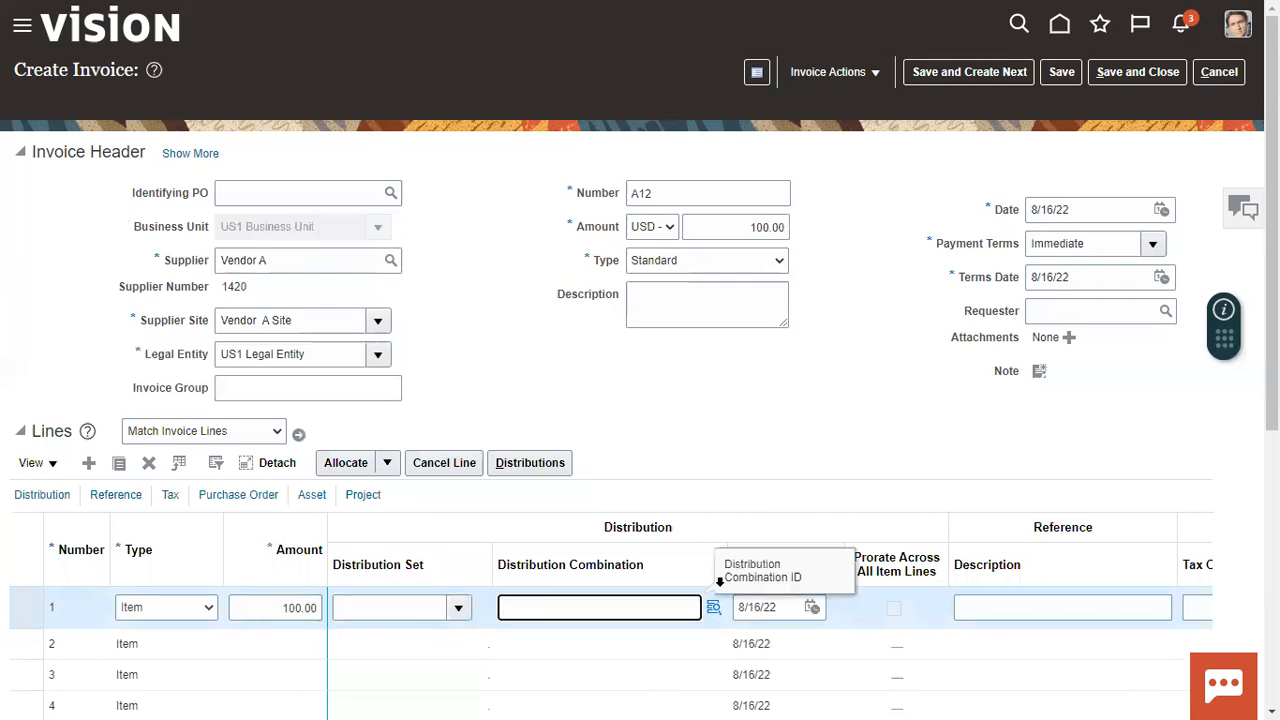
Step: Assign line 1 the distribution combination 101.10.11104.000.000.000 using the HDFC Account
{"action": "left_click", "coordinate": [714, 608]}
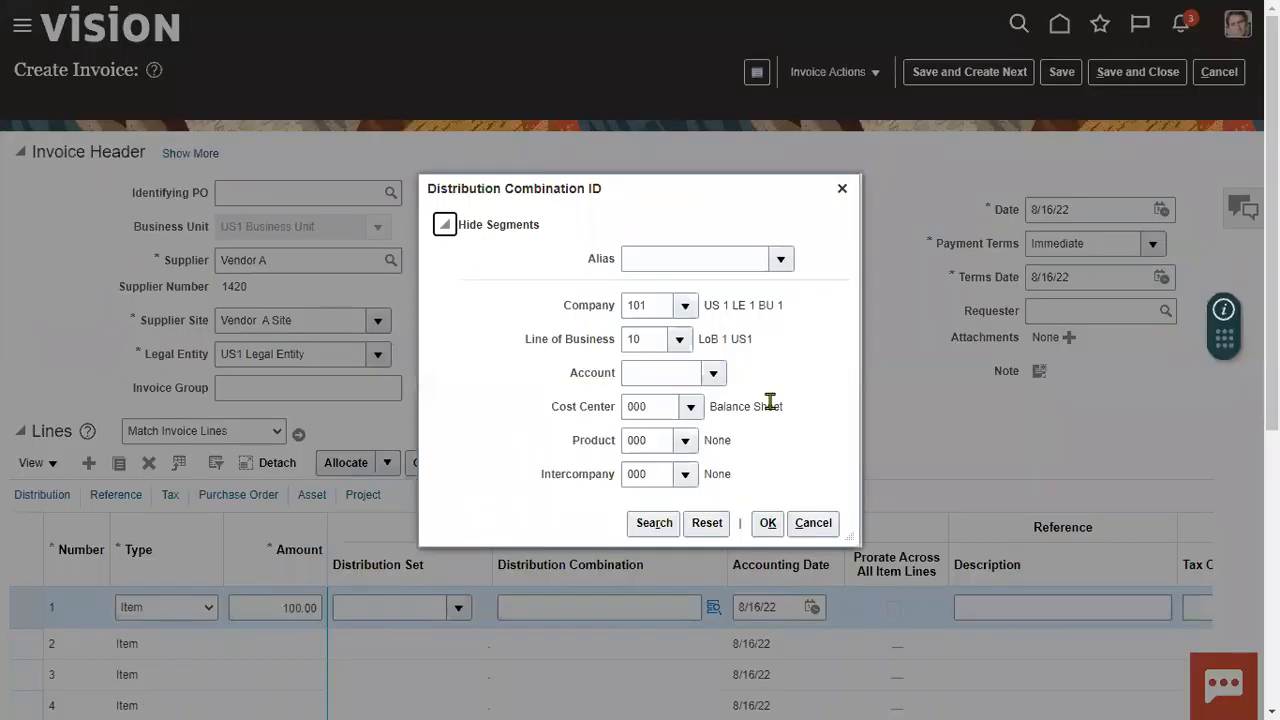
{"action": "left_click", "coordinate": [714, 375]}
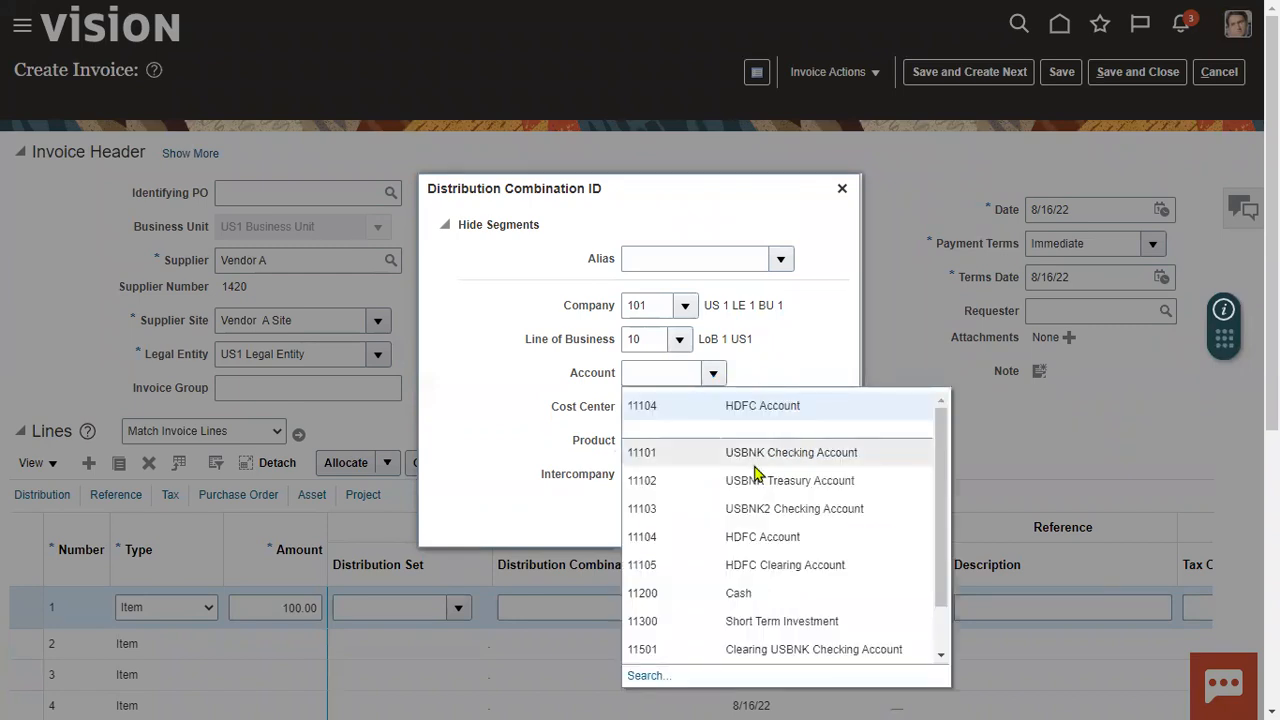
{"action": "left_click", "coordinate": [774, 405]}
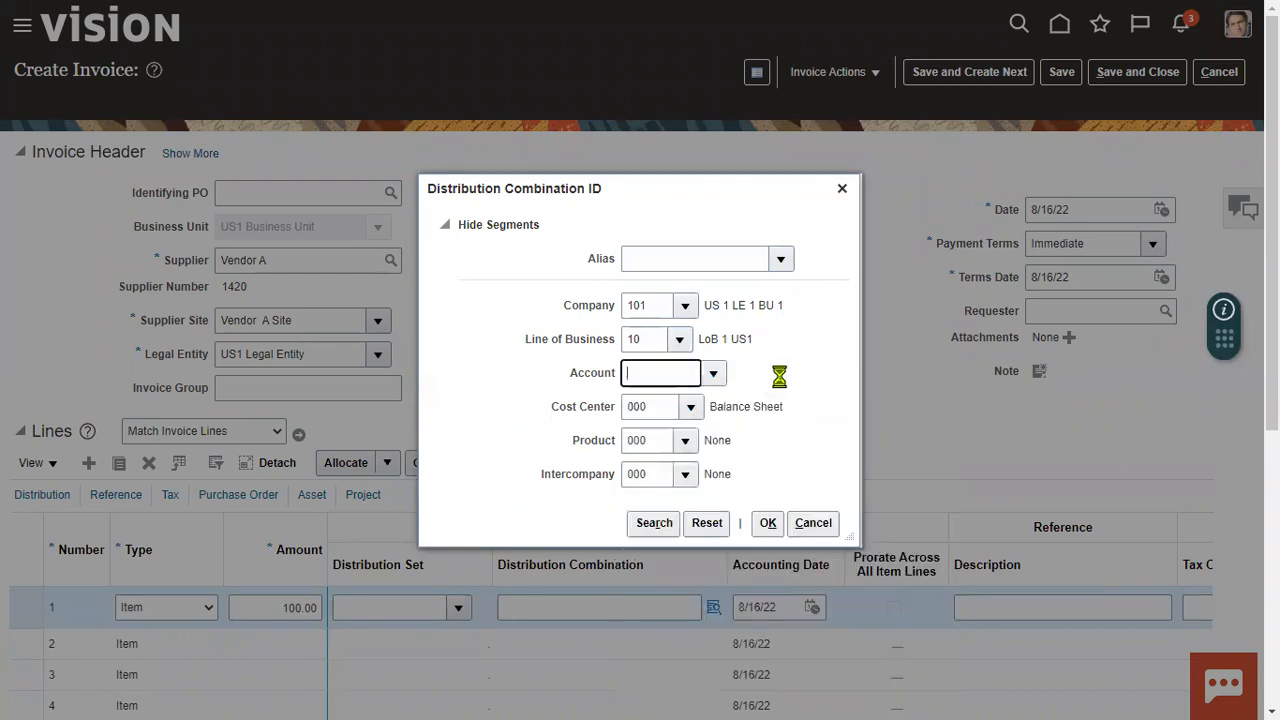
{"action": "left_click", "coordinate": [767, 523]}
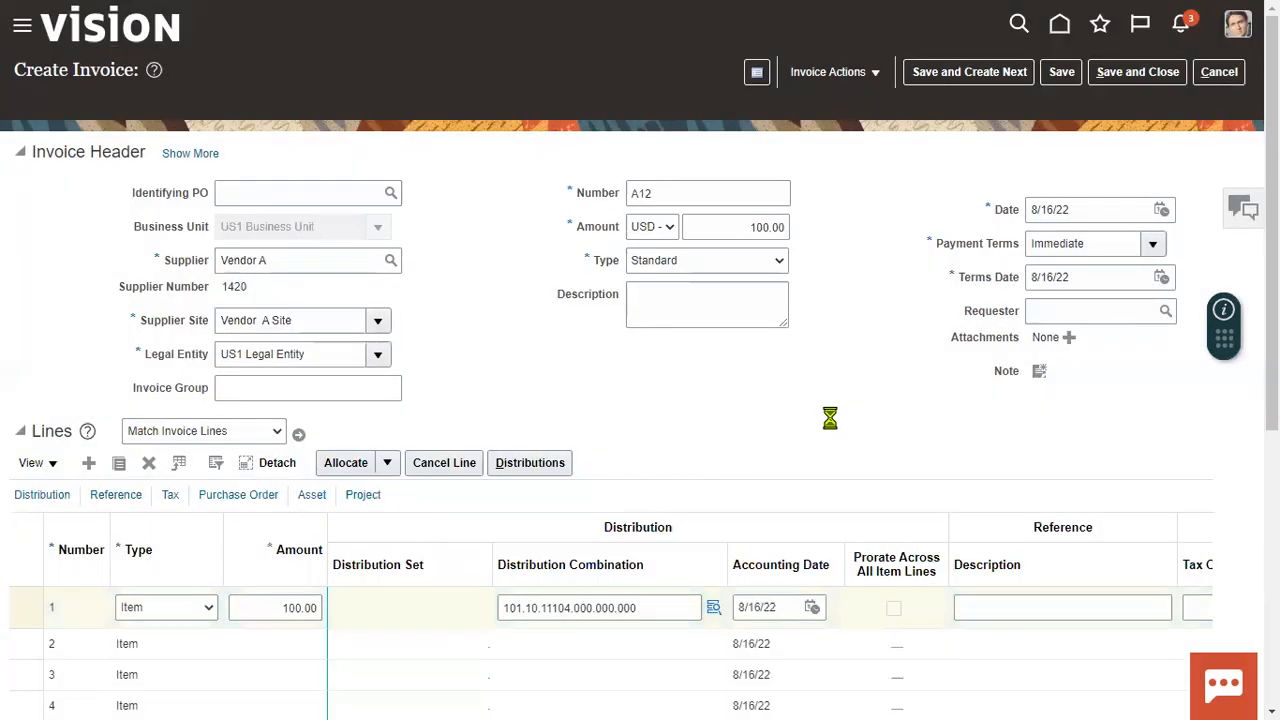
Step: Save invoice A12 and validate it
{"action": "left_click", "coordinate": [1061, 72]}
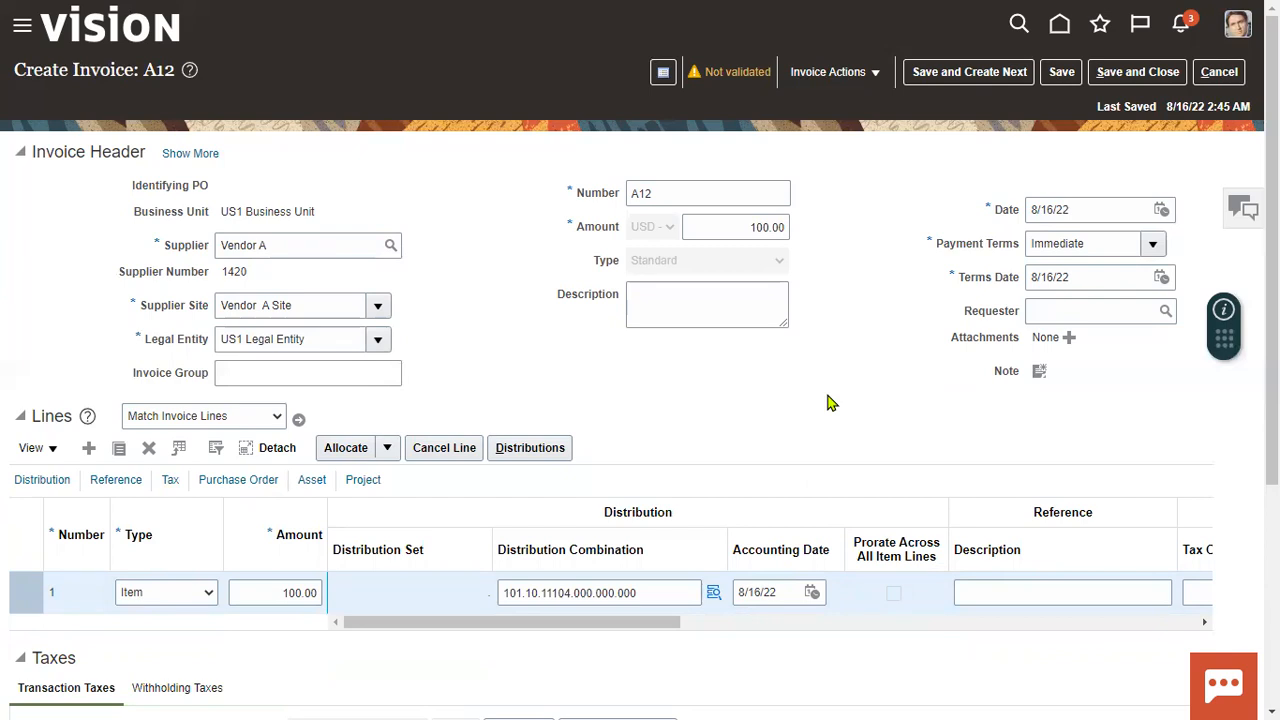
{"action": "left_click", "coordinate": [843, 76]}
{"action": "left_click", "coordinate": [851, 158]}
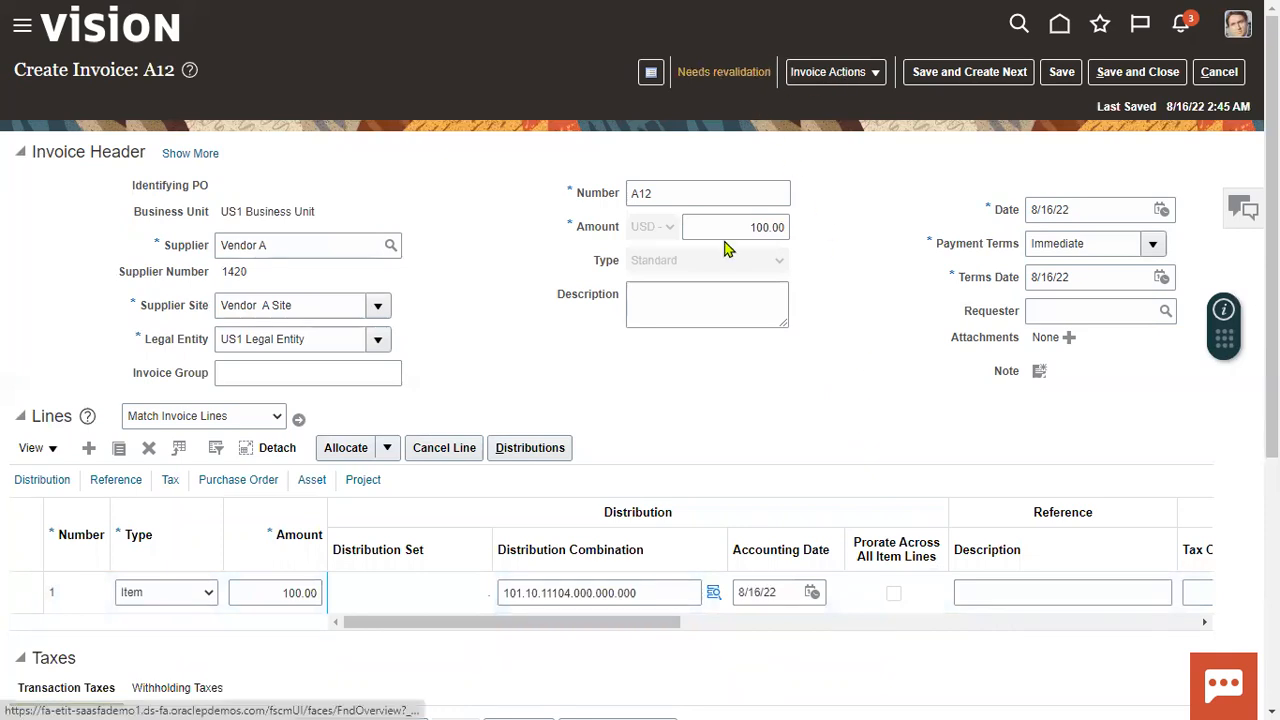
Step: Change both transaction tax amounts of invoice A12 to 0 and save the tax edits
{"action": "scroll", "coordinate": [729, 246], "scroll_direction": "down", "scroll_amount": 4}
{"action": "left_click", "coordinate": [503, 335]}
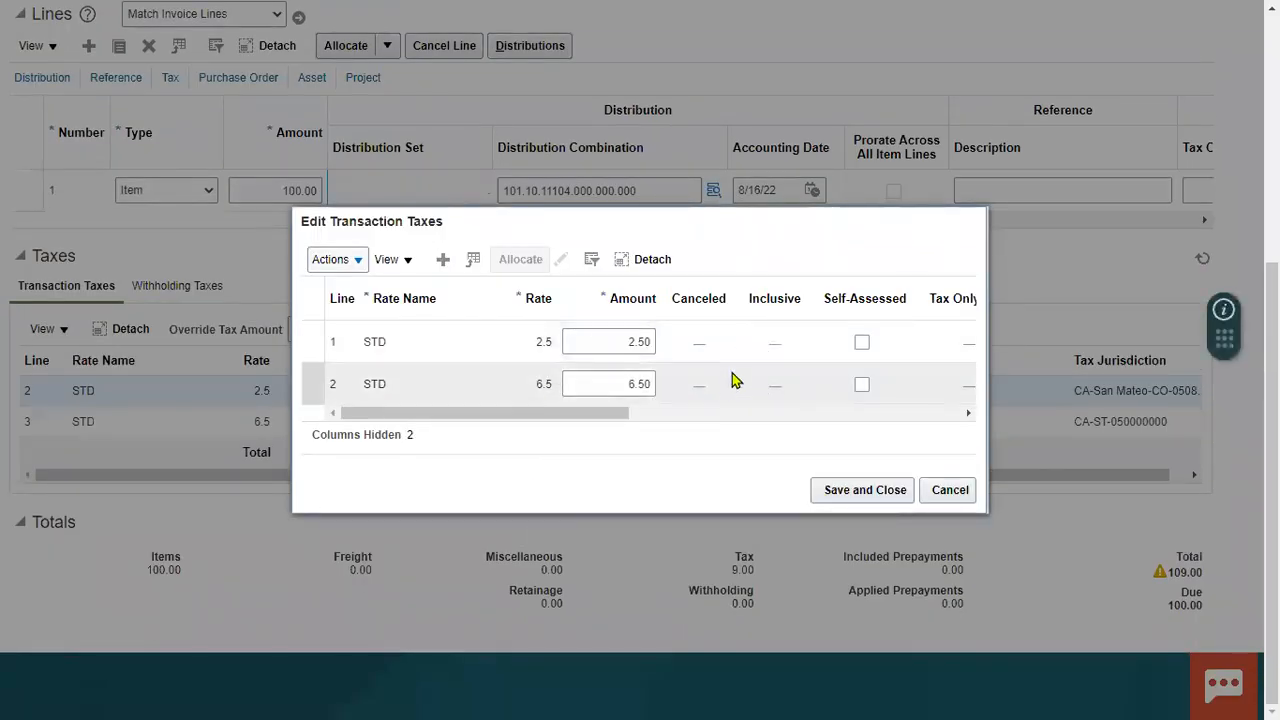
{"action": "left_click", "coordinate": [623, 342]}
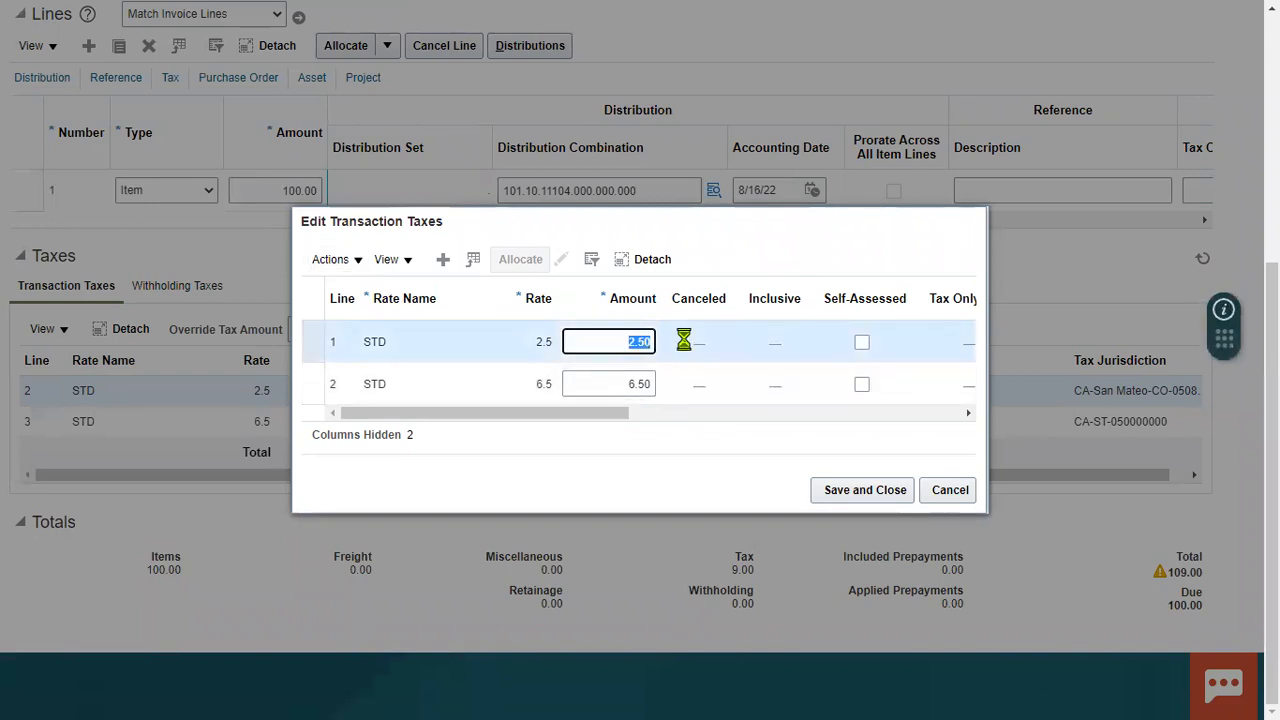
{"action": "key", "text": "BackSpace"}
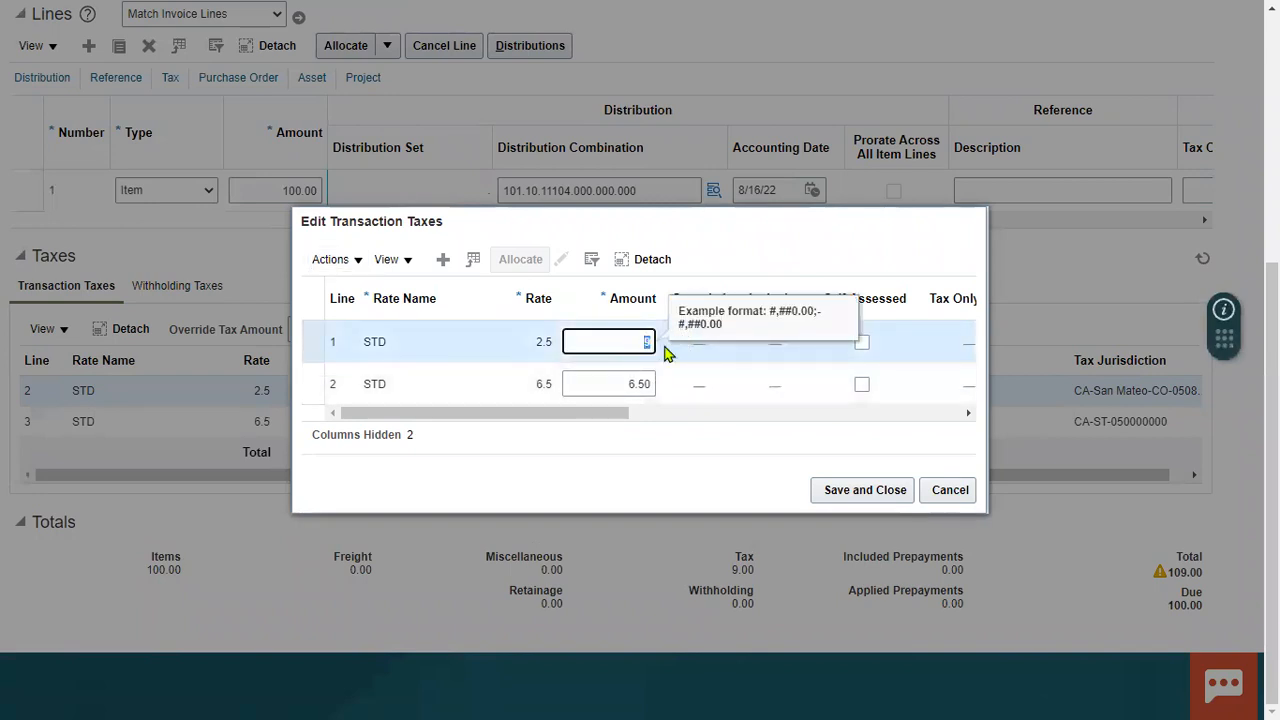
{"action": "left_click", "coordinate": [620, 380]}
{"action": "key", "text": "BackSpace"}
{"action": "left_click", "coordinate": [620, 342]}
{"action": "left_click", "coordinate": [836, 492]}
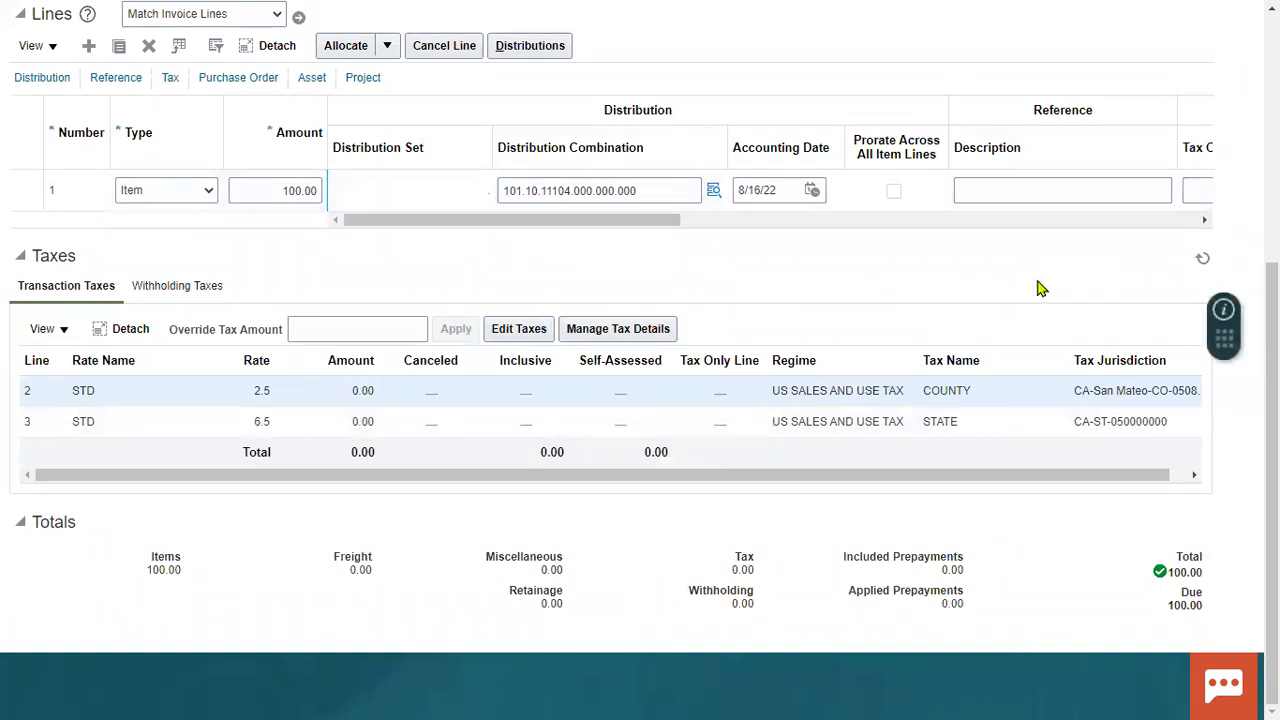
Step: Revalidate invoice A12 after the tax changes
{"action": "scroll", "coordinate": [1037, 286], "scroll_direction": "up", "scroll_amount": 5}
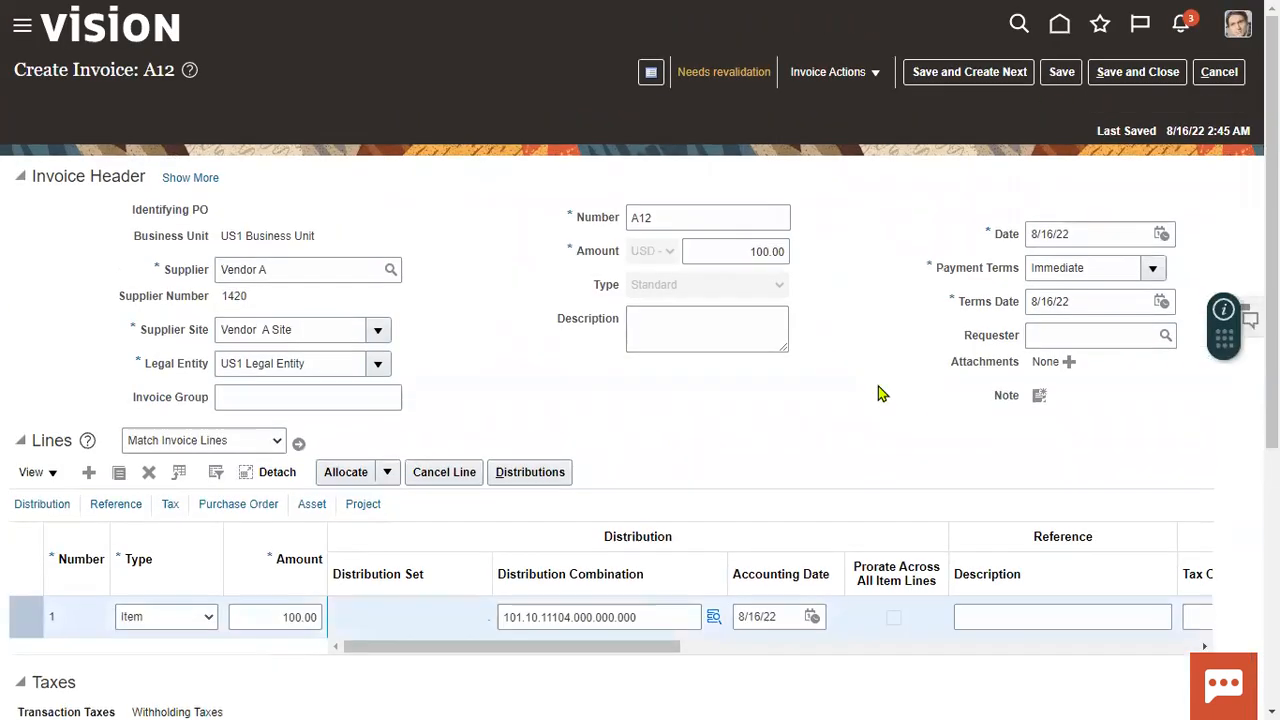
{"action": "left_click", "coordinate": [864, 76]}
{"action": "left_click", "coordinate": [855, 162]}
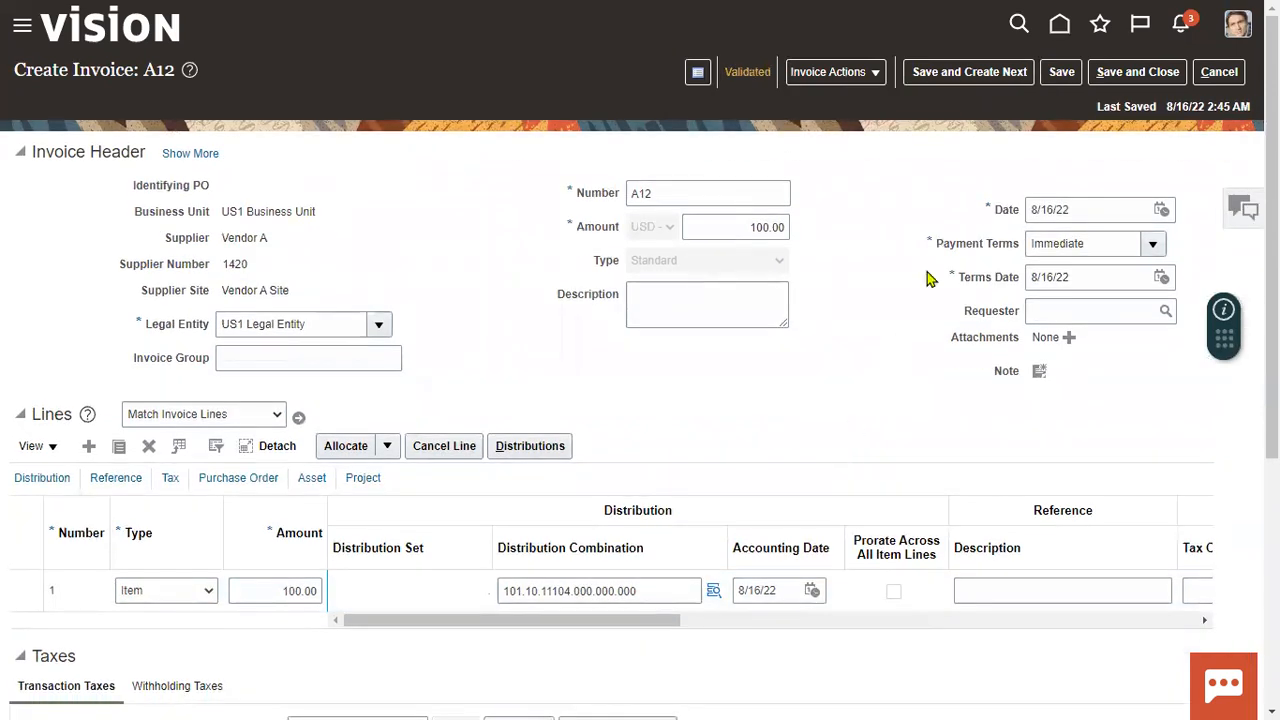
Step: Save and close invoice A12 and open the Manage Invoices page
{"action": "left_click", "coordinate": [1112, 76]}
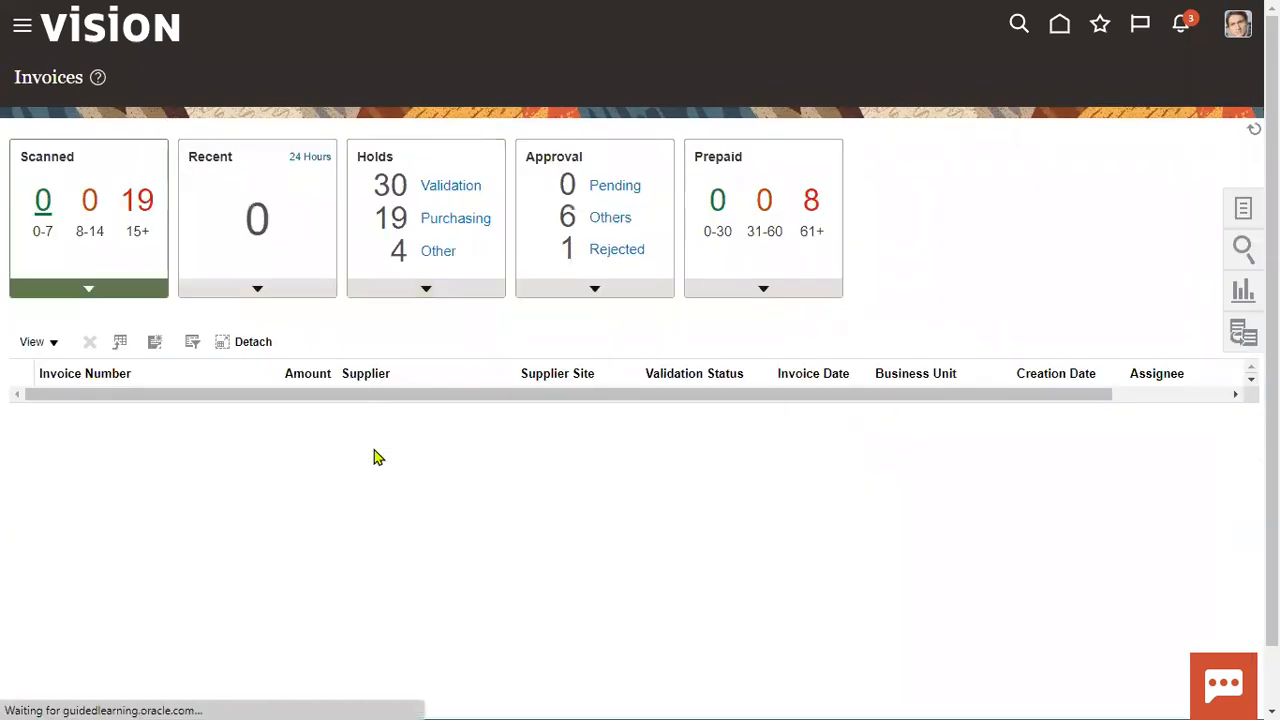
{"action": "left_click", "coordinate": [1243, 208]}
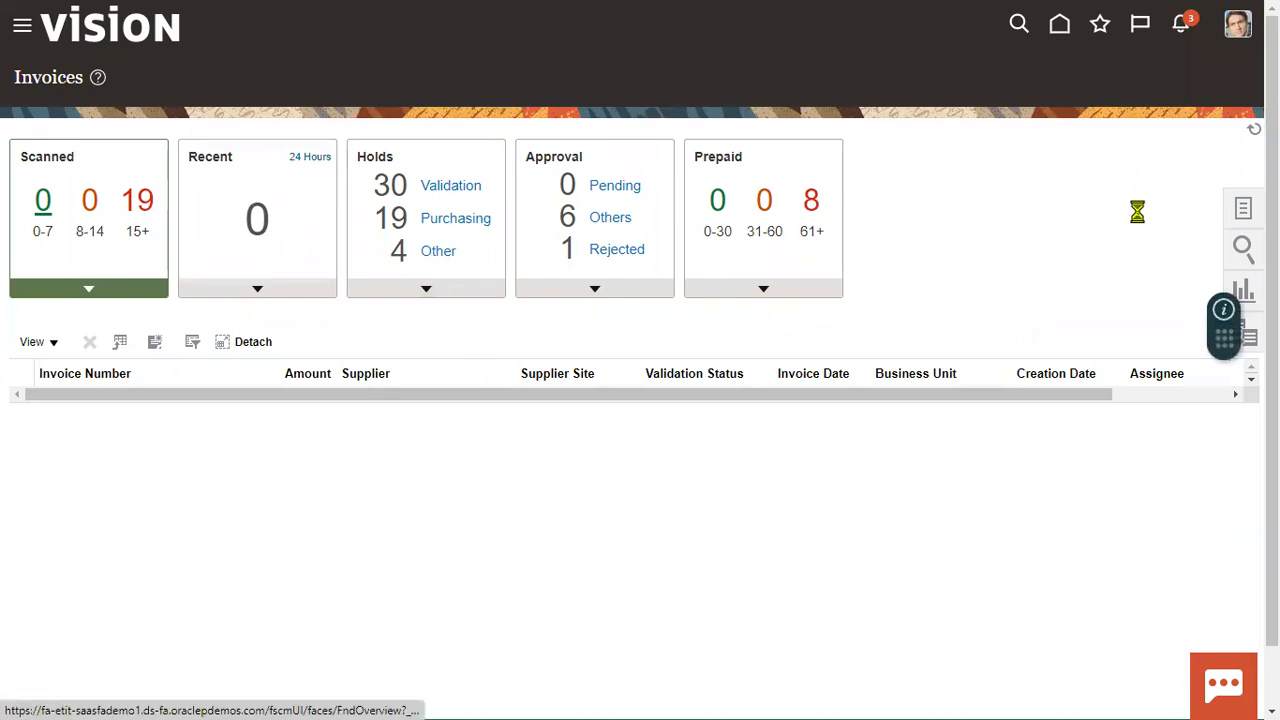
{"action": "left_click", "coordinate": [1150, 153]}
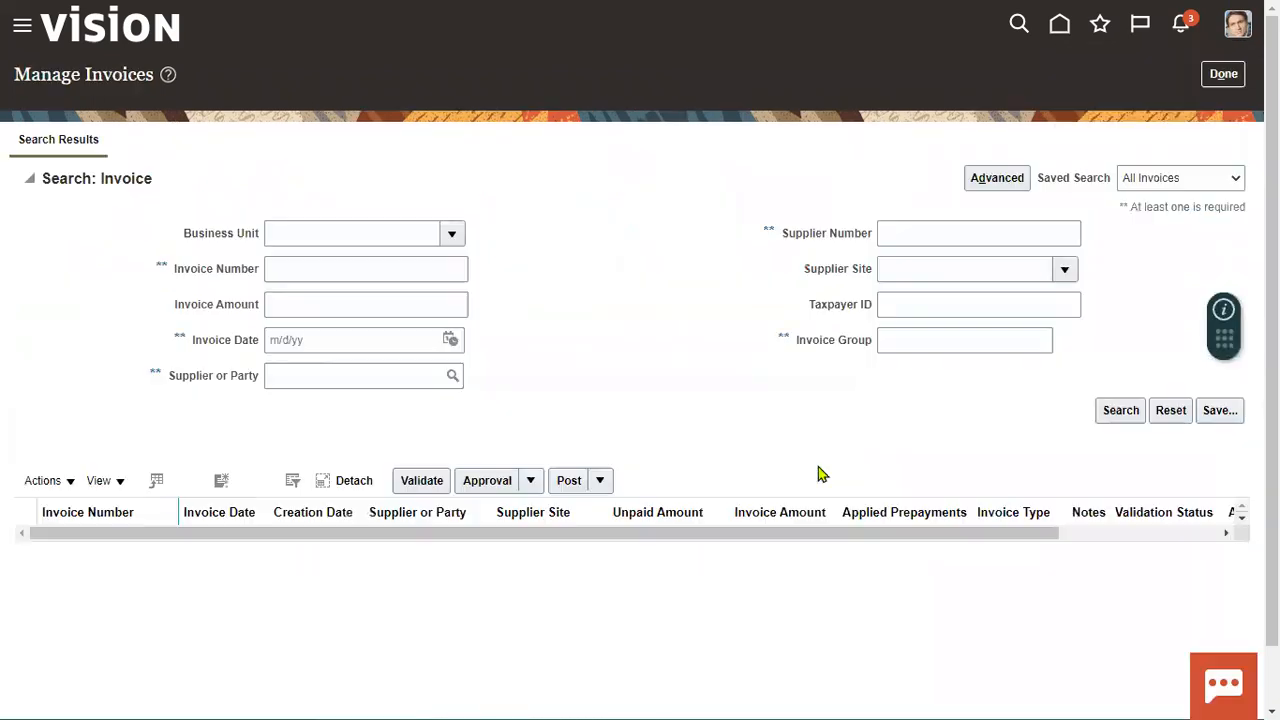
Step: Search for invoices of supplier Vendor A with a period of 3 days
{"action": "left_click", "coordinate": [305, 362]}
{"action": "type", "text": "Vendor A"}
{"action": "key", "text": "Tab"}
{"action": "left_click", "coordinate": [1120, 403]}
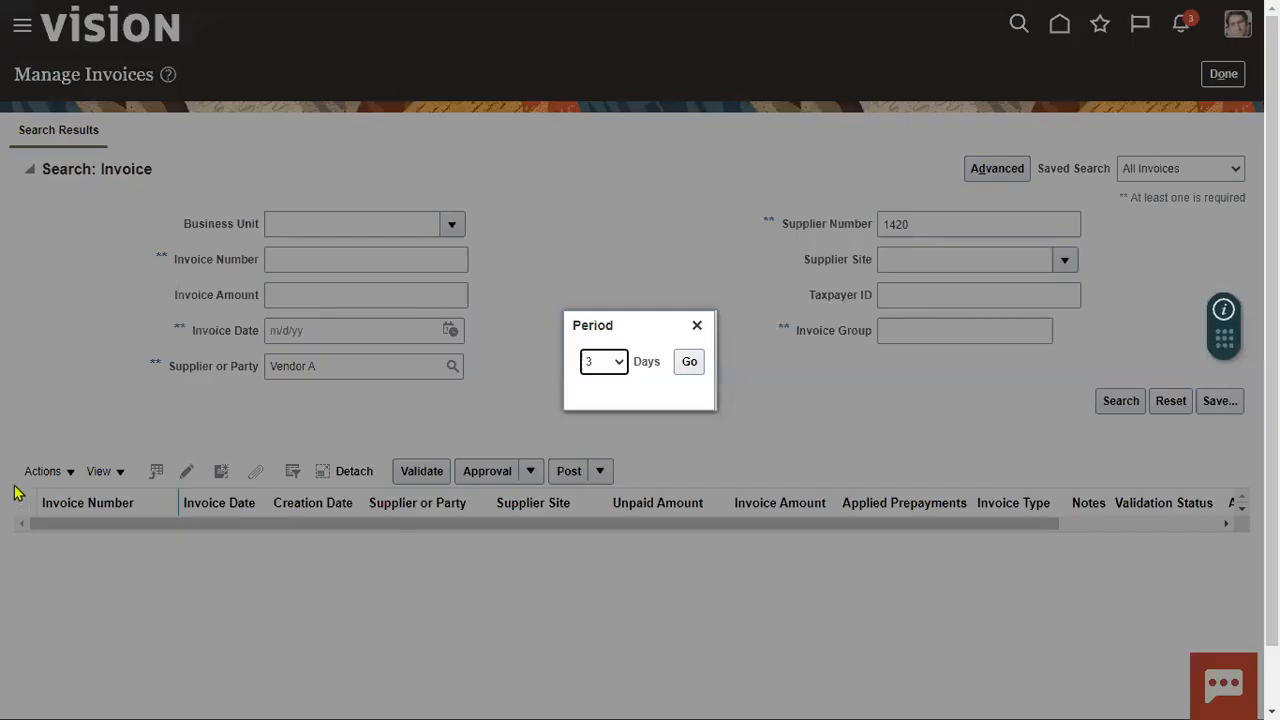
{"action": "left_click", "coordinate": [617, 365]}
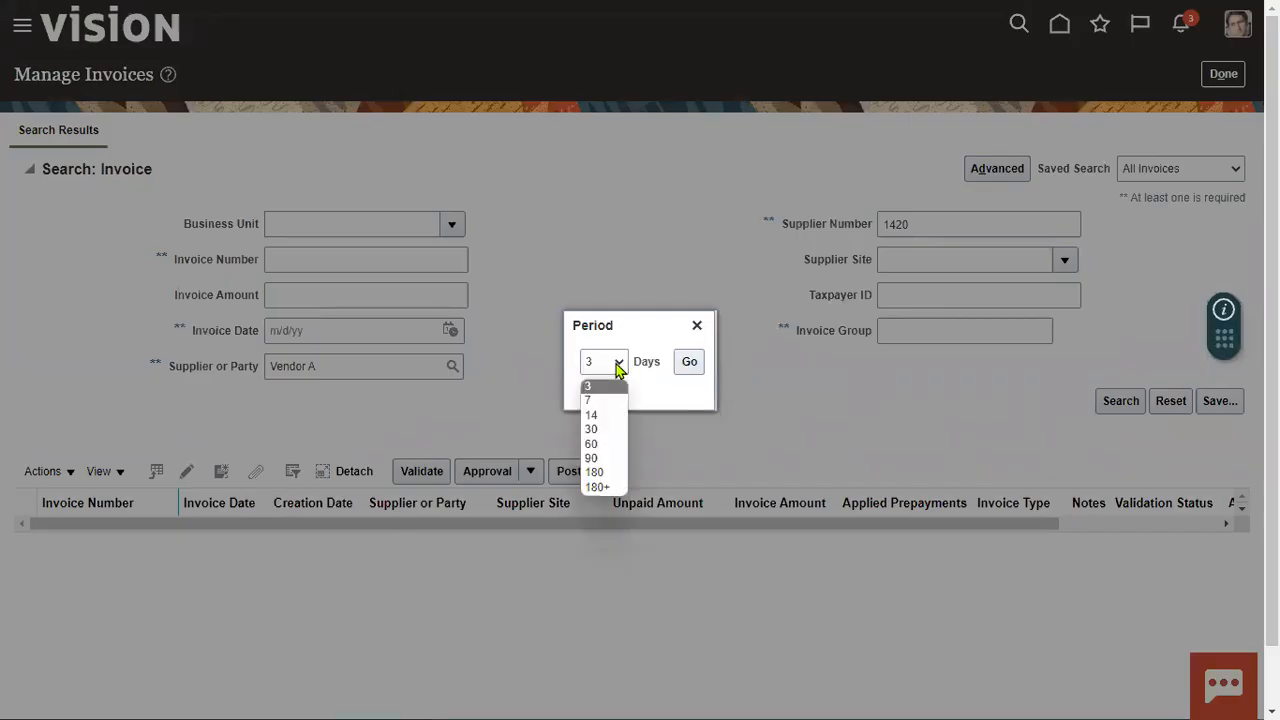
{"action": "left_click", "coordinate": [616, 366]}
{"action": "left_click", "coordinate": [689, 362]}
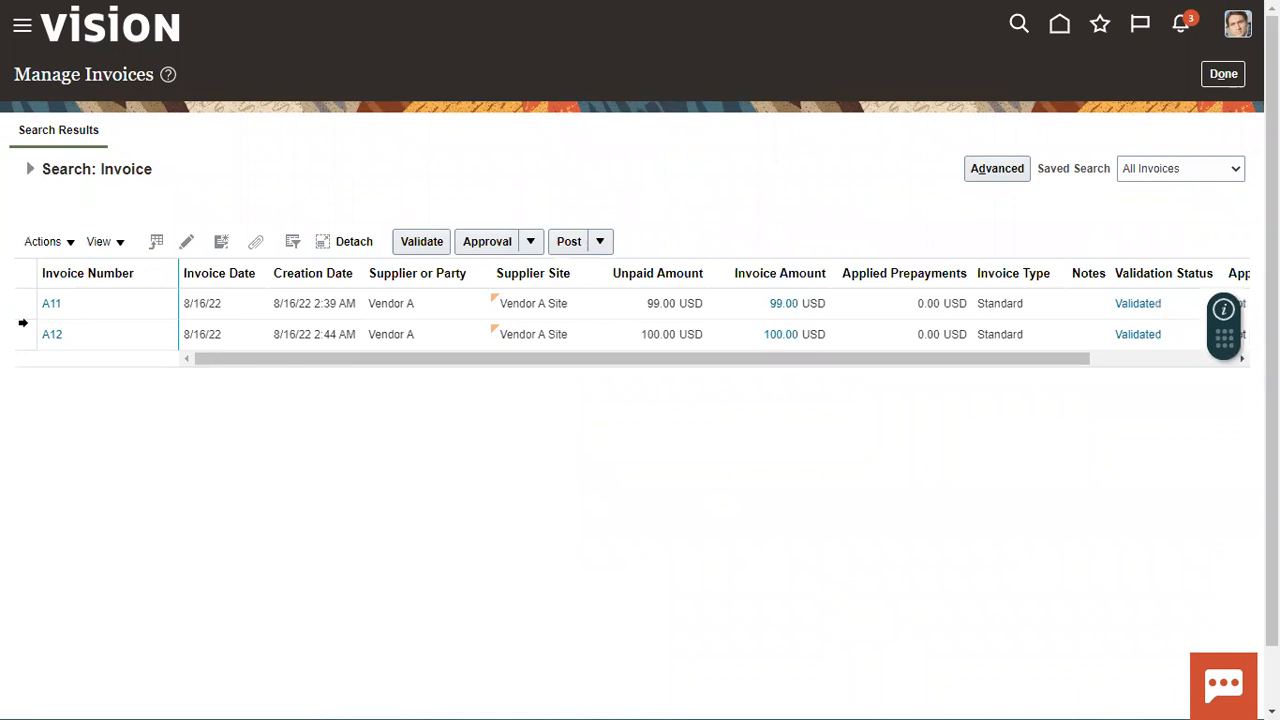
{"action": "left_click", "coordinate": [412, 336]}
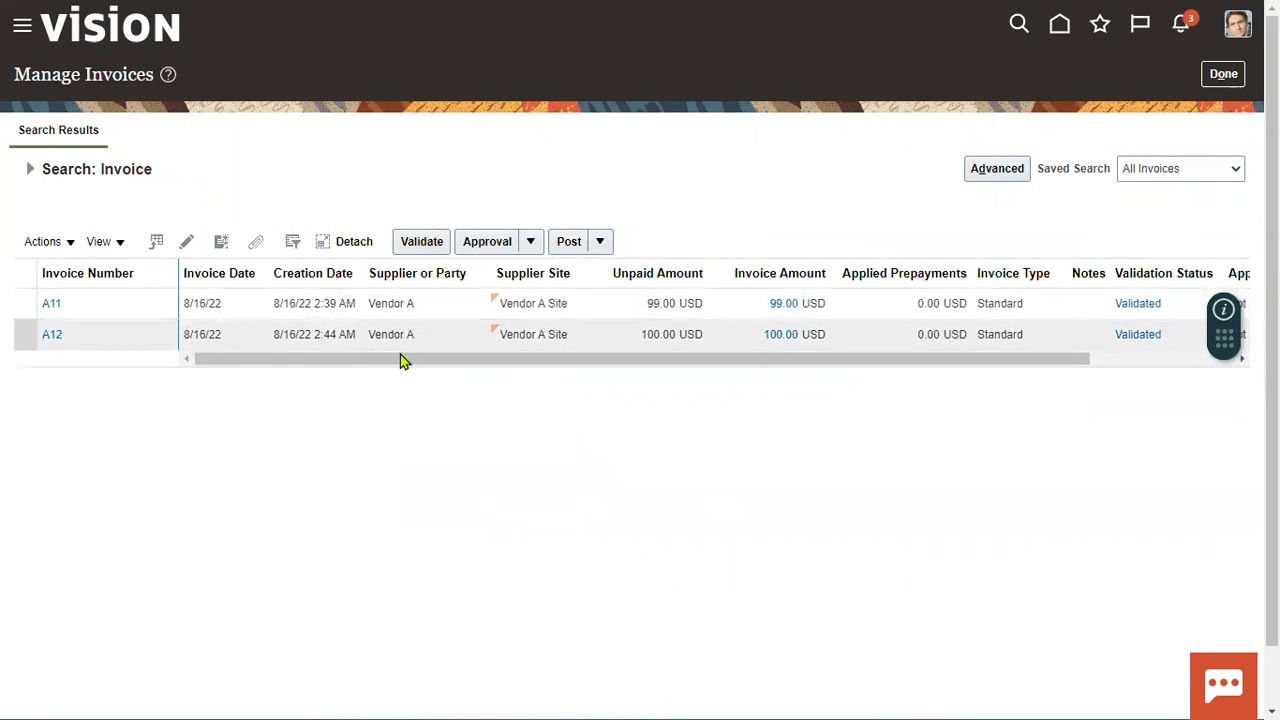
Step: Create a purchase order in the Purchase Orders work area for supplier Vendor A, keeping the default site, ship-to location and currency
{"action": "left_click", "coordinate": [22, 24]}
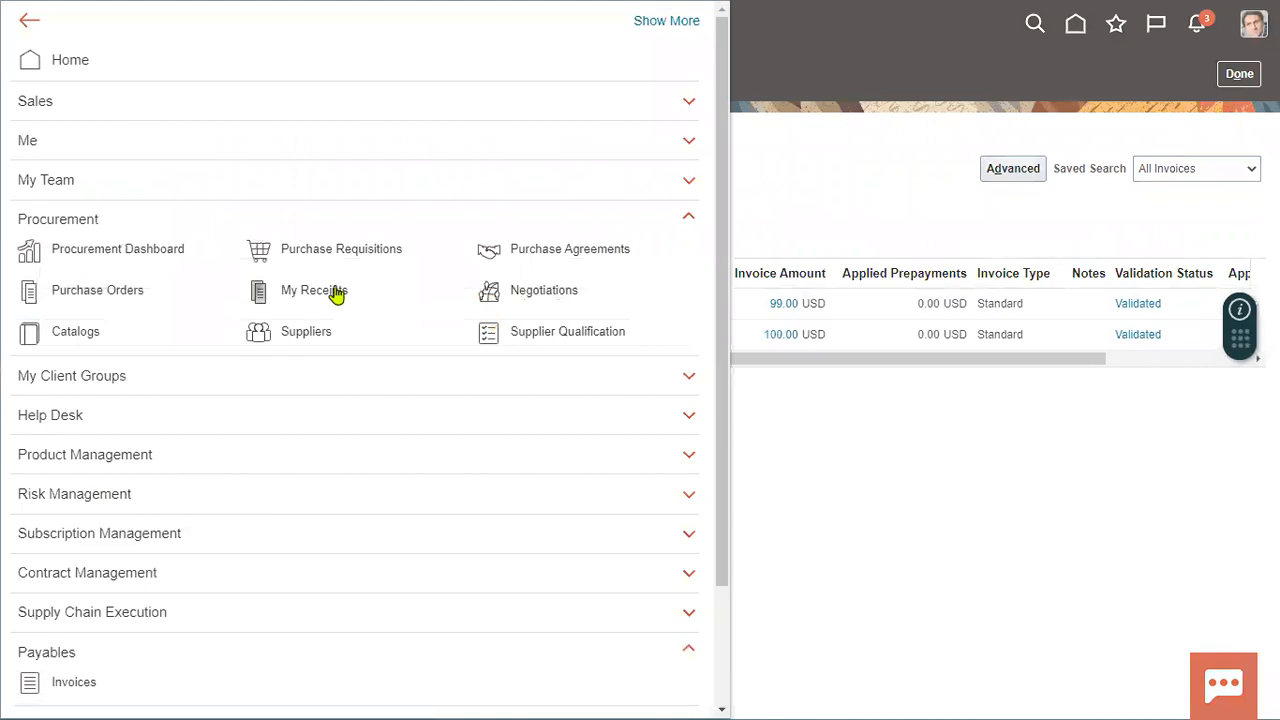
{"action": "left_click", "coordinate": [121, 297]}
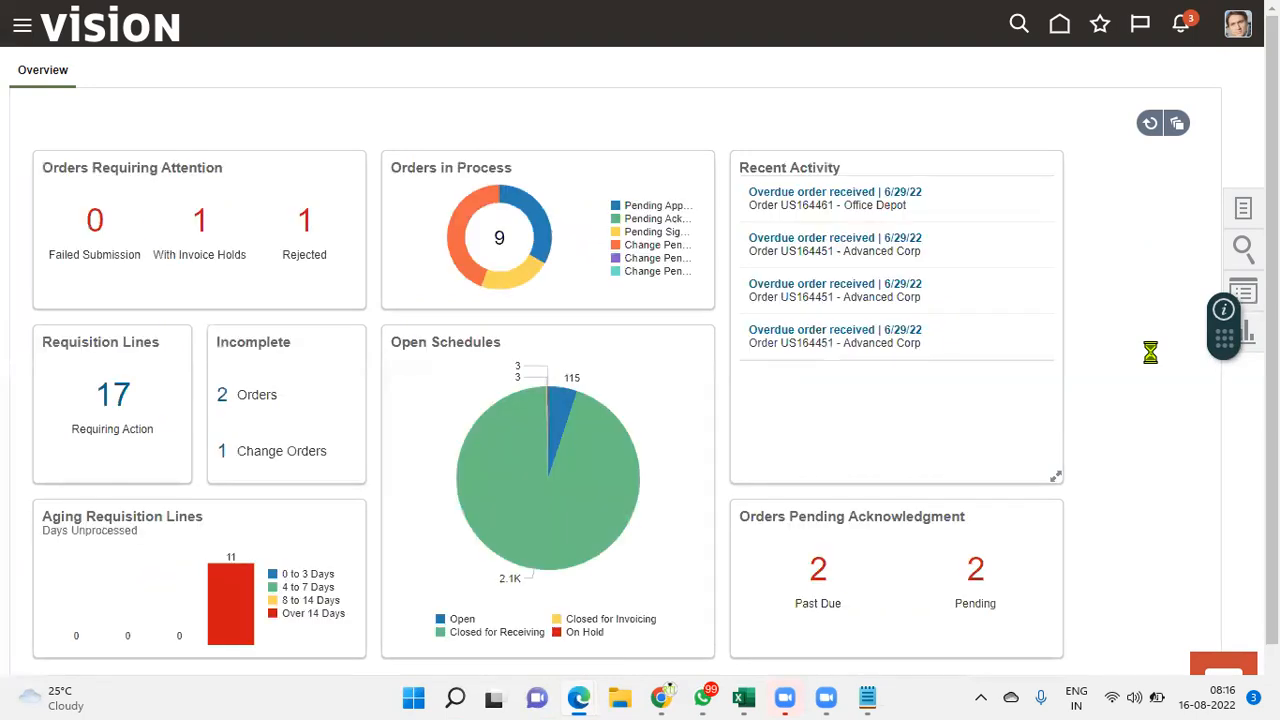
{"action": "left_click", "coordinate": [1246, 217]}
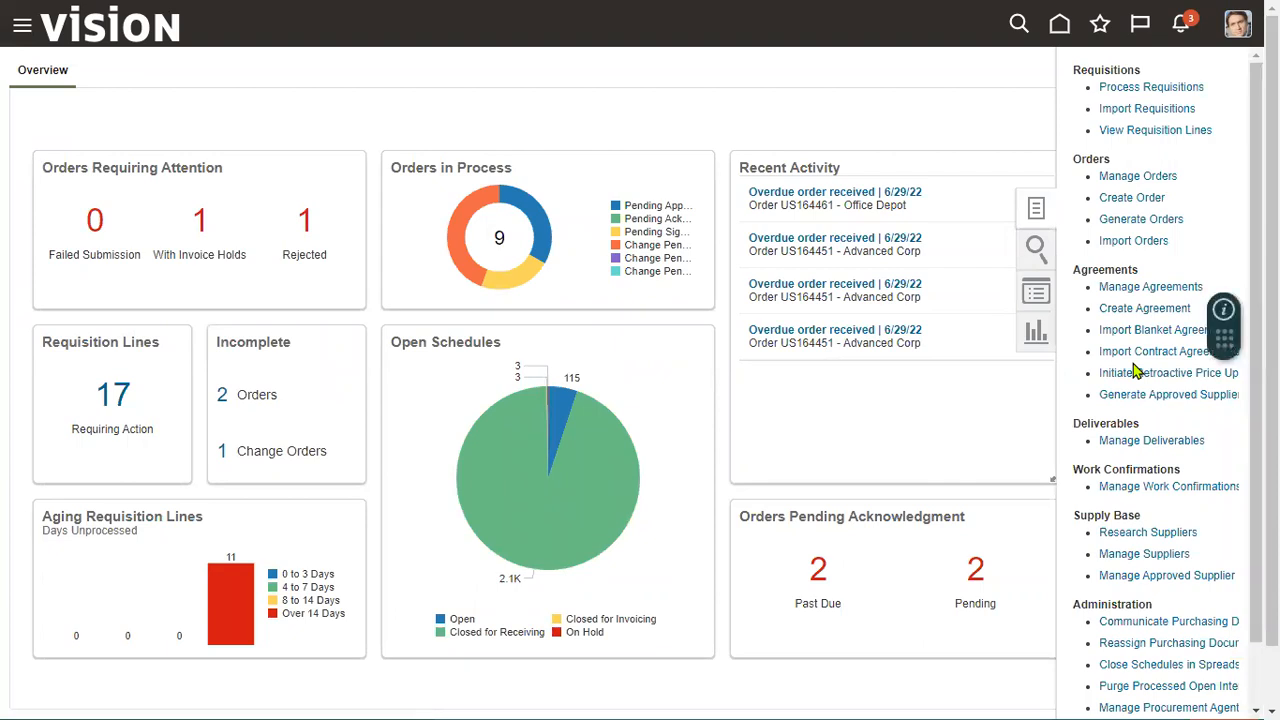
{"action": "left_click", "coordinate": [1143, 198]}
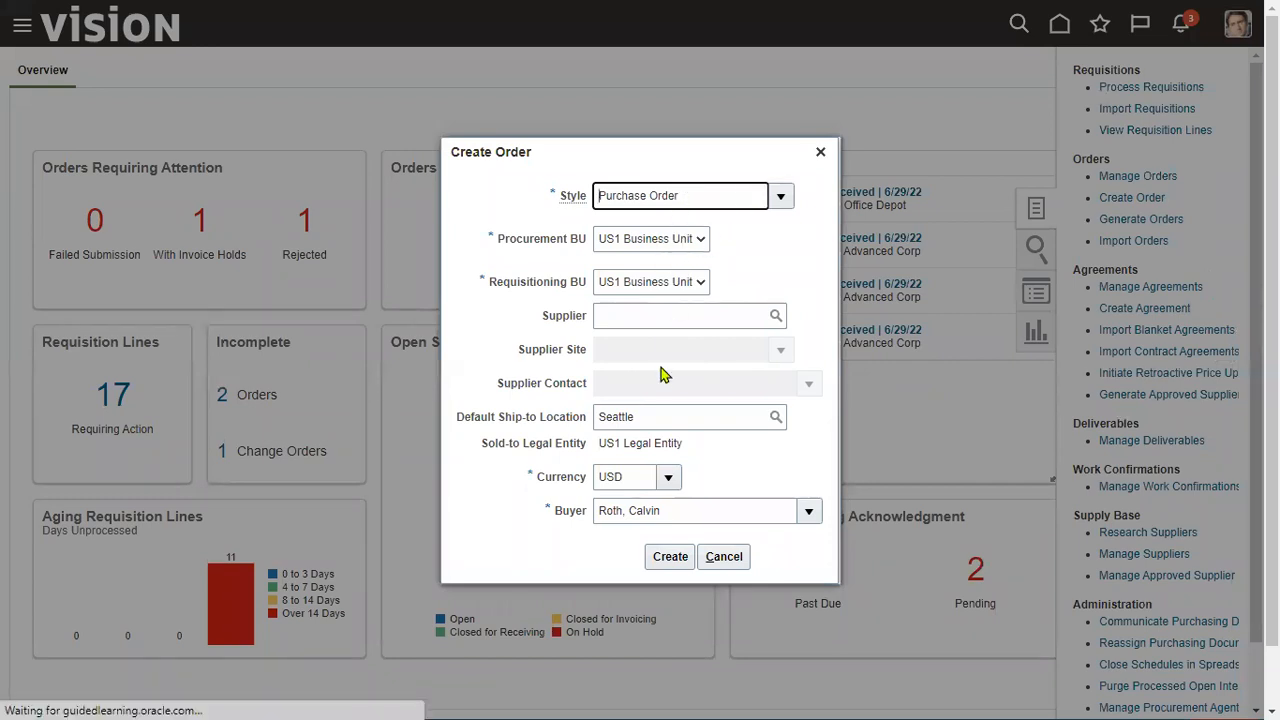
{"action": "left_click", "coordinate": [668, 316]}
{"action": "type", "text": "Vendor A"}
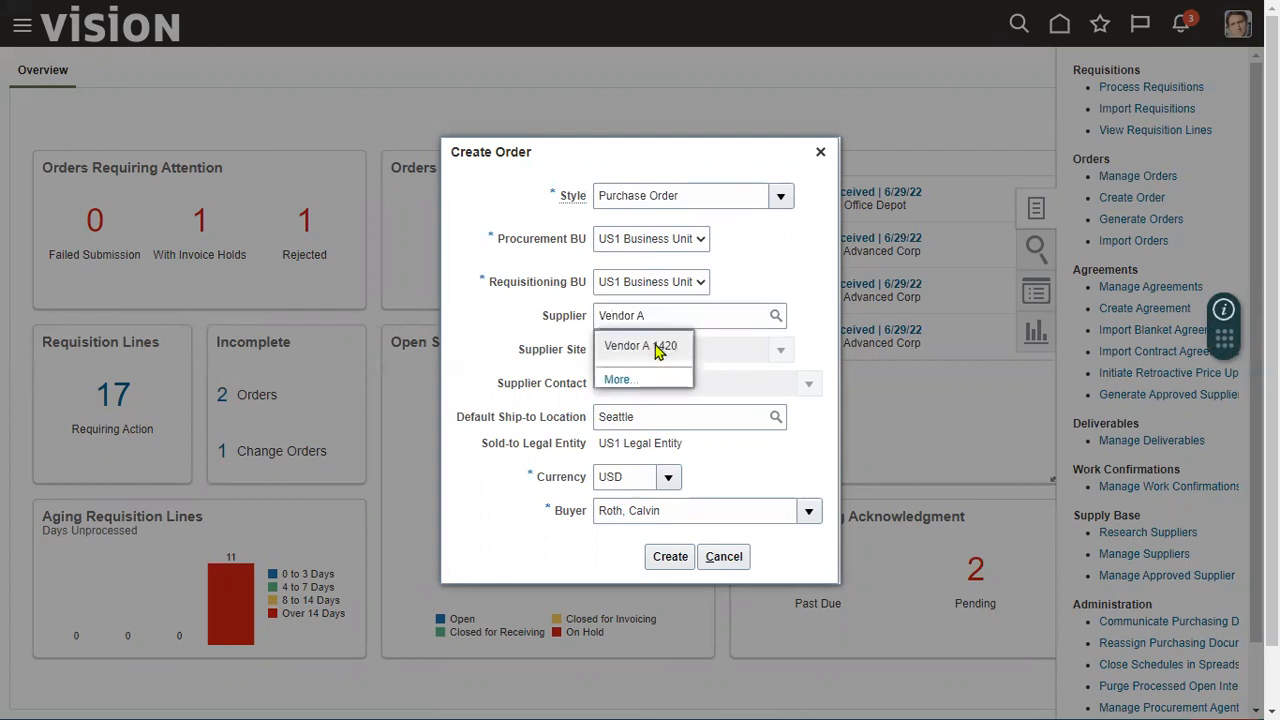
{"action": "left_click", "coordinate": [640, 346]}
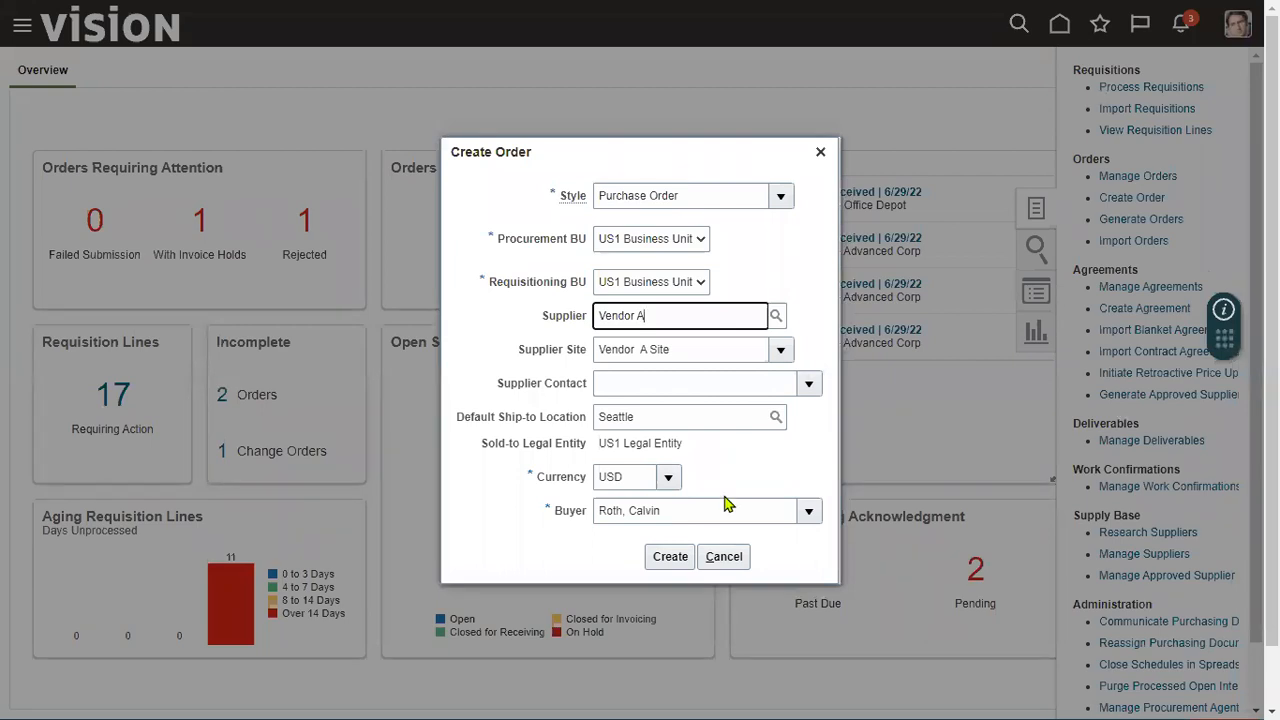
{"action": "left_click", "coordinate": [671, 556]}
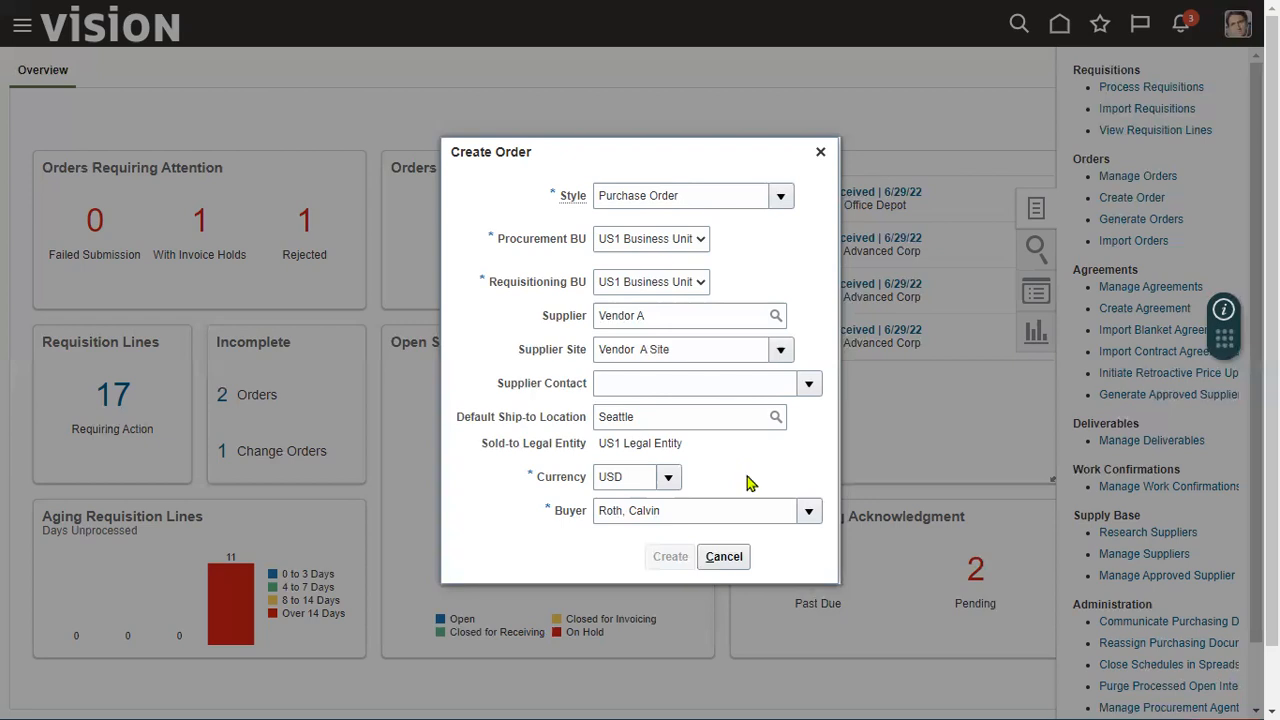
Step: Add a new line to the purchase order and copy the order number from its title
{"action": "scroll", "coordinate": [517, 517], "scroll_direction": "down", "scroll_amount": 5}
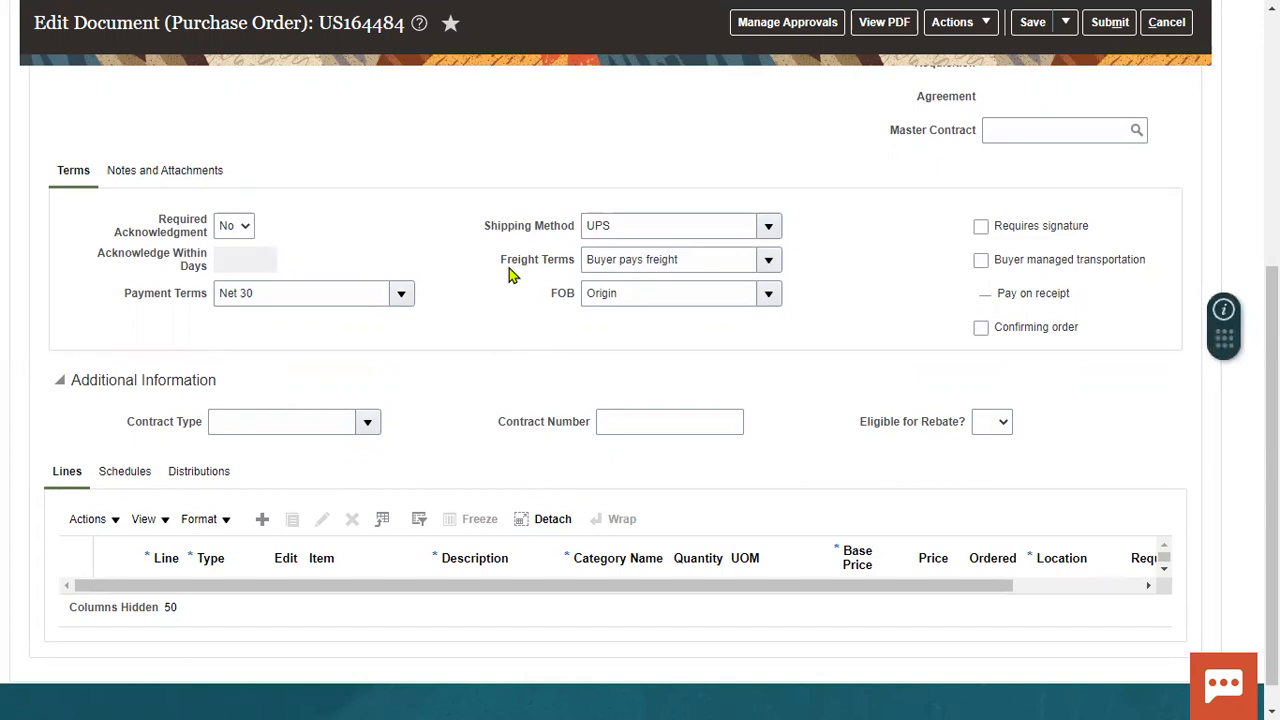
{"action": "scroll", "coordinate": [494, 279], "scroll_direction": "down", "scroll_amount": 1}
{"action": "left_click", "coordinate": [262, 490]}
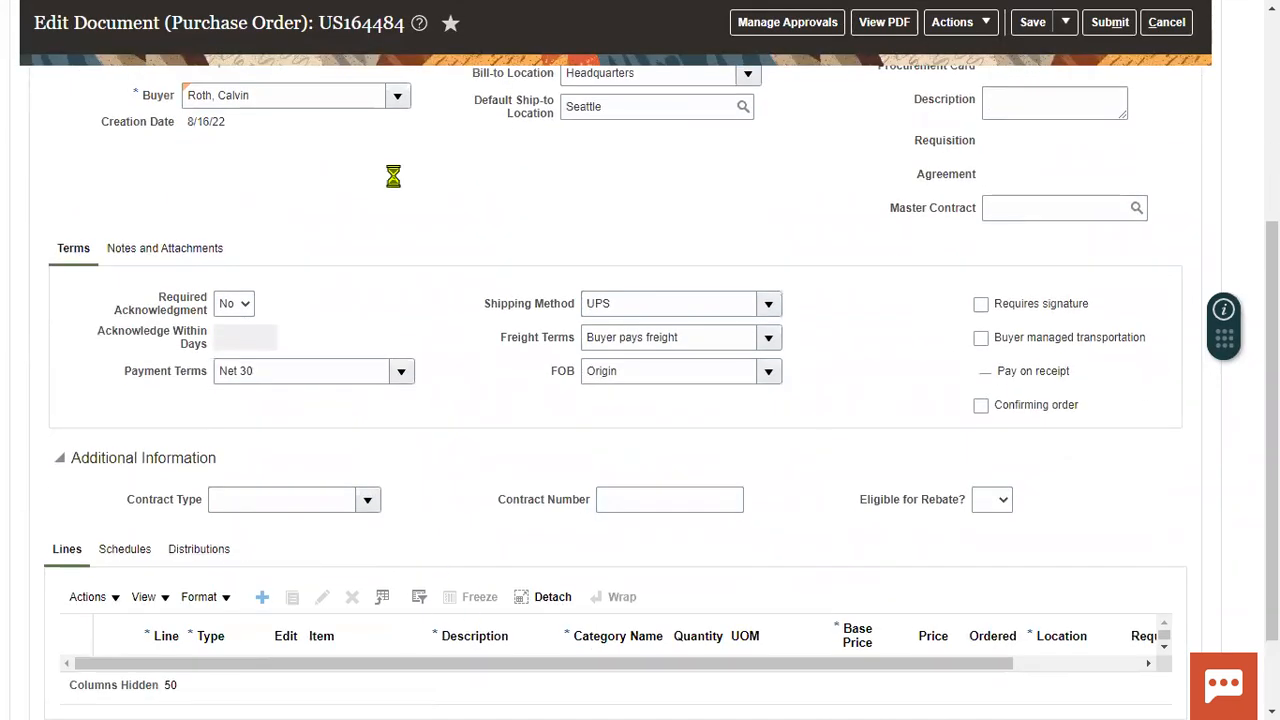
{"action": "left_click", "coordinate": [143, 561]}
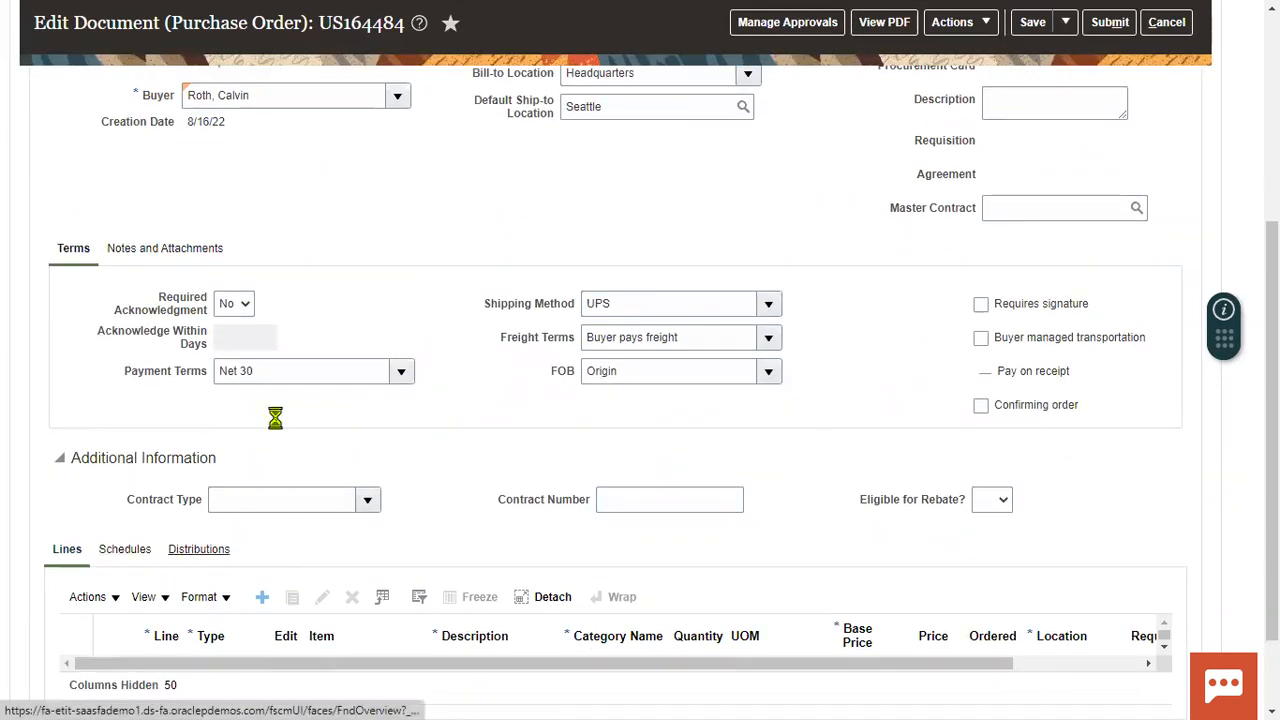
{"action": "left_click_drag", "start_coordinate": [322, 120], "coordinate": [406, 121]}
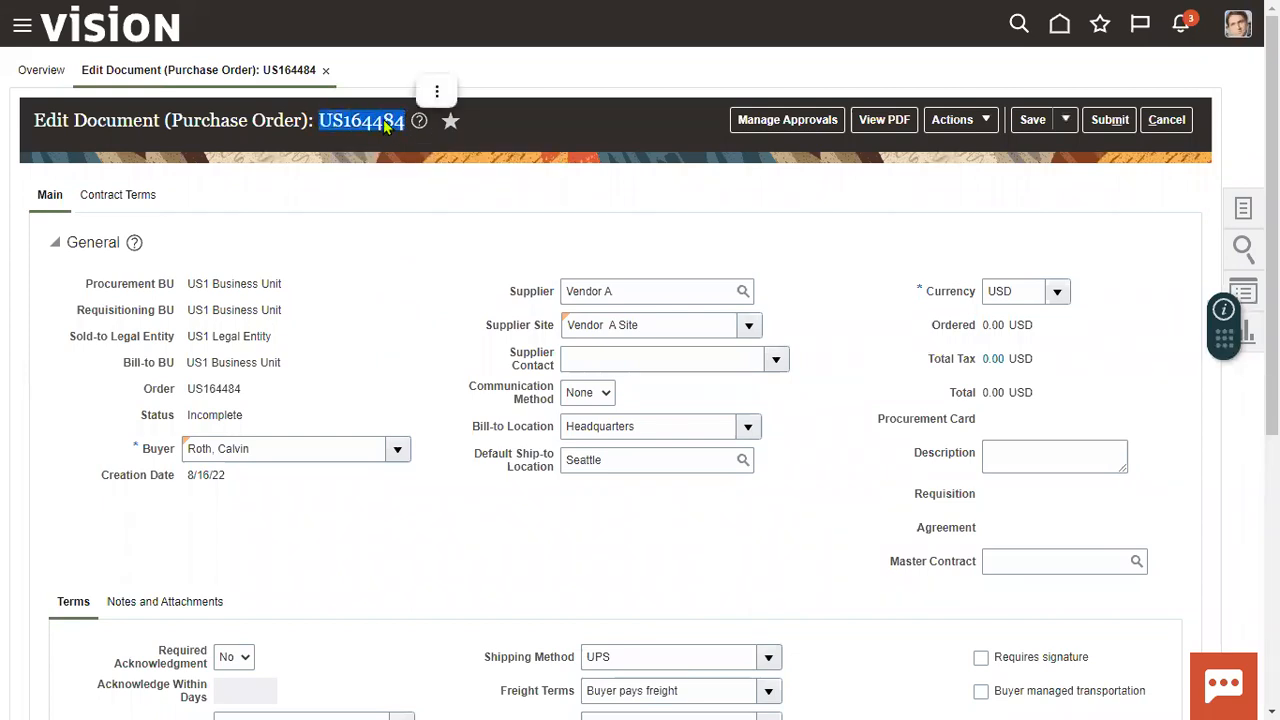
{"action": "right_click", "coordinate": [384, 124]}
{"action": "left_click", "coordinate": [404, 137]}
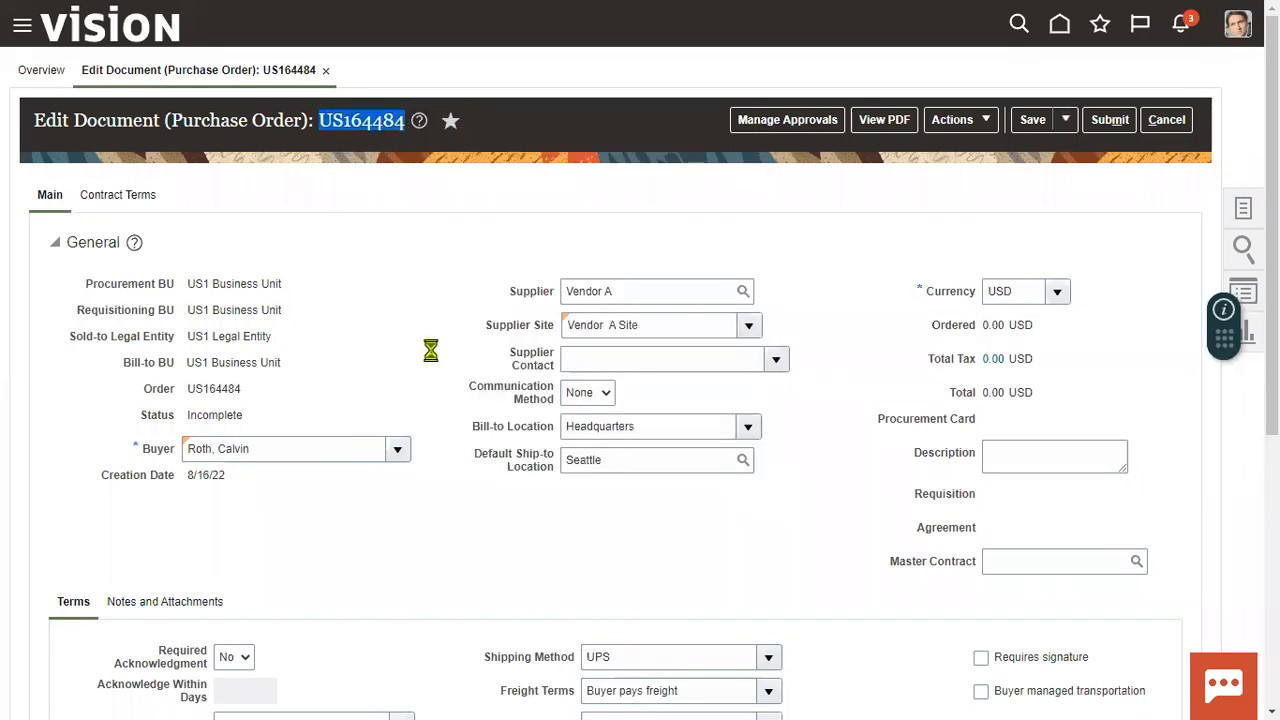
Step: Assign item AS85000 Green Server 1000 to purchase order line 1
{"action": "scroll", "coordinate": [430, 349], "scroll_direction": "down", "scroll_amount": 3}
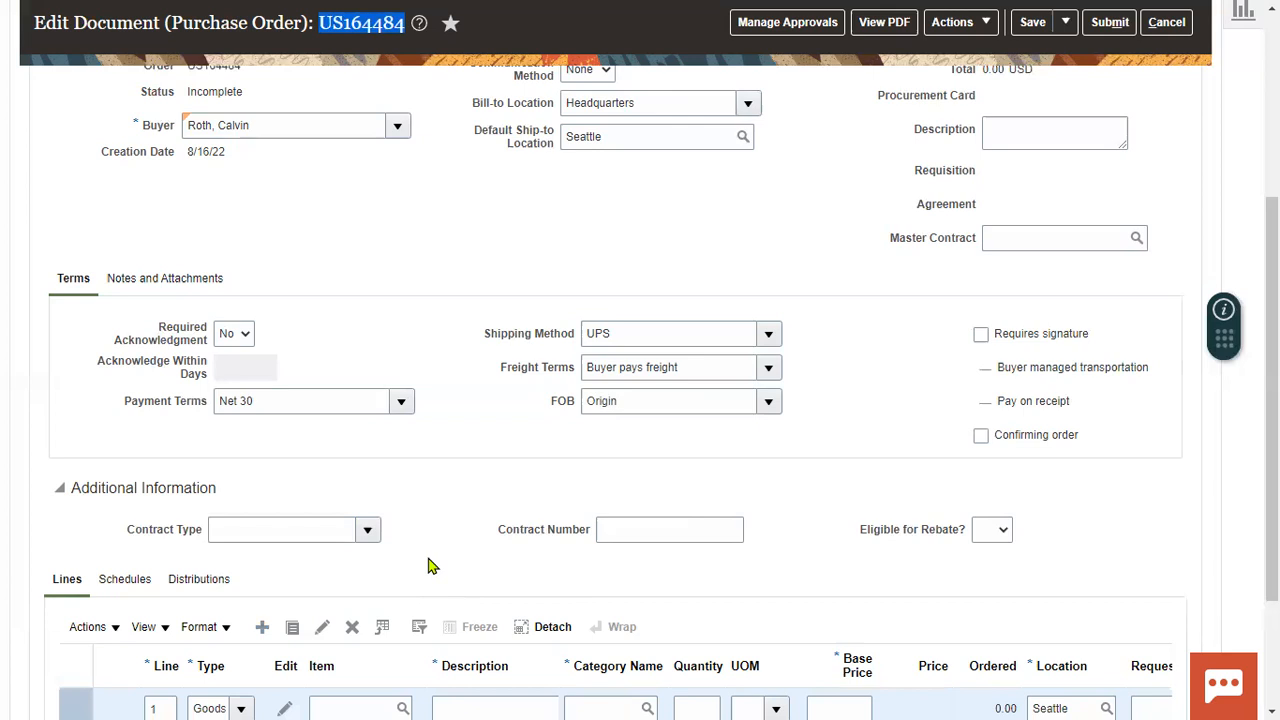
{"action": "scroll", "coordinate": [428, 566], "scroll_direction": "down", "scroll_amount": 3}
{"action": "left_click", "coordinate": [352, 524]}
{"action": "type", "text": "AS8"}
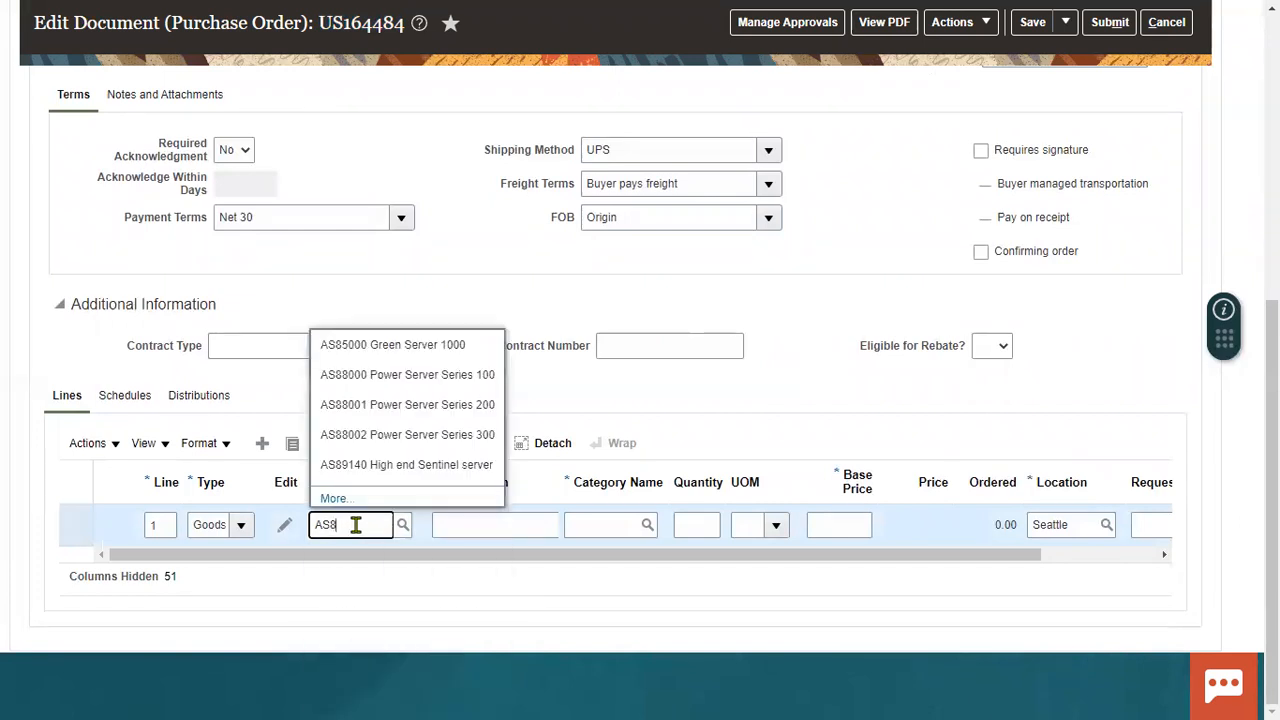
{"action": "left_click", "coordinate": [406, 347]}
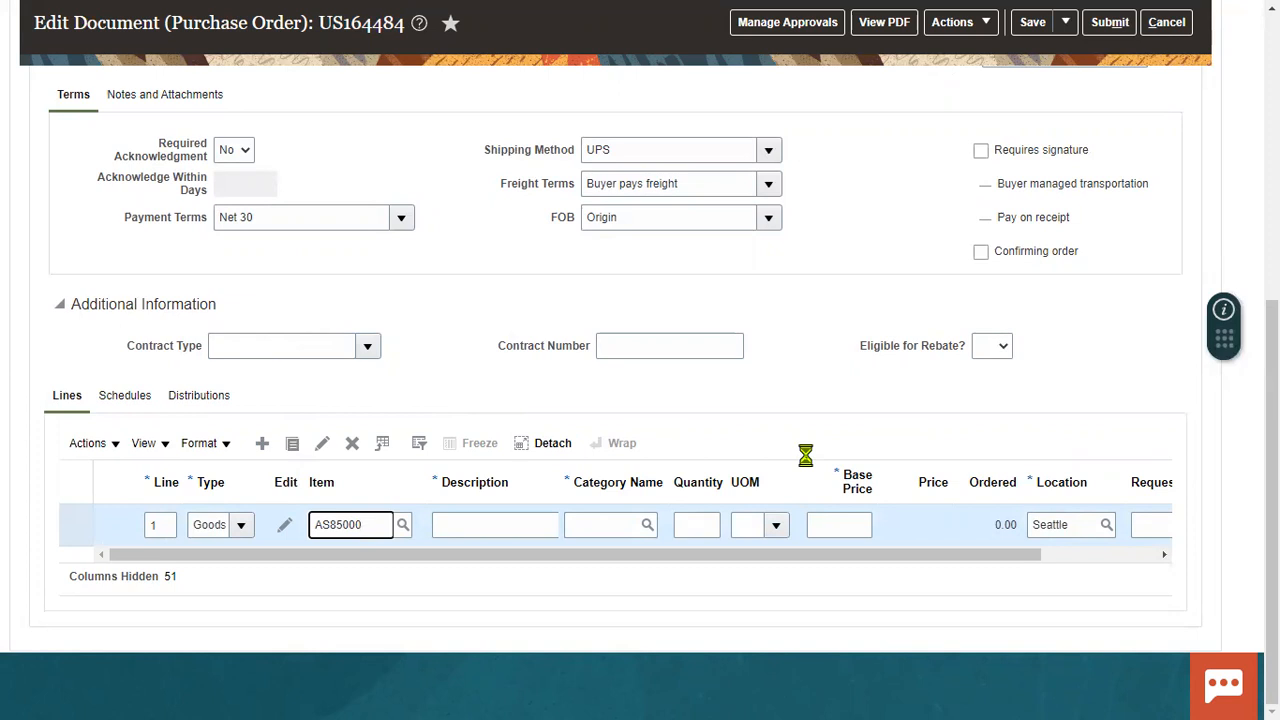
Step: Set line 1's quantity to 4 and its base price to 12
{"action": "left_click", "coordinate": [697, 525]}
{"action": "type", "text": "4"}
{"action": "left_click", "coordinate": [845, 525]}
{"action": "type", "text": "12"}
Step: Open the order's schedules and check the quantity and ship-to location for line 1
{"action": "left_click", "coordinate": [118, 398]}
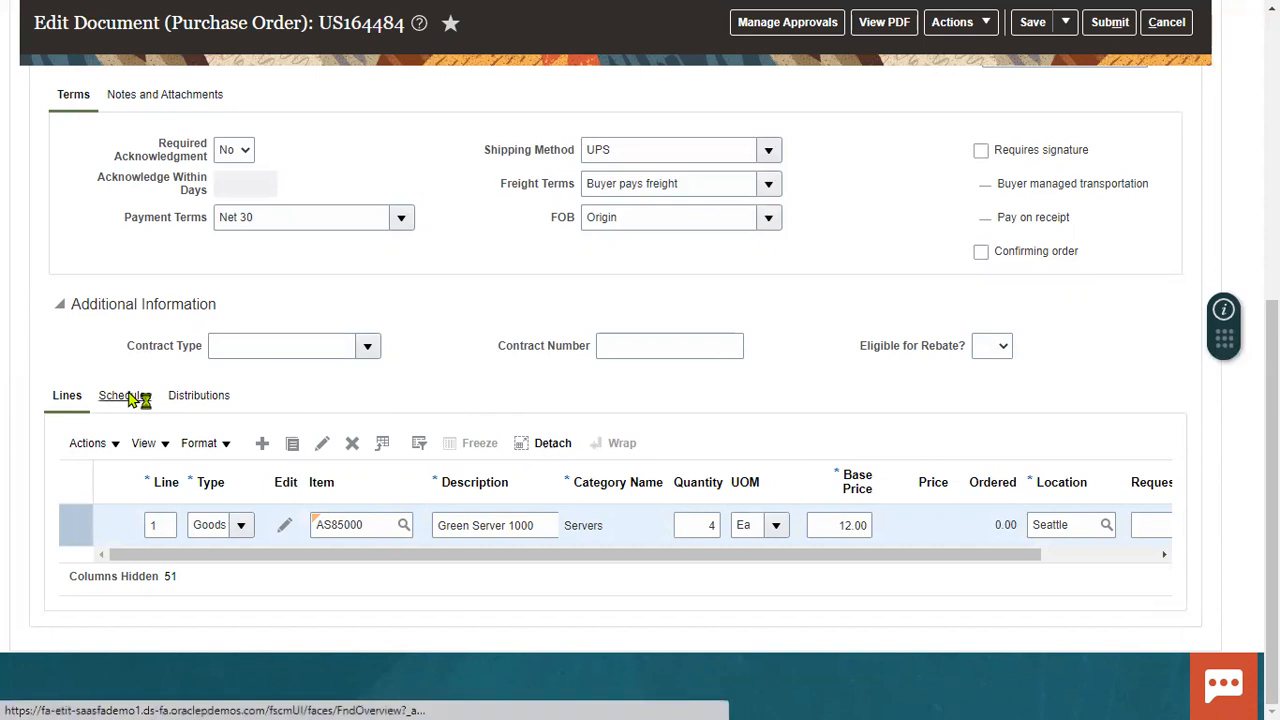
{"action": "left_click", "coordinate": [712, 525]}
{"action": "type", "text": "4"}
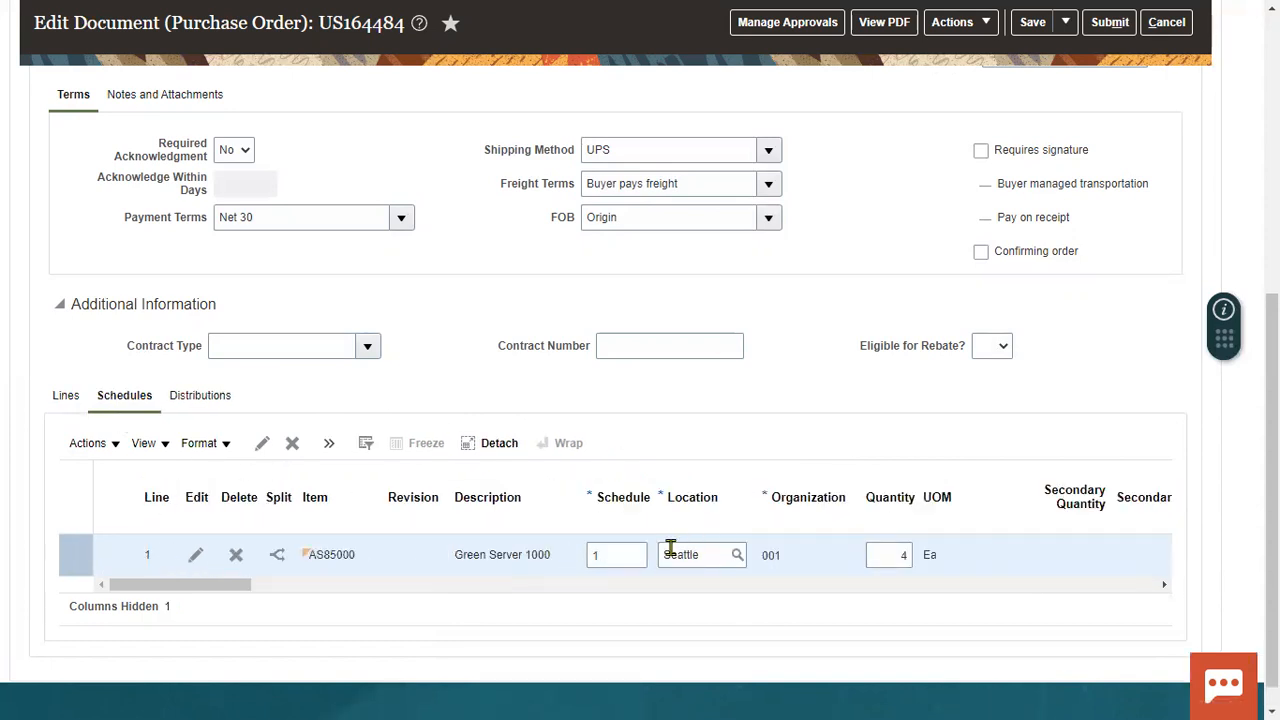
{"action": "left_click", "coordinate": [890, 560]}
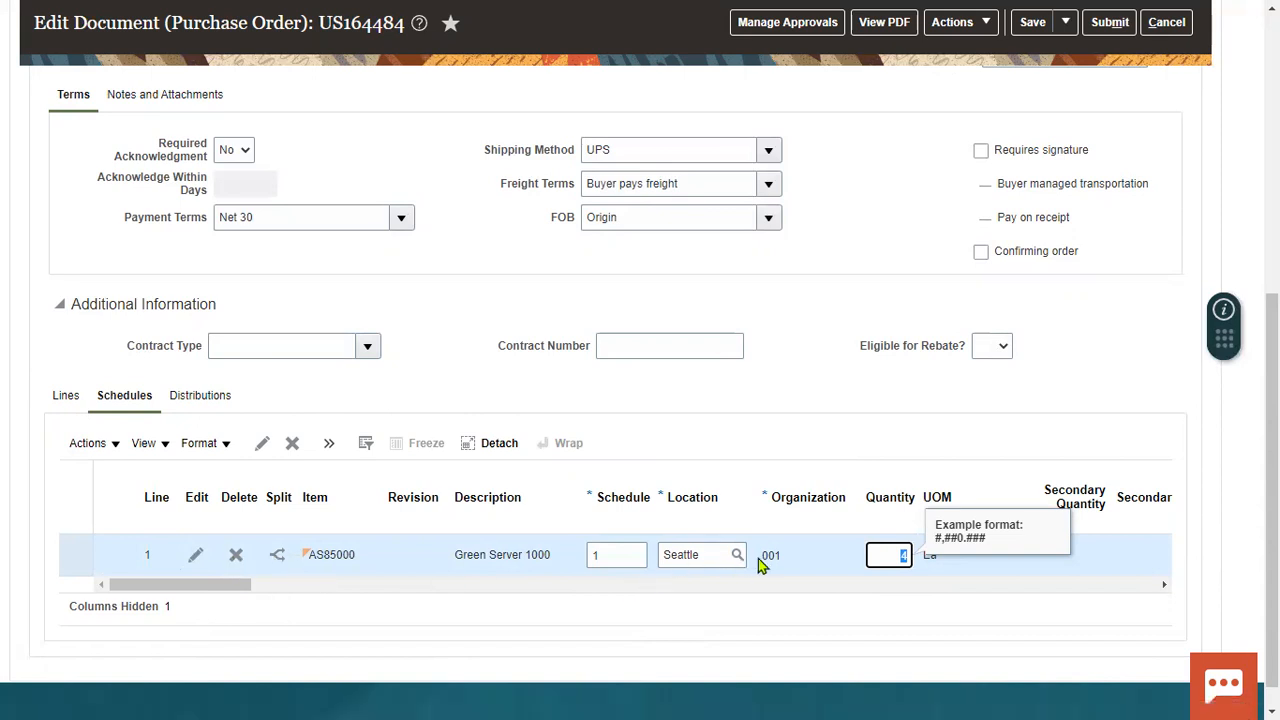
{"action": "left_click_drag", "start_coordinate": [724, 555], "coordinate": [661, 557]}
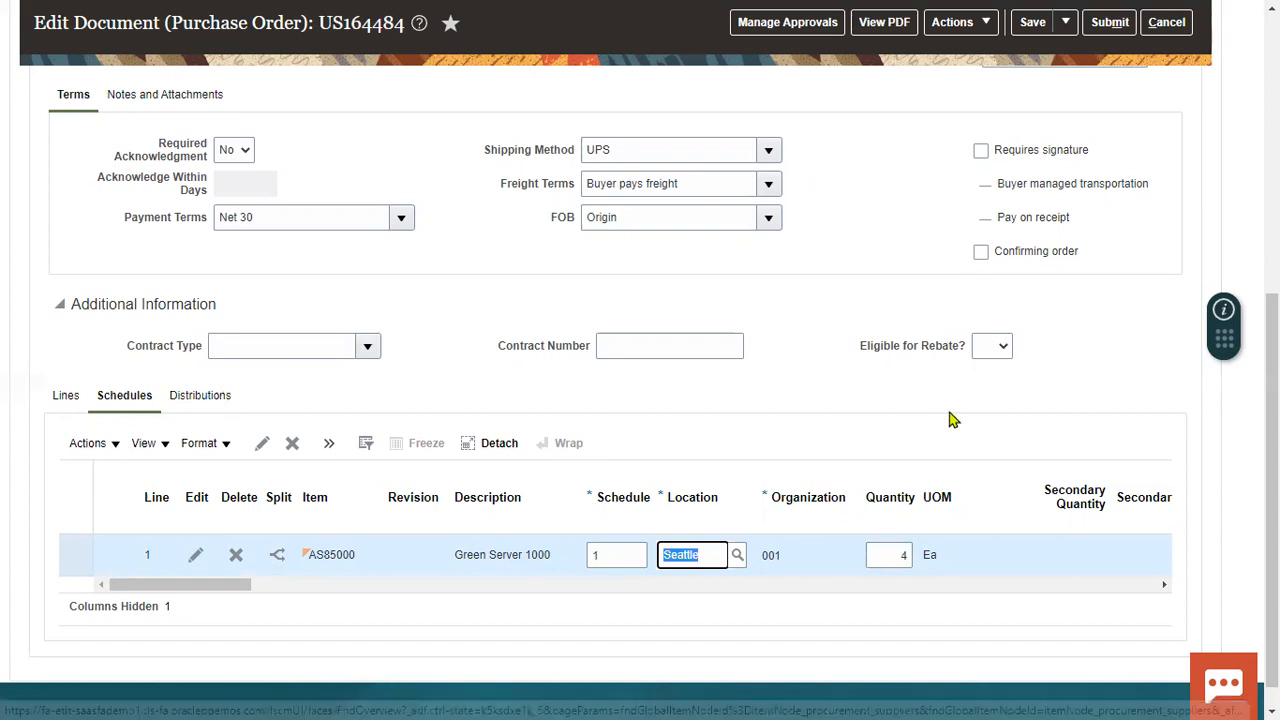
Step: Save the purchase order and copy its order number
{"action": "scroll", "coordinate": [955, 420], "scroll_direction": "up", "scroll_amount": 5}
{"action": "left_click", "coordinate": [1032, 45]}
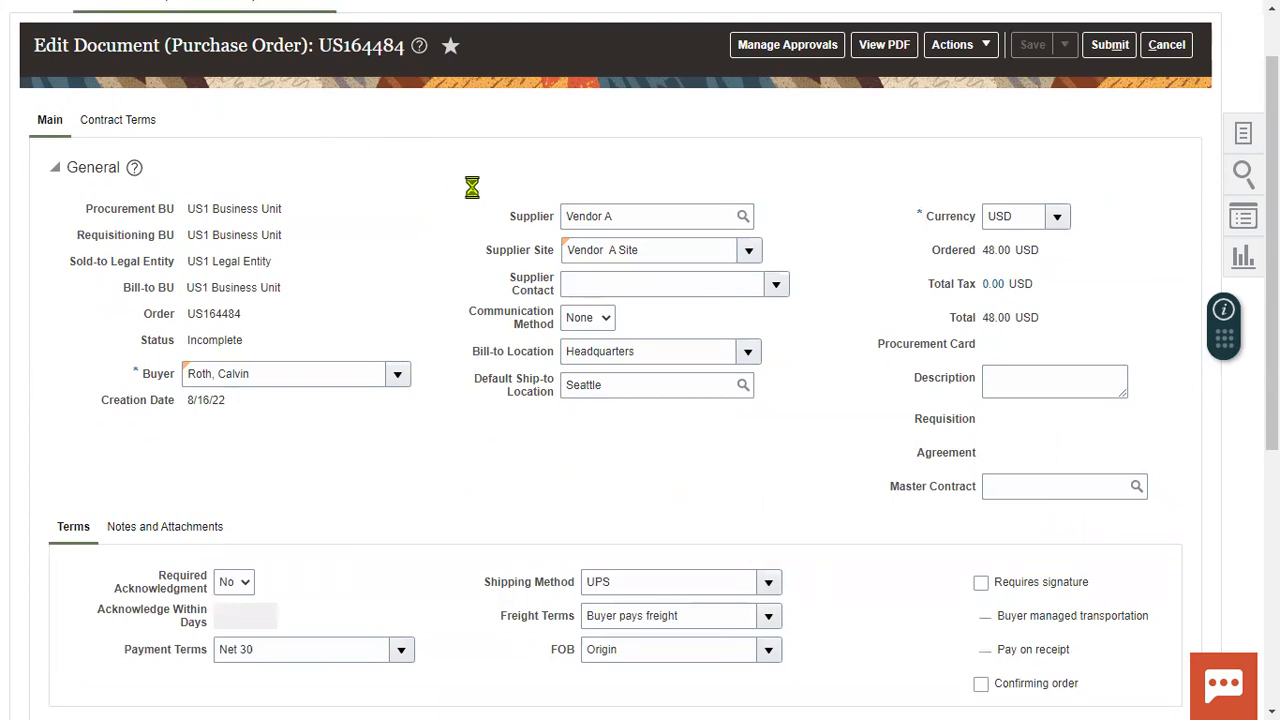
{"action": "left_click_drag", "start_coordinate": [322, 45], "coordinate": [408, 47]}
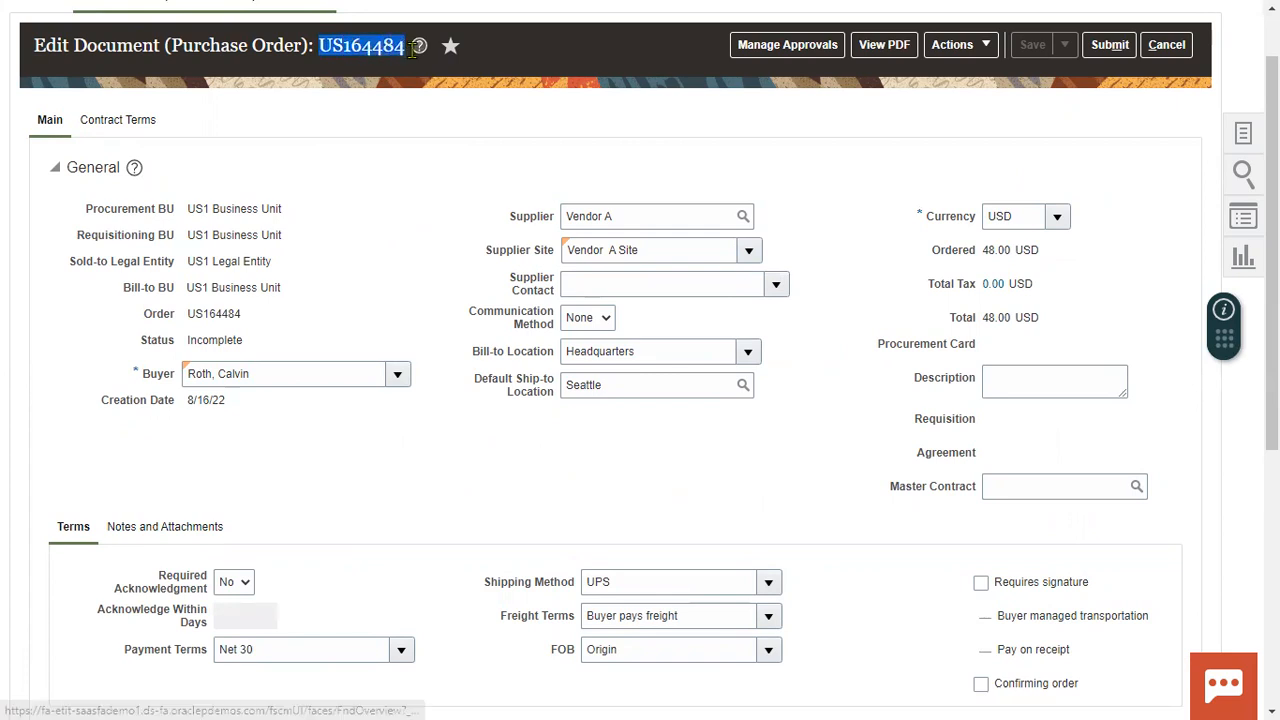
{"action": "right_click", "coordinate": [385, 46]}
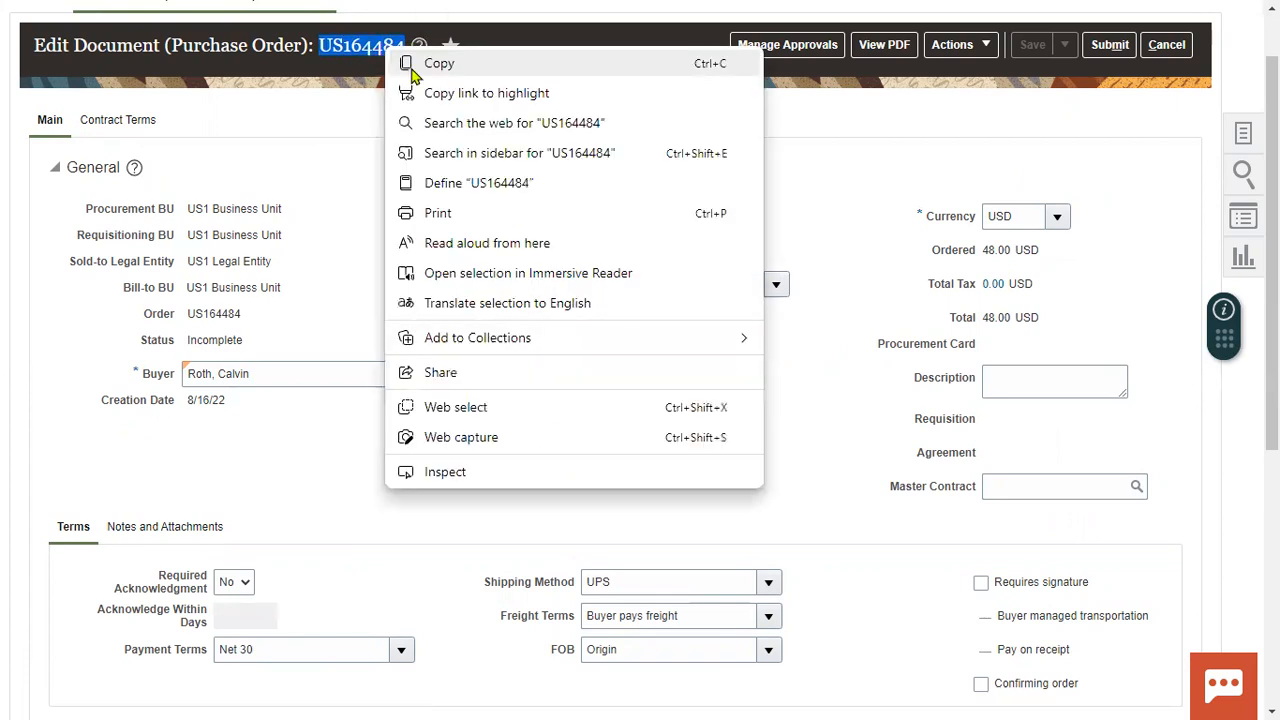
{"action": "left_click", "coordinate": [440, 60]}
Step: Open the order's distributions and save the purchase order again
{"action": "scroll", "coordinate": [315, 432], "scroll_direction": "down", "scroll_amount": 5}
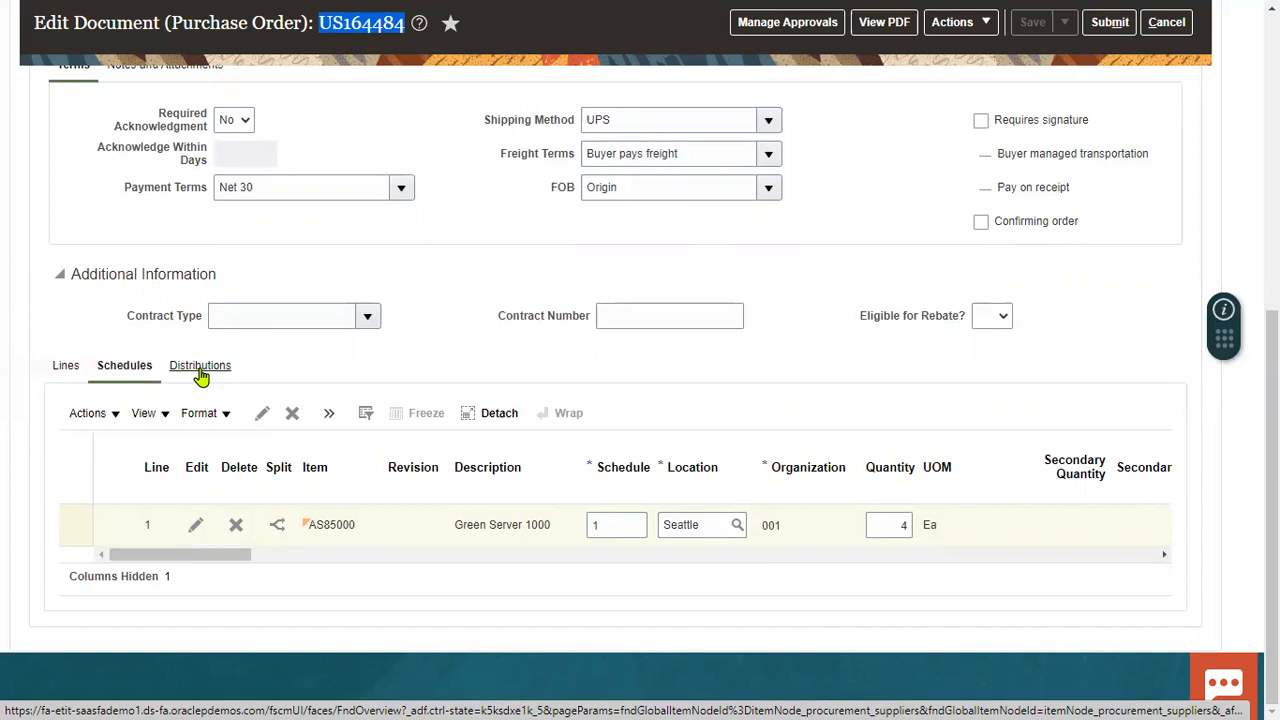
{"action": "left_click", "coordinate": [200, 367]}
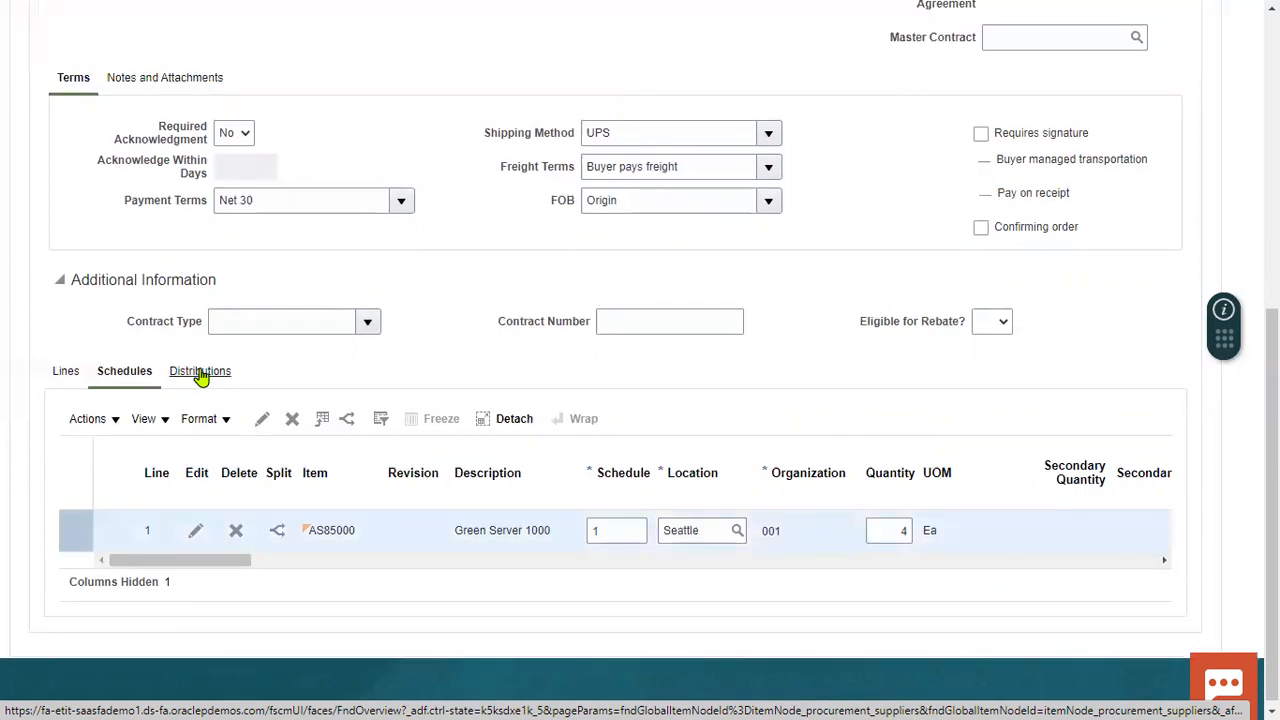
{"action": "scroll", "coordinate": [700, 388], "scroll_direction": "up", "scroll_amount": 5}
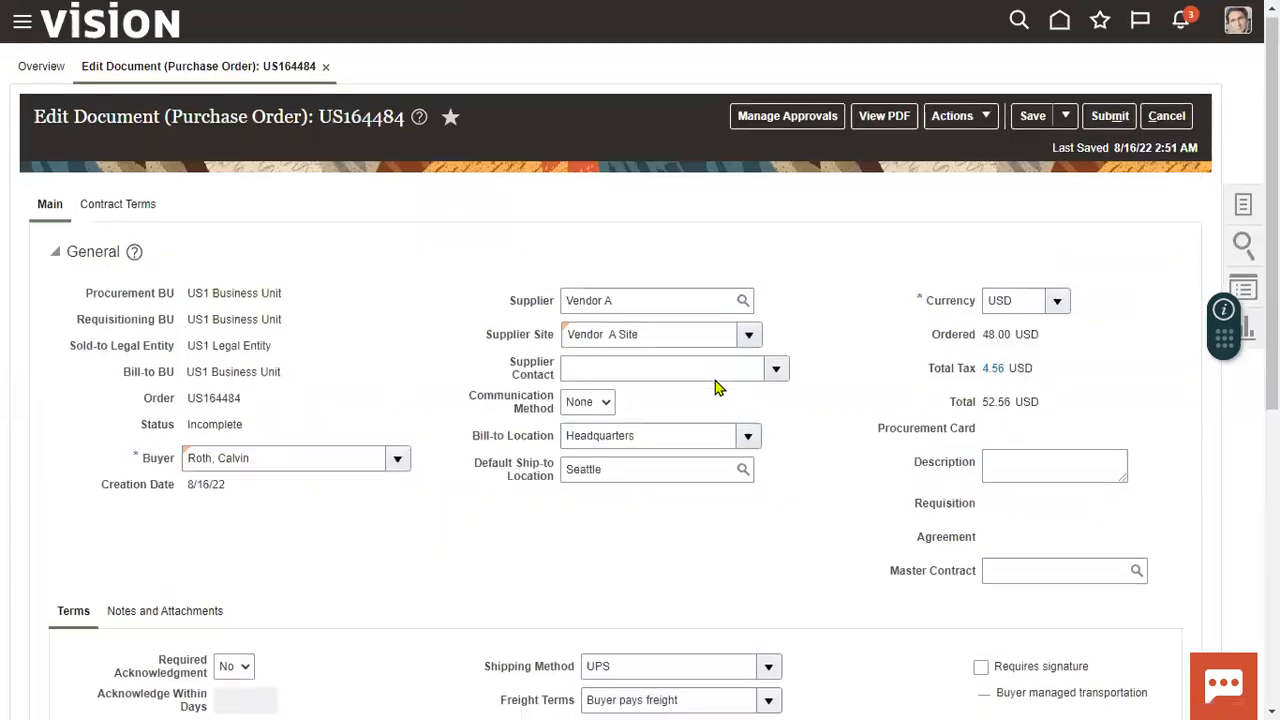
{"action": "left_click", "coordinate": [1030, 119]}
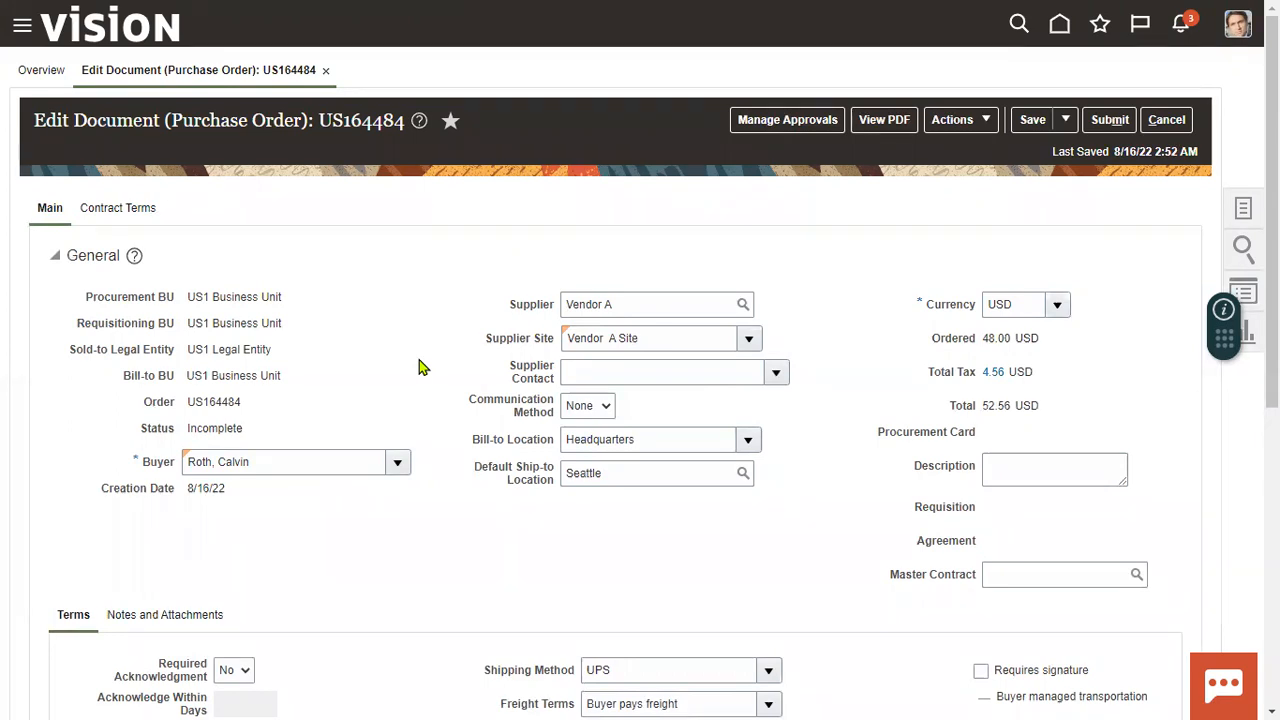
Step: Try to submit the purchase order and dismiss the error list
{"action": "left_click", "coordinate": [1109, 120]}
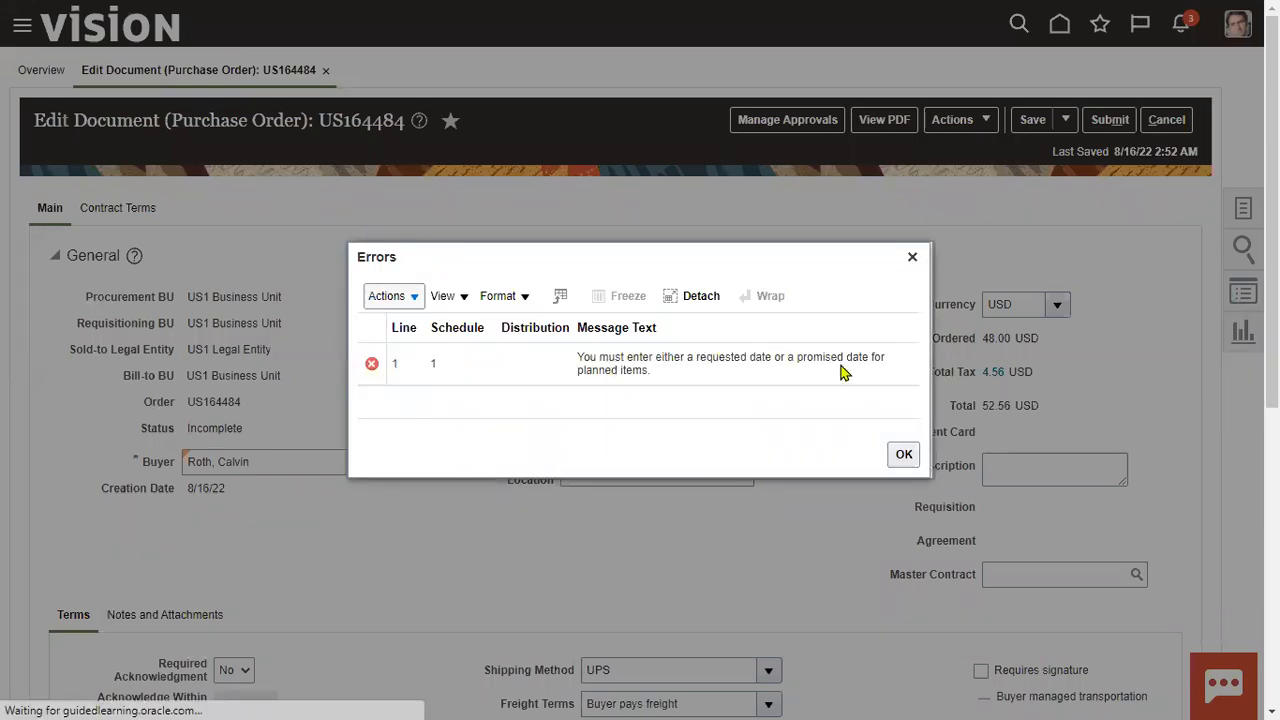
{"action": "left_click", "coordinate": [903, 454]}
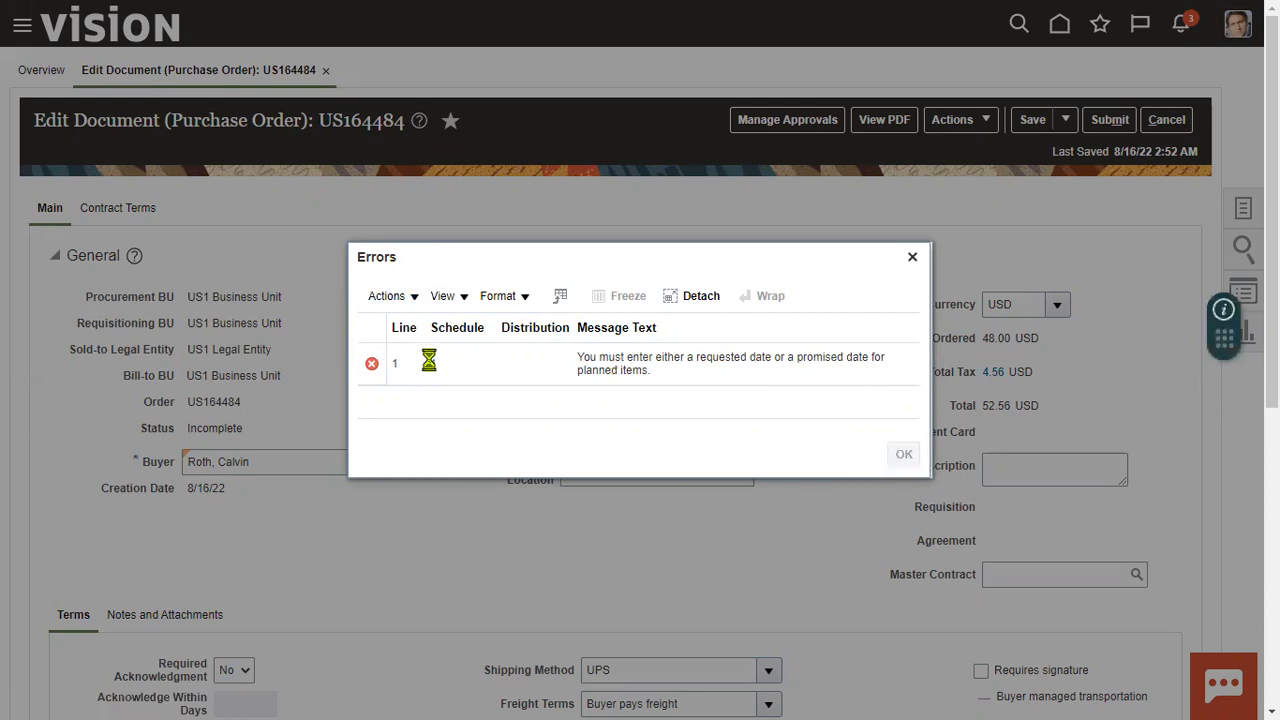
Step: Set the line 1 schedule's requested delivery date to 8/24/22 and its promised delivery date to 8/22/22
{"action": "scroll", "coordinate": [449, 578], "scroll_direction": "down", "scroll_amount": 5}
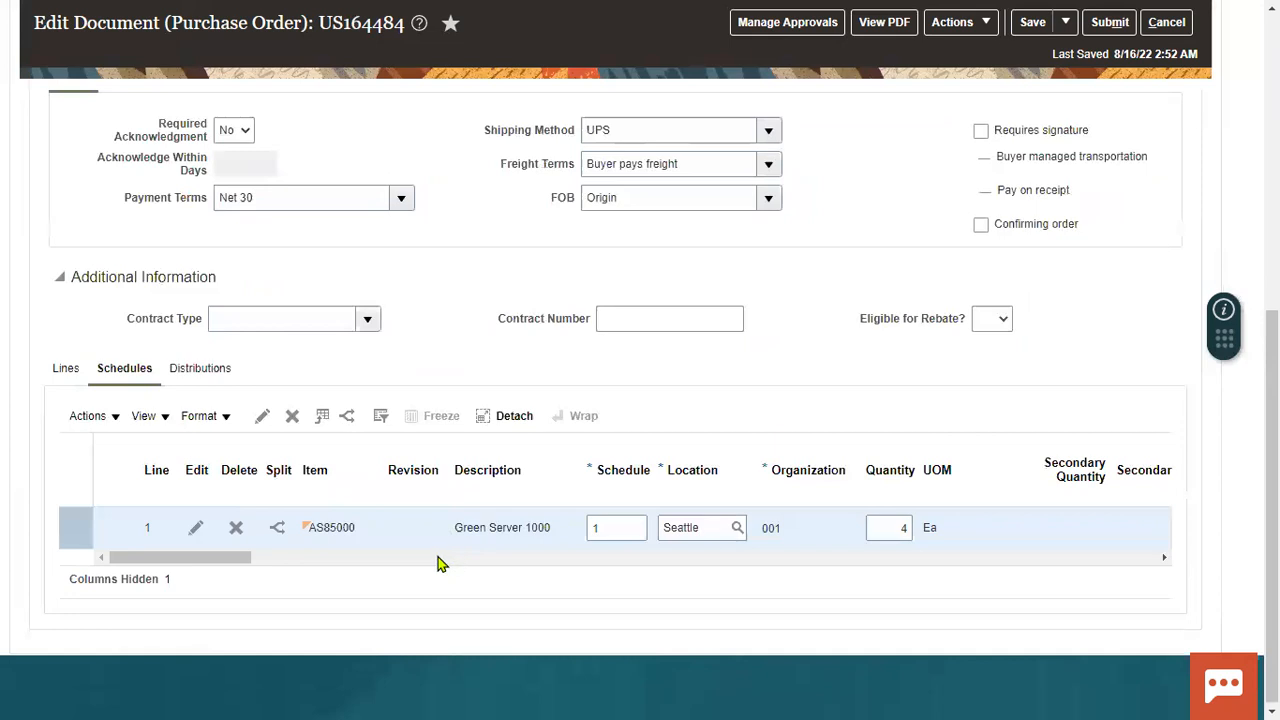
{"action": "left_click_drag", "start_coordinate": [250, 557], "coordinate": [376, 560]}
{"action": "left_click", "coordinate": [594, 528]}
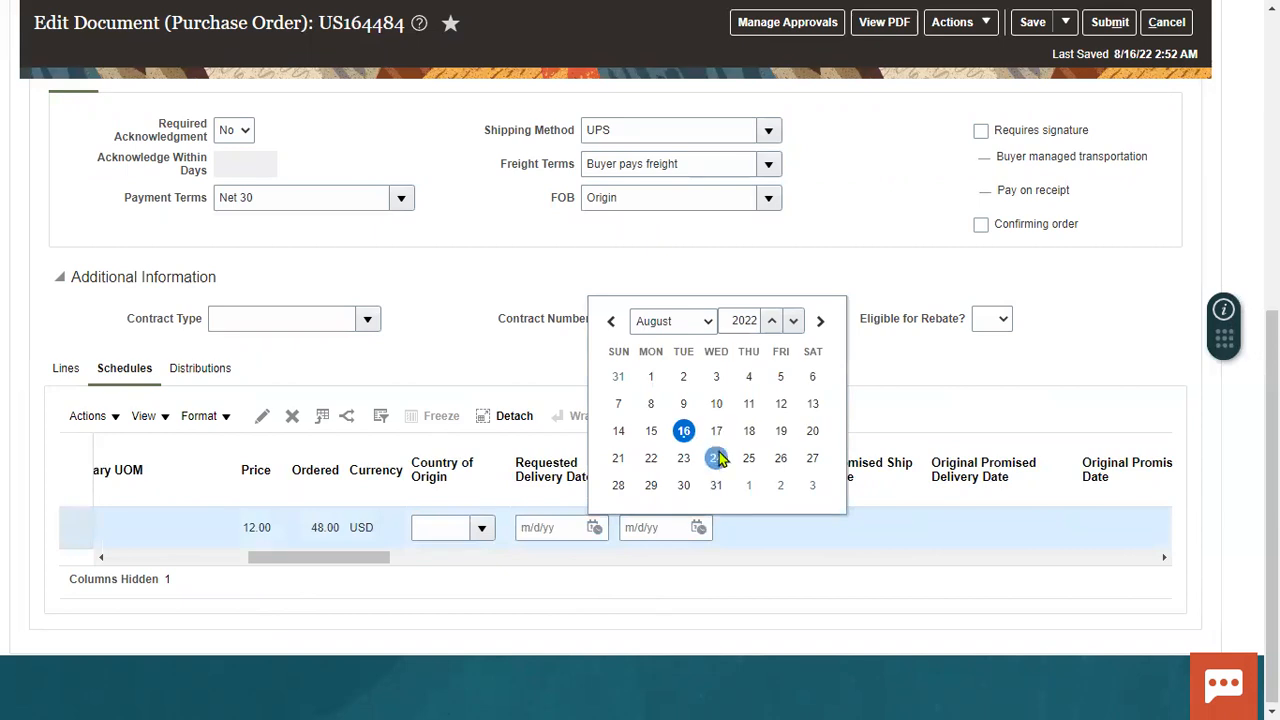
{"action": "left_click", "coordinate": [716, 457]}
{"action": "left_click", "coordinate": [698, 527]}
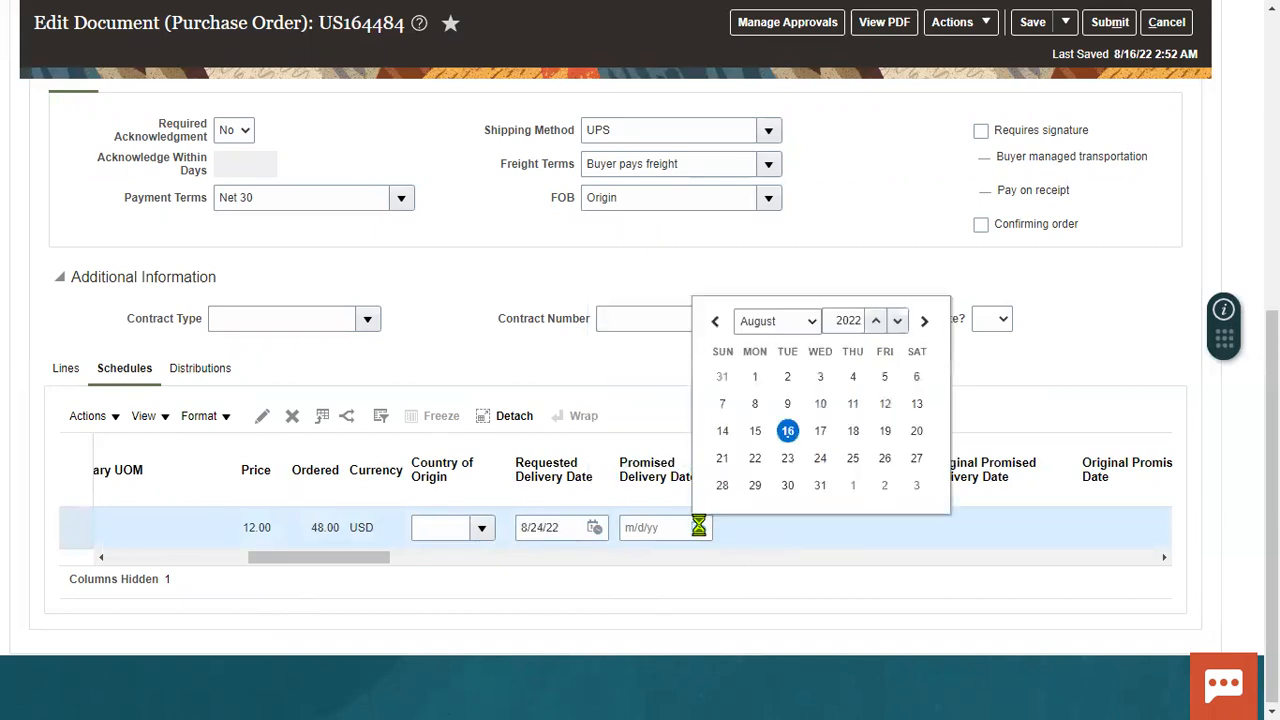
{"action": "left_click", "coordinate": [755, 458]}
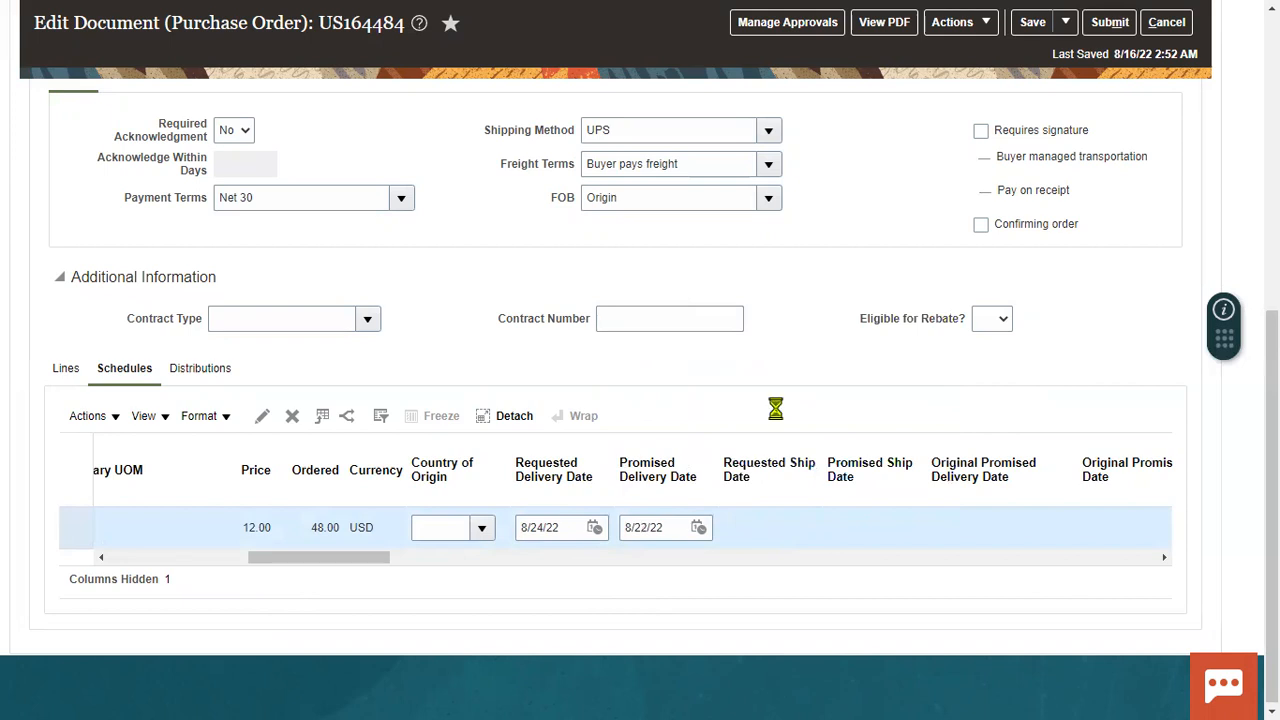
Step: Save the purchase order, then submit it for approval after reviewing its approval stages
{"action": "left_click", "coordinate": [1016, 30]}
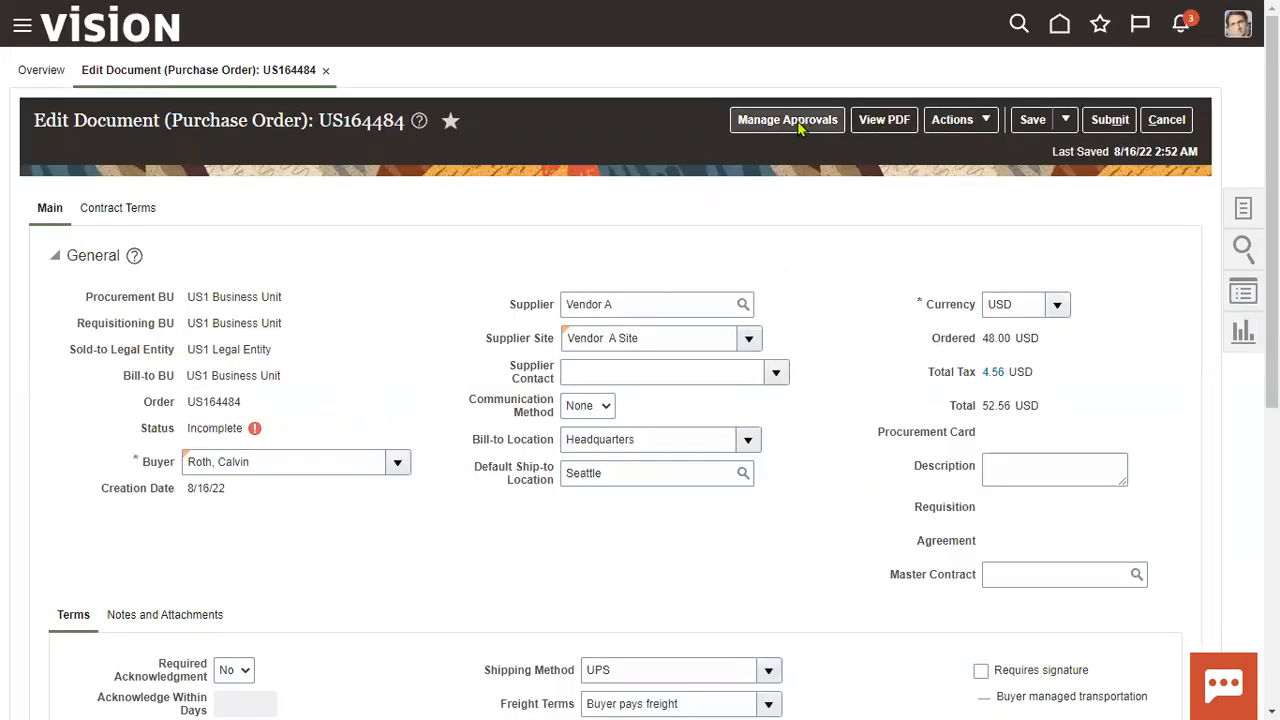
{"action": "left_click", "coordinate": [1030, 121]}
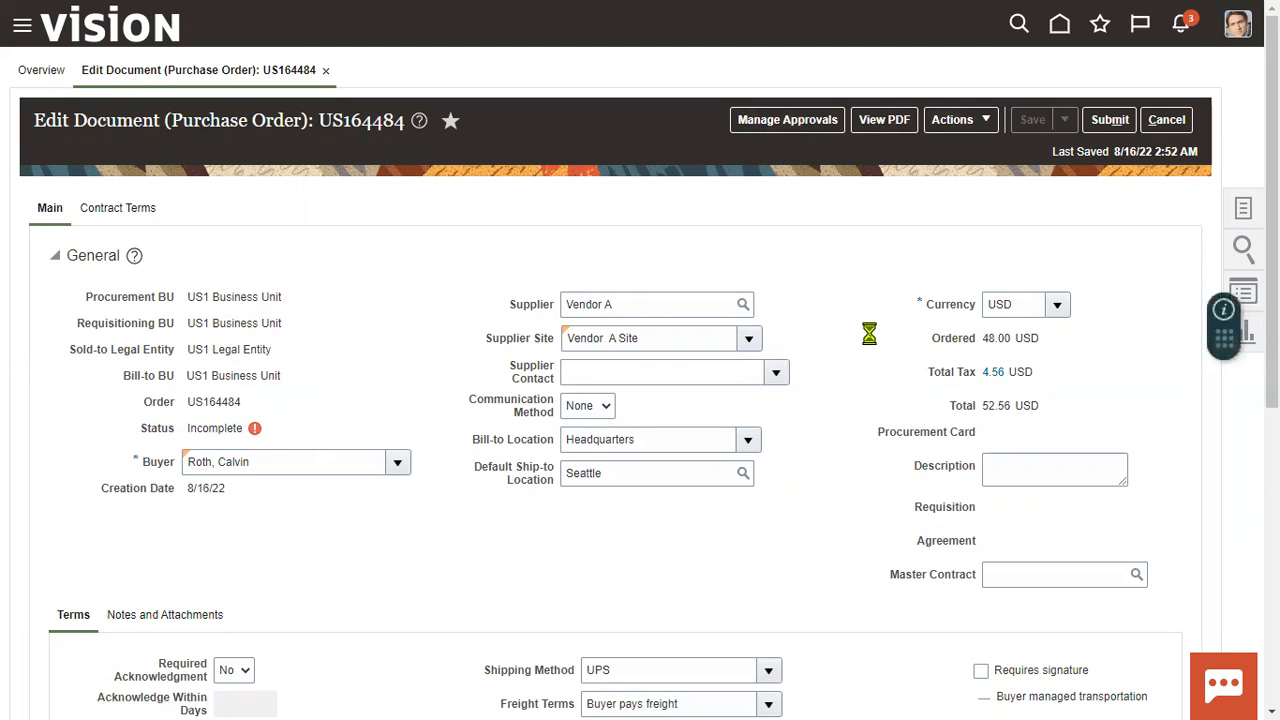
{"action": "left_click", "coordinate": [800, 119]}
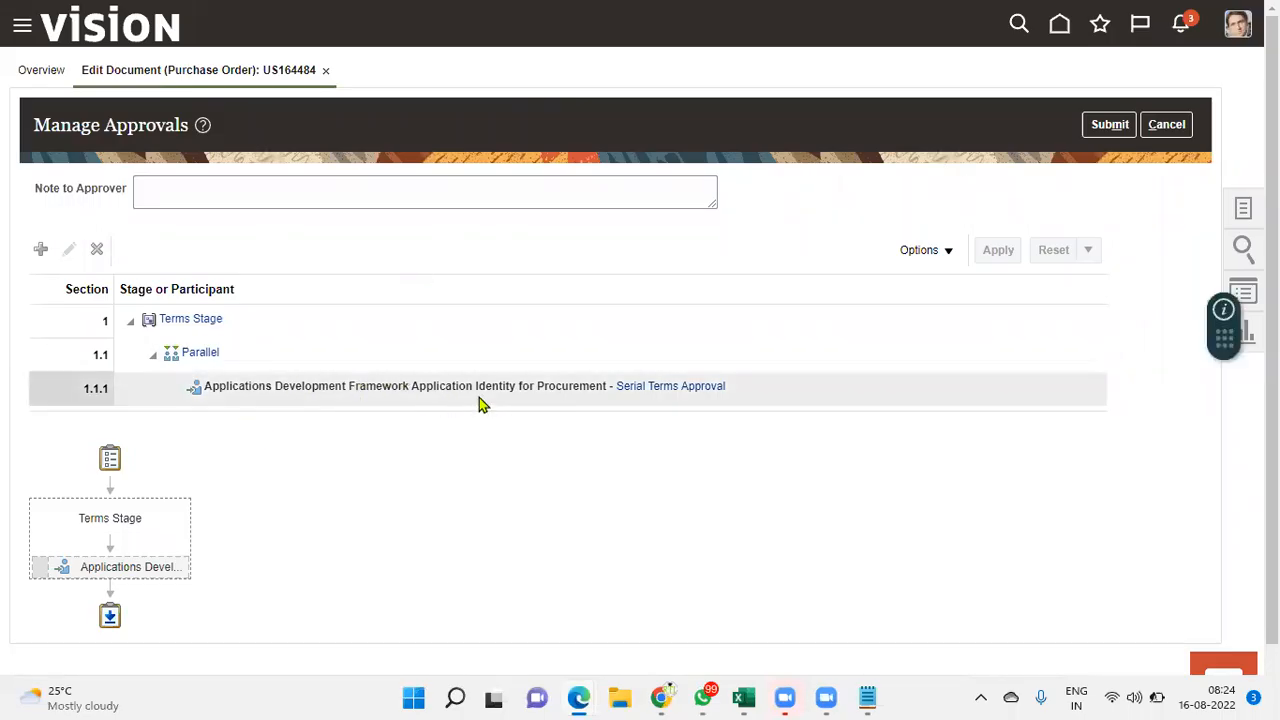
{"action": "left_click", "coordinate": [1110, 128]}
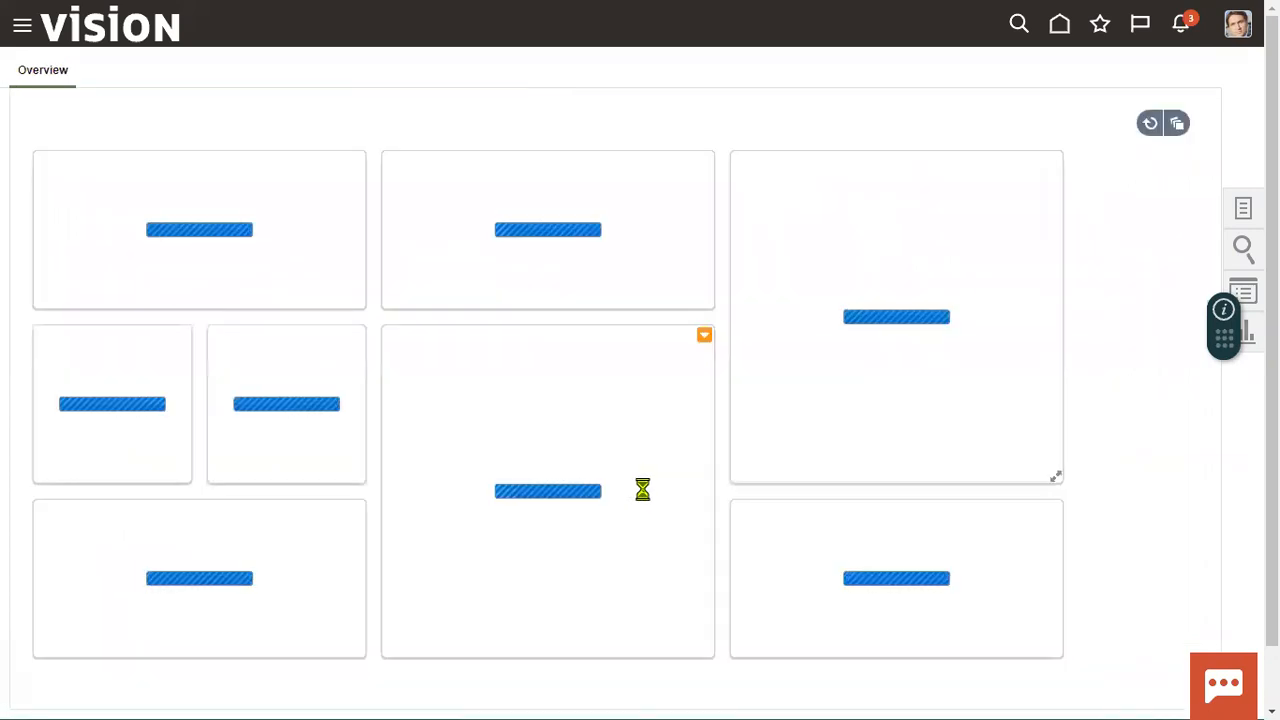
{"action": "left_click", "coordinate": [797, 212]}
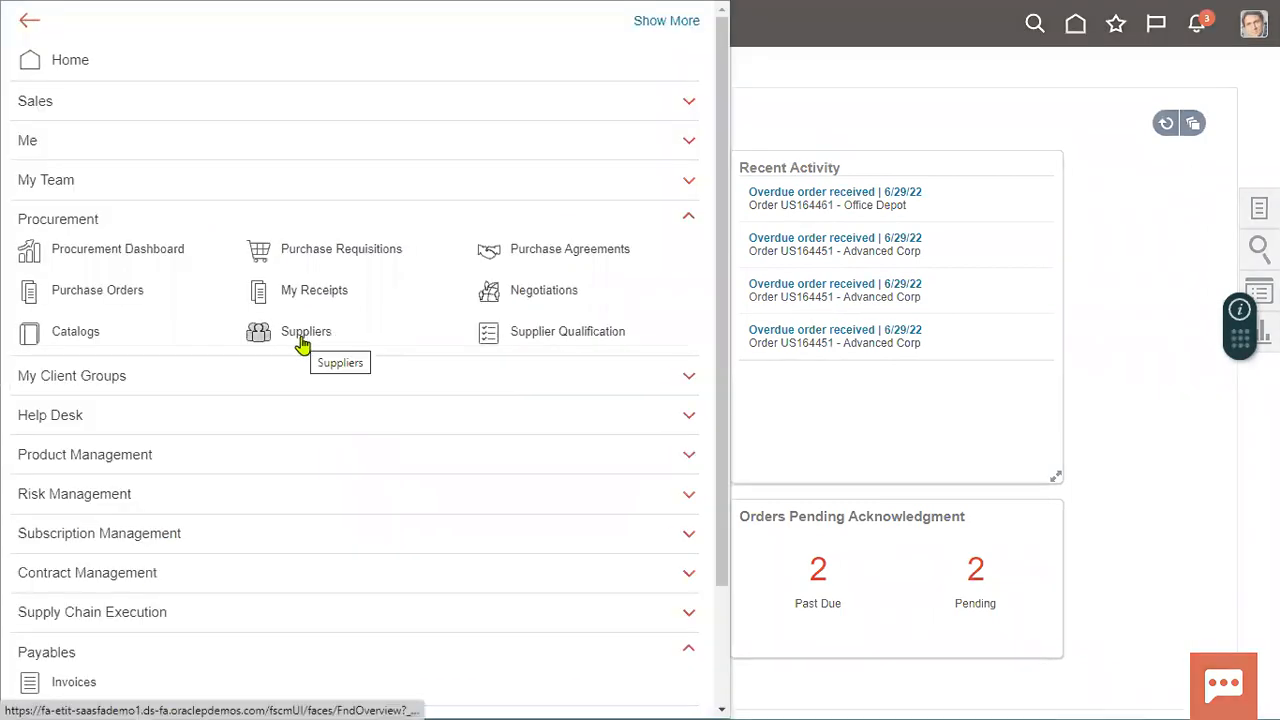
Step: Go to the Suppliers work area and open the Merge Suppliers task
{"action": "left_click", "coordinate": [302, 343]}
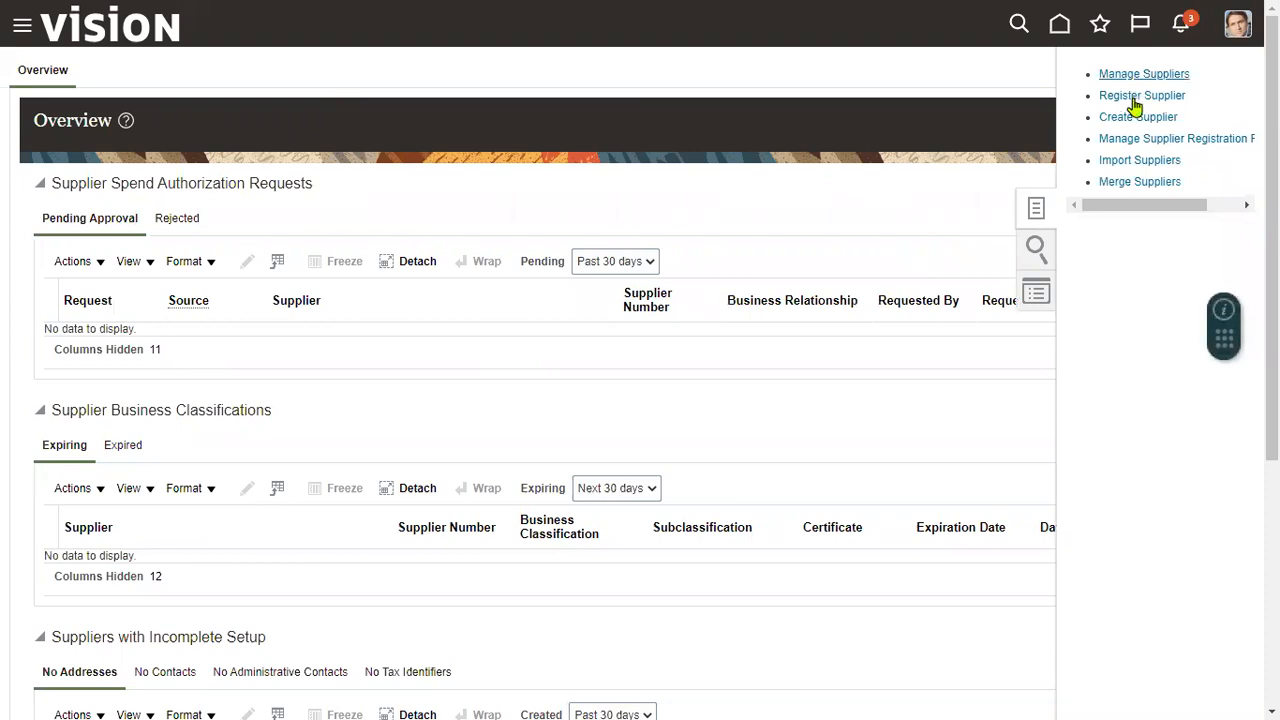
{"action": "left_click", "coordinate": [1113, 184]}
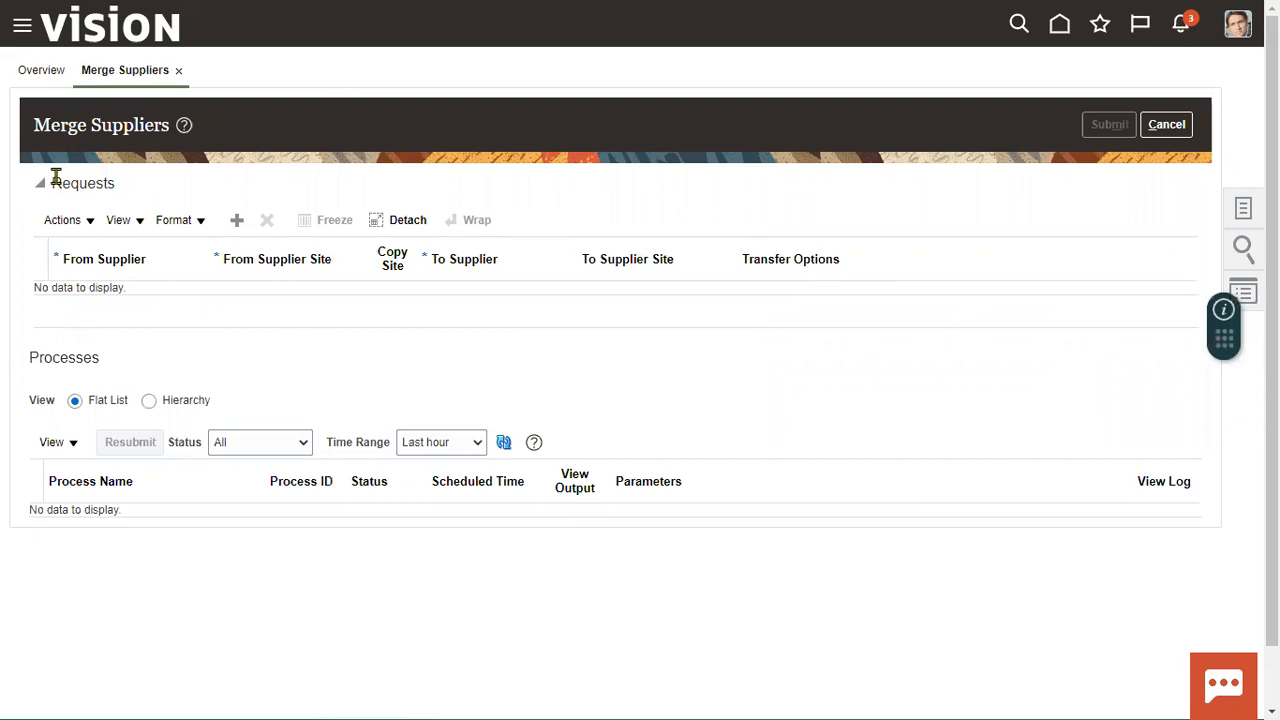
{"action": "left_click_drag", "start_coordinate": [56, 180], "coordinate": [135, 188]}
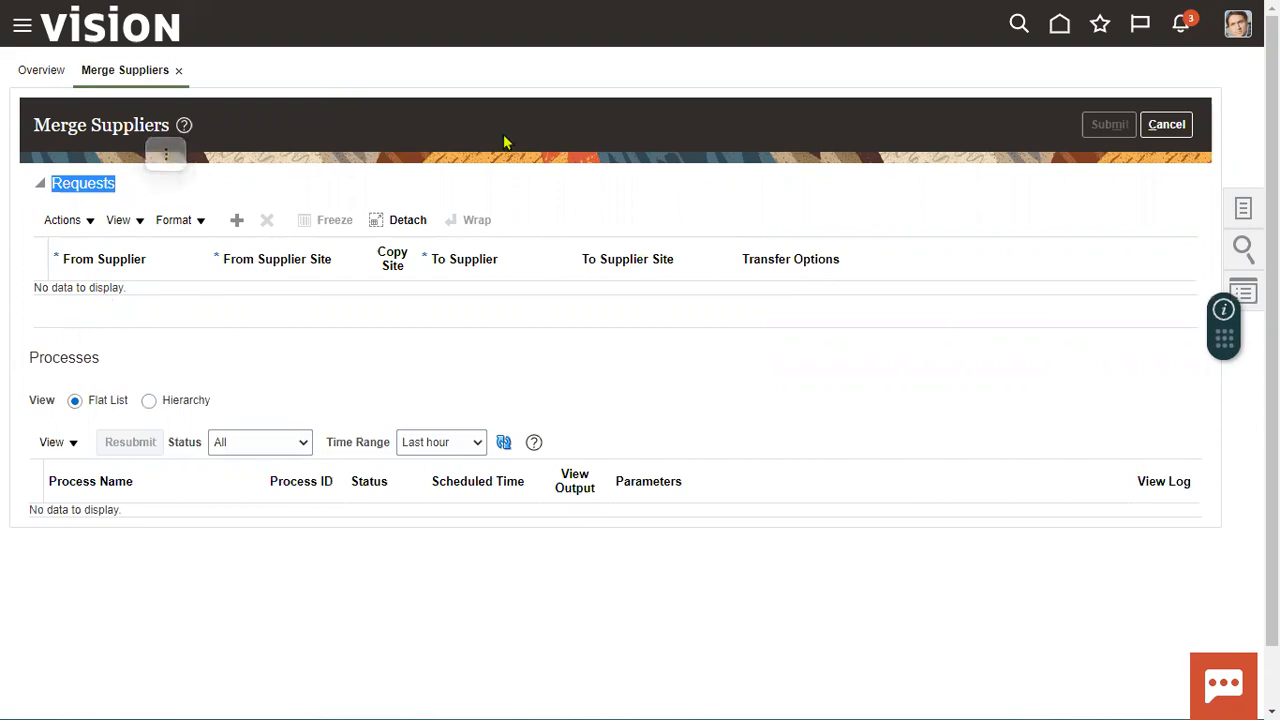
{"action": "left_click_drag", "start_coordinate": [22, 199], "coordinate": [344, 333]}
{"action": "left_click_drag", "start_coordinate": [417, 195], "coordinate": [700, 369]}
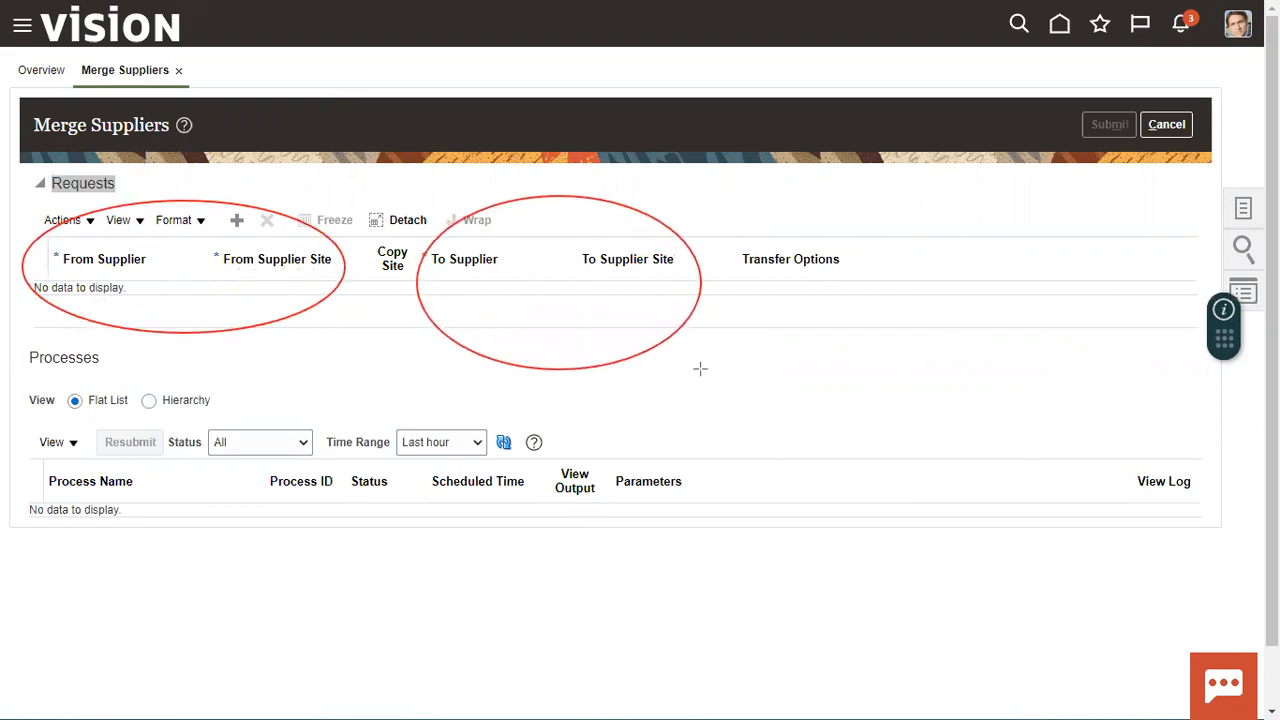
{"action": "left_click_drag", "start_coordinate": [729, 206], "coordinate": [856, 315]}
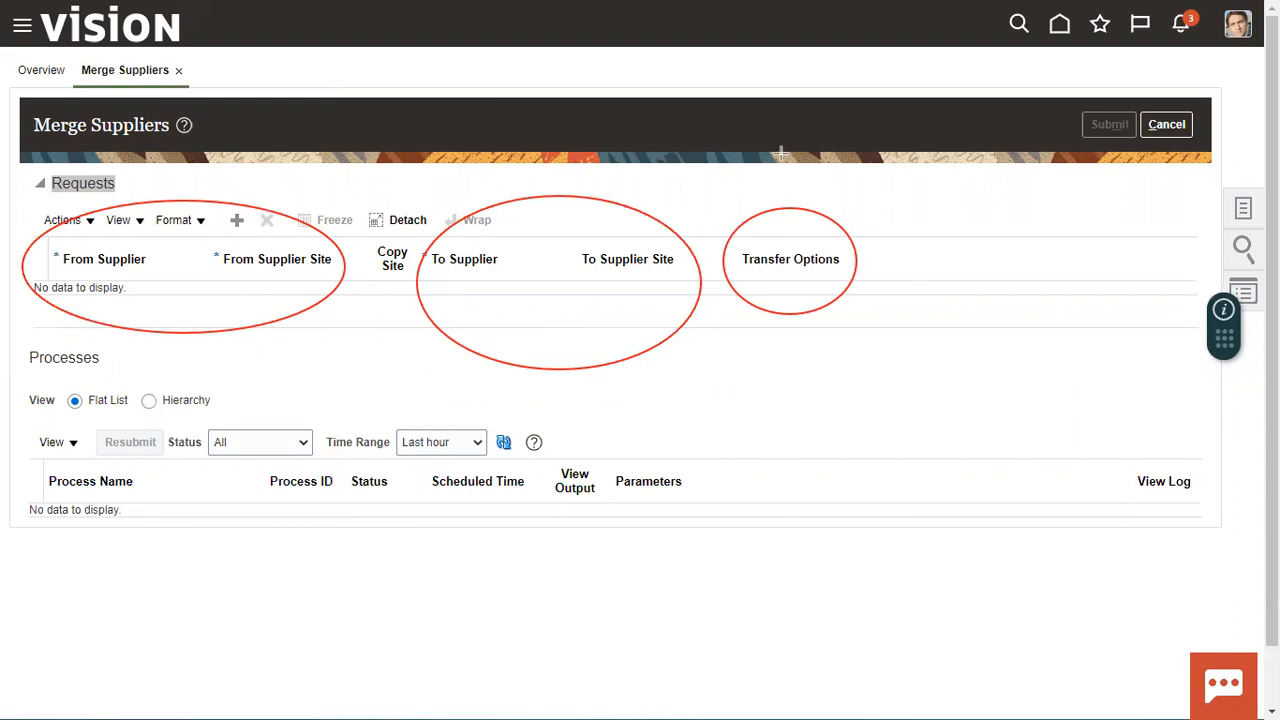
Step: Add a merge request with Vendor A as the source supplier and Vendor A Site as the source site
{"action": "left_click", "coordinate": [232, 228]}
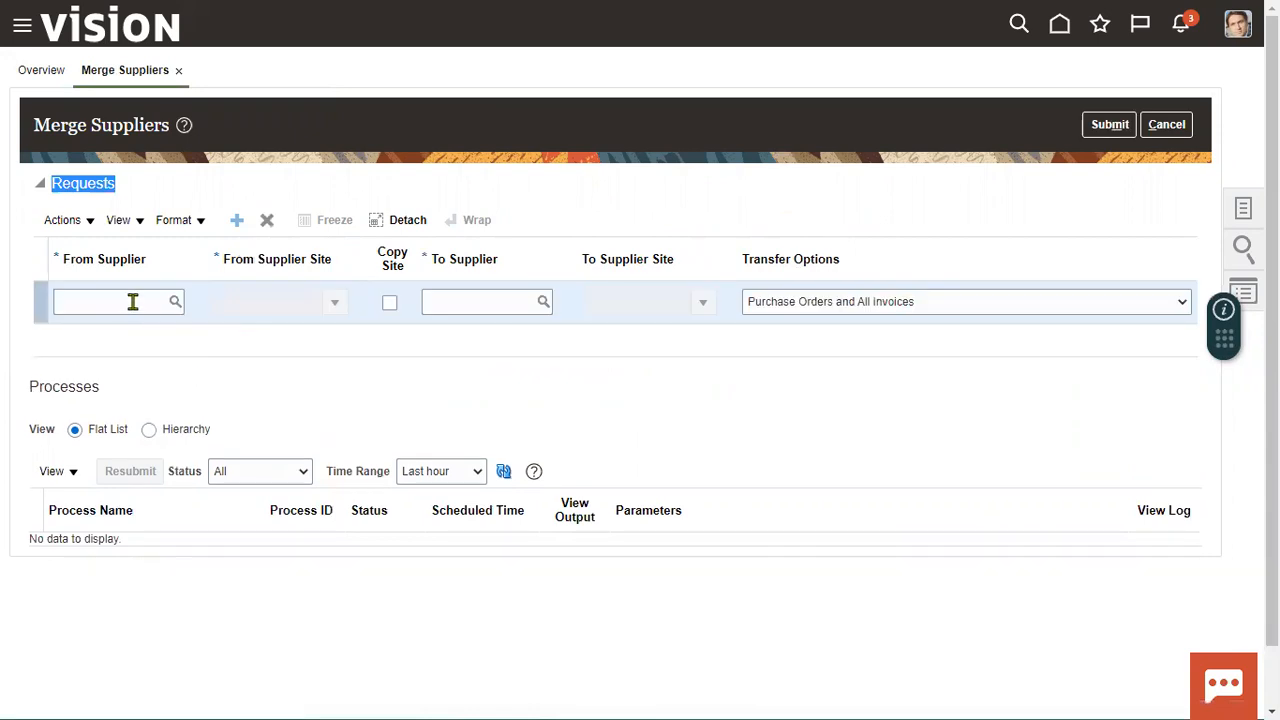
{"action": "left_click", "coordinate": [132, 301]}
{"action": "type", "text": "Ven"}
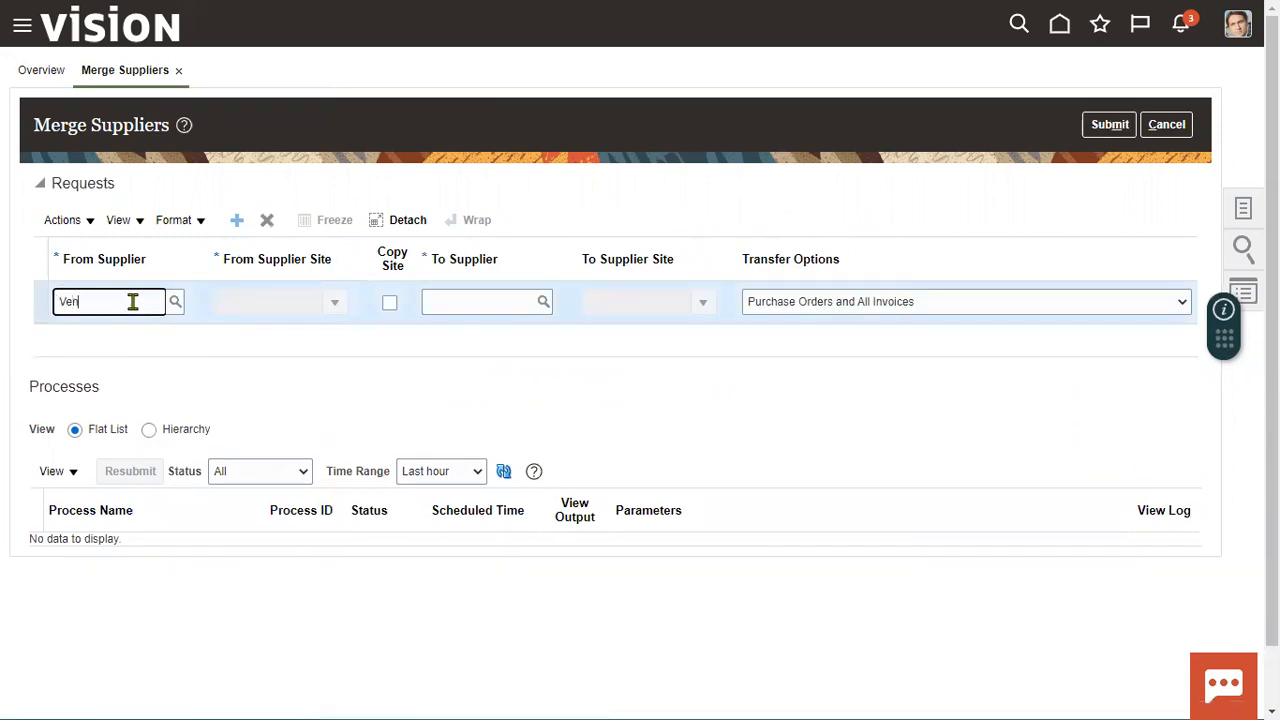
{"action": "type", "text": "dor A"}
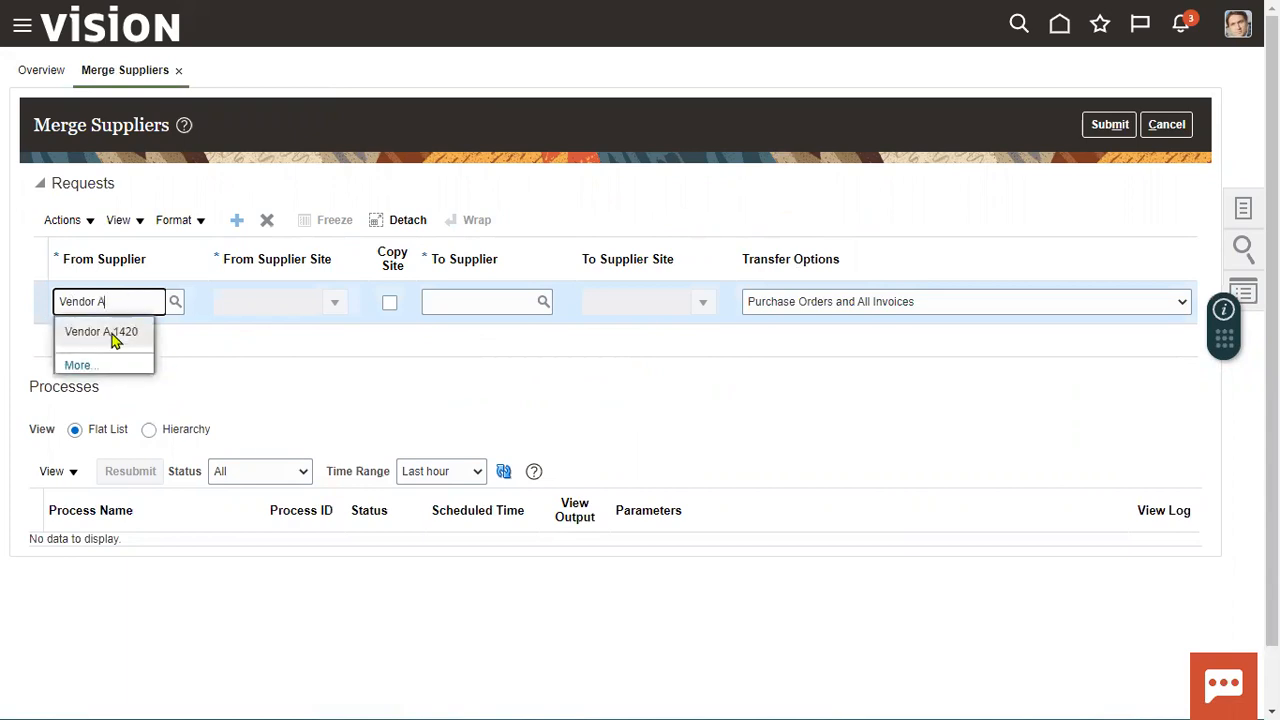
{"action": "left_click", "coordinate": [110, 332]}
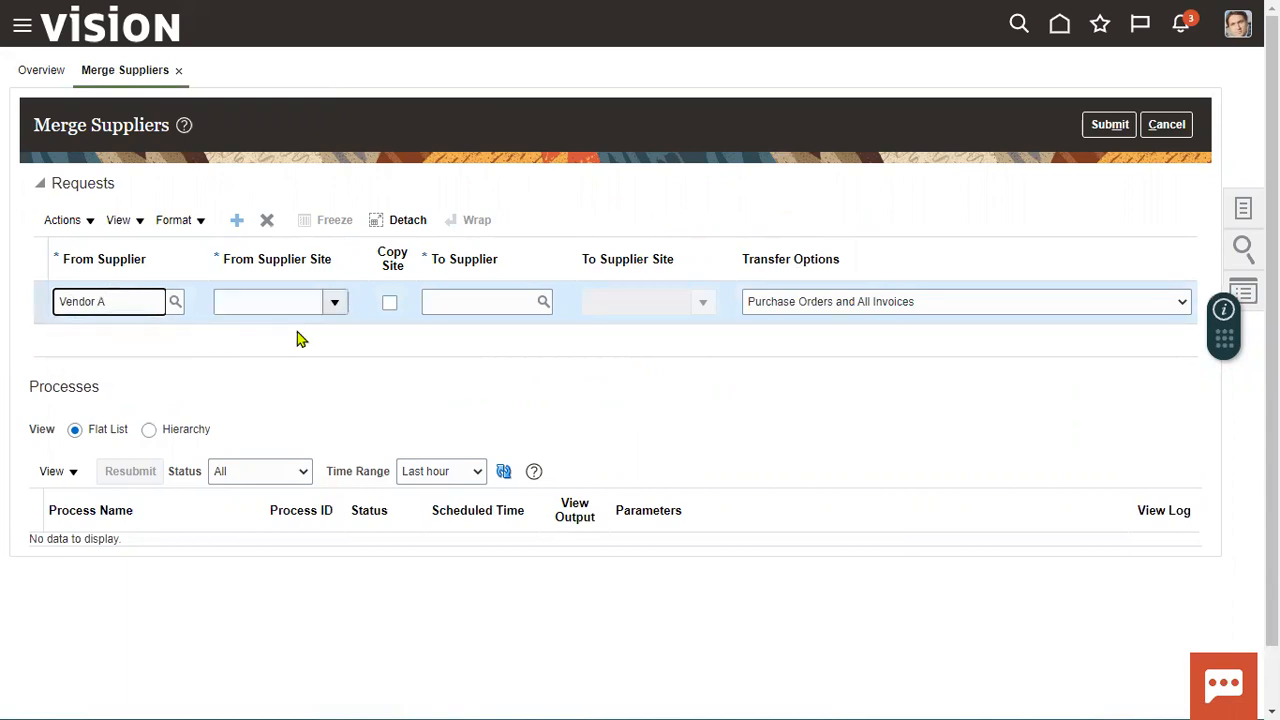
{"action": "left_click", "coordinate": [338, 302]}
{"action": "left_click", "coordinate": [307, 343]}
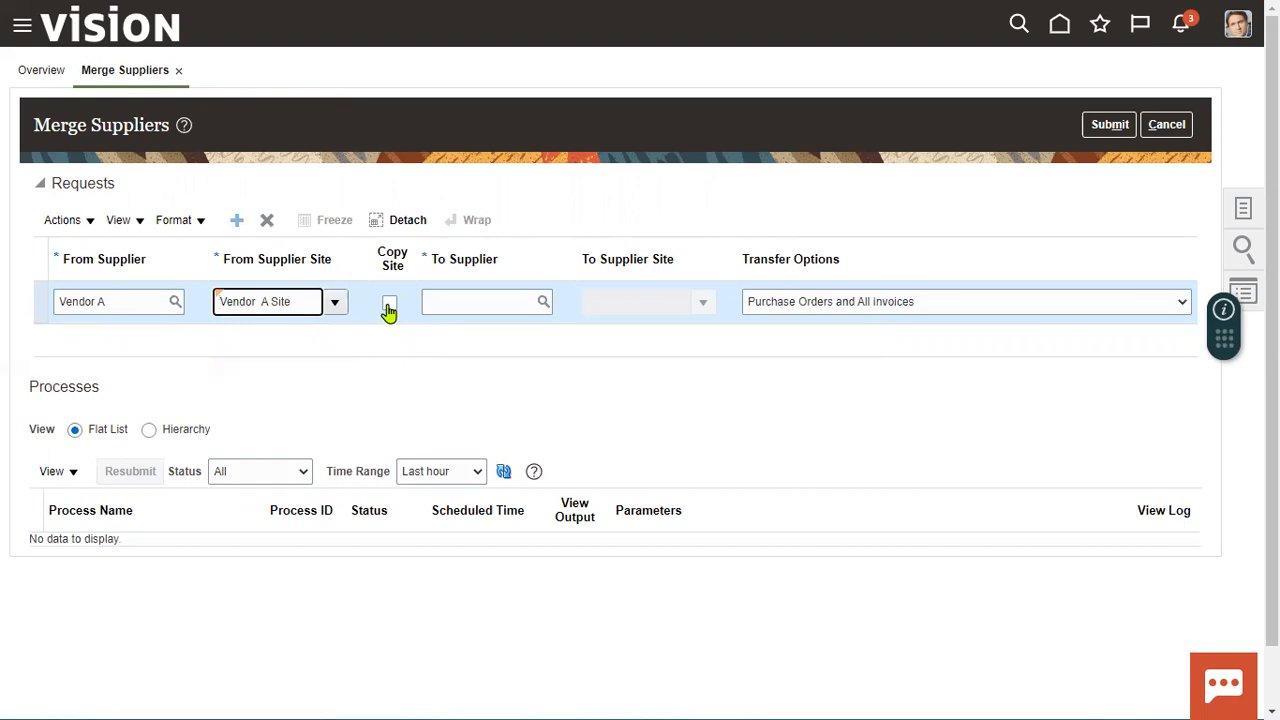
{"action": "triple_click", "coordinate": [305, 300]}
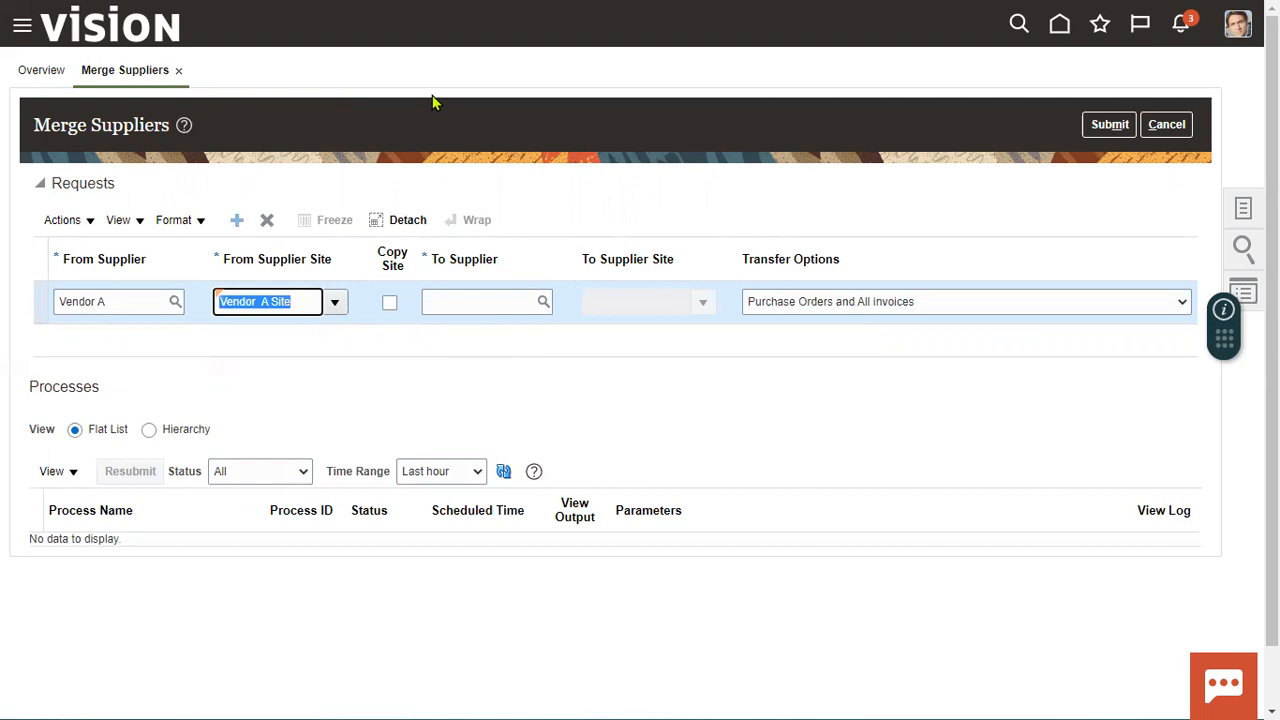
{"action": "left_click_drag", "start_coordinate": [201, 197], "coordinate": [352, 431]}
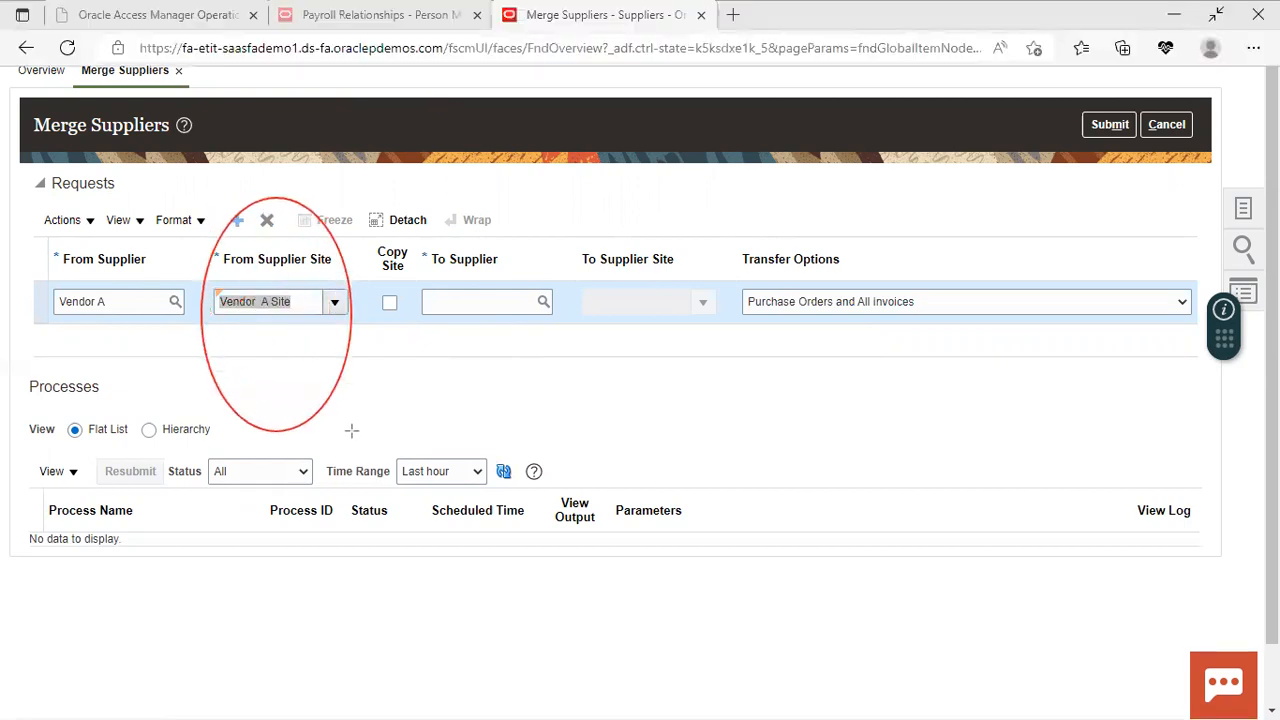
{"action": "mouse_move", "coordinate": [392, 281]}
{"action": "left_mouse_down"}
{"action": "mouse_move", "coordinate": [374, 300]}
{"action": "mouse_move", "coordinate": [405, 325]}
{"action": "left_mouse_up"}
{"action": "mouse_move", "coordinate": [427, 228]}
{"action": "left_mouse_down"}
{"action": "mouse_move", "coordinate": [477, 331]}
{"action": "mouse_move", "coordinate": [551, 400]}
{"action": "left_mouse_up"}
Step: Set Vendor B as the target supplier of the merge request
{"action": "left_click", "coordinate": [464, 299]}
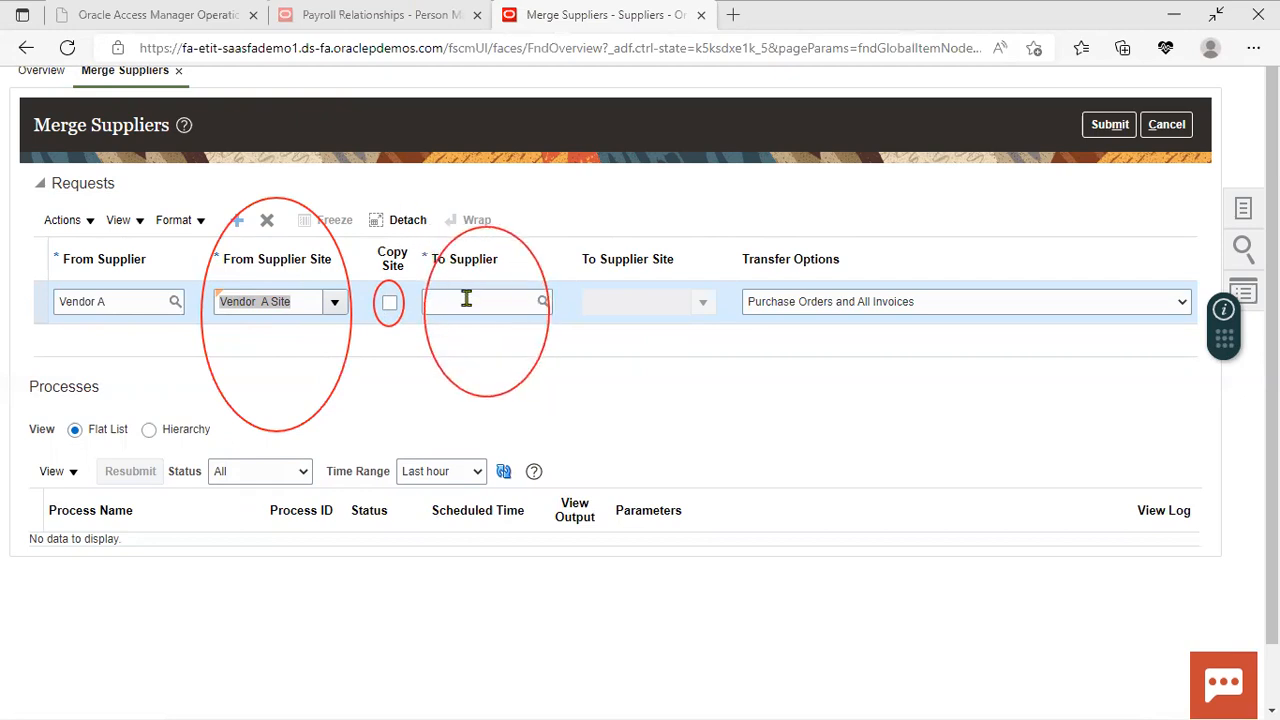
{"action": "type", "text": "Vendor"}
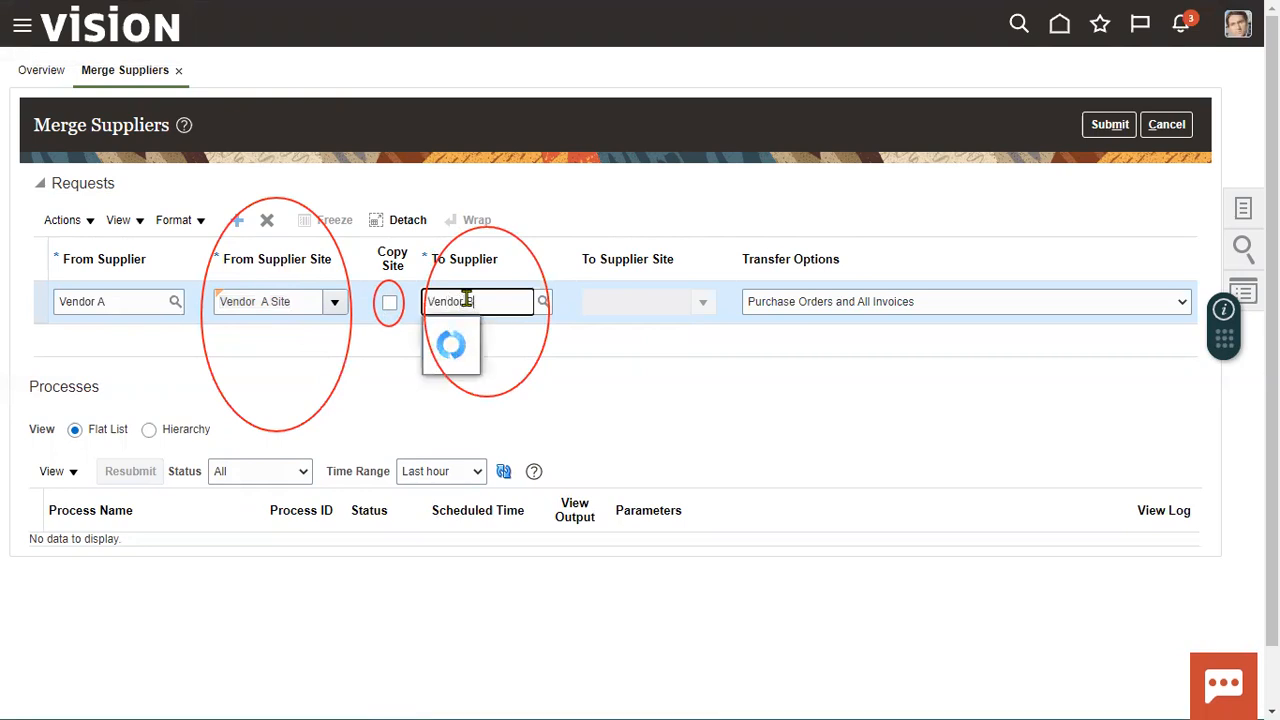
{"action": "type", "text": " B"}
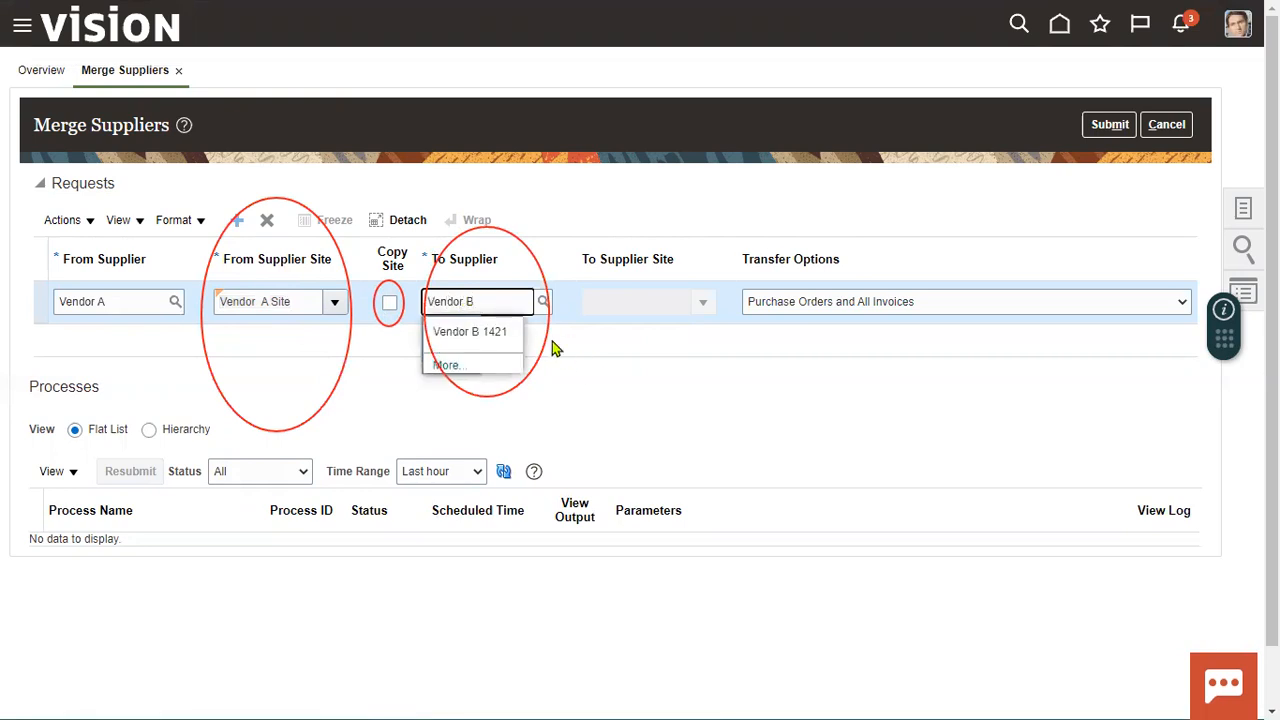
{"action": "left_click", "coordinate": [489, 334]}
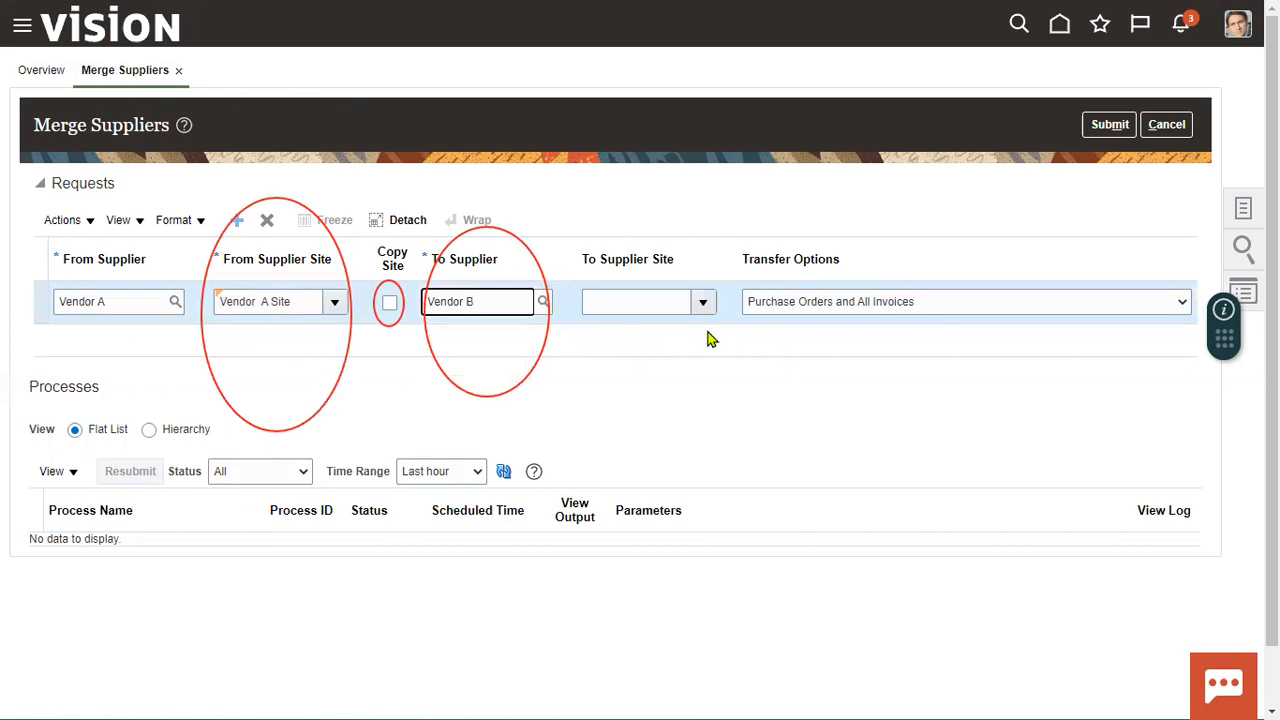
{"action": "left_click", "coordinate": [389, 304]}
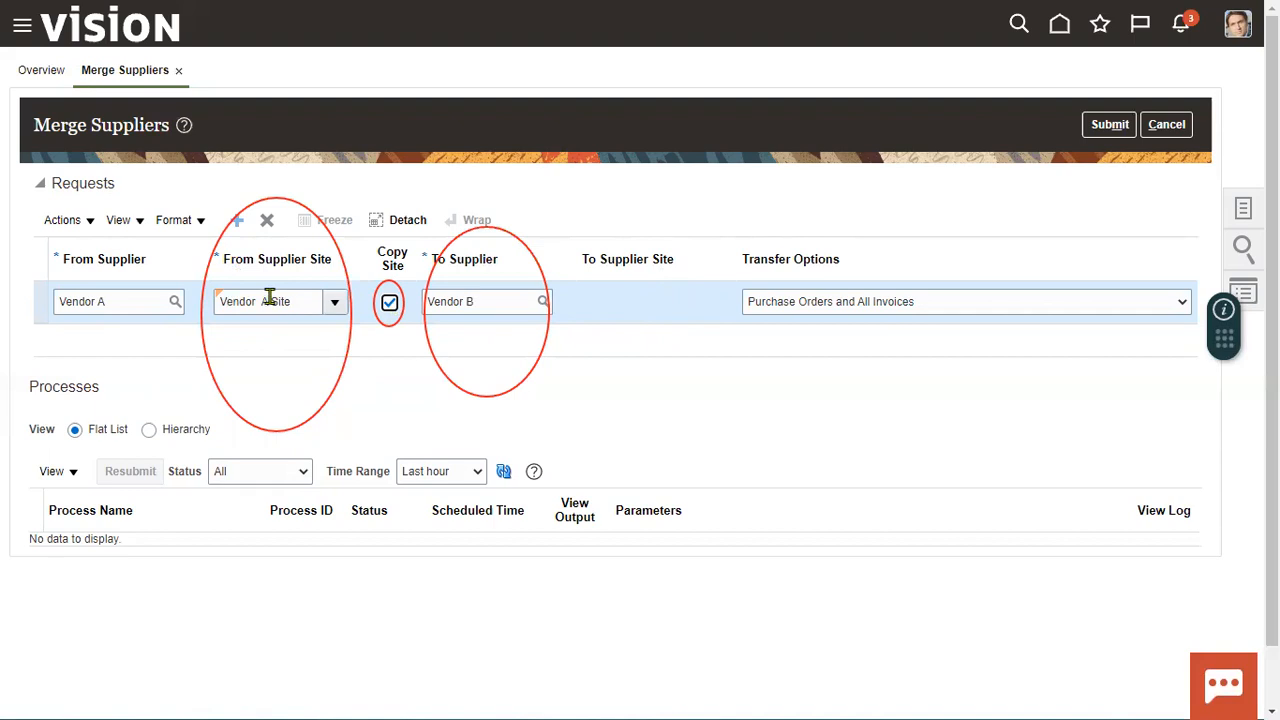
{"action": "left_click", "coordinate": [389, 302]}
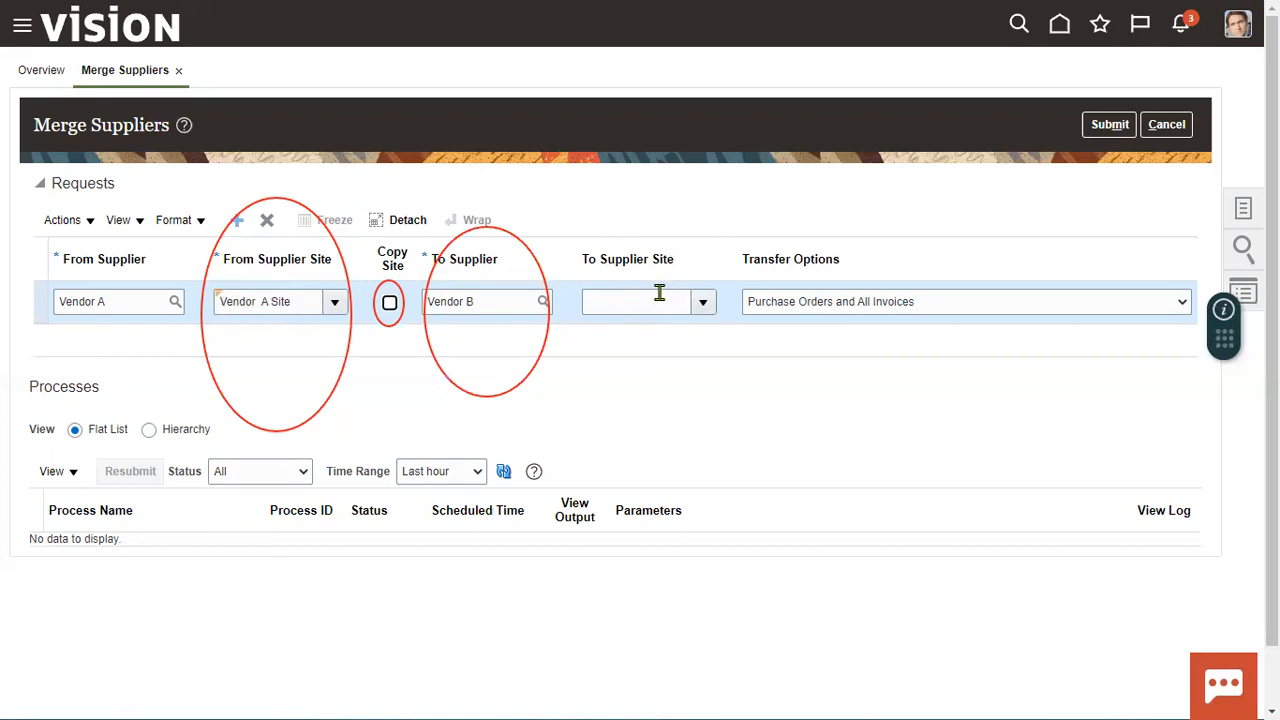
{"action": "left_click", "coordinate": [704, 304]}
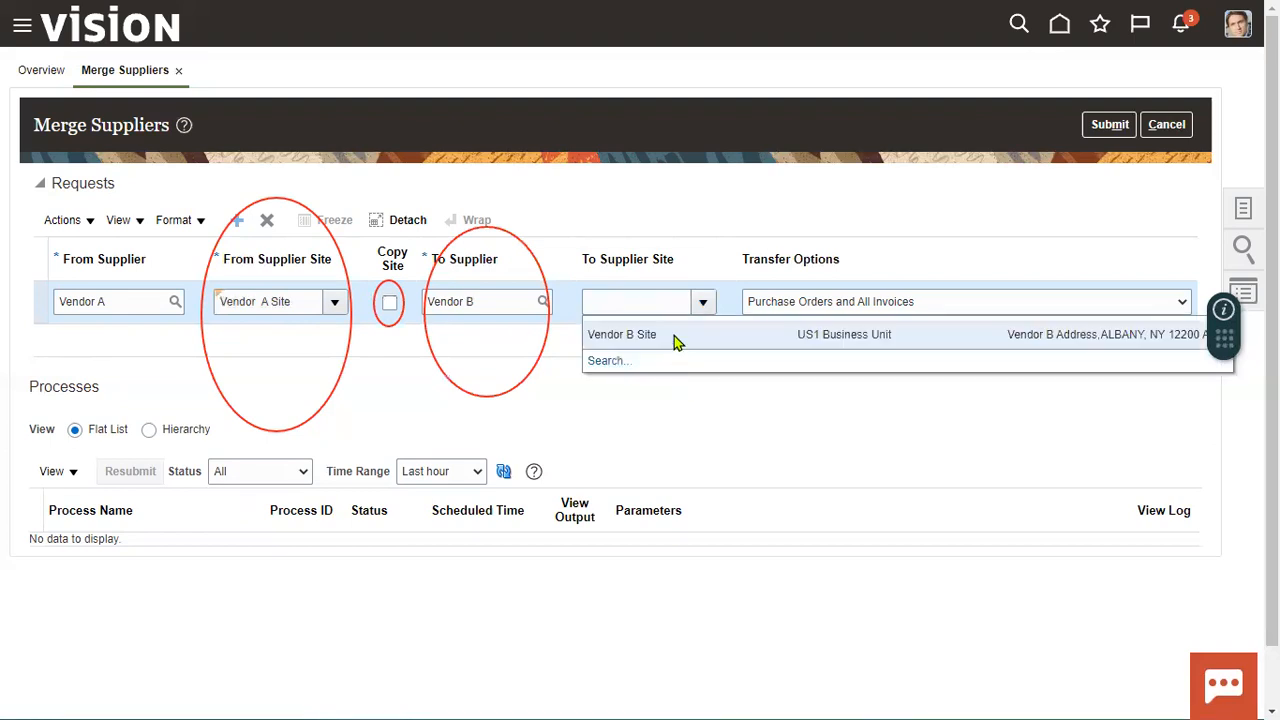
{"action": "left_click", "coordinate": [690, 238]}
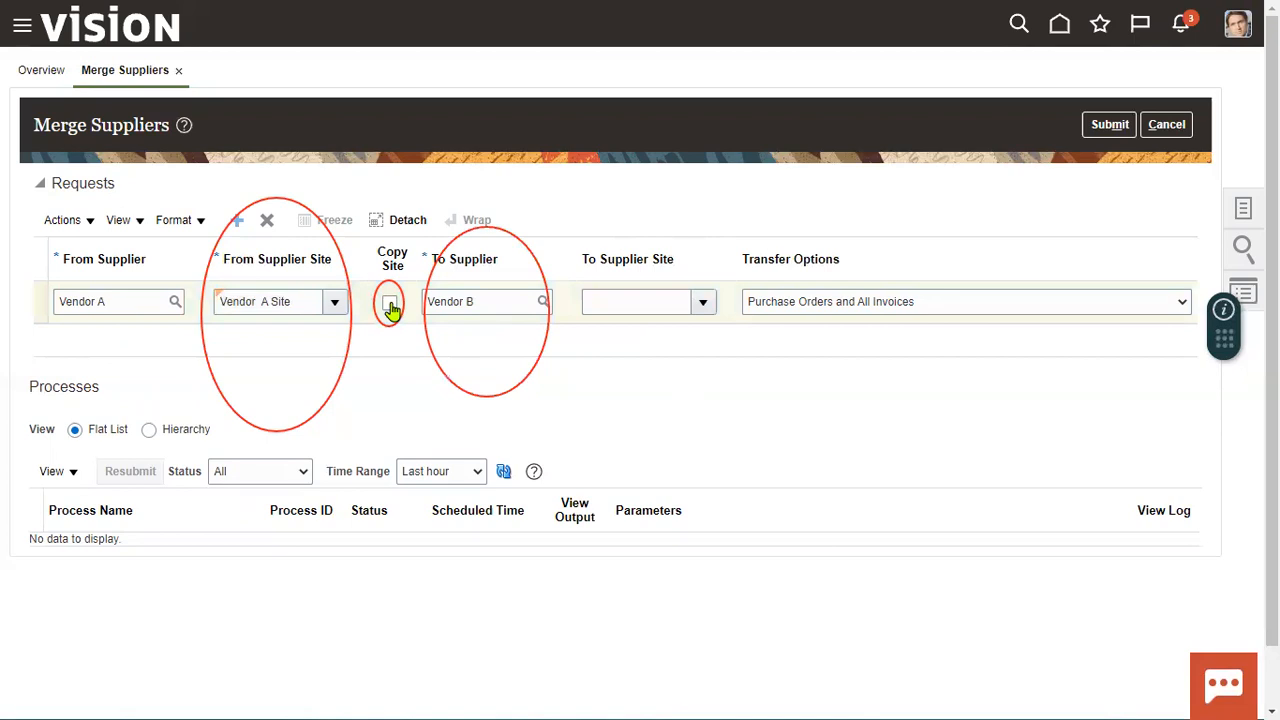
Step: Enable Copy Site for the merge request and choose Purchase Orders and All Invoices as the transfer option
{"action": "left_click", "coordinate": [390, 305]}
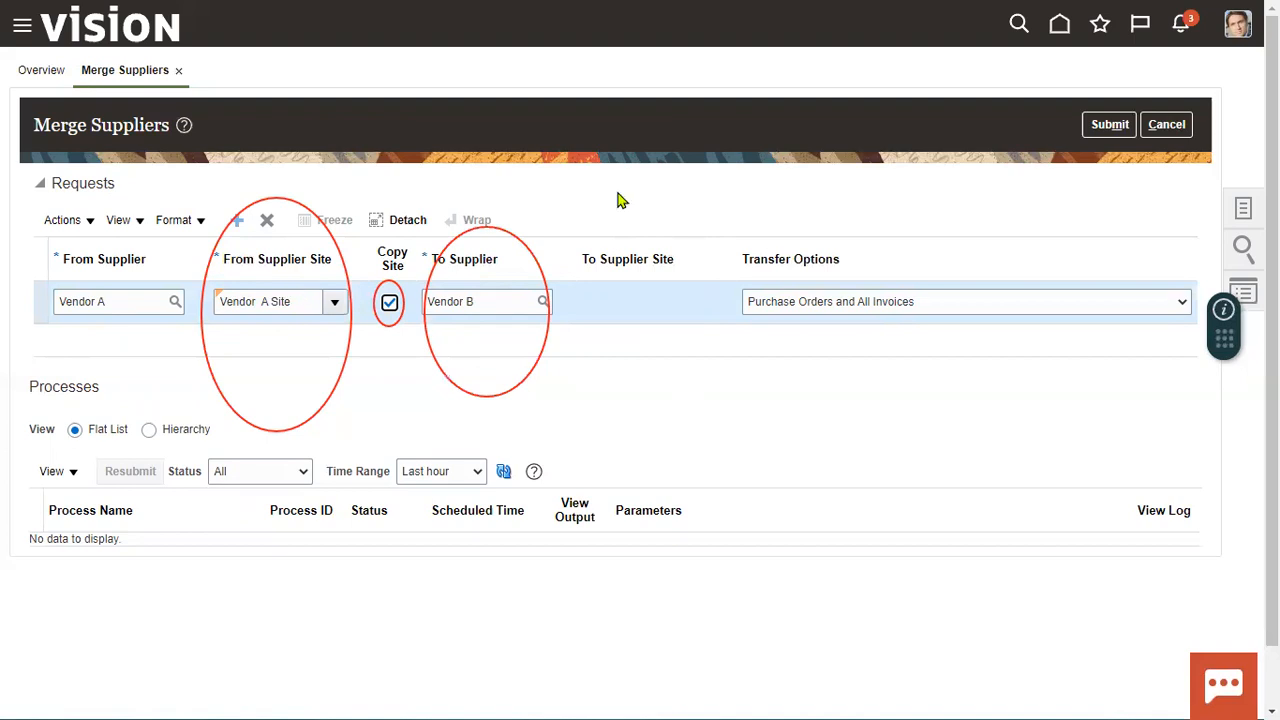
{"action": "left_click", "coordinate": [822, 306]}
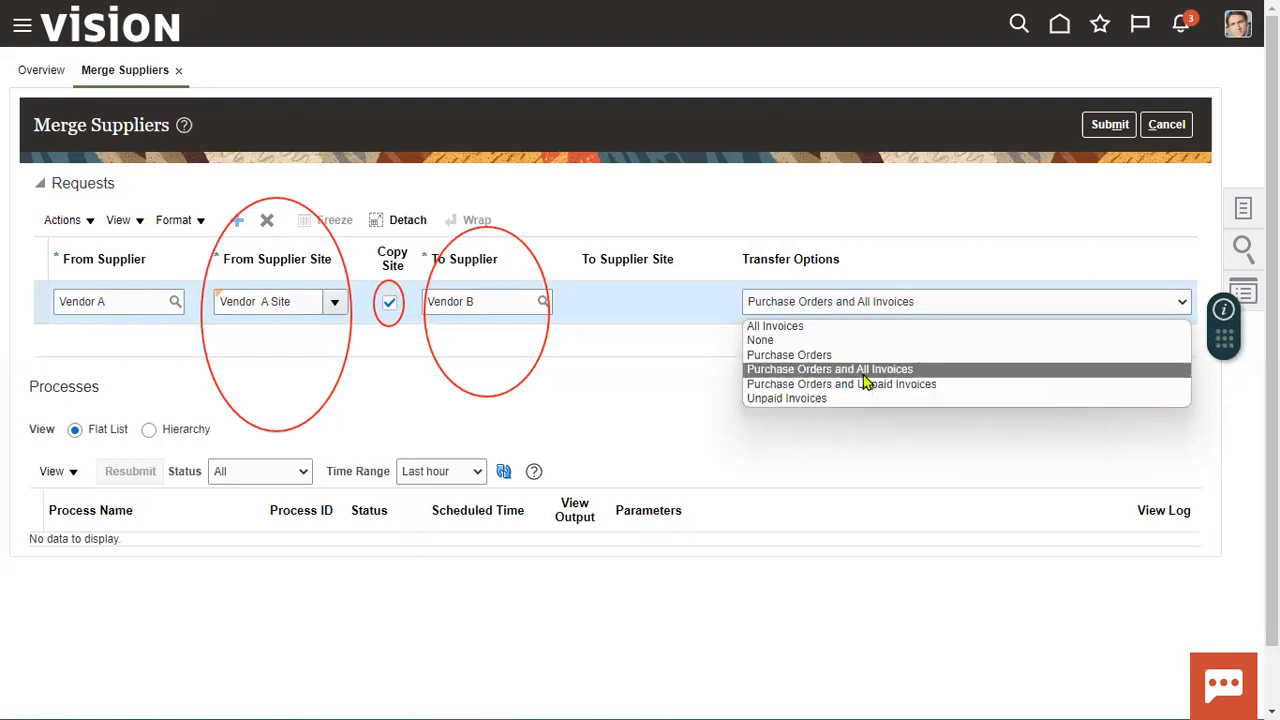
{"action": "left_click", "coordinate": [862, 370]}
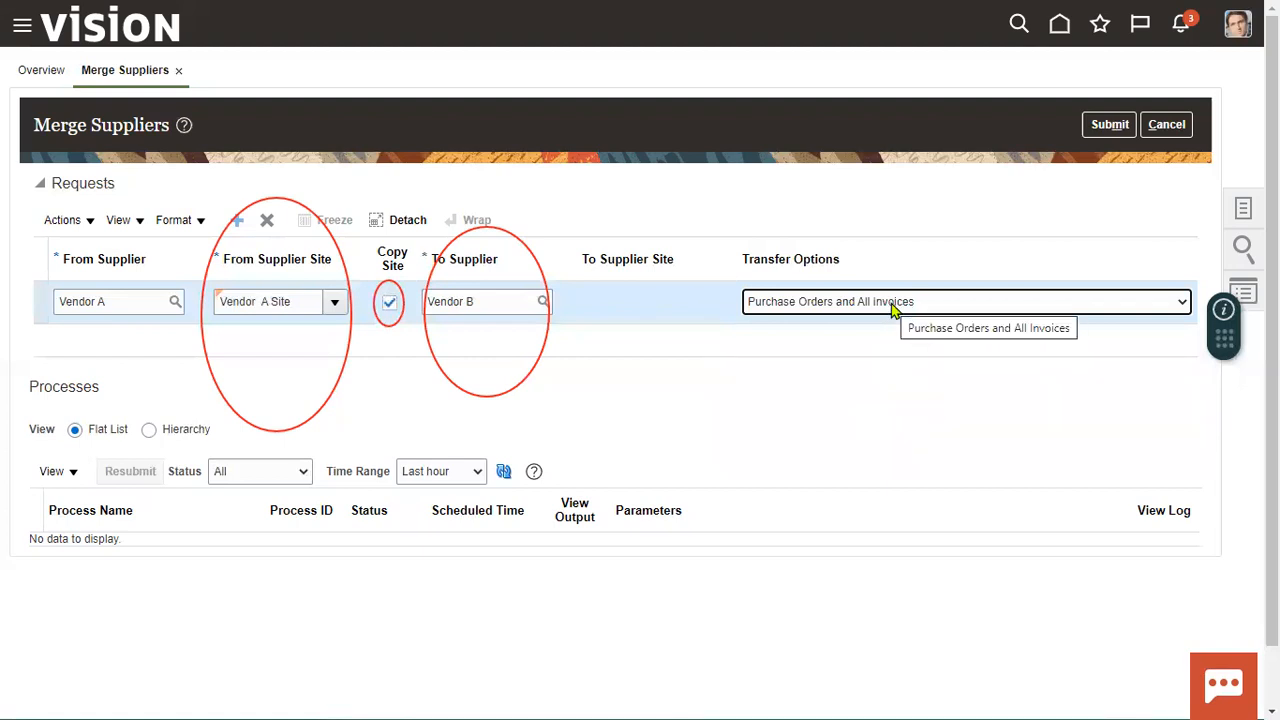
{"action": "left_click", "coordinate": [791, 387]}
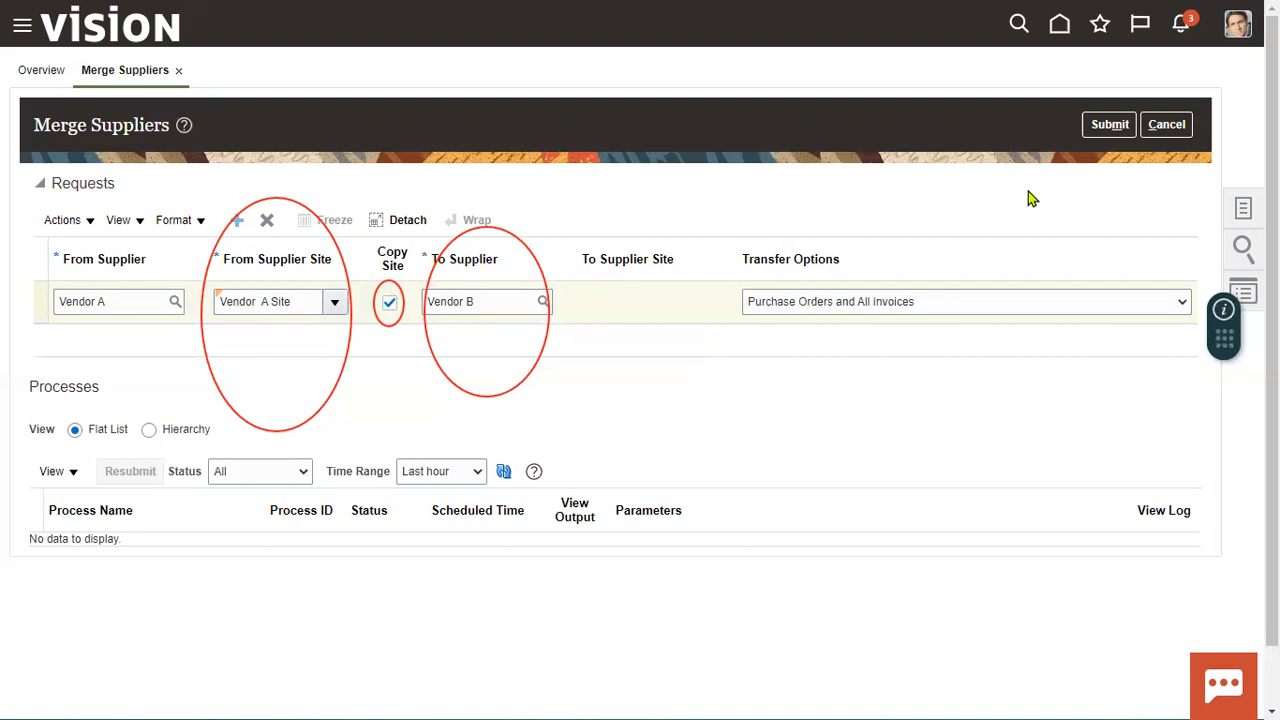
Step: Submit the supplier merge request and agree to continue with the irreversible action
{"action": "left_click", "coordinate": [1100, 124]}
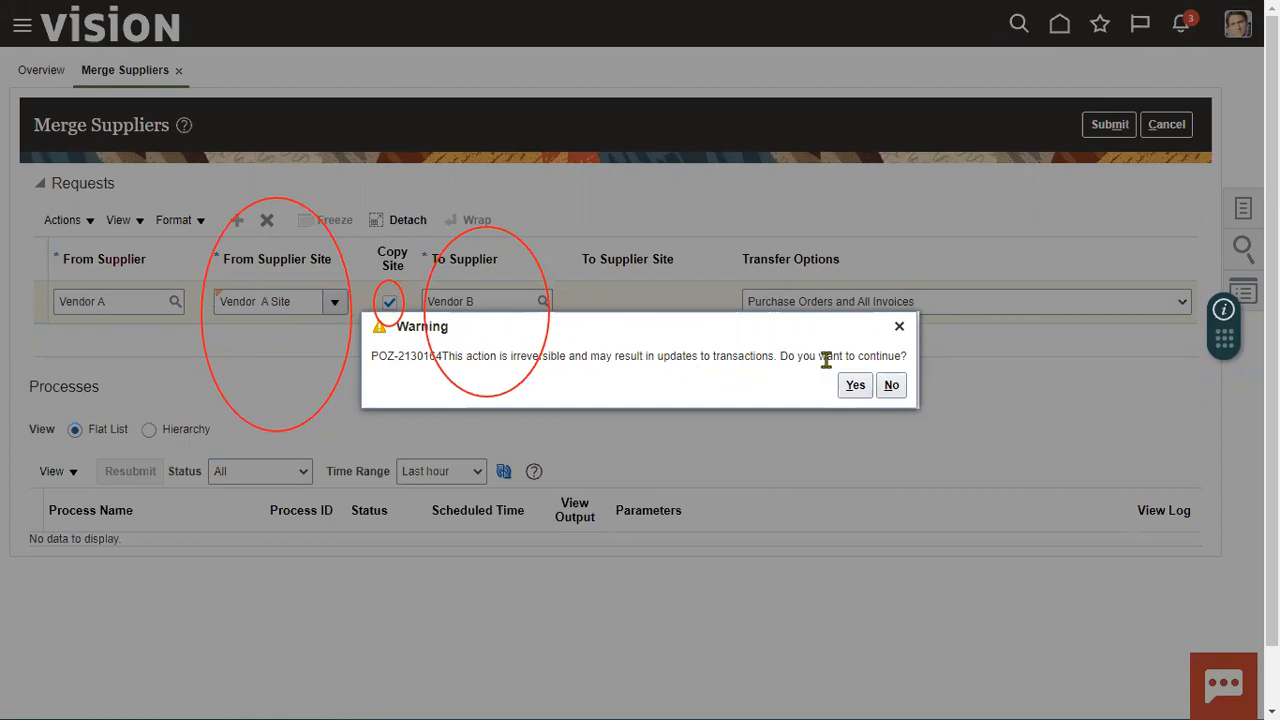
{"action": "left_click", "coordinate": [855, 385]}
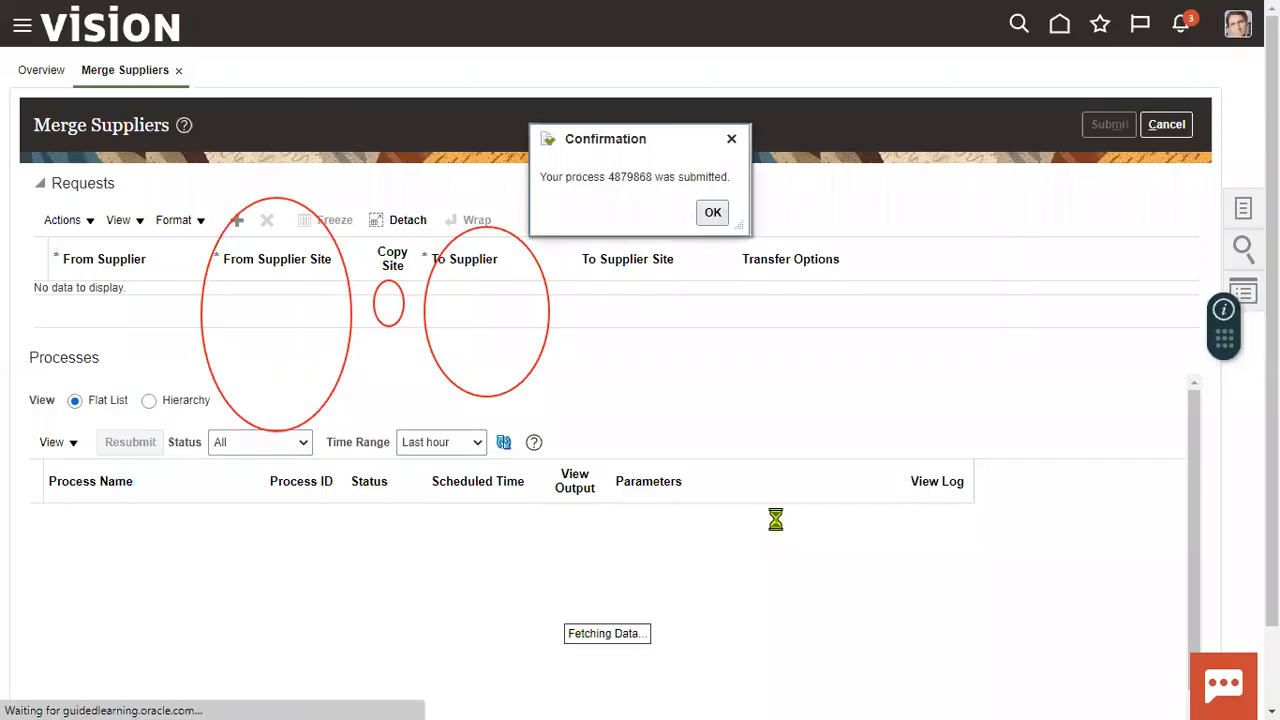
Step: Copy the submitted process ID from the merge confirmation and dismiss the confirmation
{"action": "left_click_drag", "start_coordinate": [612, 175], "coordinate": [647, 177]}
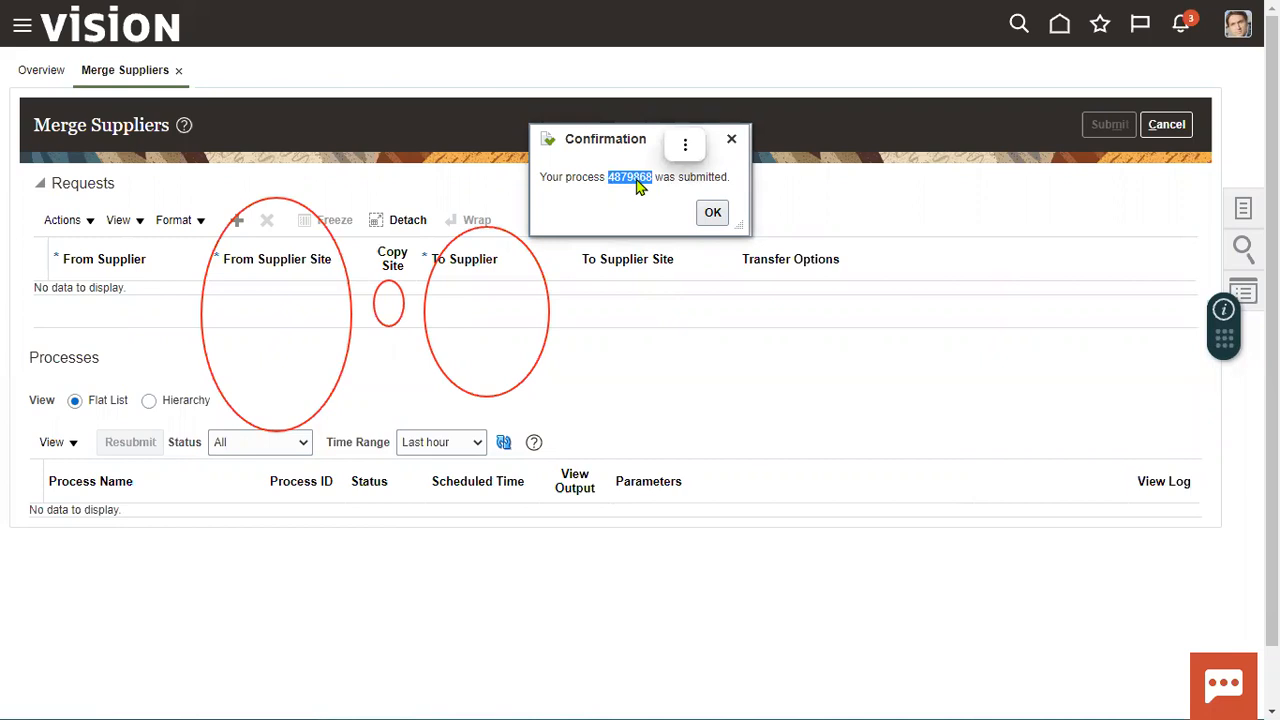
{"action": "right_click", "coordinate": [640, 180]}
{"action": "left_click", "coordinate": [660, 196]}
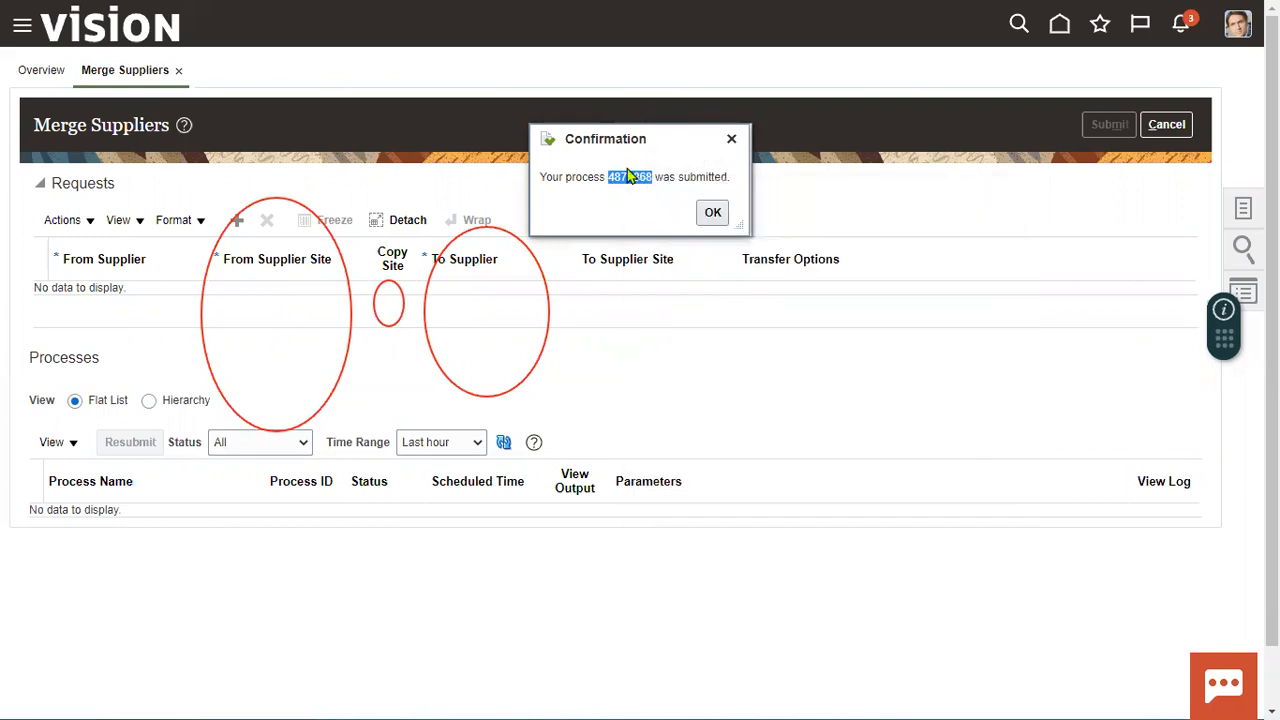
{"action": "left_click", "coordinate": [712, 216]}
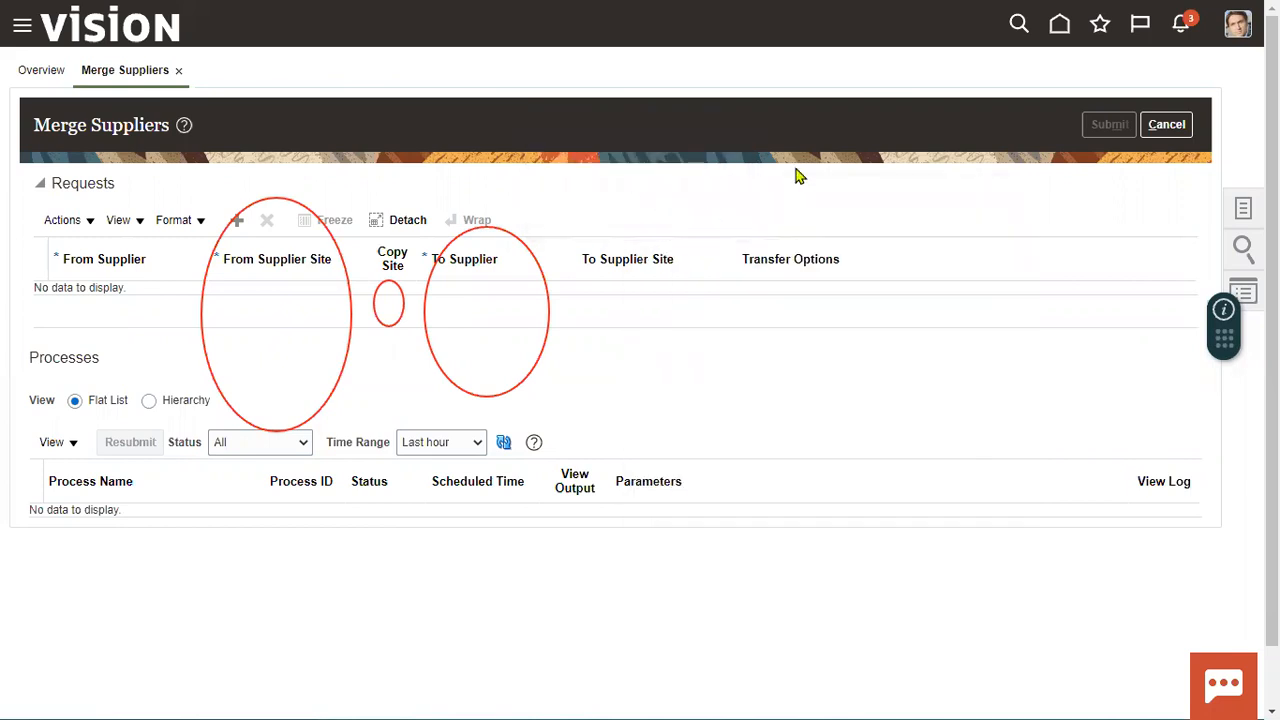
{"action": "left_click", "coordinate": [24, 30]}
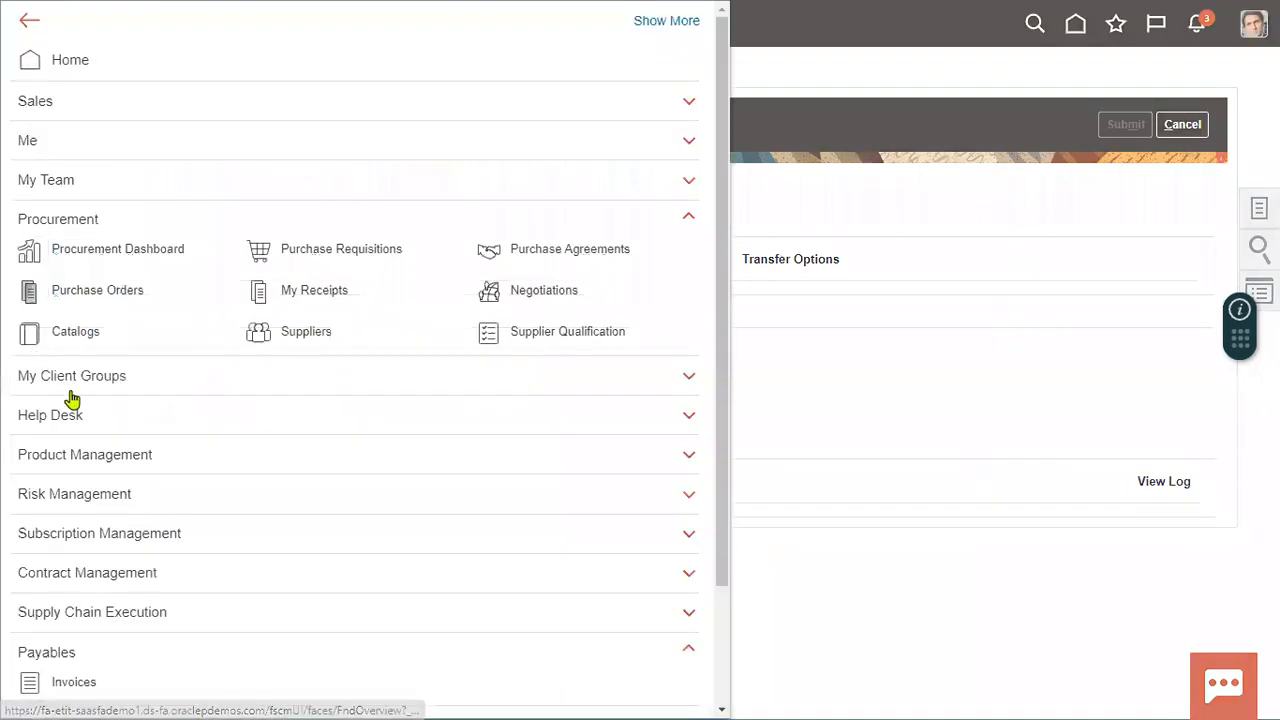
{"action": "scroll", "coordinate": [100, 450], "scroll_direction": "down", "scroll_amount": 2}
{"action": "left_click", "coordinate": [60, 614]}
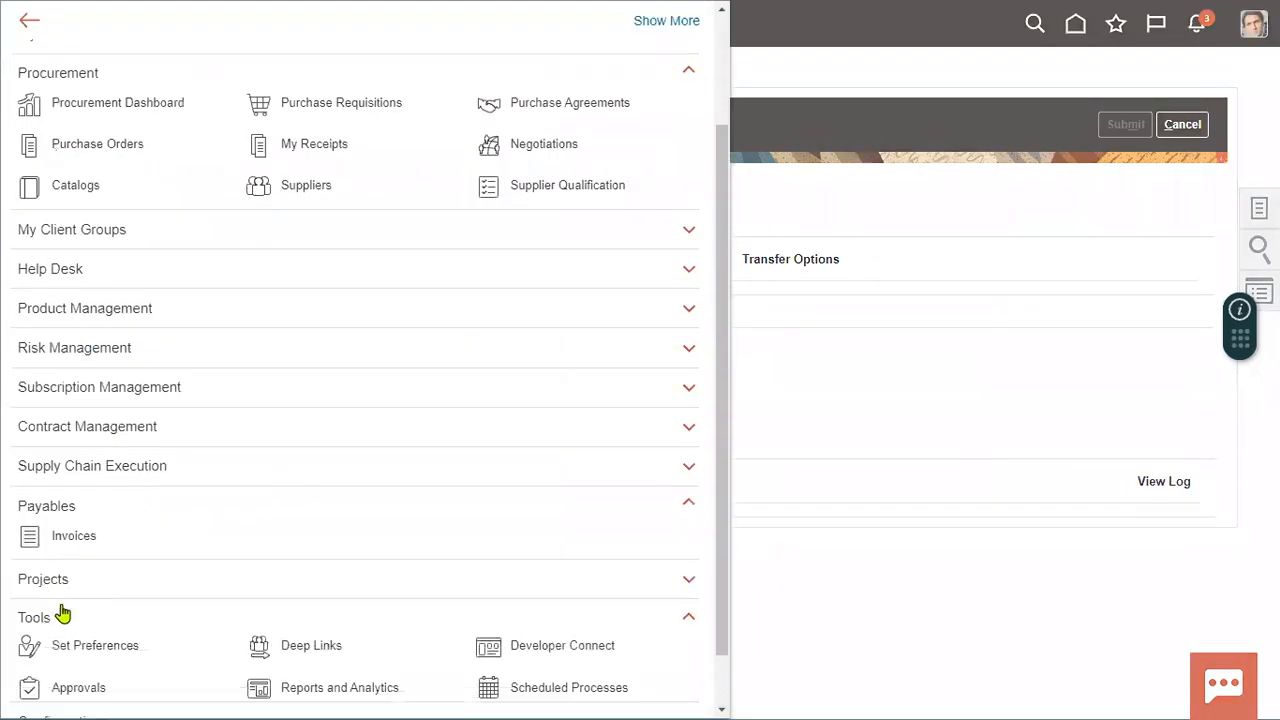
{"action": "scroll", "coordinate": [300, 606], "scroll_direction": "down", "scroll_amount": 1}
{"action": "scroll", "coordinate": [470, 600], "scroll_direction": "down", "scroll_amount": 1}
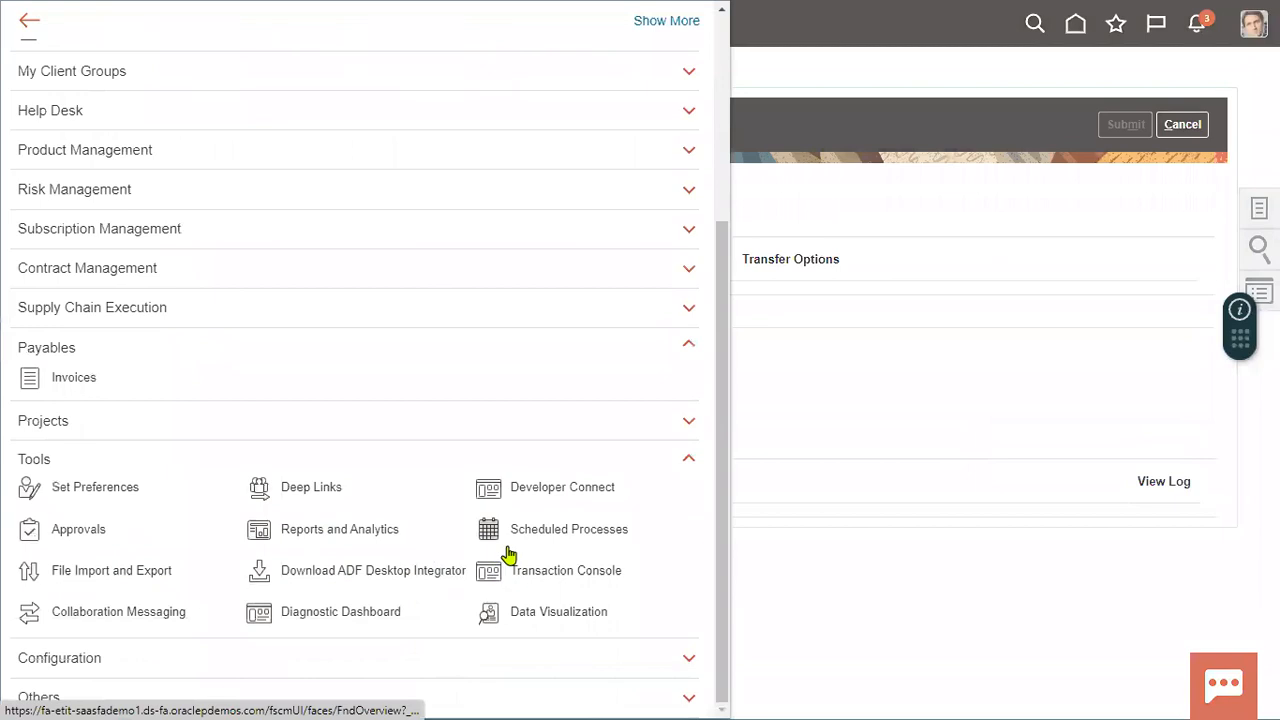
{"action": "left_click", "coordinate": [917, 180]}
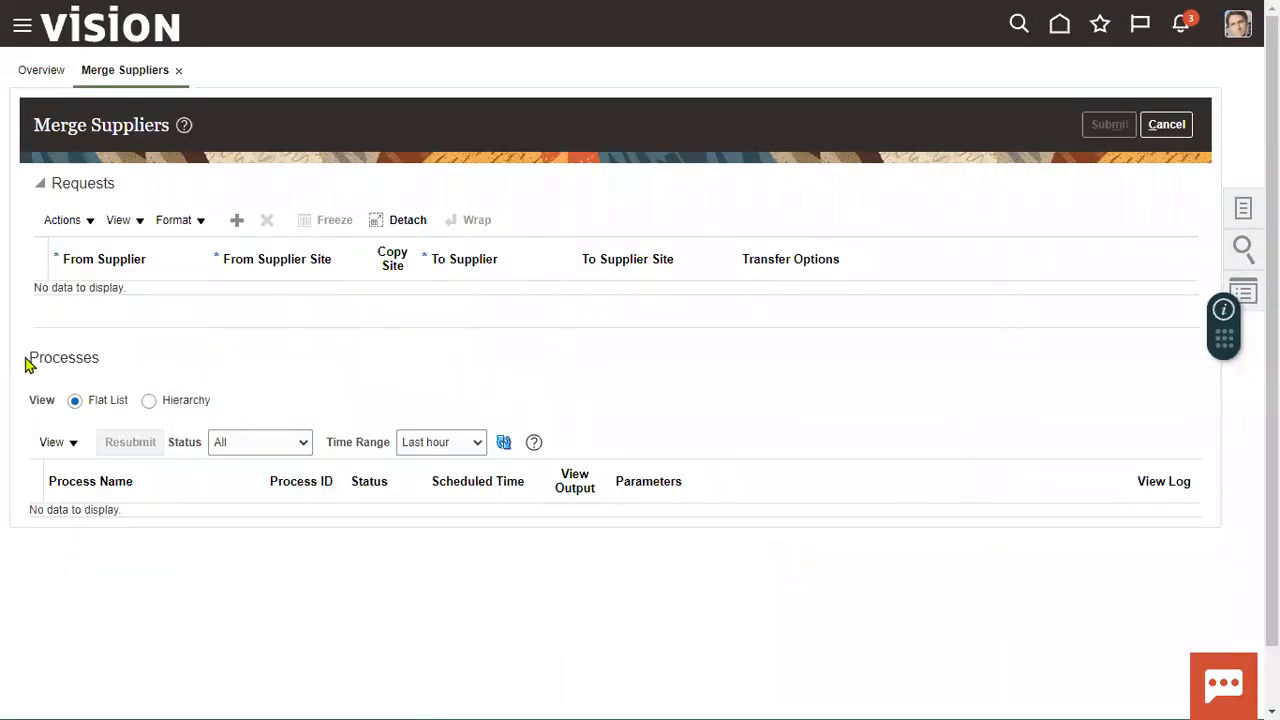
Step: Refresh the Processes list of the Merge Suppliers page repeatedly to follow the status of the Merge Suppliers process
{"action": "left_click_drag", "start_coordinate": [30, 358], "coordinate": [105, 362]}
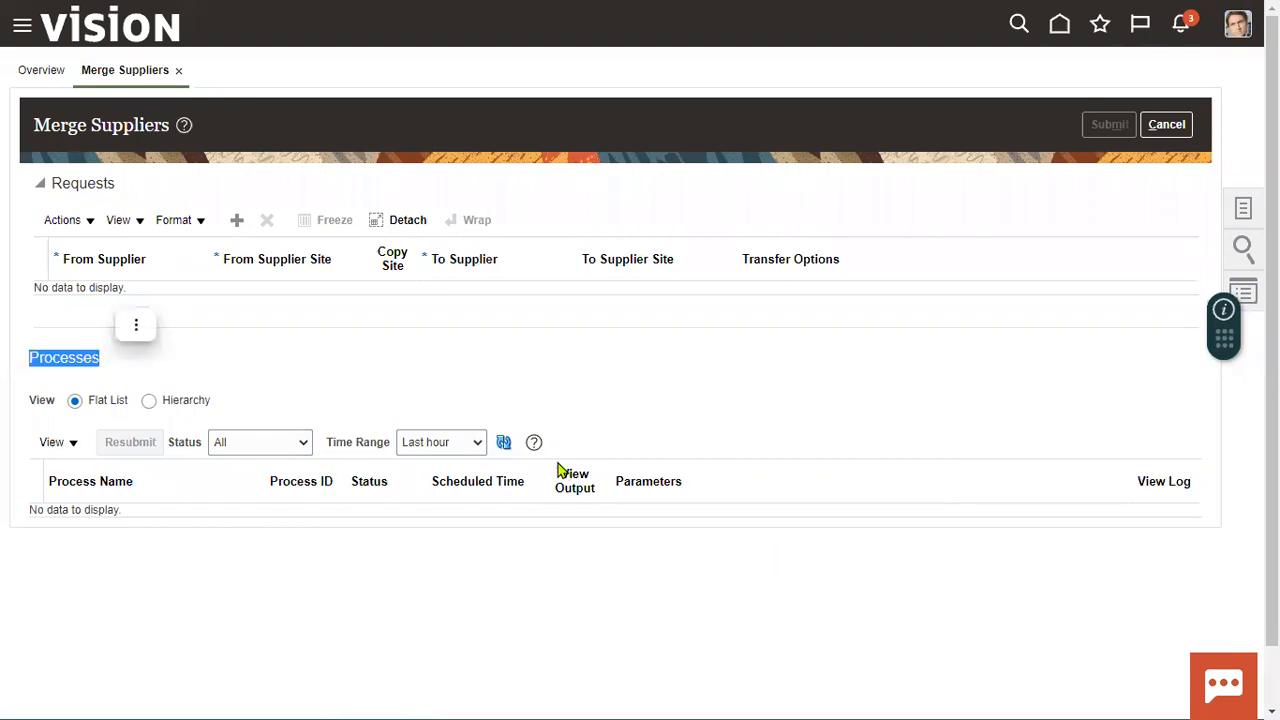
{"action": "left_click", "coordinate": [503, 443]}
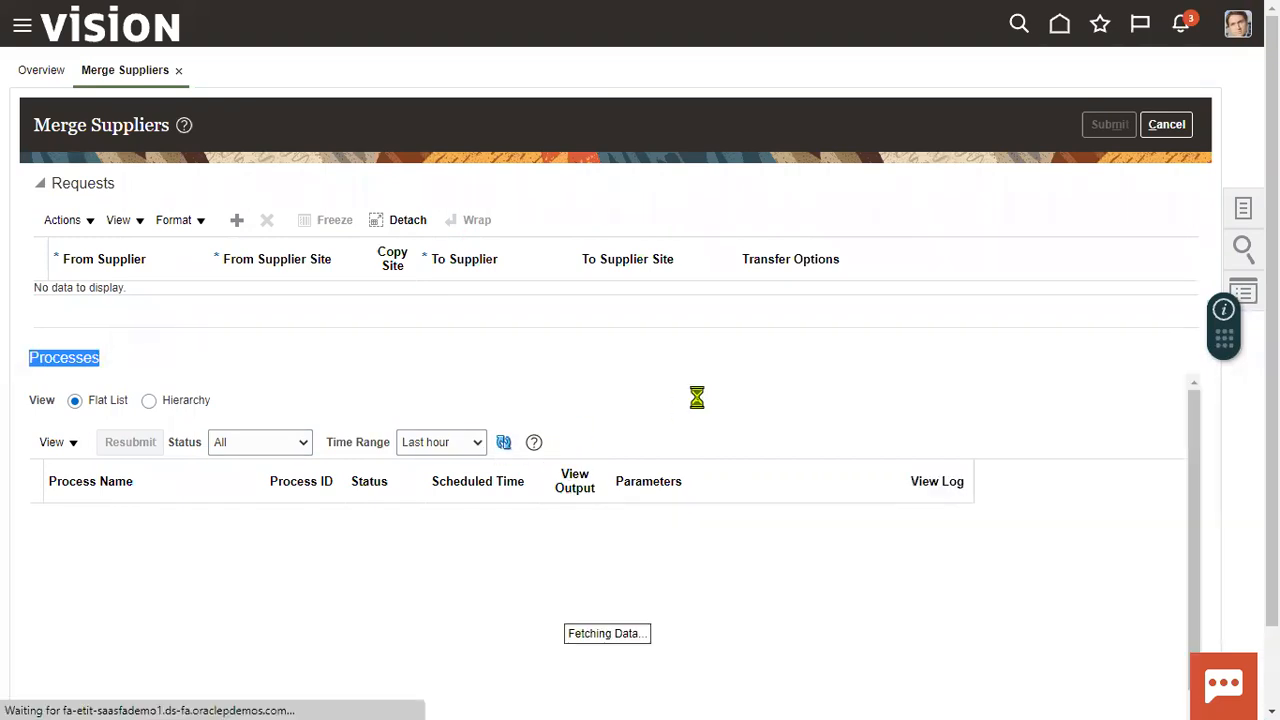
{"action": "left_click", "coordinate": [97, 517]}
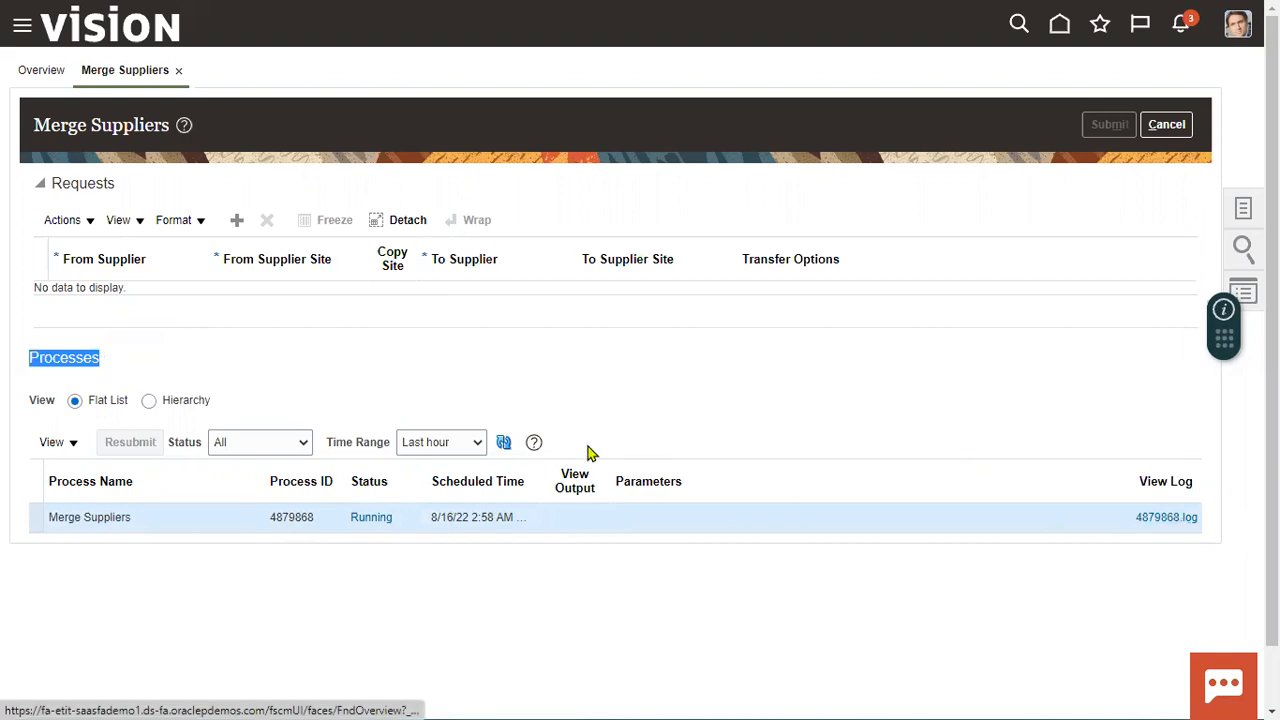
{"action": "left_click", "coordinate": [504, 443]}
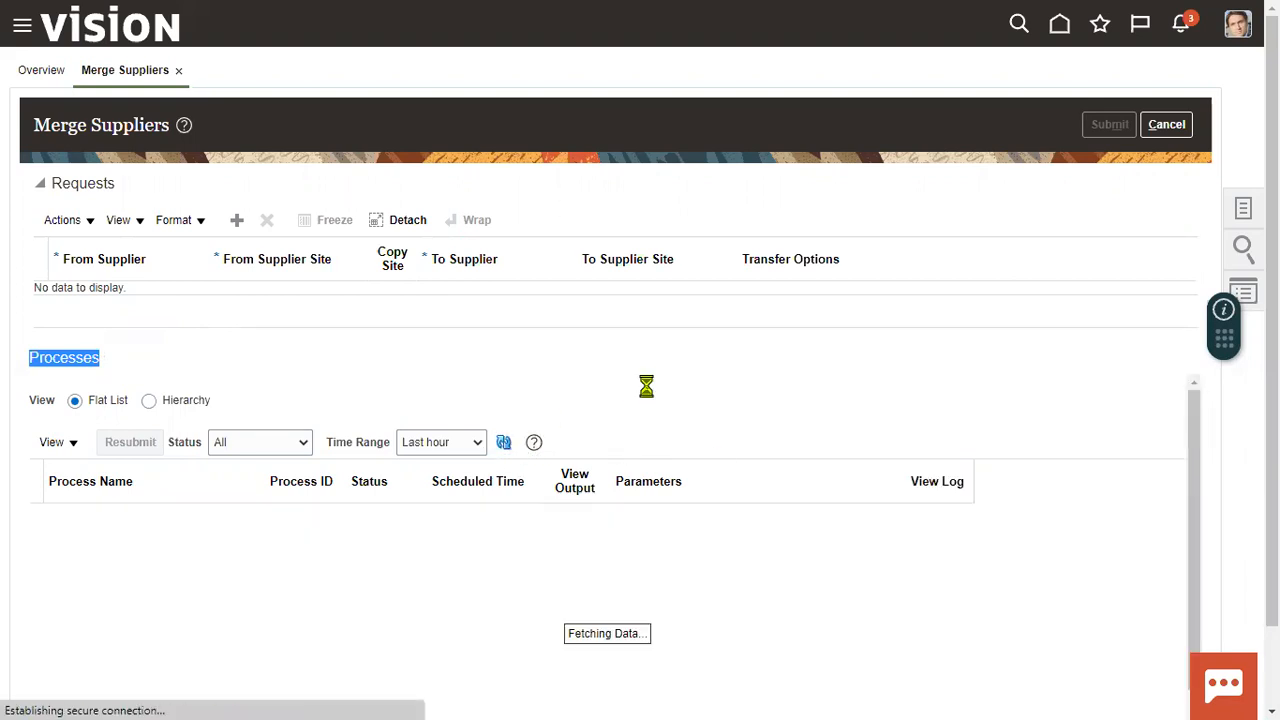
{"action": "left_click", "coordinate": [504, 443]}
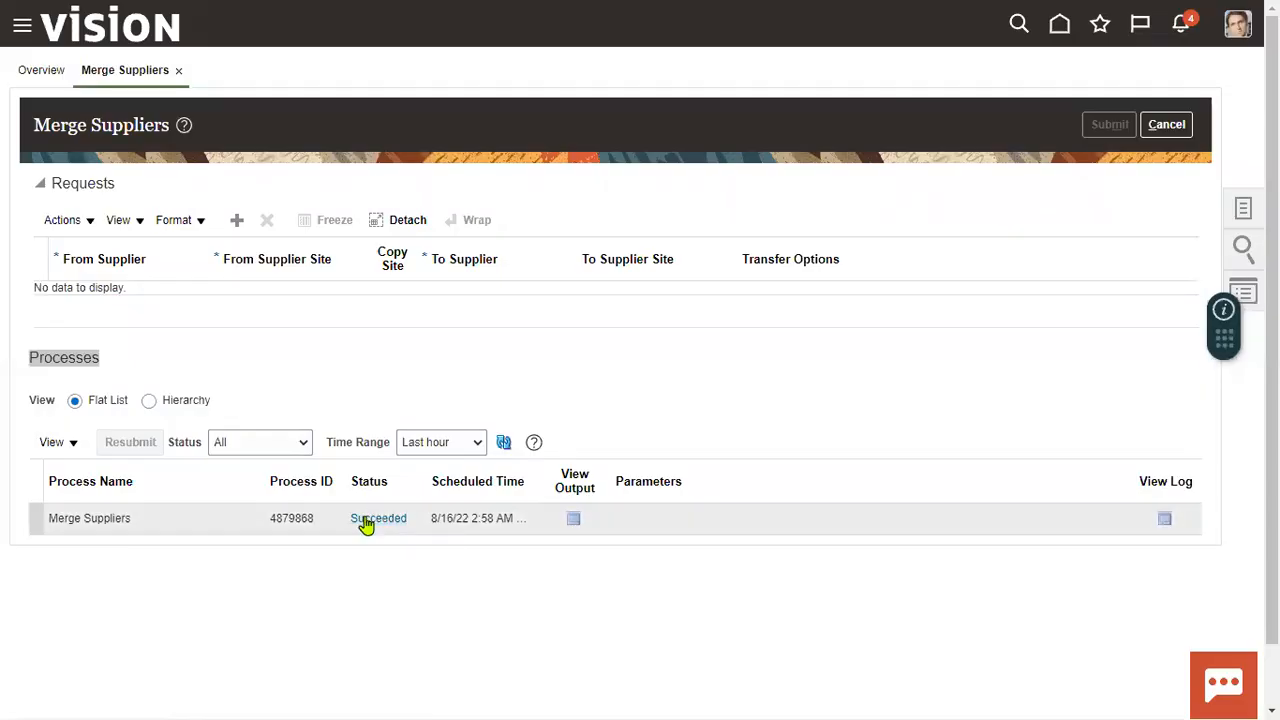
Step: View the output of the Merge Suppliers process and open its downloaded PDF report
{"action": "left_click", "coordinate": [385, 516]}
{"action": "left_click", "coordinate": [574, 520]}
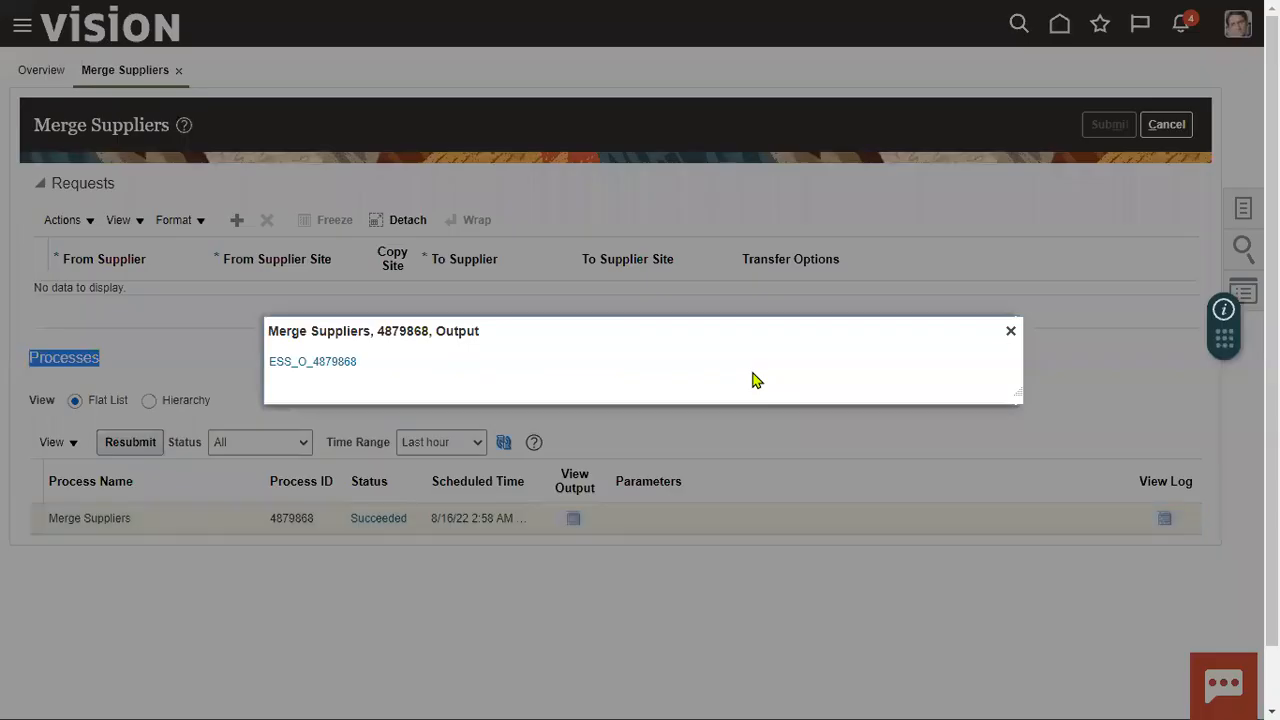
{"action": "left_click", "coordinate": [338, 370]}
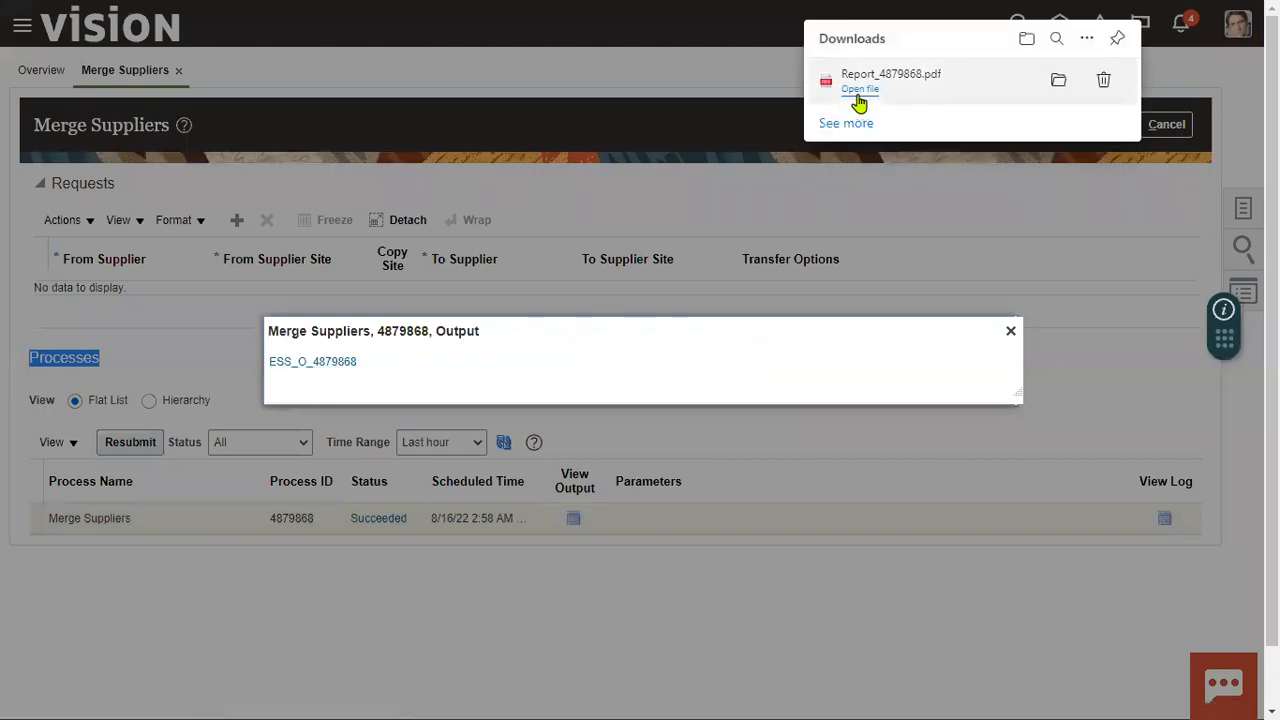
{"action": "left_click", "coordinate": [859, 91]}
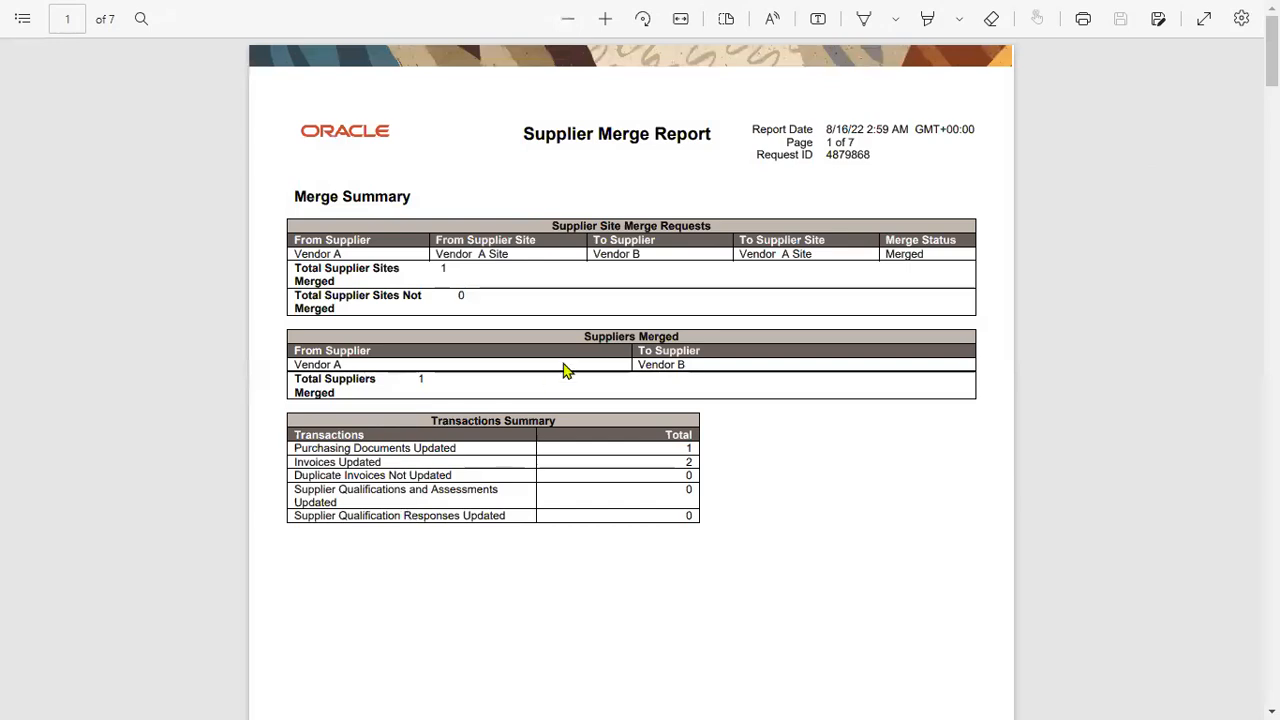
Step: Enlarge the Supplier Merge Report and review the source, target, sites and merge status under Supplier Site Merge Requests
{"action": "left_click_drag", "start_coordinate": [290, 197], "coordinate": [350, 197]}
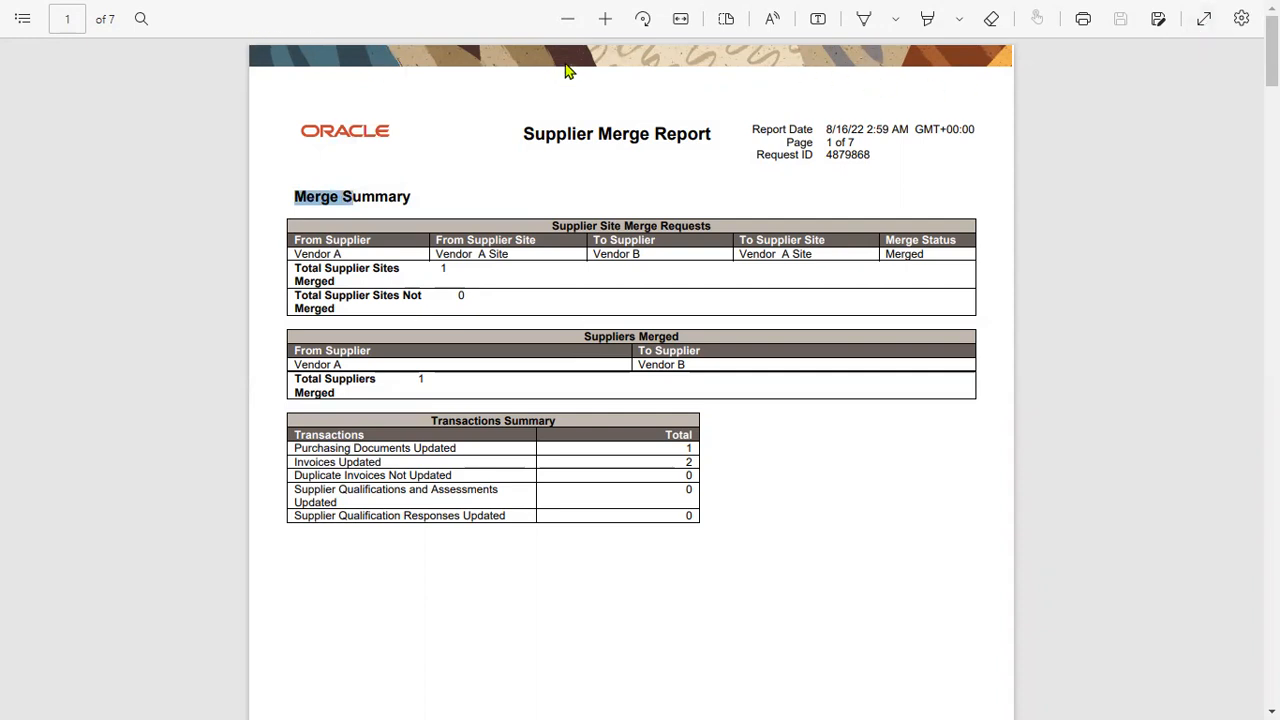
{"action": "left_click", "coordinate": [607, 18]}
{"action": "left_click", "coordinate": [607, 18]}
{"action": "left_click", "coordinate": [607, 18]}
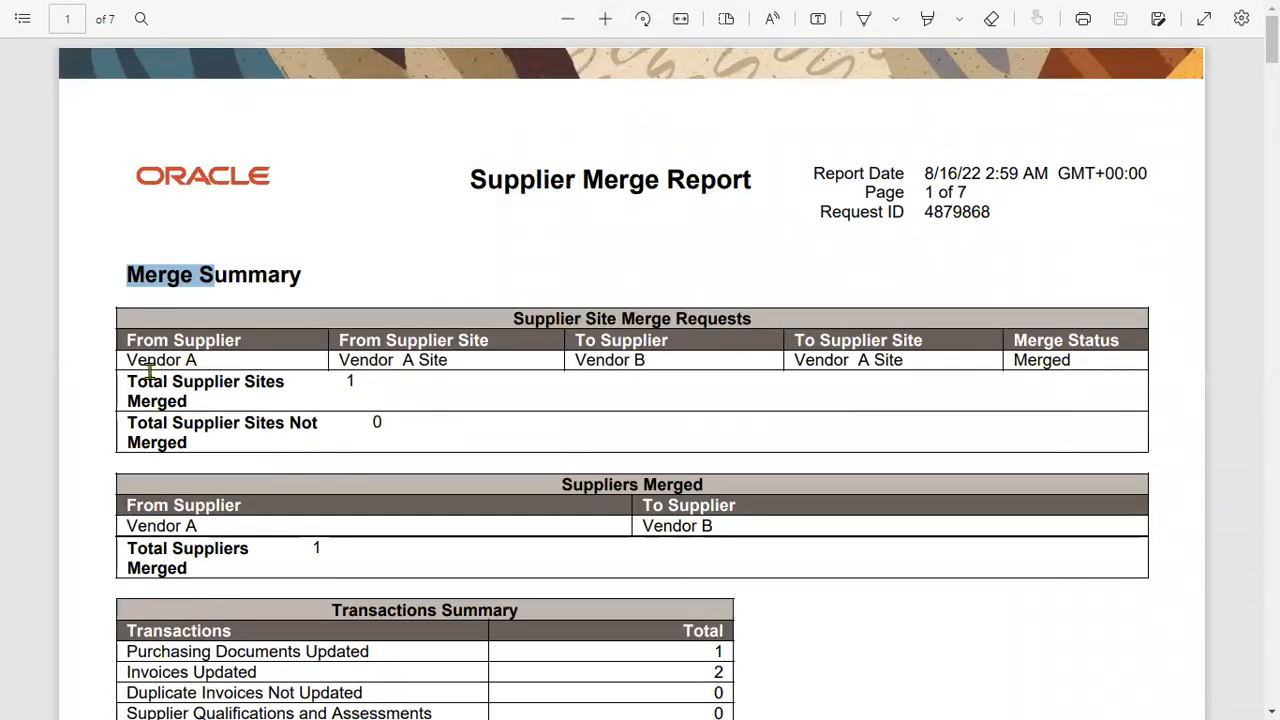
{"action": "left_click_drag", "start_coordinate": [128, 364], "coordinate": [187, 362]}
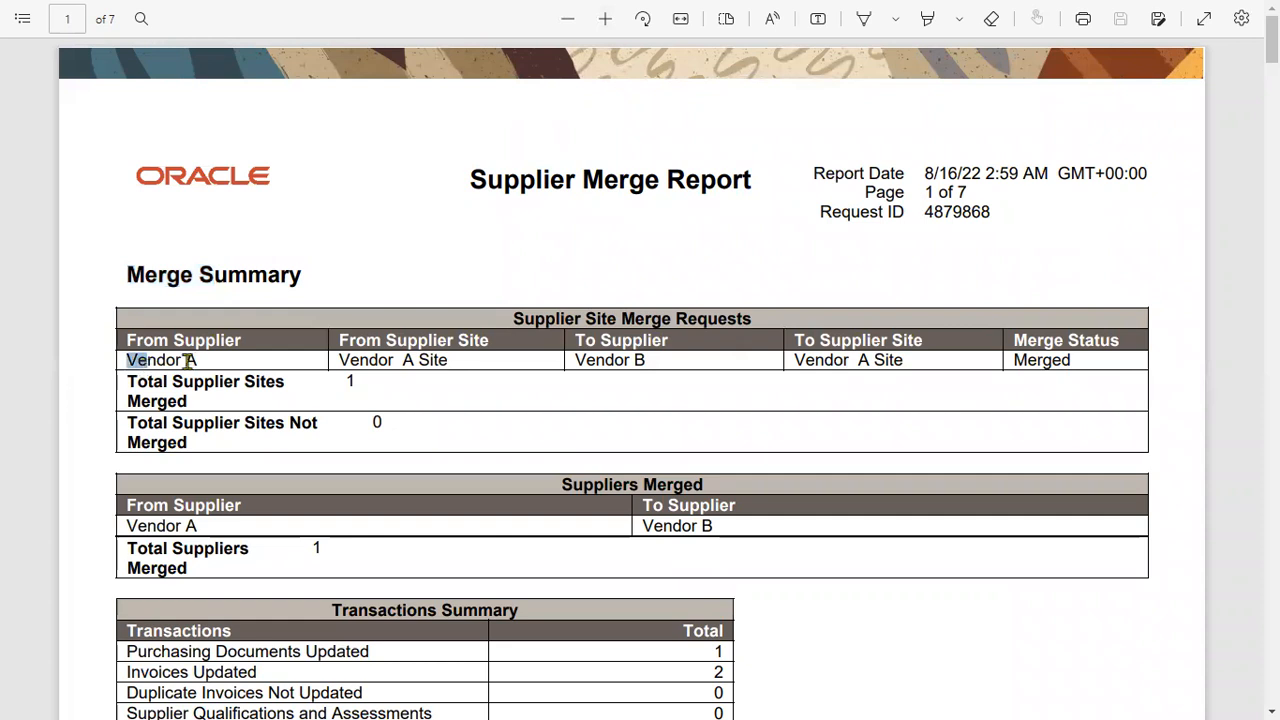
{"action": "left_click_drag", "start_coordinate": [340, 361], "coordinate": [413, 361]}
{"action": "left_click_drag", "start_coordinate": [577, 361], "coordinate": [624, 361]}
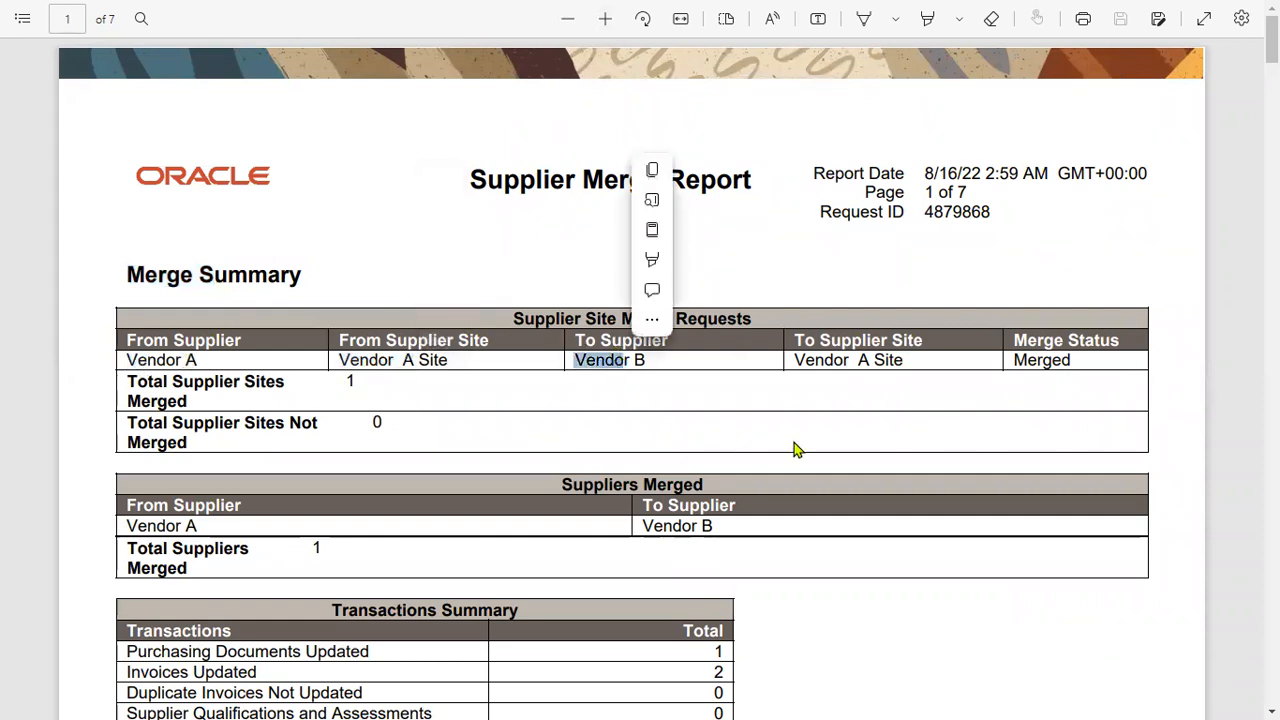
{"action": "left_click_drag", "start_coordinate": [795, 360], "coordinate": [900, 362]}
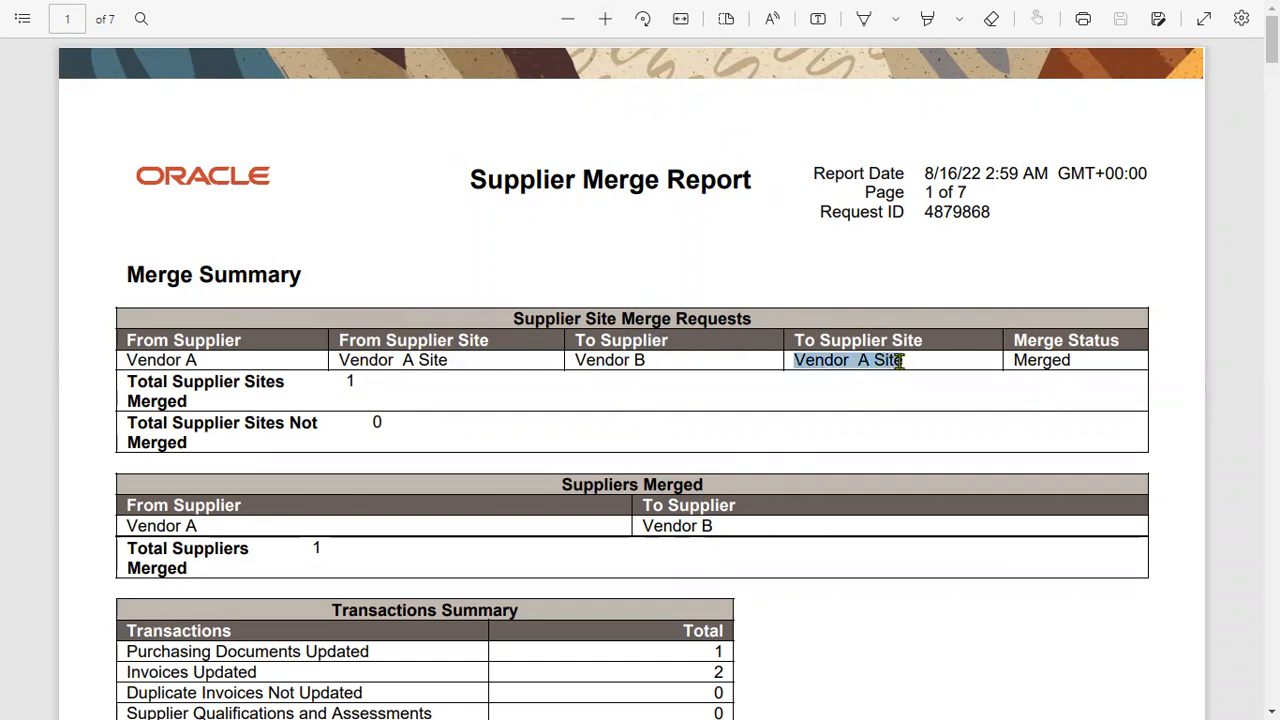
{"action": "left_click_drag", "start_coordinate": [1014, 361], "coordinate": [1072, 368]}
Step: Review the total suppliers merged and the purchasing documents and invoices updated in the report's Transactions Summary
{"action": "scroll", "coordinate": [749, 480], "scroll_direction": "down", "scroll_amount": 3}
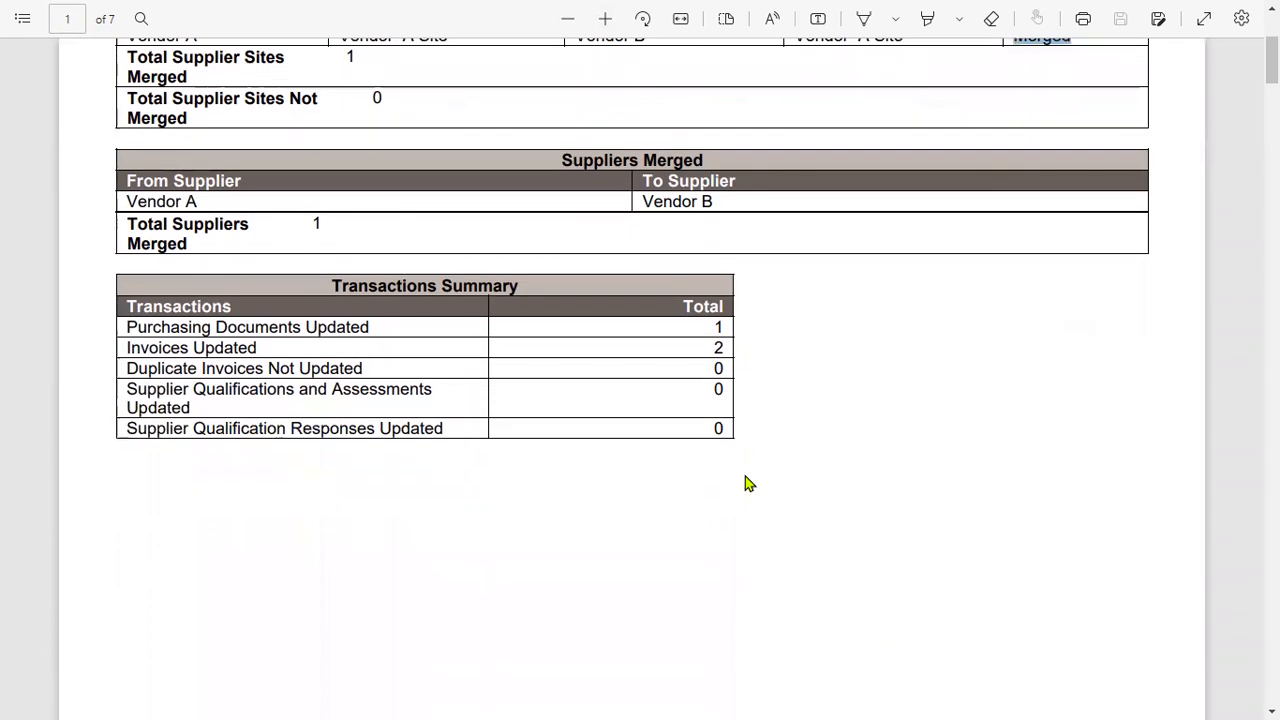
{"action": "left_click_drag", "start_coordinate": [306, 221], "coordinate": [329, 220]}
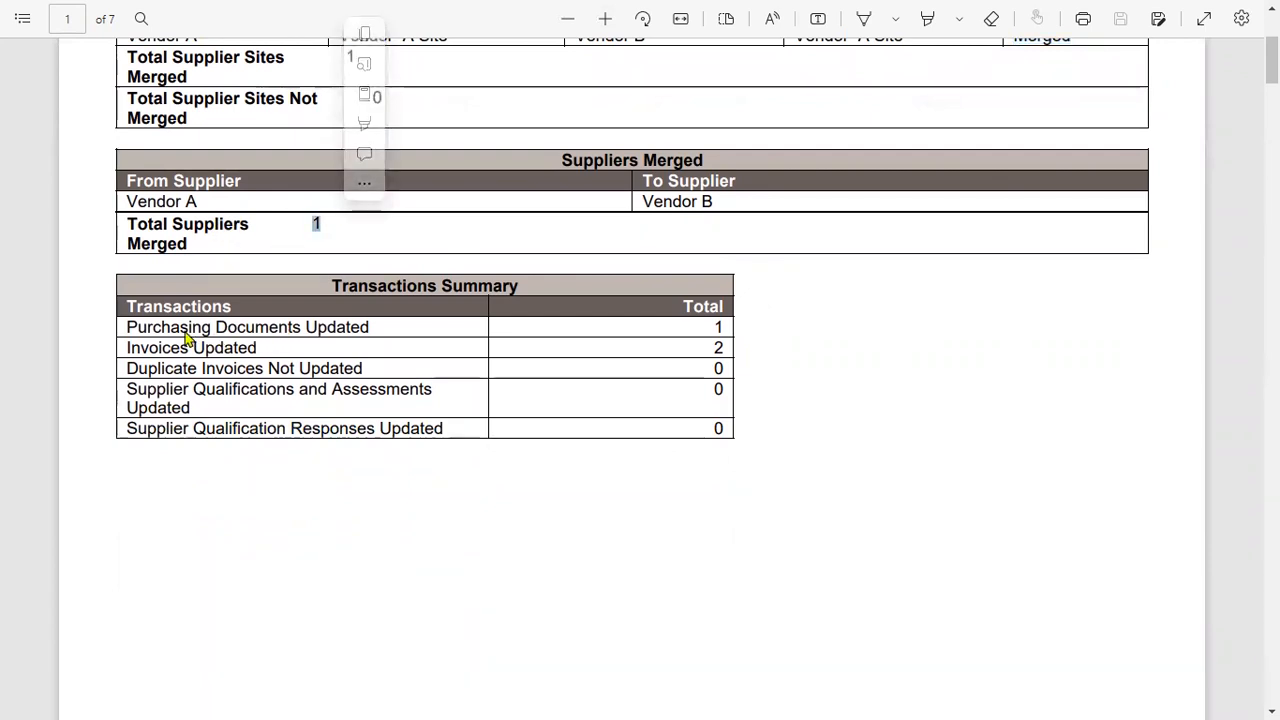
{"action": "left_click_drag", "start_coordinate": [125, 327], "coordinate": [374, 328]}
{"action": "mouse_move", "coordinate": [714, 327]}
{"action": "left_mouse_down"}
{"action": "mouse_move", "coordinate": [737, 327]}
{"action": "mouse_move", "coordinate": [725, 350]}
{"action": "left_mouse_up"}
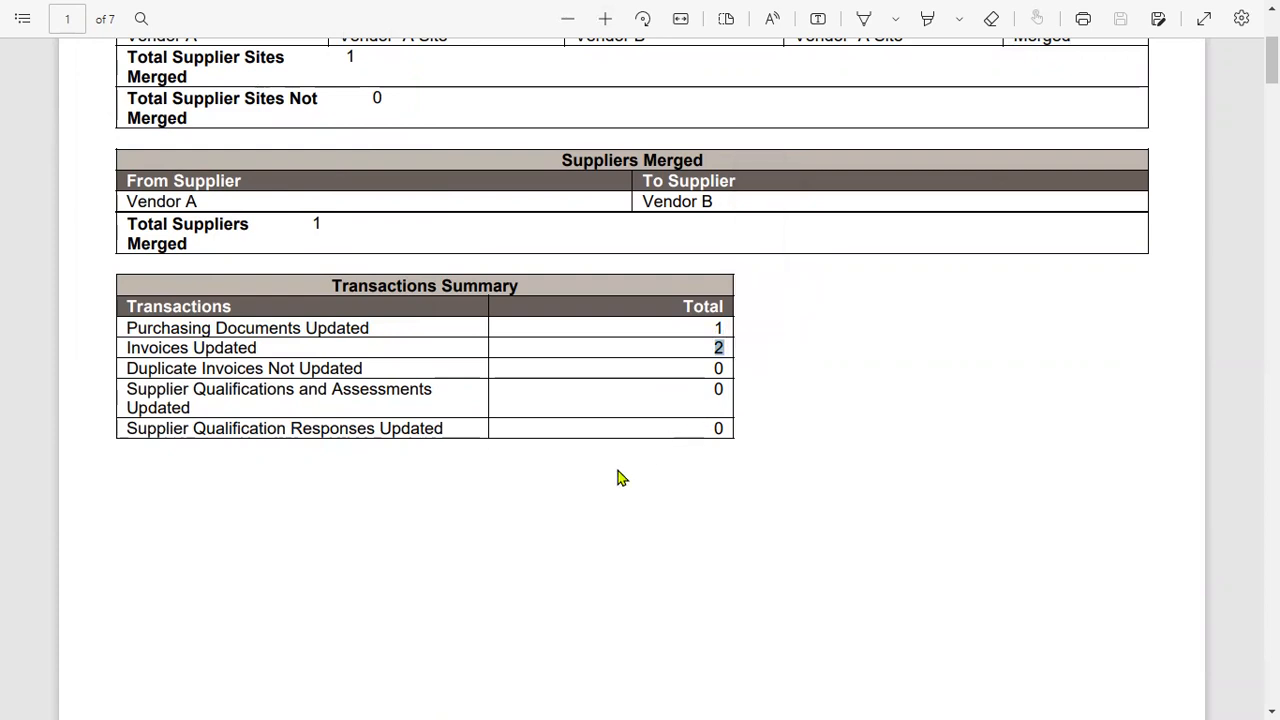
{"action": "scroll", "coordinate": [617, 478], "scroll_direction": "up", "scroll_amount": 3}
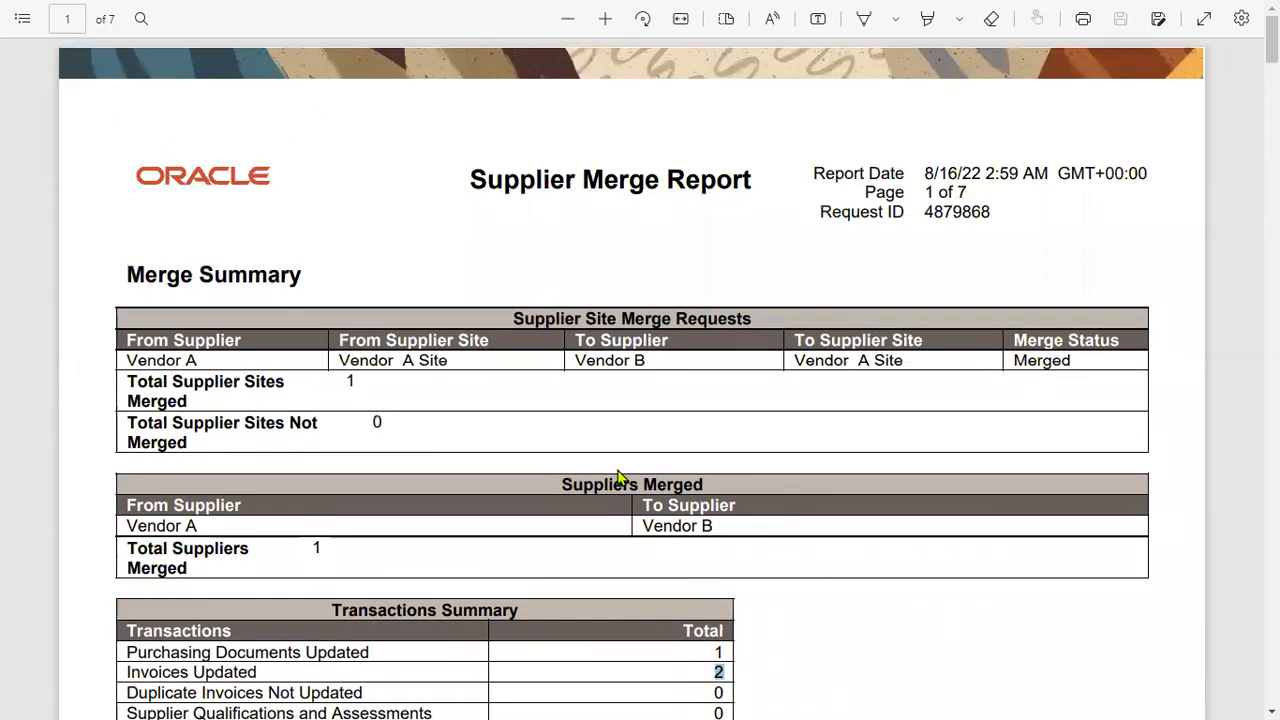
Step: Return to the Merge Suppliers page and close the process output window
{"action": "mouse_move", "coordinate": [1212, 8]}
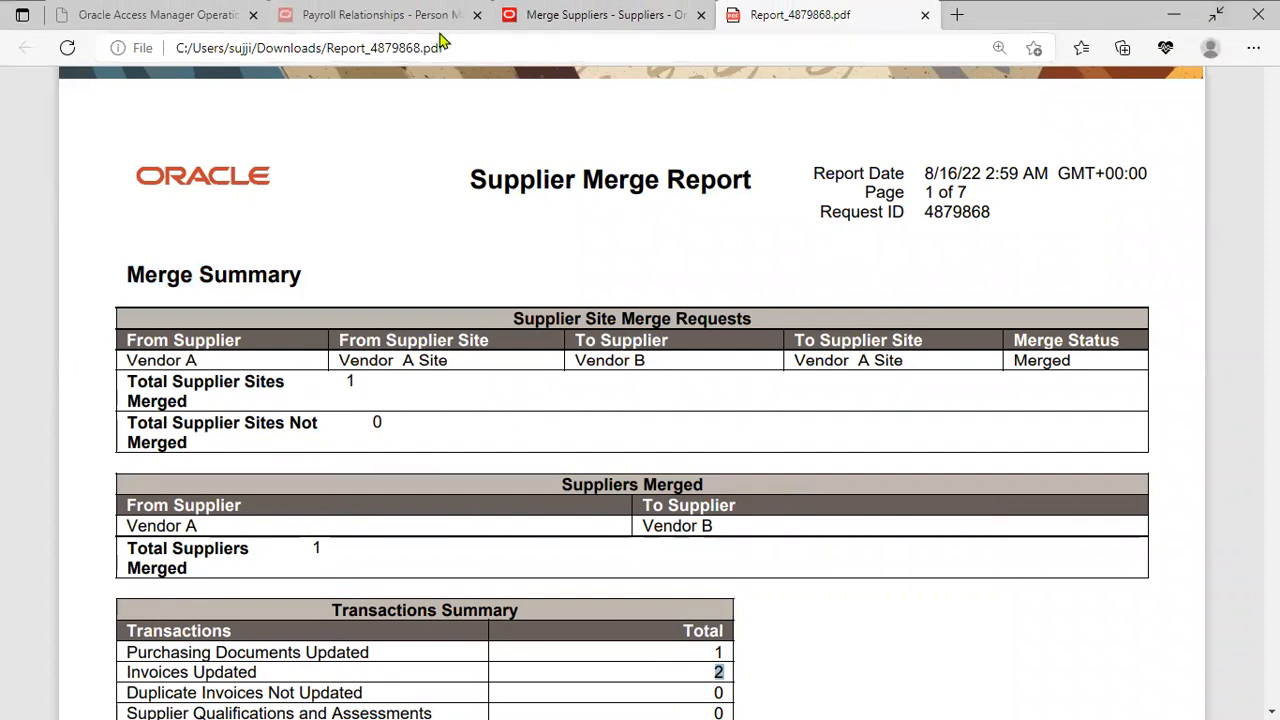
{"action": "left_click", "coordinate": [622, 17]}
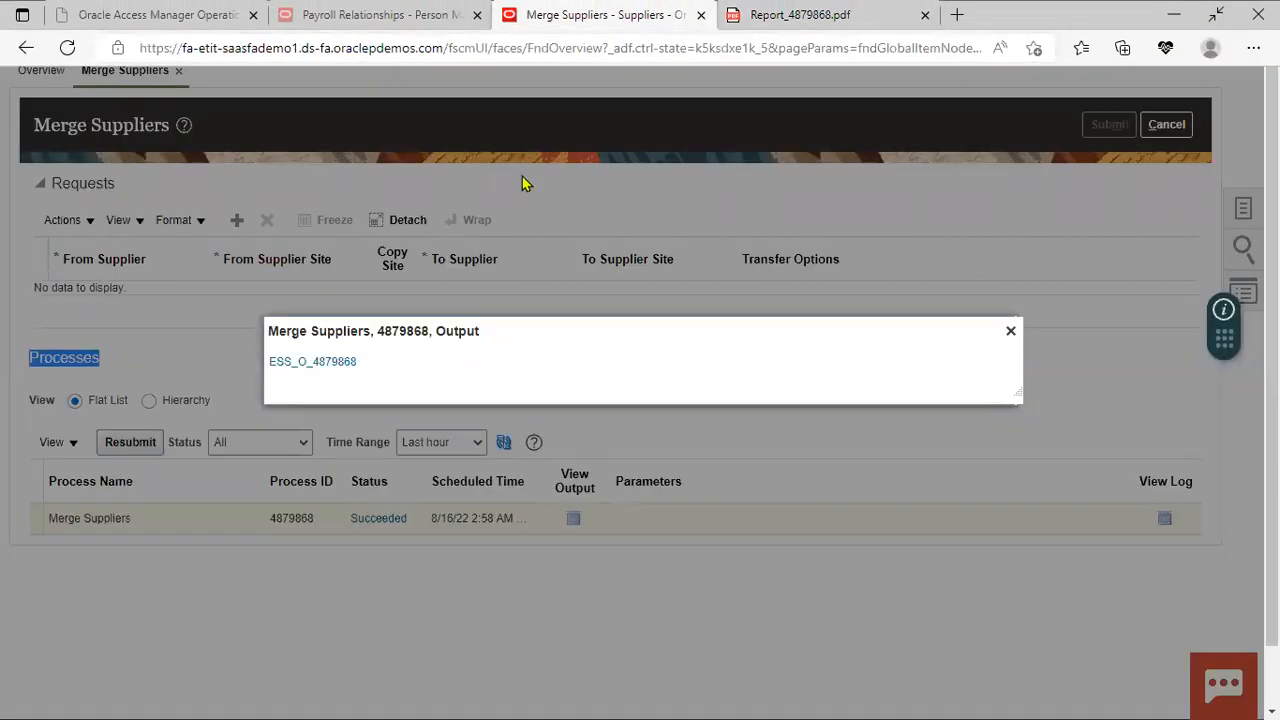
{"action": "left_click", "coordinate": [1010, 330]}
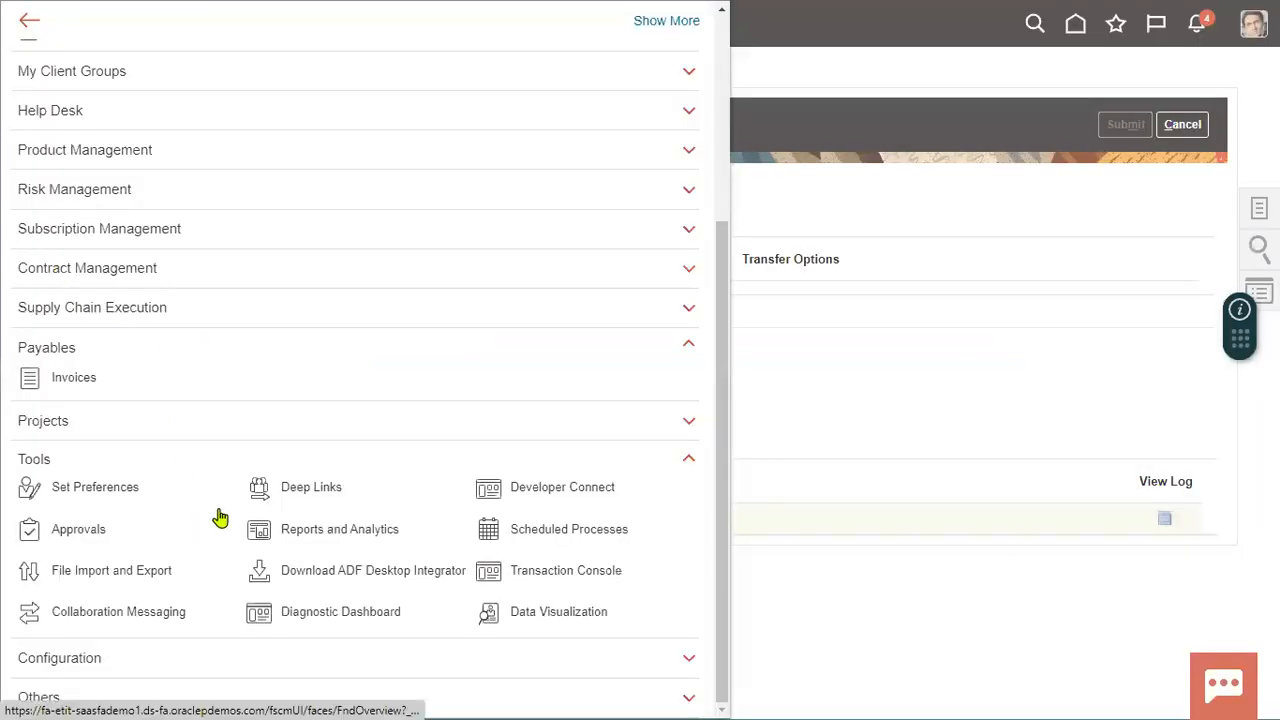
Step: Open the Payables Invoices work area and list the recent invoices to check their supplier and site
{"action": "scroll", "coordinate": [34, 337], "scroll_direction": "up", "scroll_amount": 1}
{"action": "left_click", "coordinate": [66, 489]}
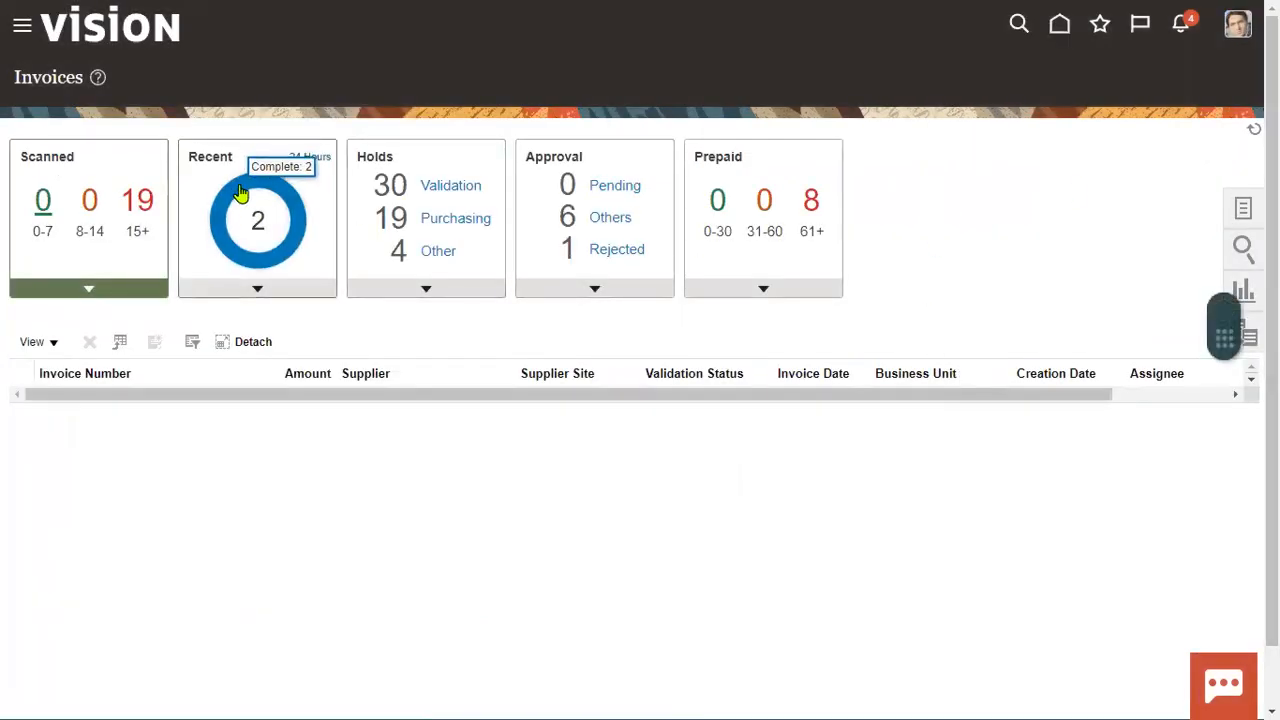
{"action": "left_click", "coordinate": [240, 193]}
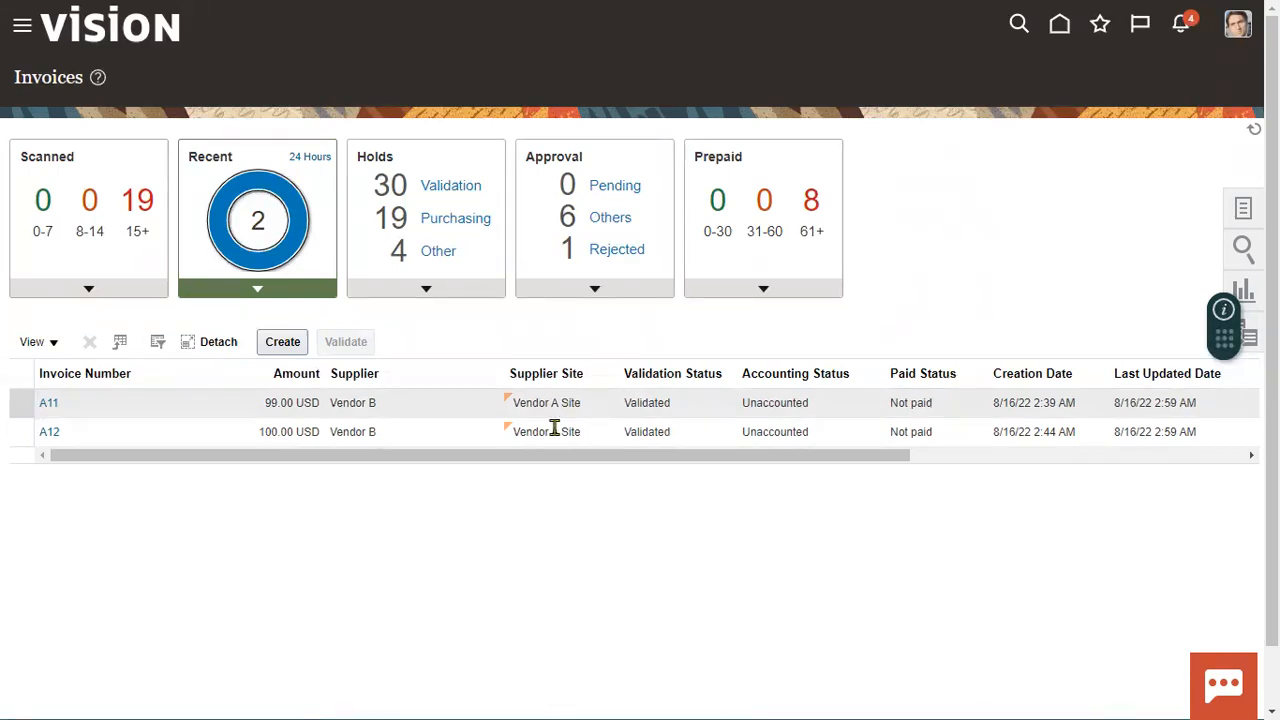
Step: Open Manage Orders in Purchase Orders and run the All My Orders search to check the order's supplier
{"action": "left_click", "coordinate": [22, 26]}
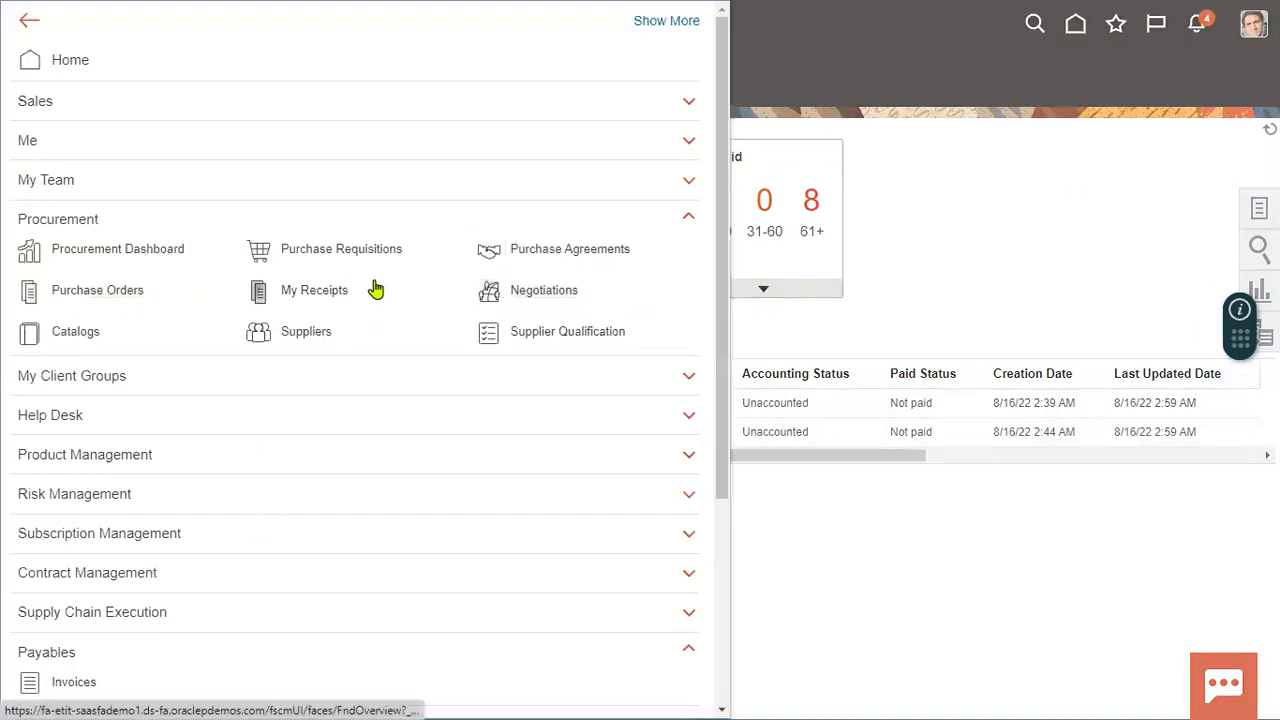
{"action": "left_click", "coordinate": [100, 298]}
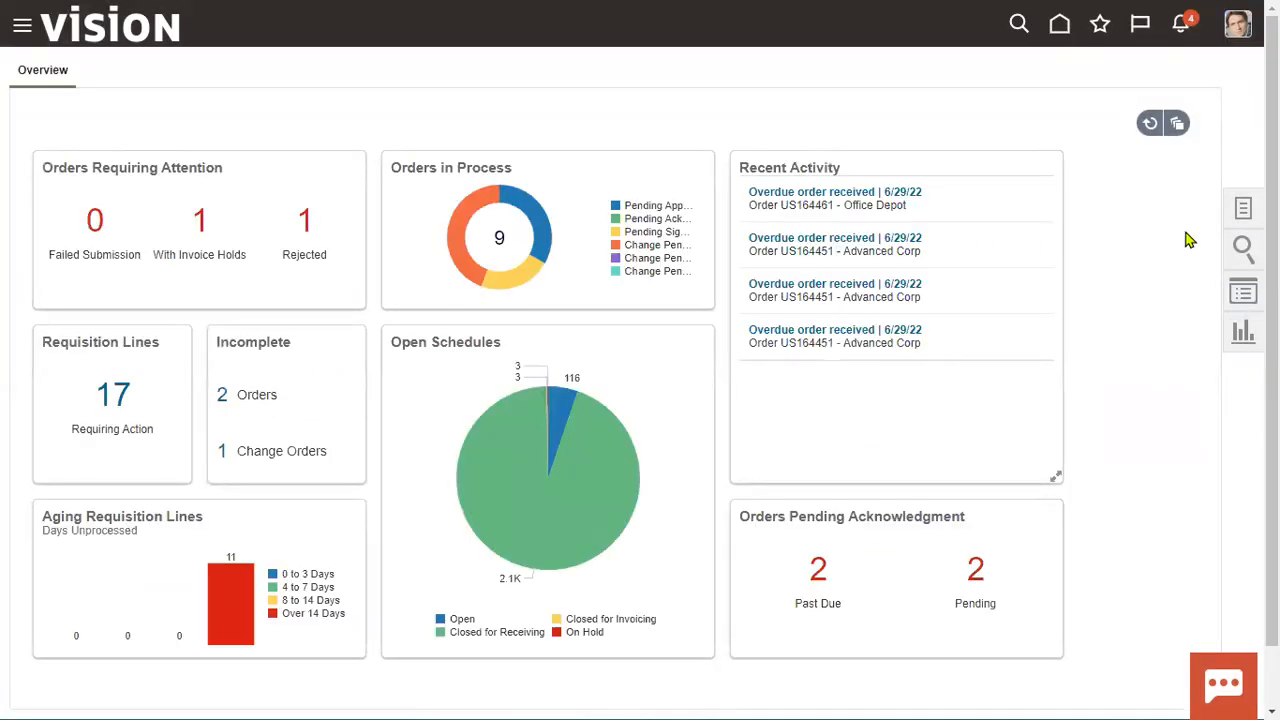
{"action": "left_click", "coordinate": [1244, 213]}
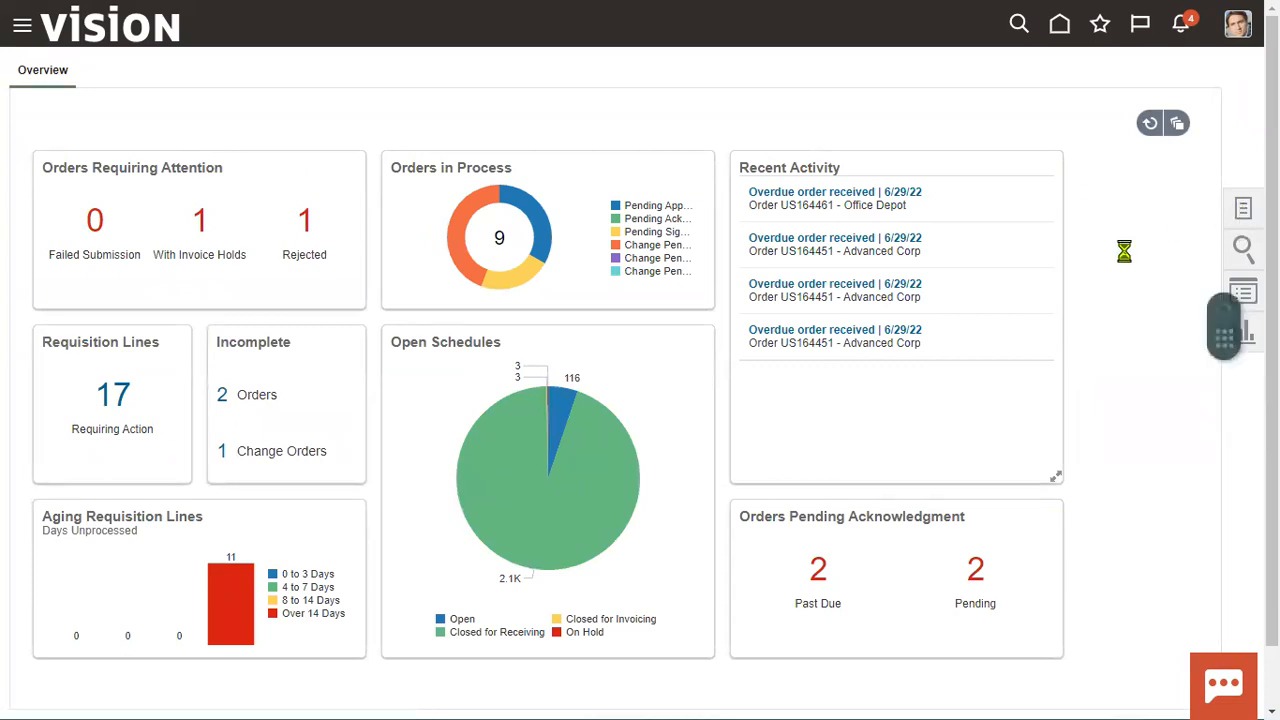
{"action": "left_click", "coordinate": [1147, 180]}
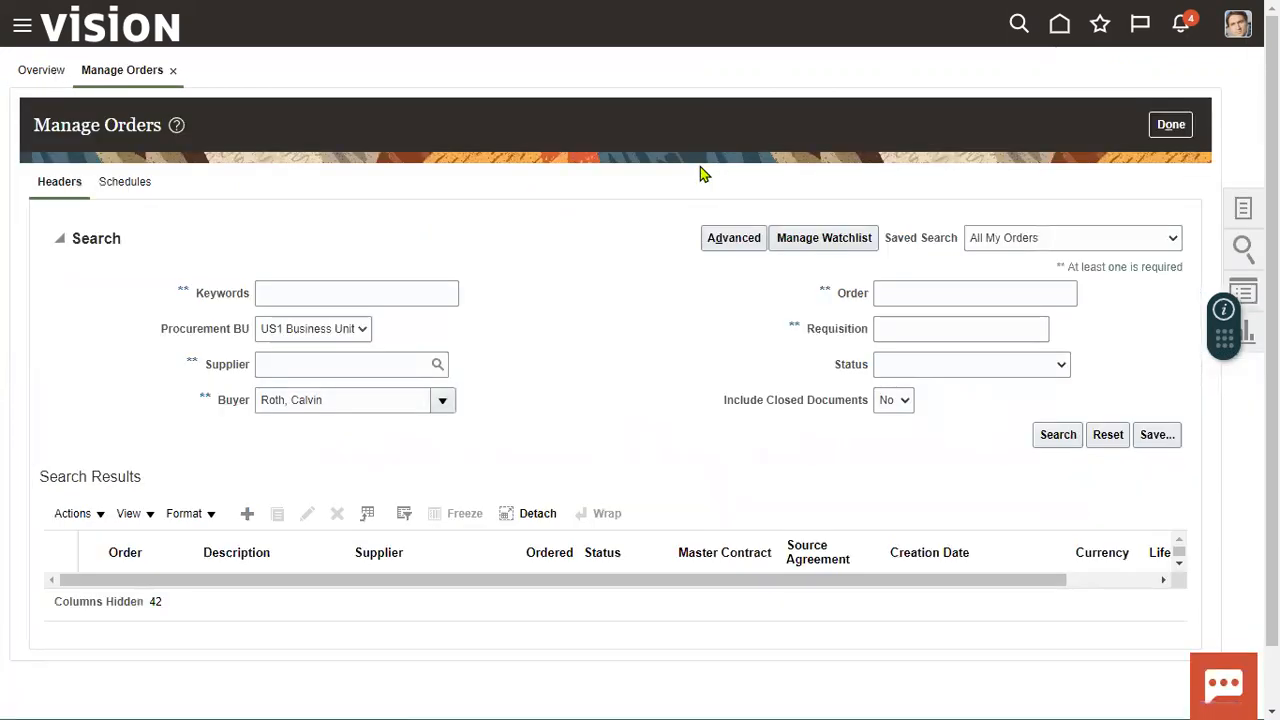
{"action": "left_click", "coordinate": [1055, 434]}
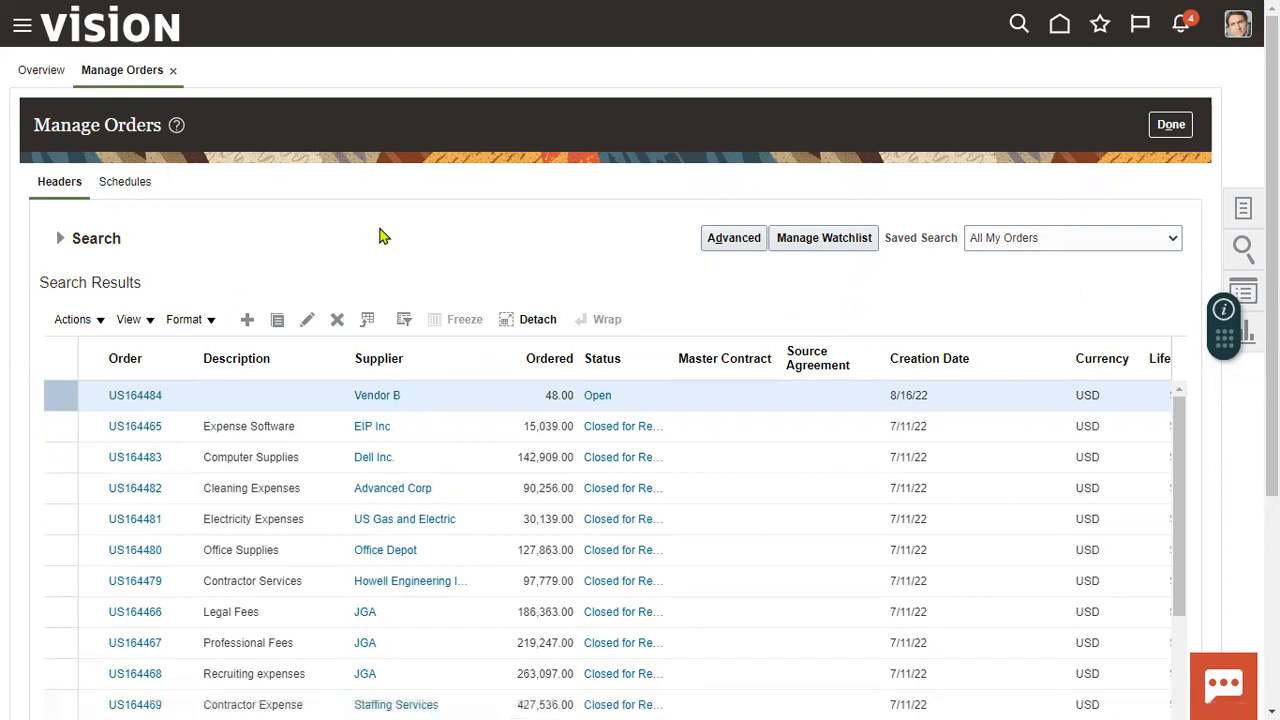
Step: Open Manage Suppliers in the Suppliers work area and search for the keyword Vendor A
{"action": "left_click", "coordinate": [20, 28]}
{"action": "left_click", "coordinate": [312, 332]}
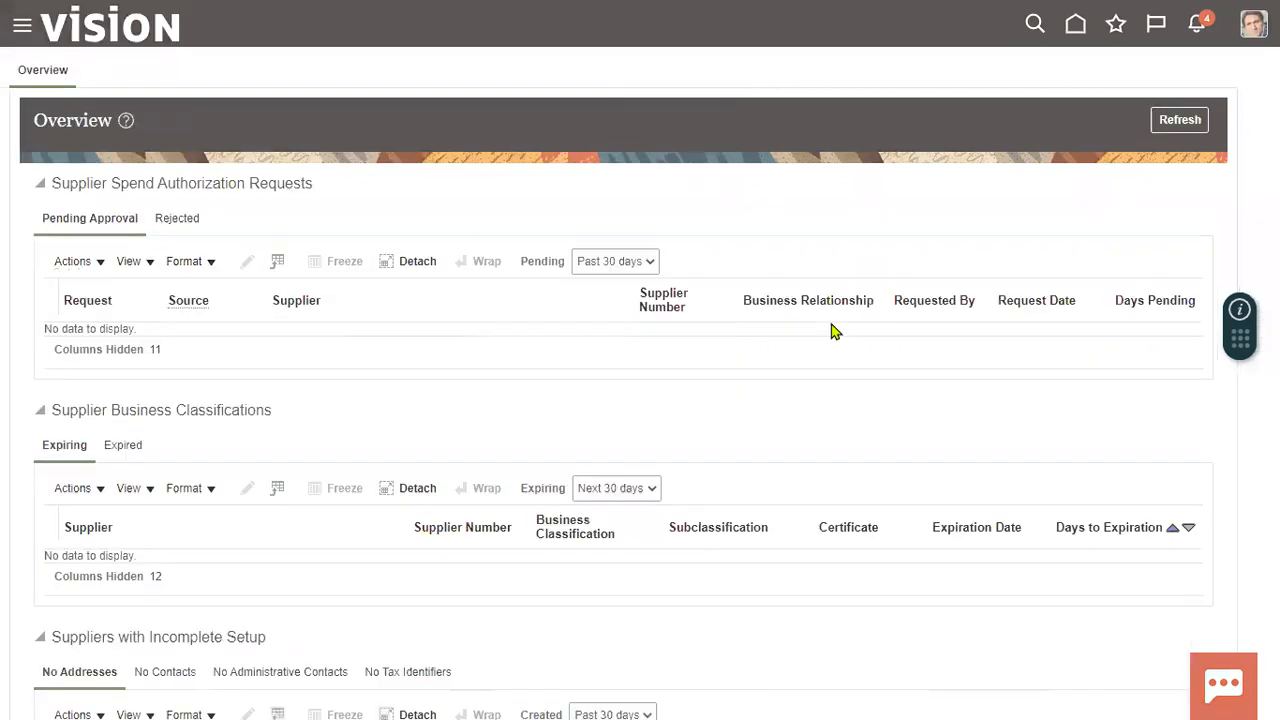
{"action": "left_click", "coordinate": [1236, 211]}
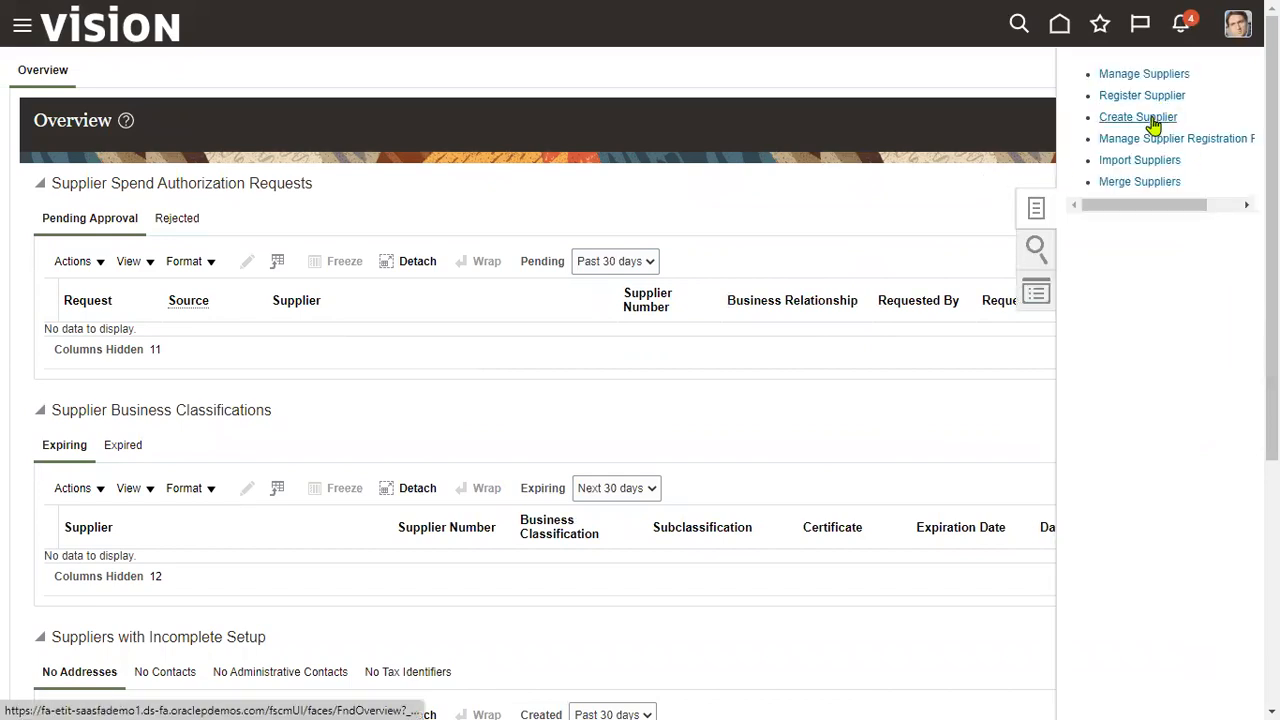
{"action": "left_click", "coordinate": [1146, 76]}
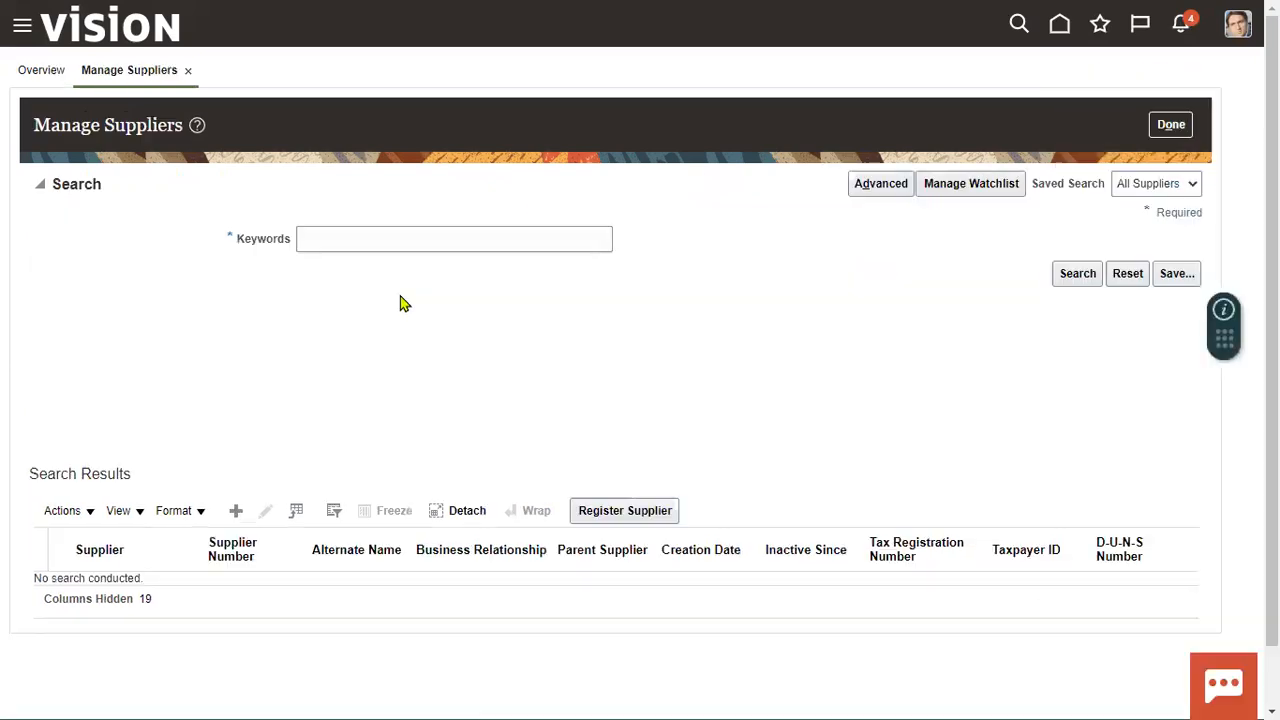
{"action": "left_click", "coordinate": [449, 245]}
{"action": "type", "text": "Ve"}
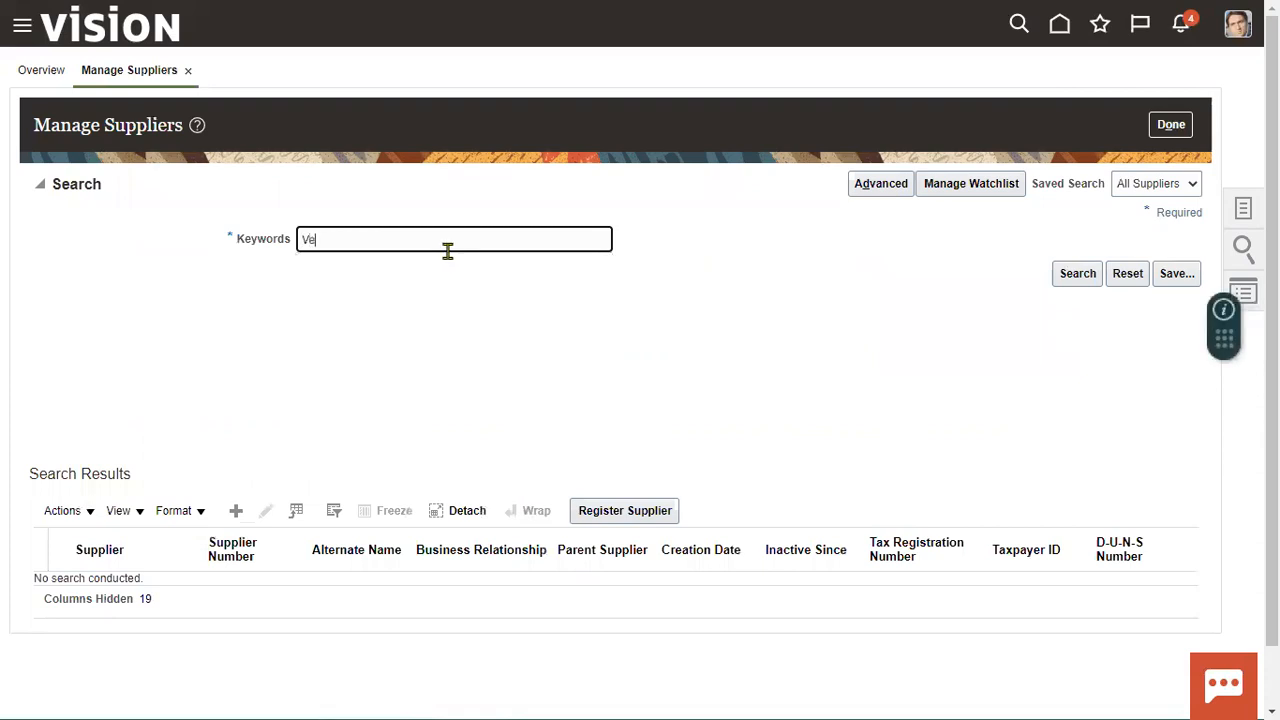
{"action": "type", "text": "ndor A"}
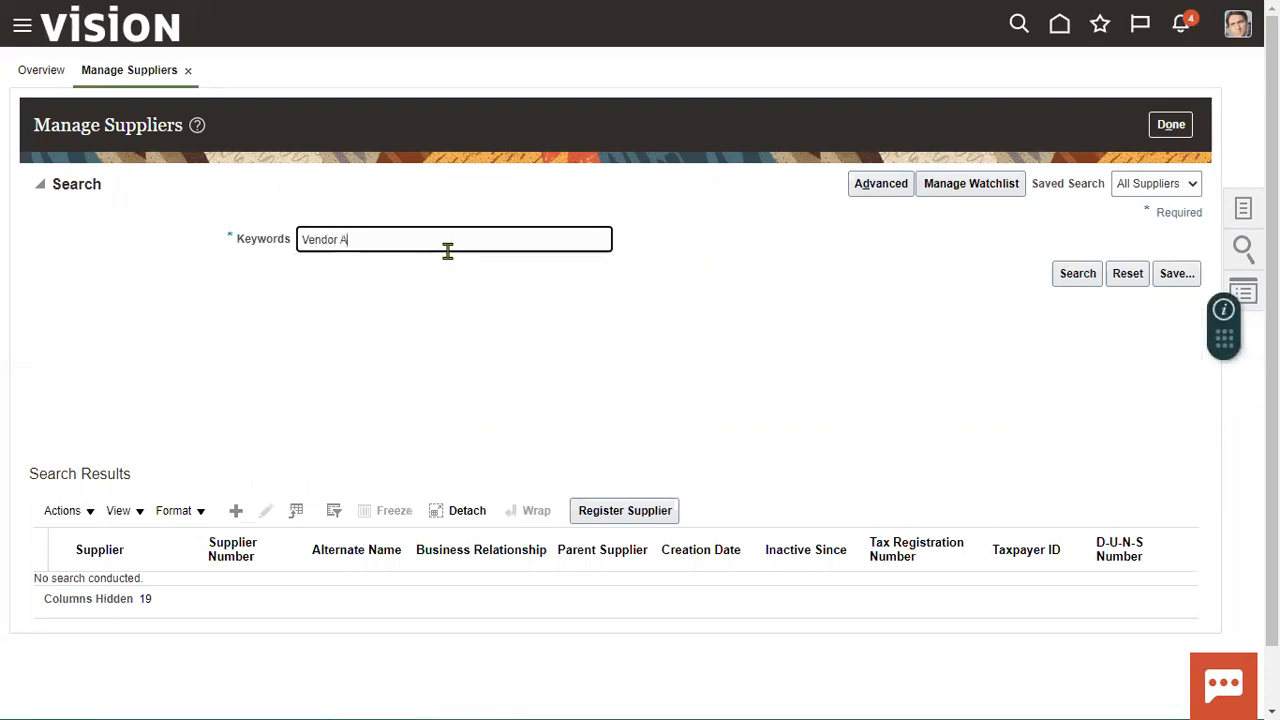
{"action": "left_click", "coordinate": [1070, 276]}
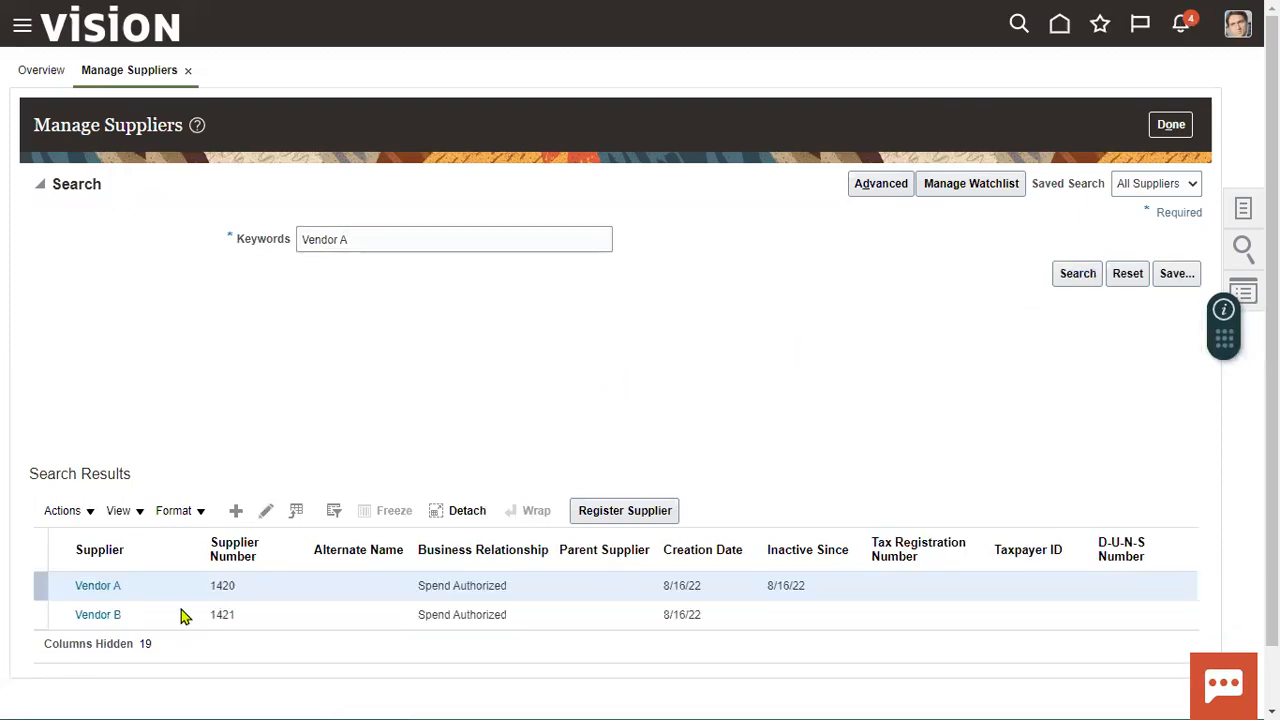
Step: Open Vendor A's supplier record for editing, check its active sites, and close the record without saving
{"action": "left_click", "coordinate": [266, 511]}
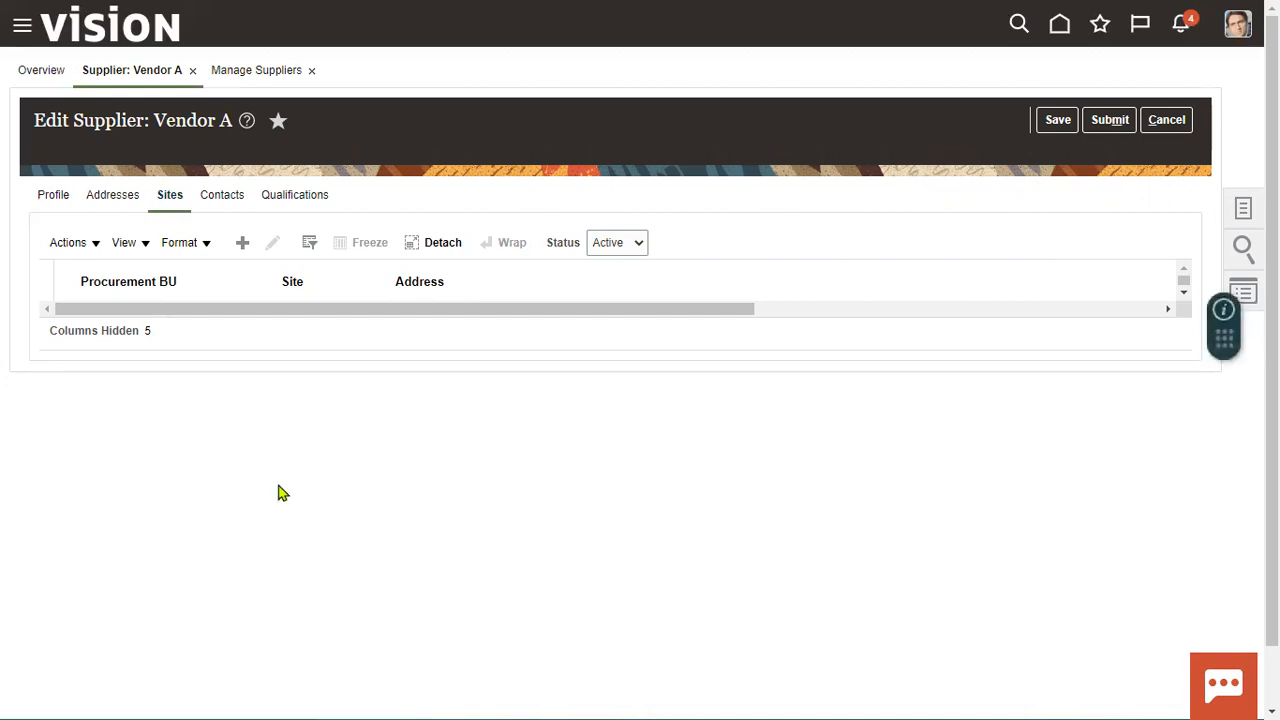
{"action": "left_click_drag", "start_coordinate": [806, 364], "coordinate": [855, 370]}
{"action": "left_click_drag", "start_coordinate": [146, 447], "coordinate": [212, 455]}
{"action": "left_click", "coordinate": [1160, 121]}
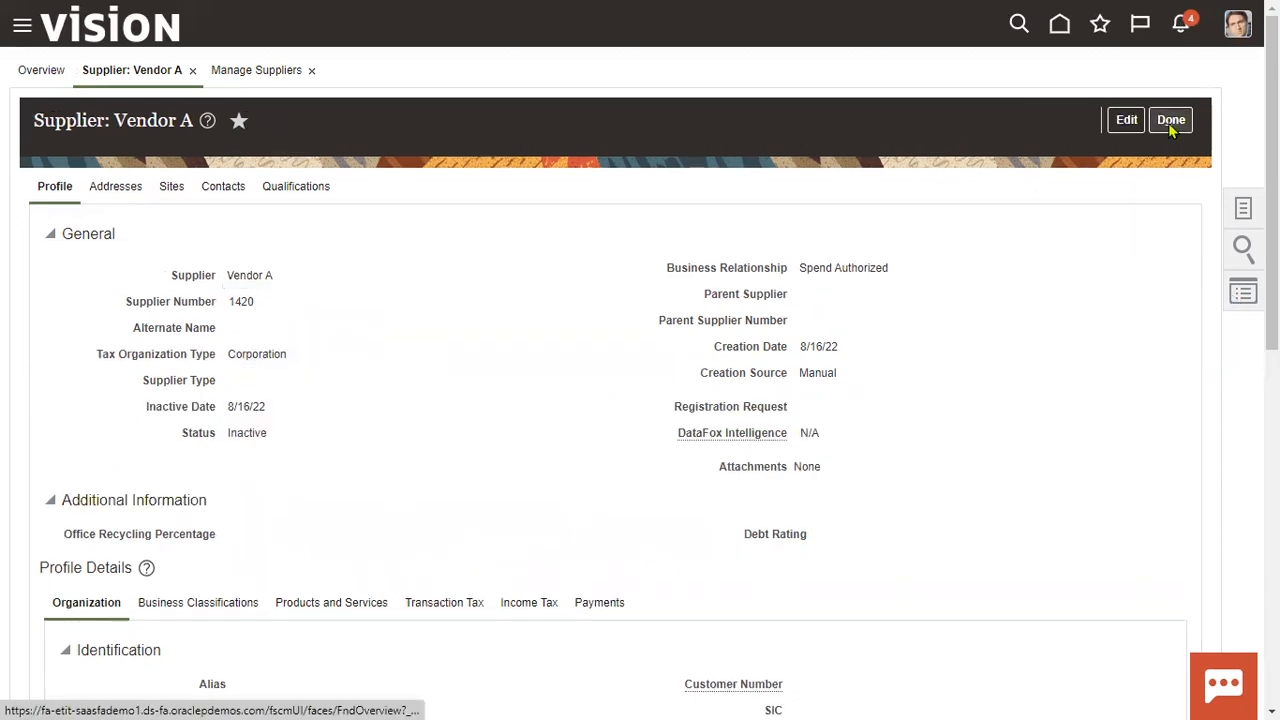
{"action": "left_click", "coordinate": [1171, 120]}
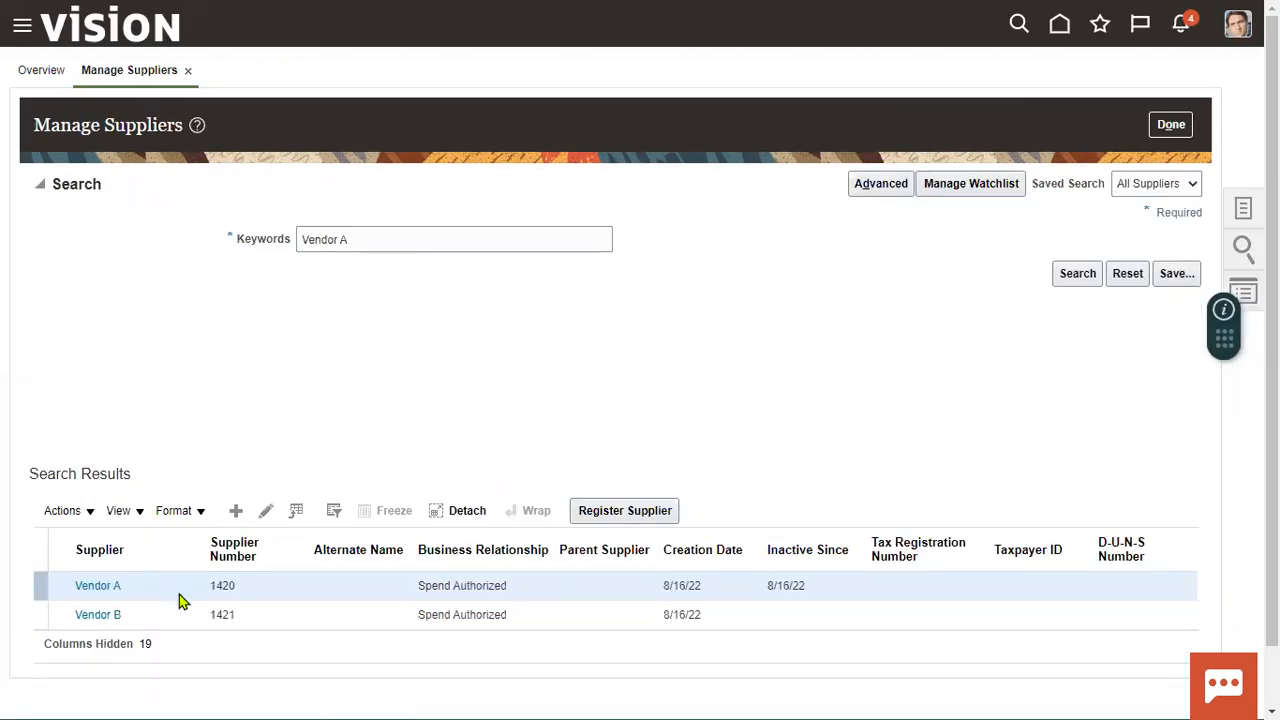
Step: Open Vendor B's supplier record for editing, check its active sites, and submit the record
{"action": "left_click", "coordinate": [166, 615]}
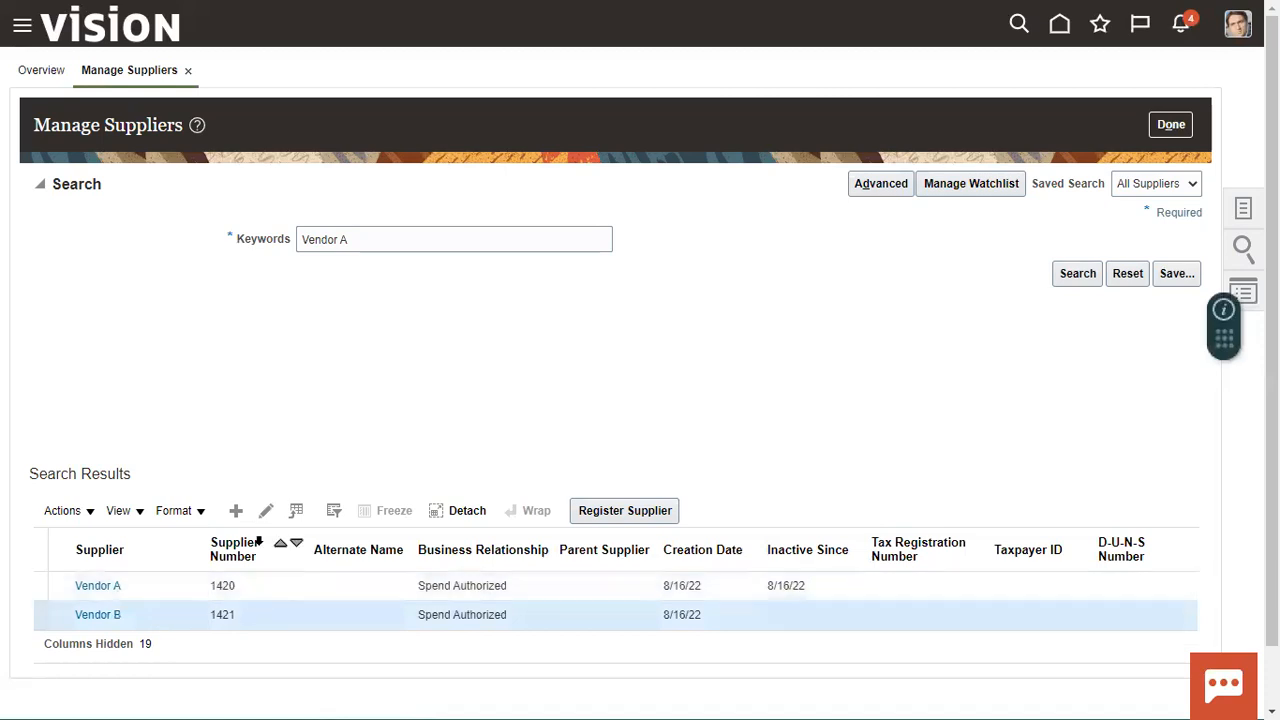
{"action": "left_click", "coordinate": [265, 512]}
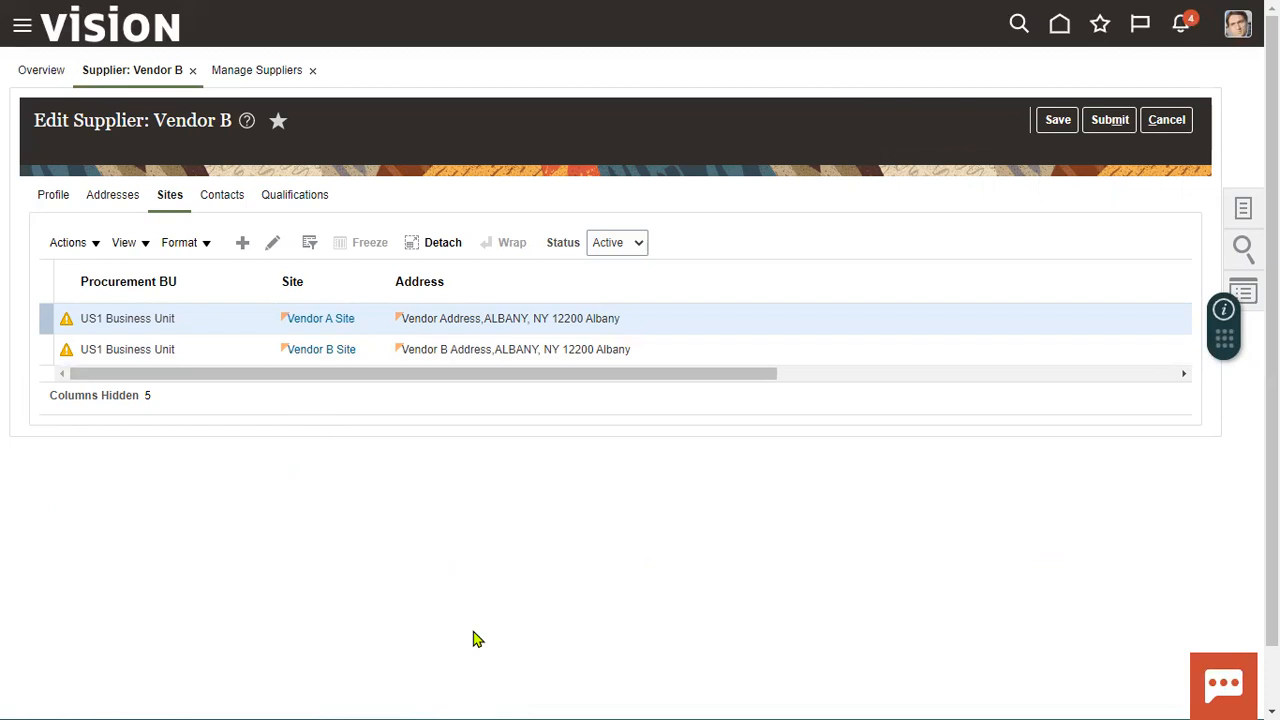
{"action": "left_click", "coordinate": [1110, 124]}
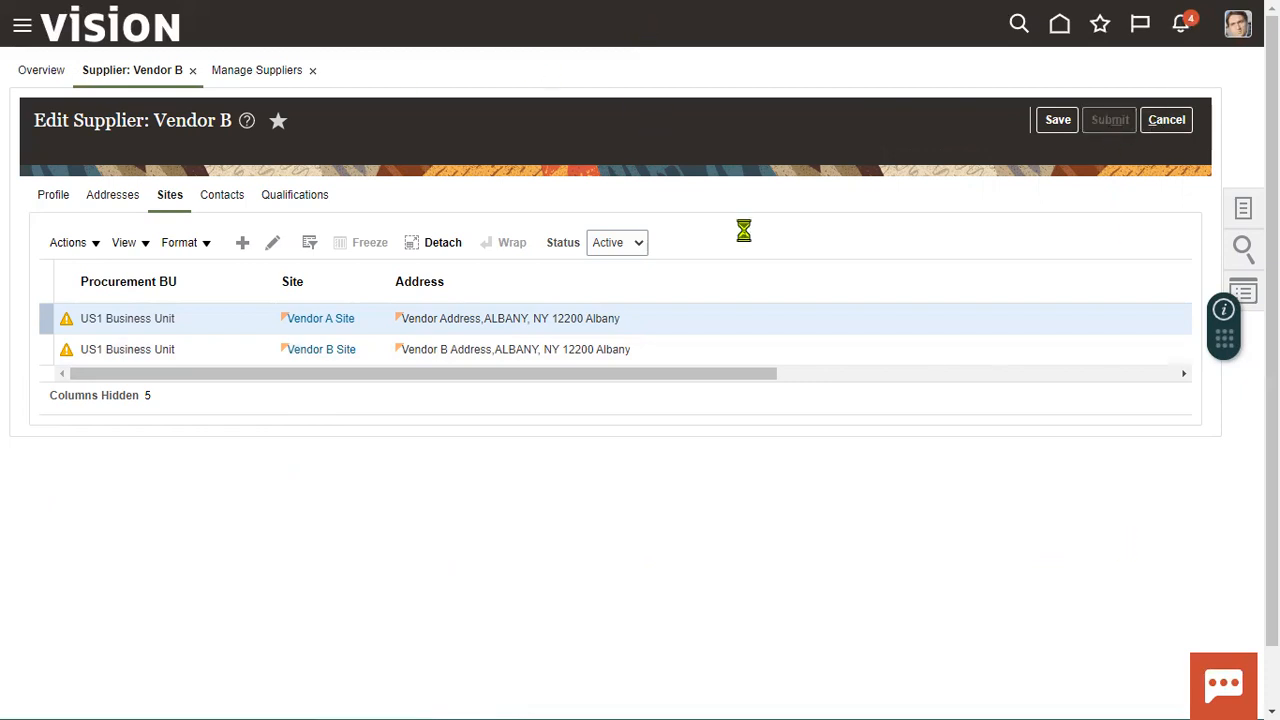
{"action": "left_click", "coordinate": [677, 211]}
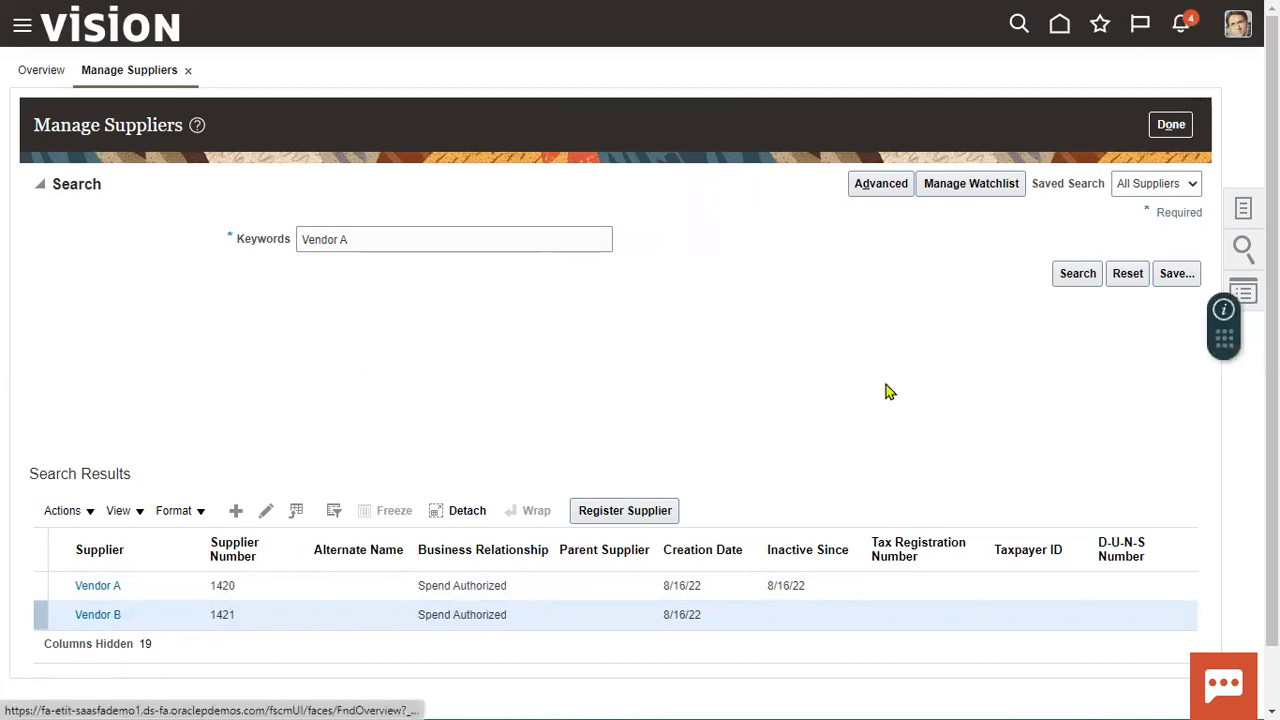
Step: Switch to the Supplier Merge Process notes in Notepad and add the line "Hire Emp" below the heading
{"action": "key", "text": "alt+Tab"}
{"action": "key", "text": "alt+Tab"}
{"action": "key", "text": "alt+Tab"}
{"action": "key", "text": "alt+Tab"}
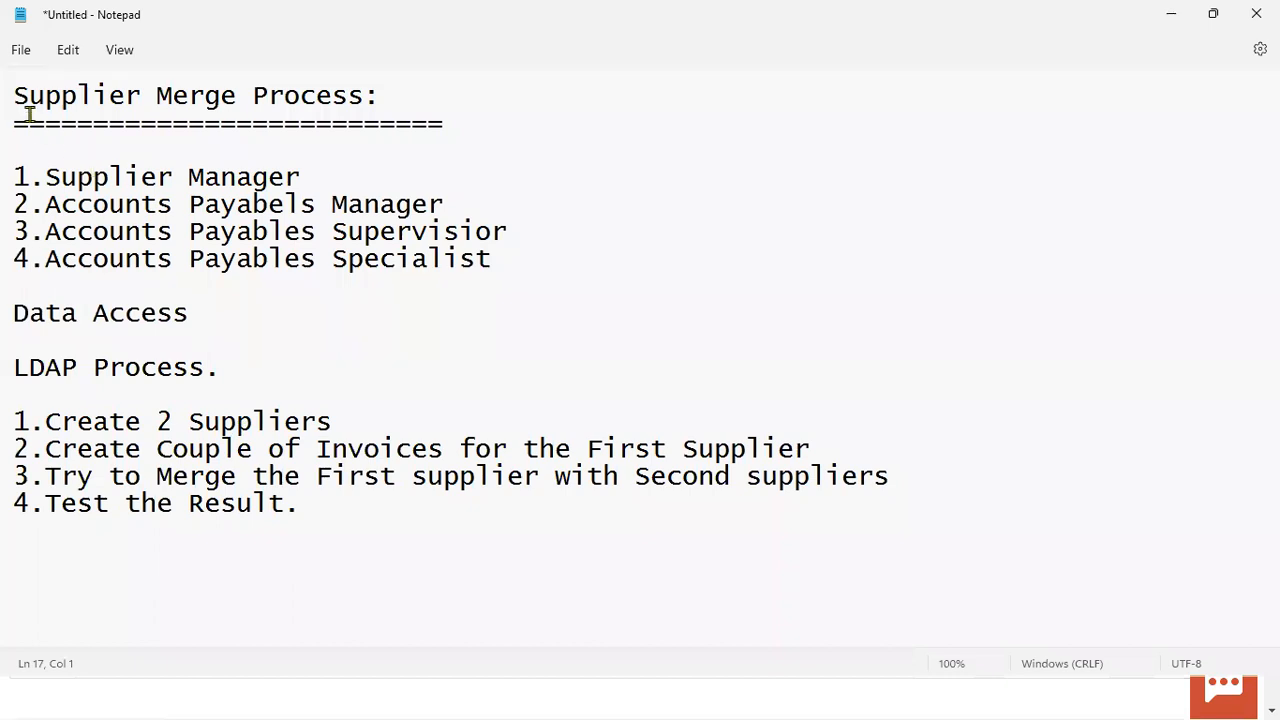
{"action": "left_click", "coordinate": [15, 97]}
{"action": "left_click", "coordinate": [27, 143]}
{"action": "key", "text": "Return"}
{"action": "key", "text": "Up"}
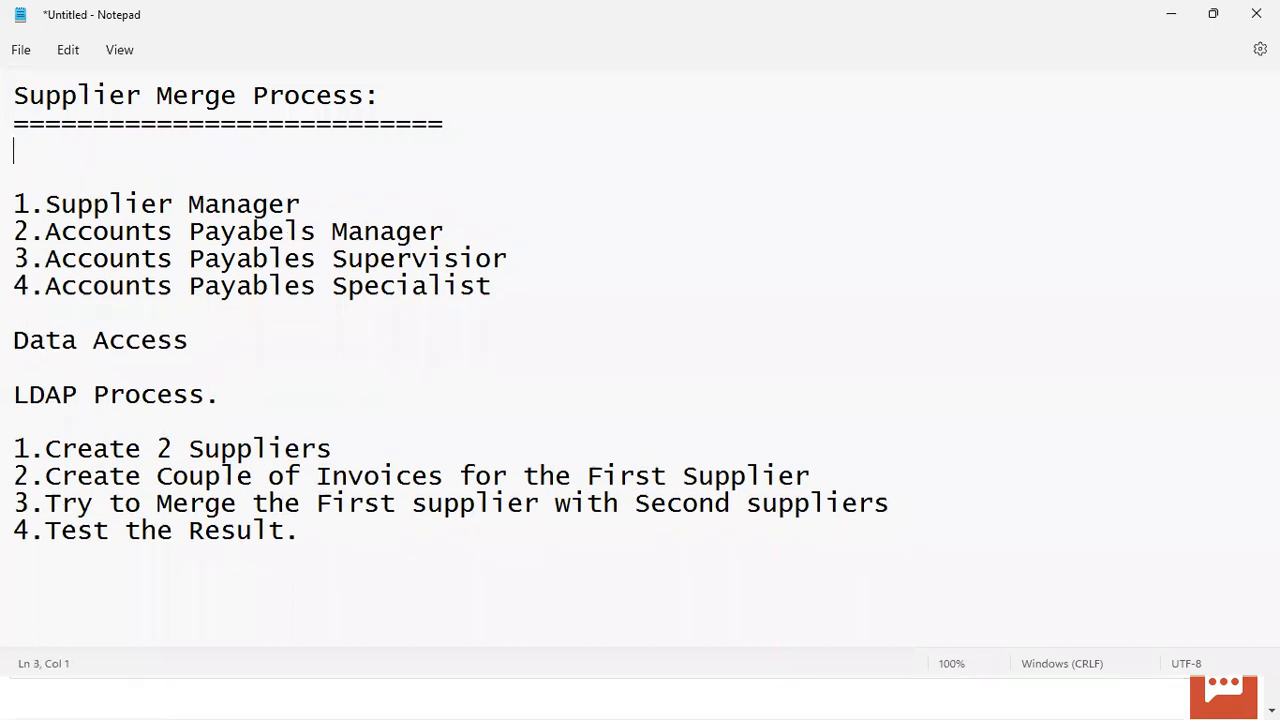
{"action": "type", "text": "Hire Emp"}
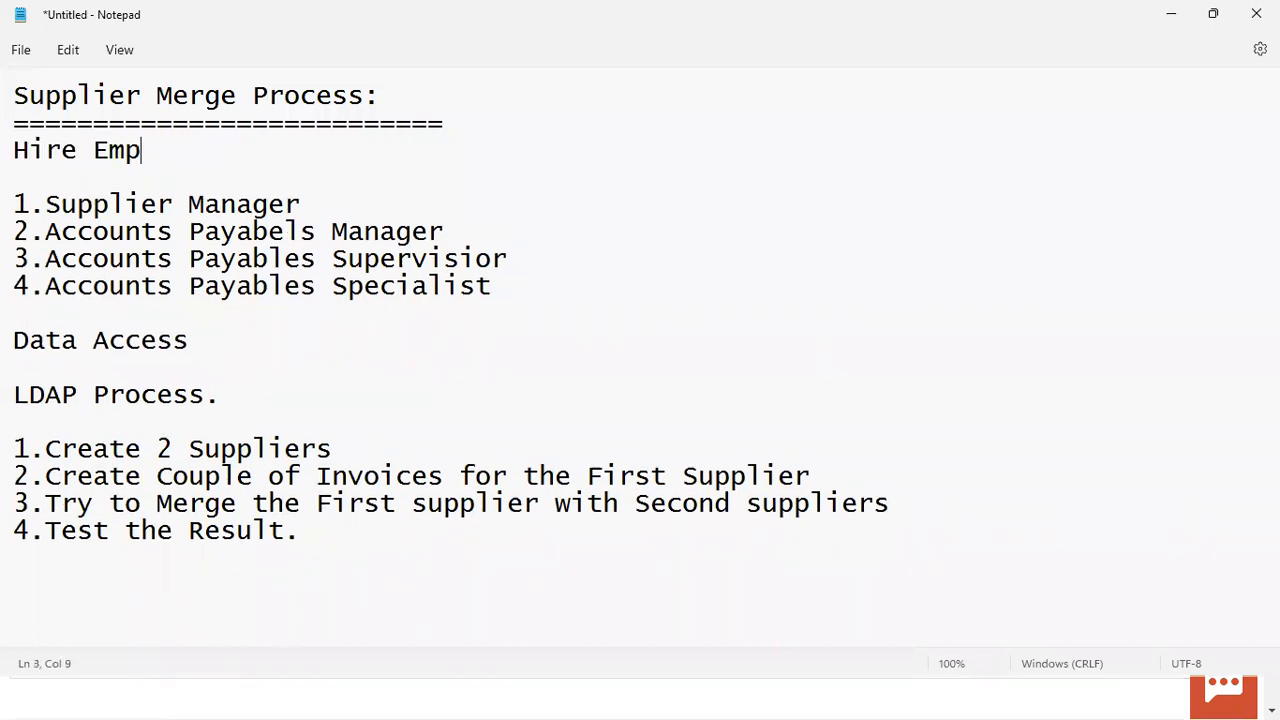
Step: Add the lines "Create User Account" and "Add Following Roles" below "Hire Emp", followed by a blank line
{"action": "key", "text": "Return"}
{"action": "type", "text": "Create U"}
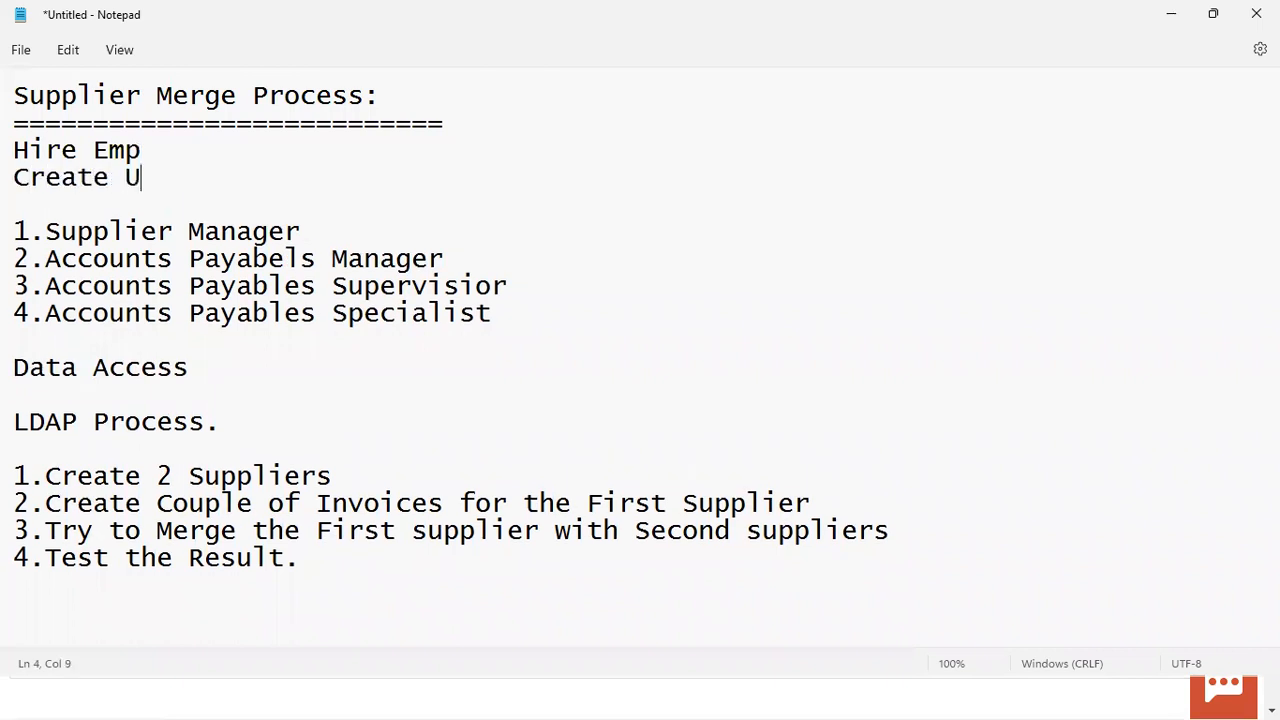
{"action": "type", "text": "ser Account"}
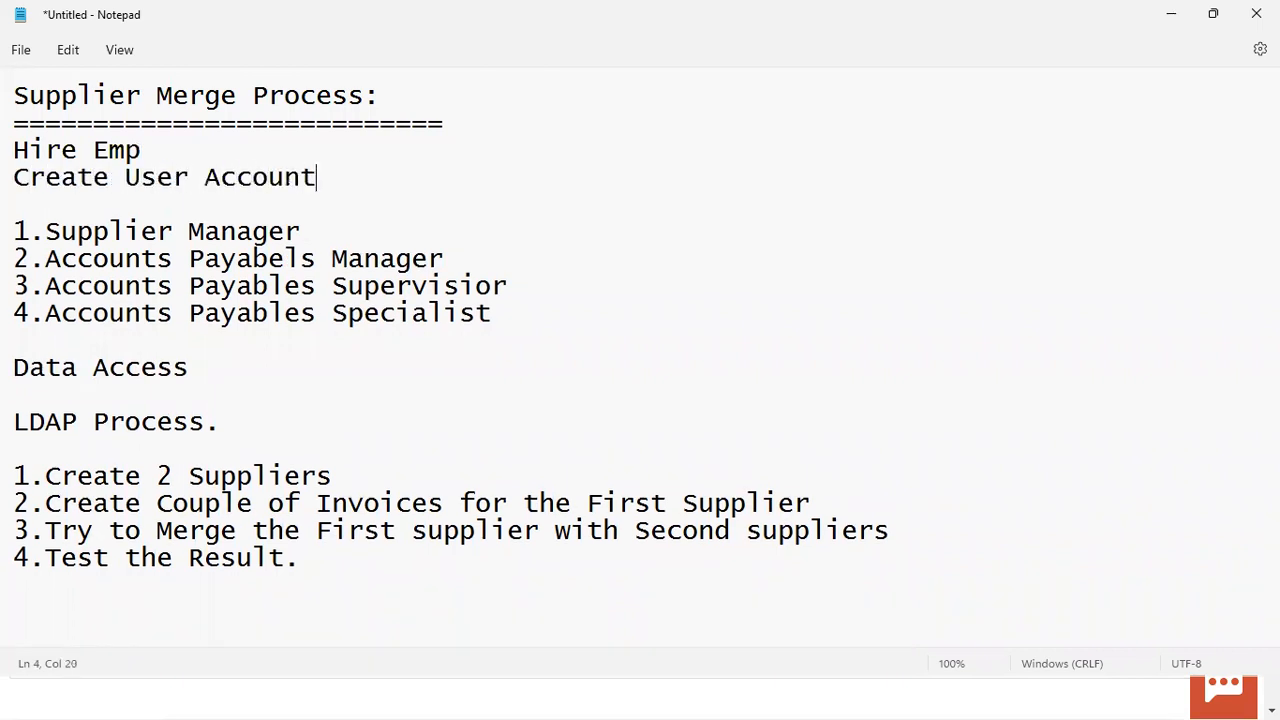
{"action": "key", "text": "Return"}
{"action": "type", "text": "Add Fo"}
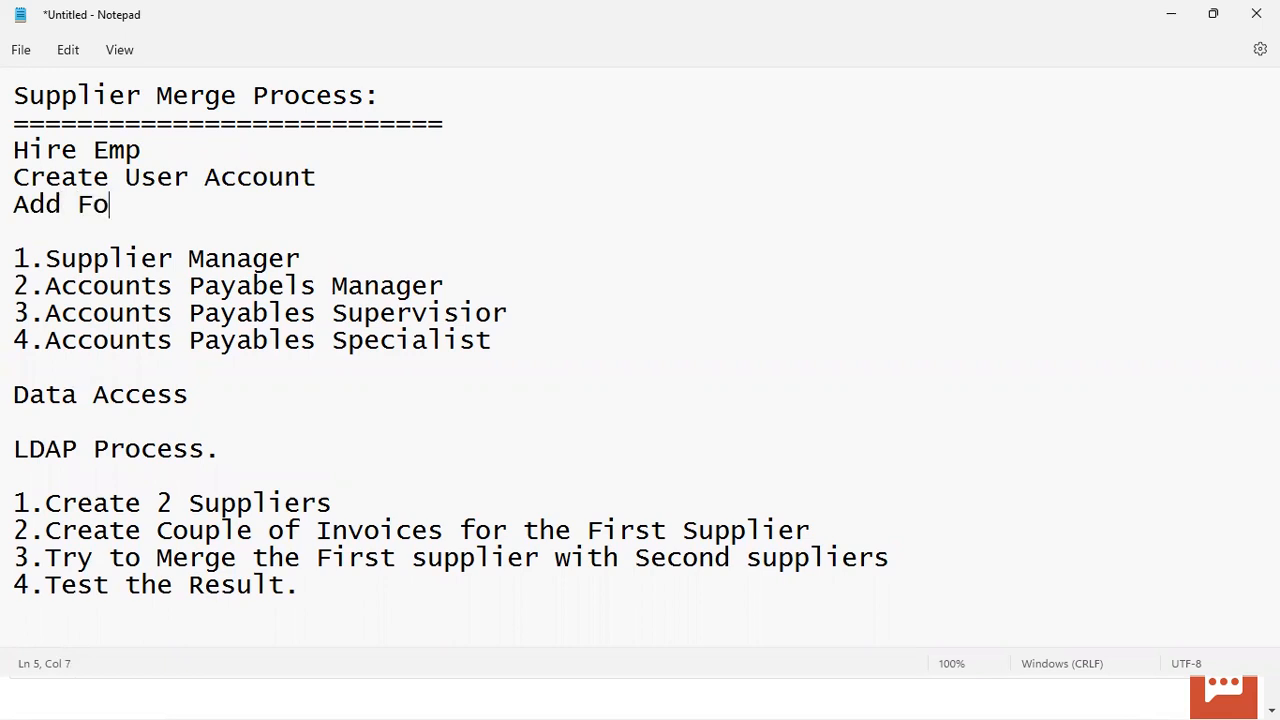
{"action": "type", "text": "llowing Roles"}
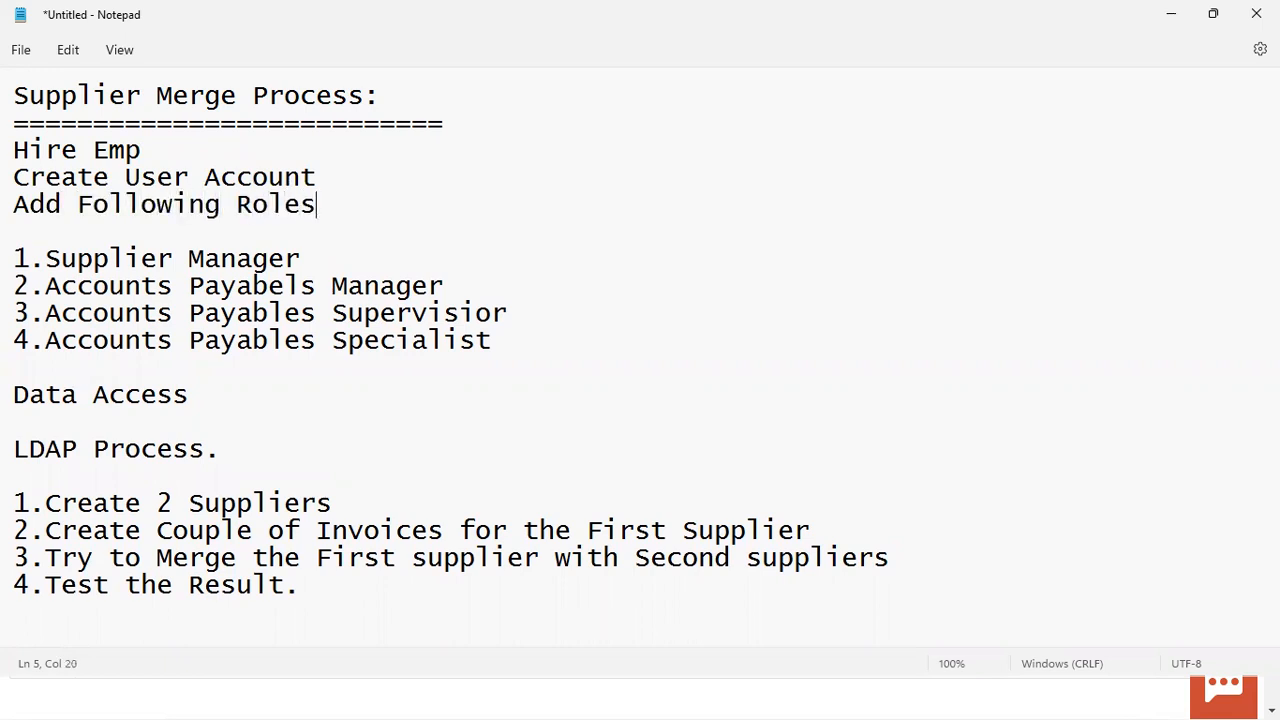
{"action": "key", "text": "Return"}
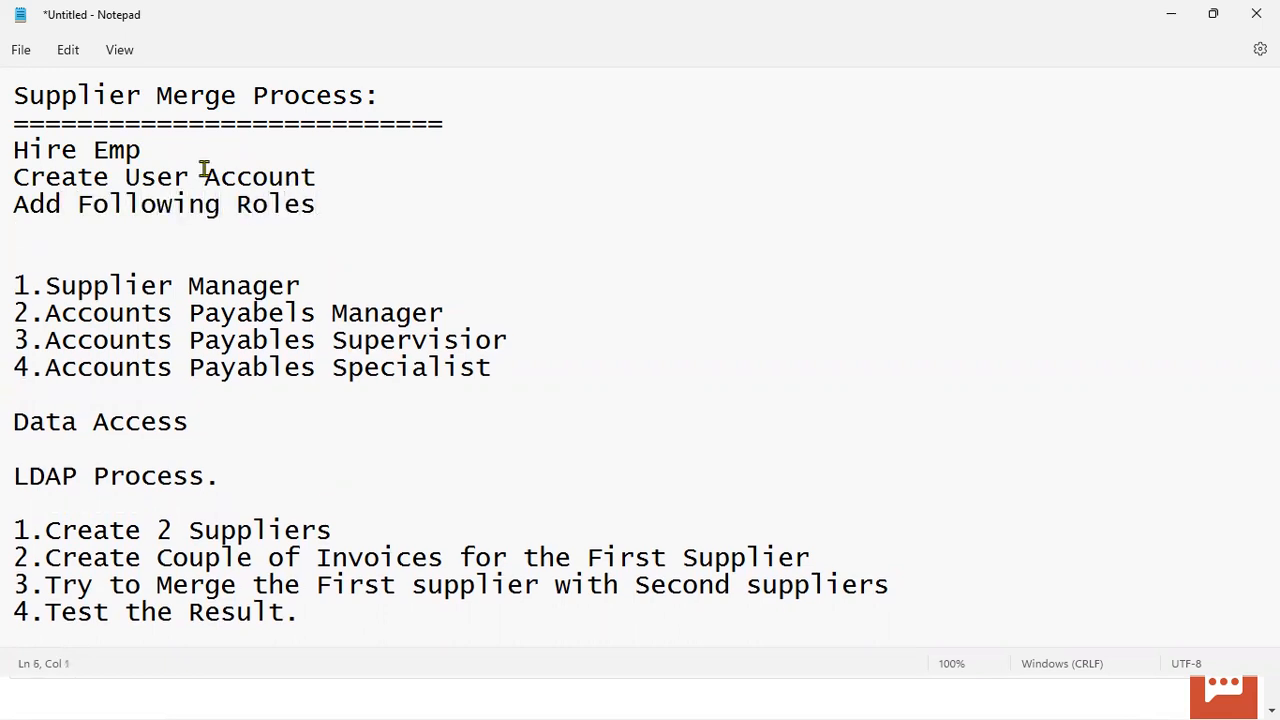
Step: Insert the line "Make Employee as Agent (Buyer) for the Business Unit" between "Hire Emp" and "Create User Account"
{"action": "key", "text": "Return"}
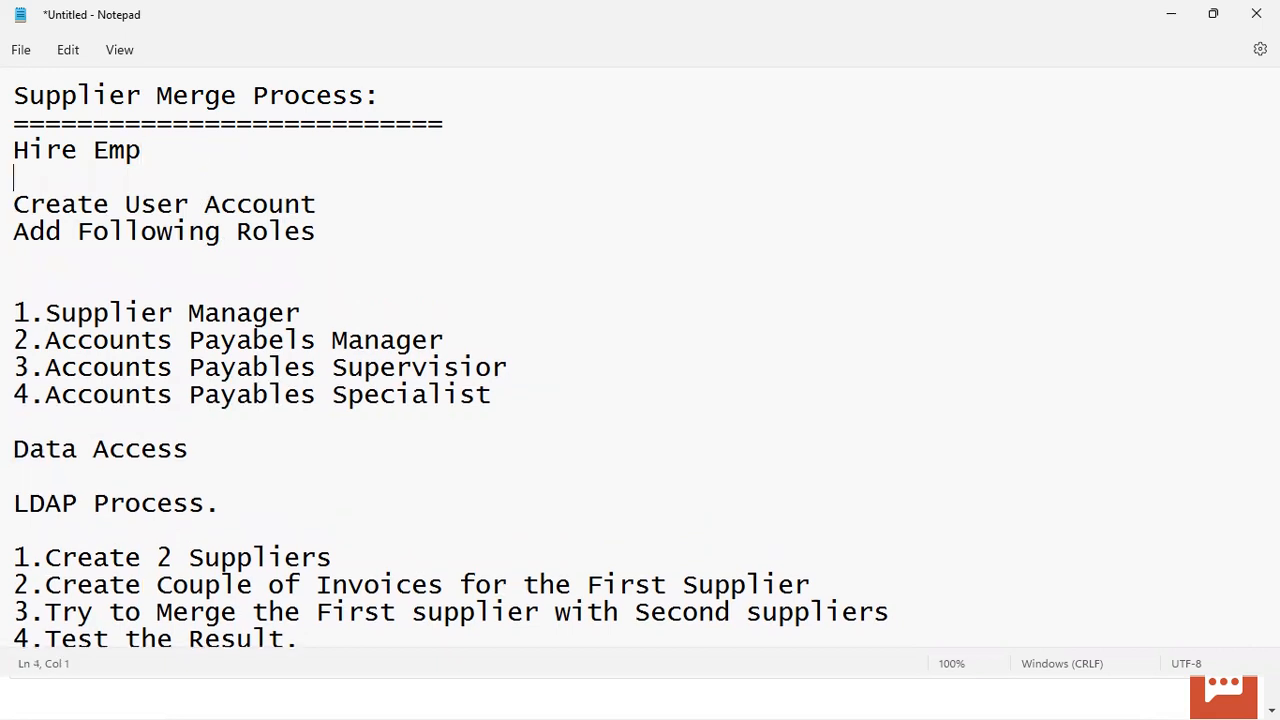
{"action": "type", "text": "Make "}
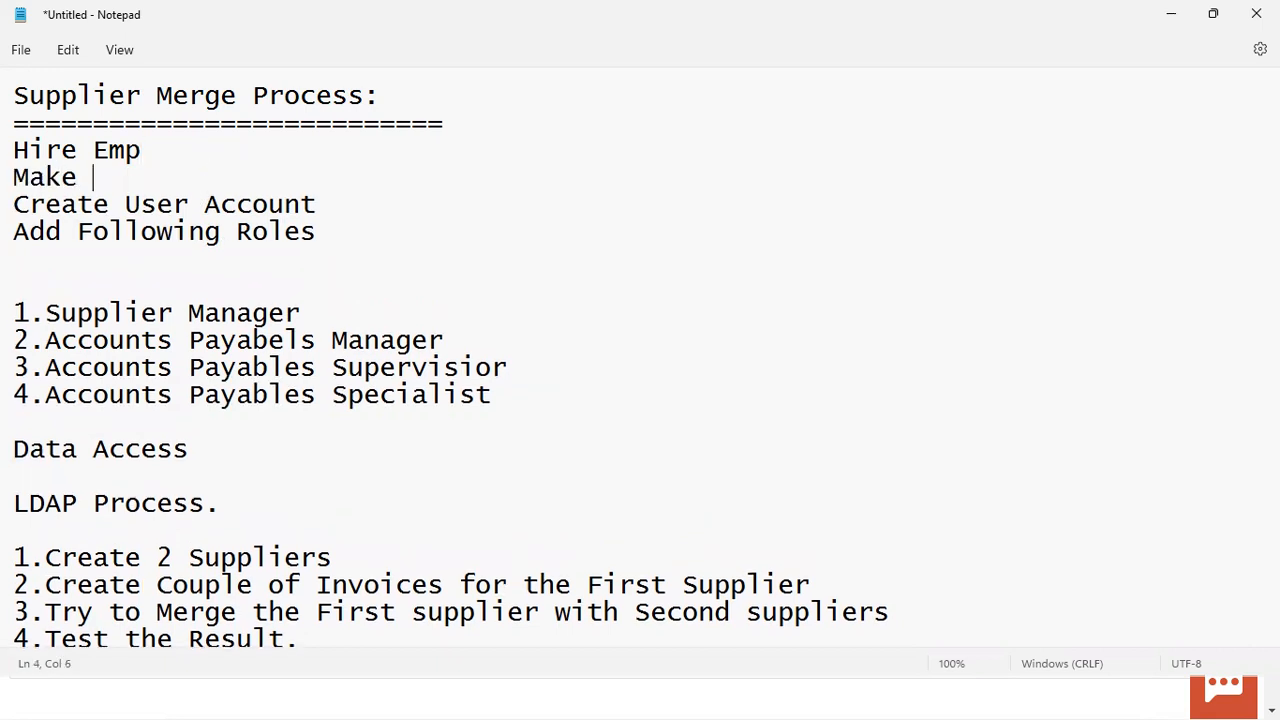
{"action": "type", "text": "Employee as A"}
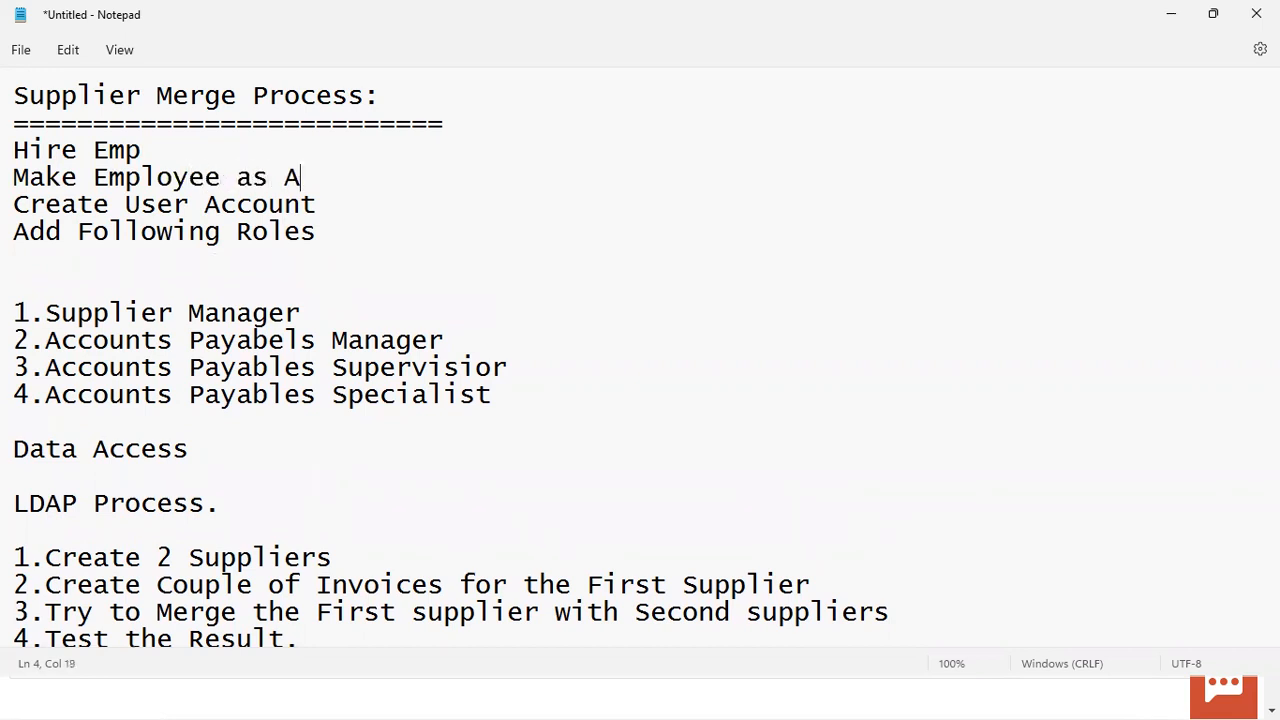
{"action": "type", "text": "gent (Buyer) for the Business Unit"}
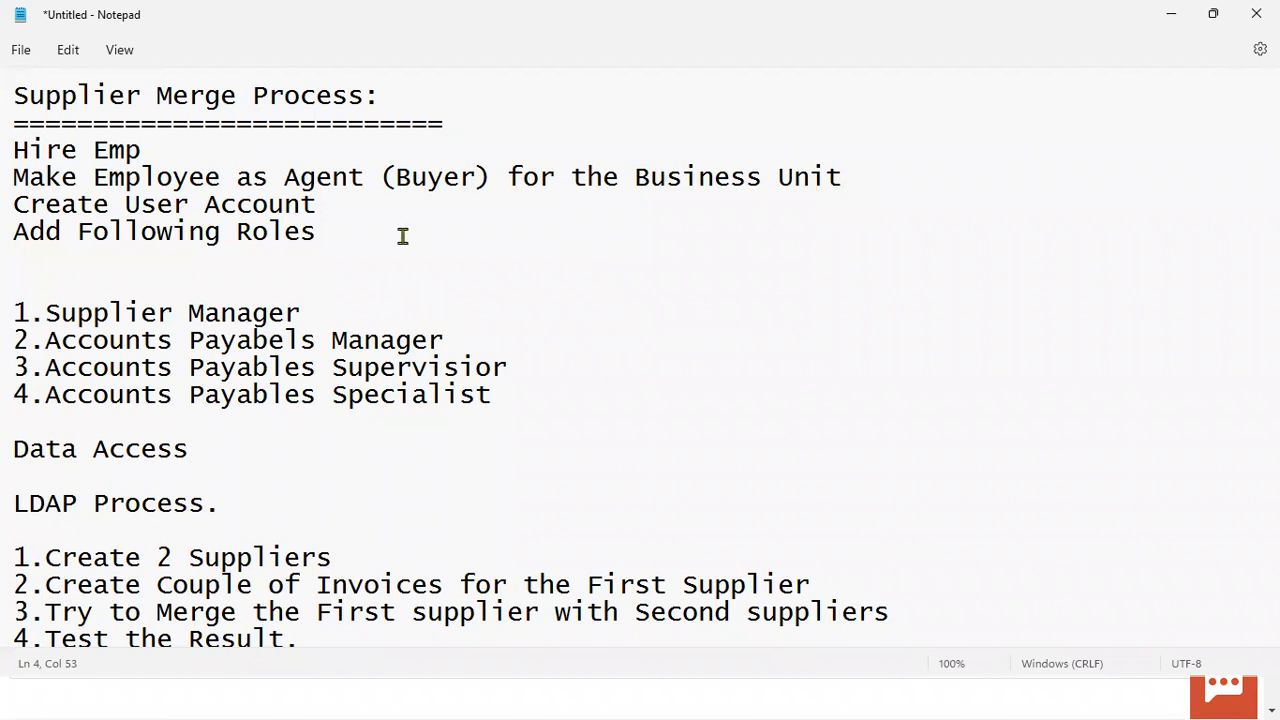
Step: Extend the "Data Access" line with "UserName RoleName Business Unit"
{"action": "left_click_drag", "start_coordinate": [510, 395], "coordinate": [18, 314]}
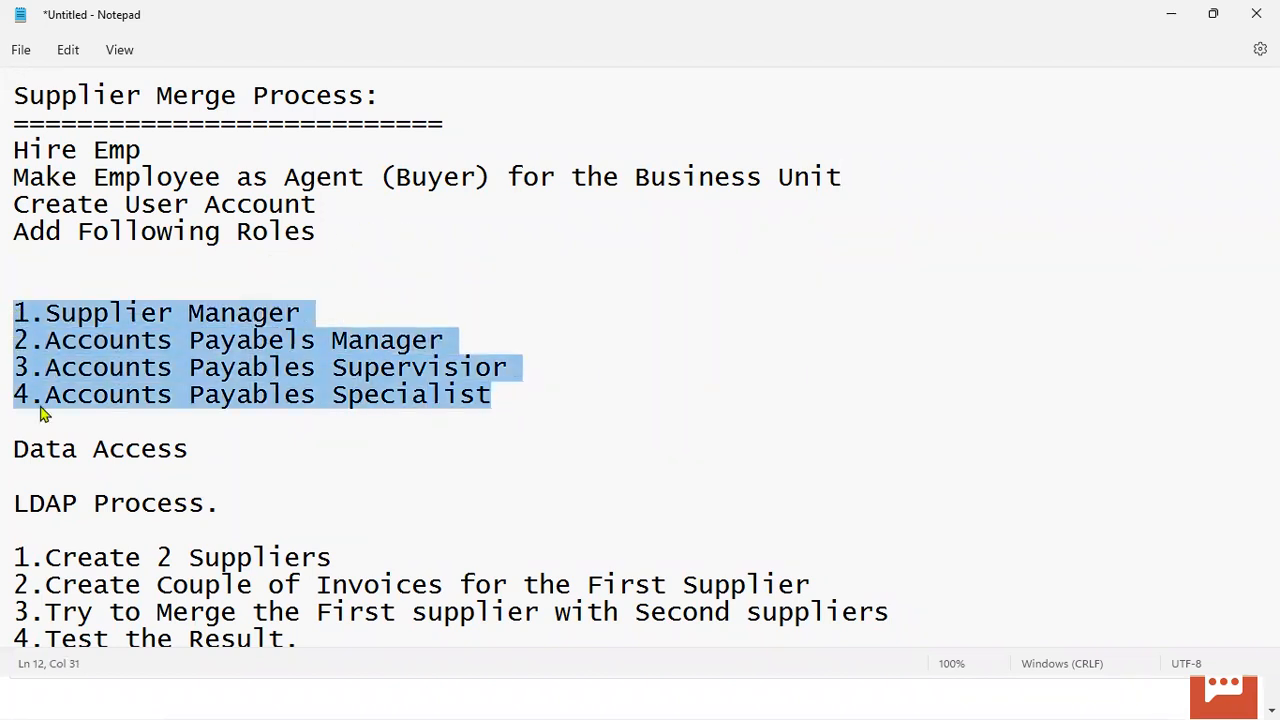
{"action": "left_click_drag", "start_coordinate": [240, 451], "coordinate": [12, 448]}
{"action": "left_click", "coordinate": [215, 453]}
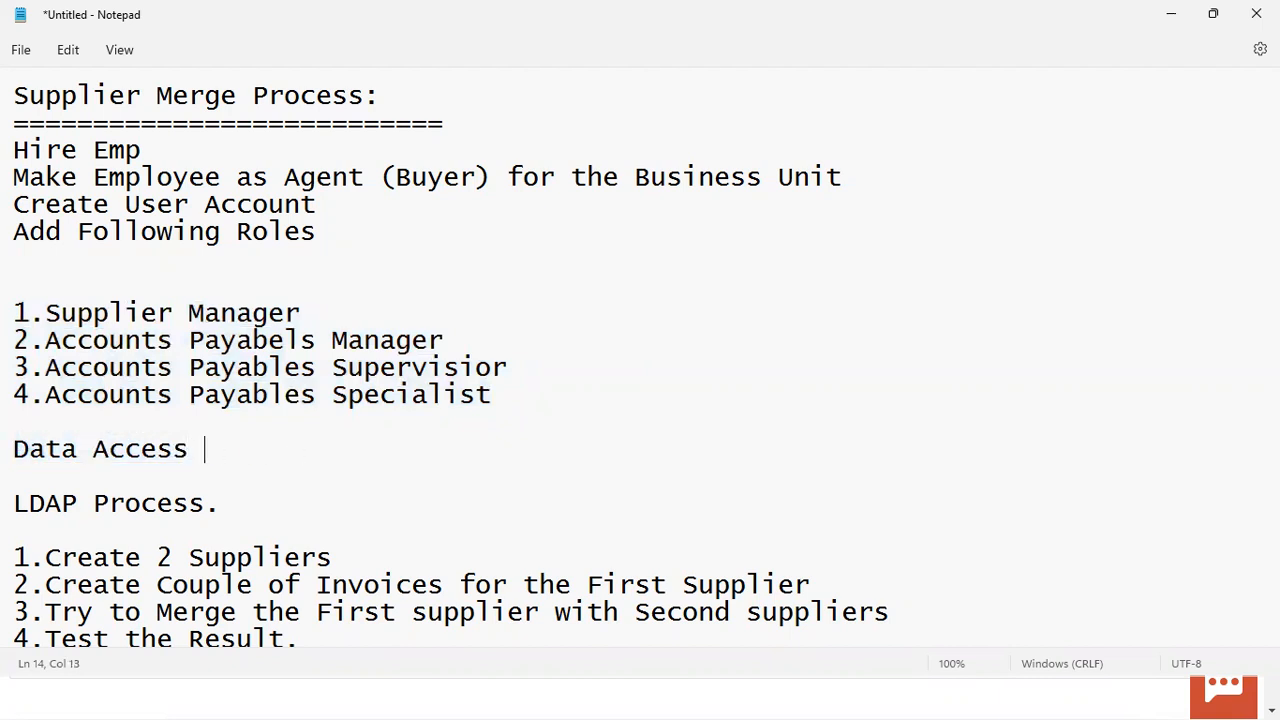
{"action": "type", "text": "UserName Ro"}
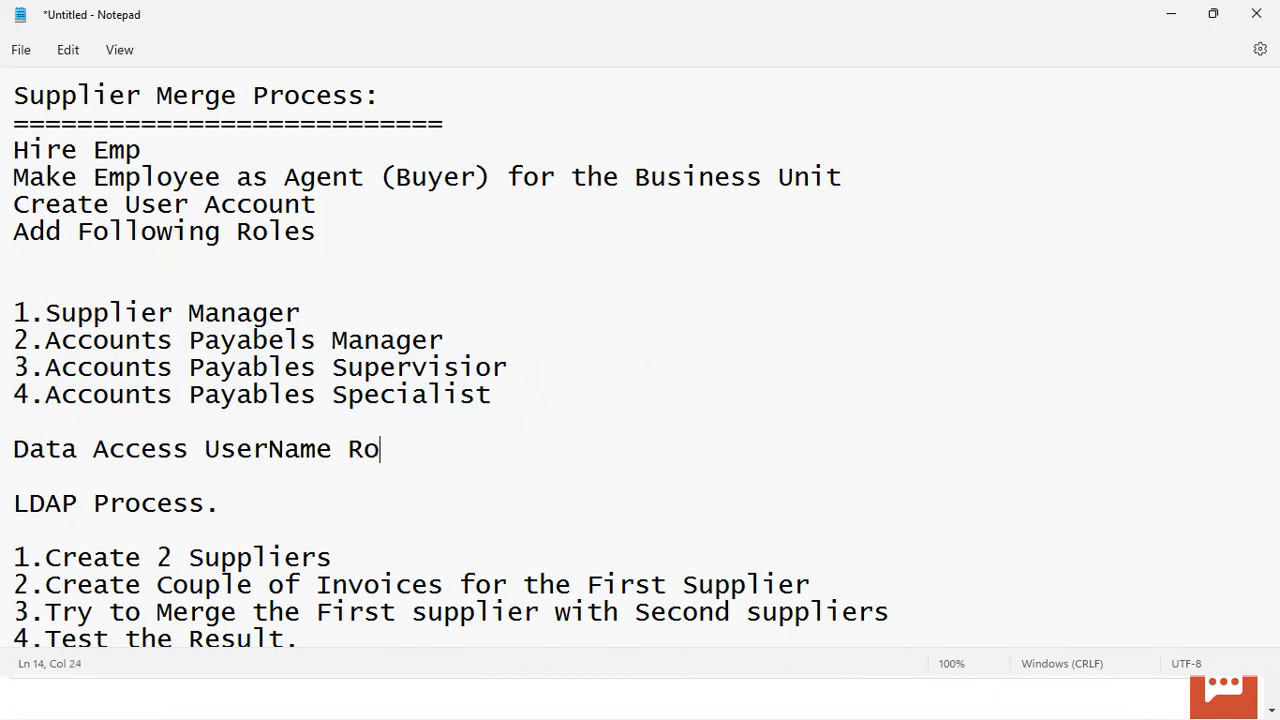
{"action": "type", "text": "leName Bus"}
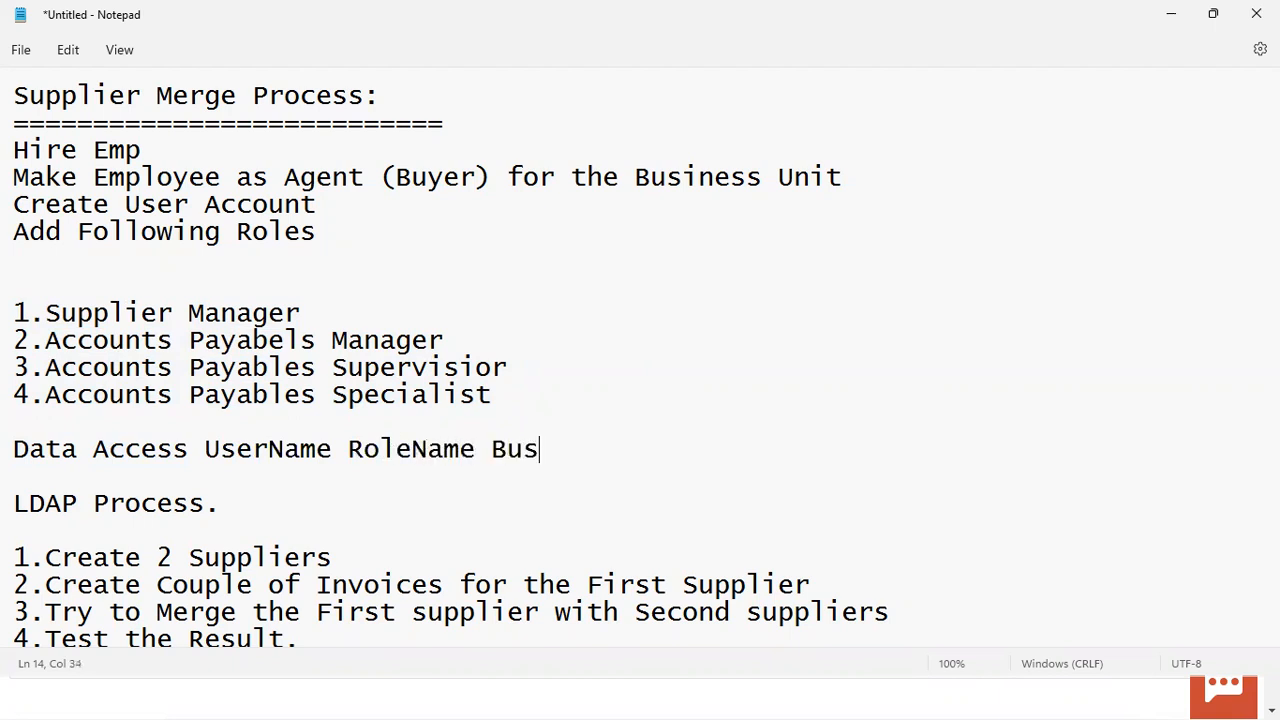
{"action": "type", "text": "iness Unit"}
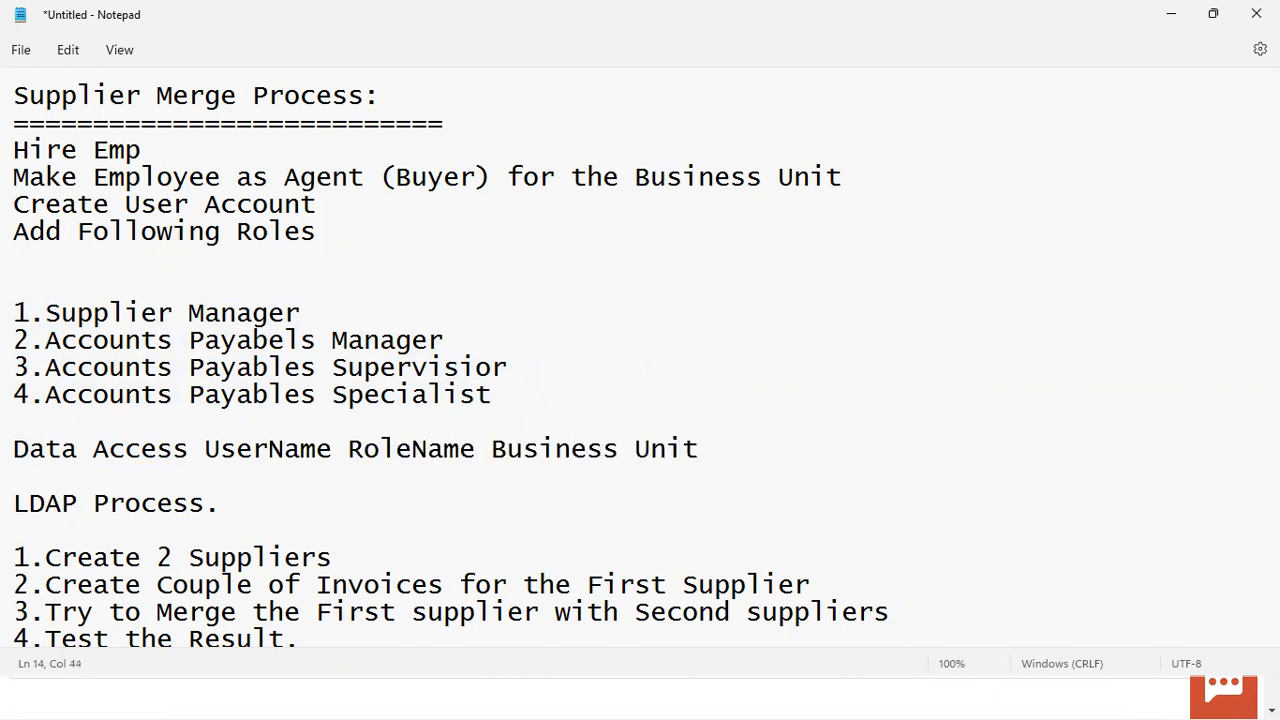
Step: Add "5.Procurement Manager" to the role list below Accounts Payables Specialist
{"action": "left_click_drag", "start_coordinate": [274, 510], "coordinate": [12, 503]}
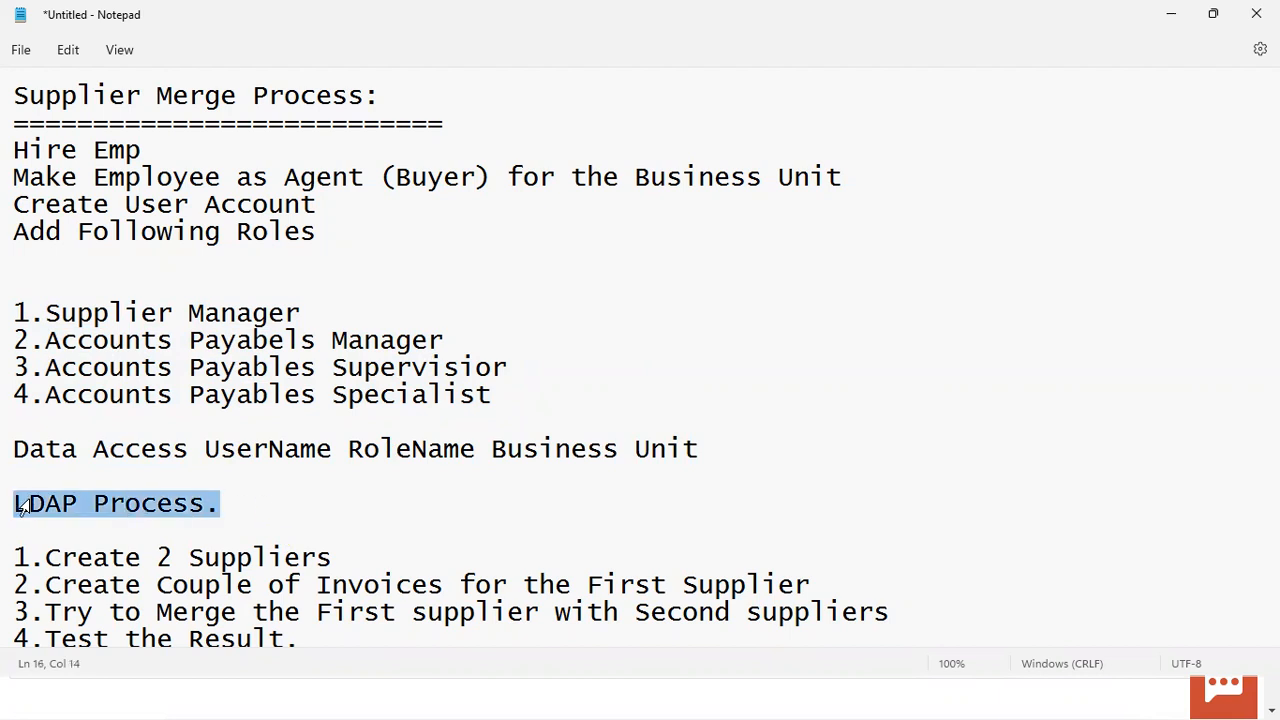
{"action": "left_click_drag", "start_coordinate": [506, 395], "coordinate": [14, 362]}
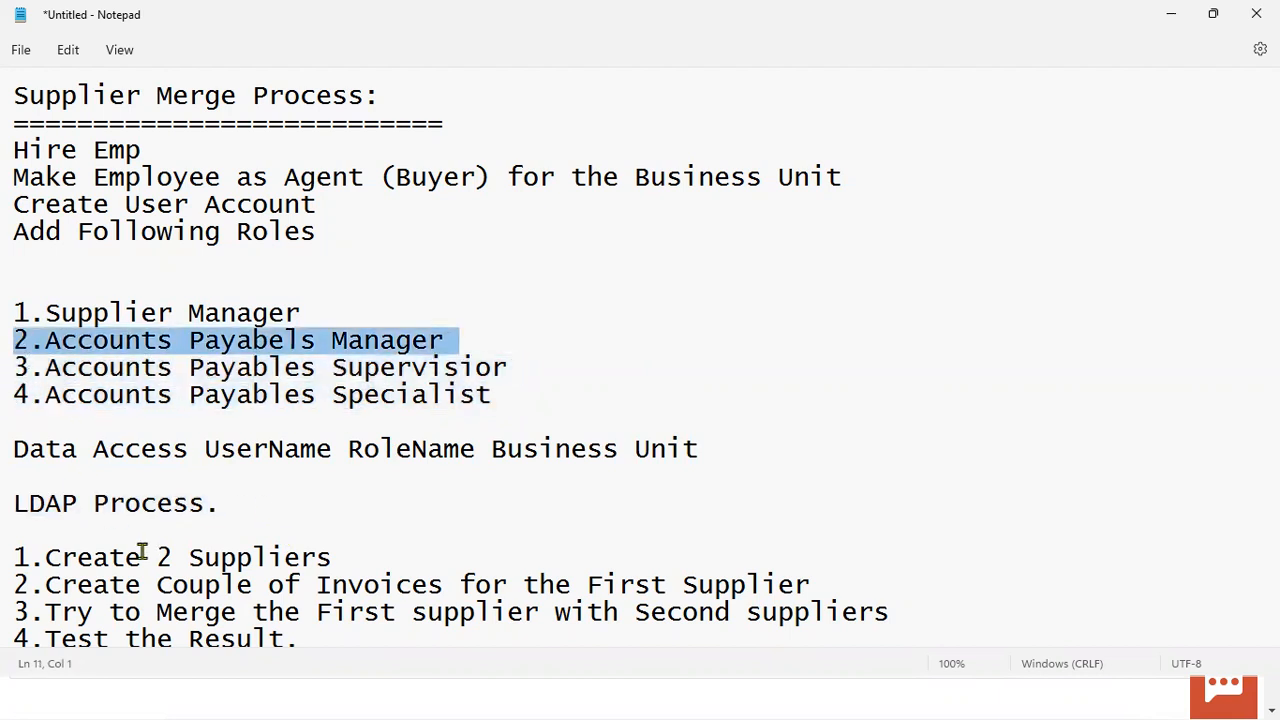
{"action": "scroll", "coordinate": [137, 551], "scroll_direction": "down", "scroll_amount": 1}
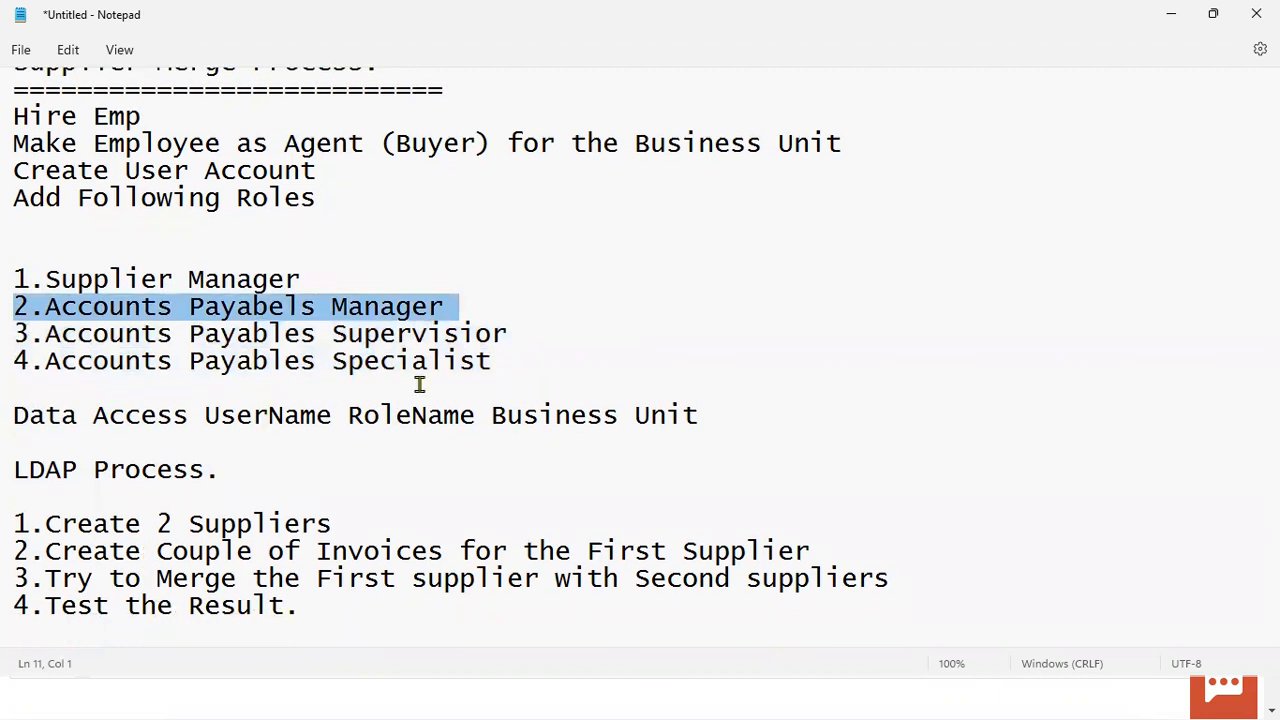
{"action": "left_click", "coordinate": [531, 361]}
{"action": "key", "text": "Return"}
{"action": "type", "text": "5."}
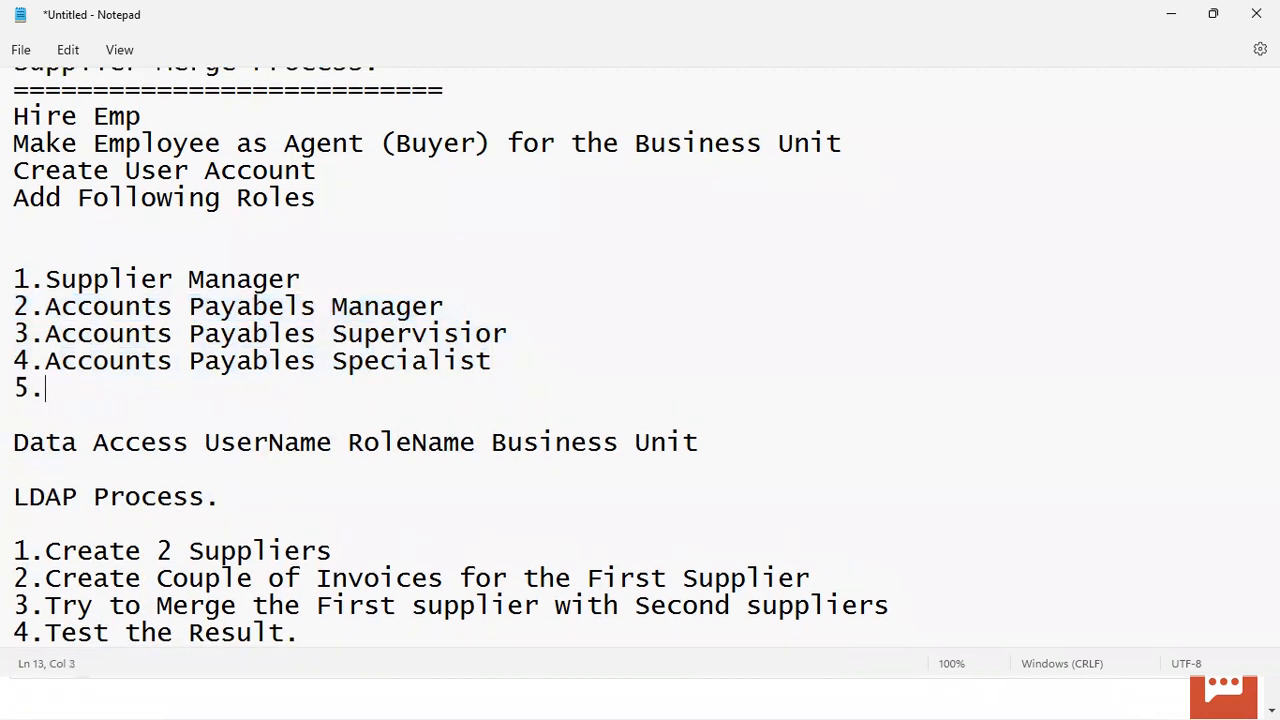
{"action": "type", "text": "Procurement Manager"}
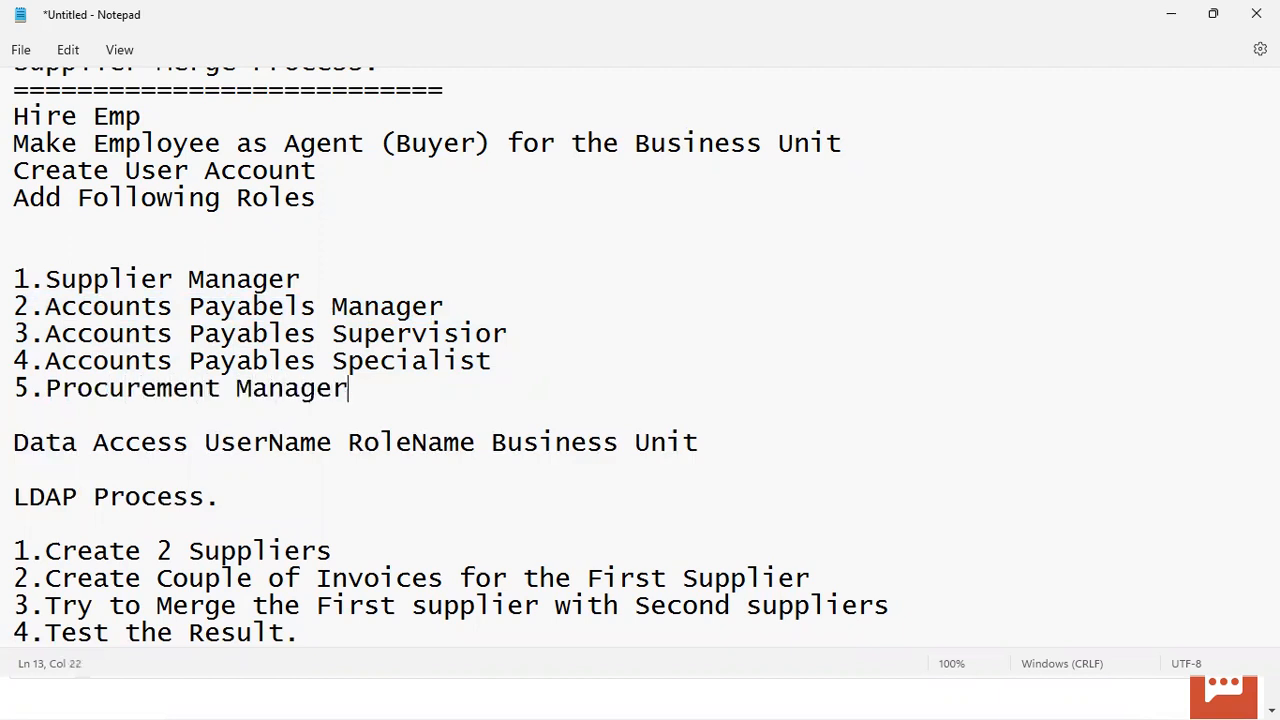